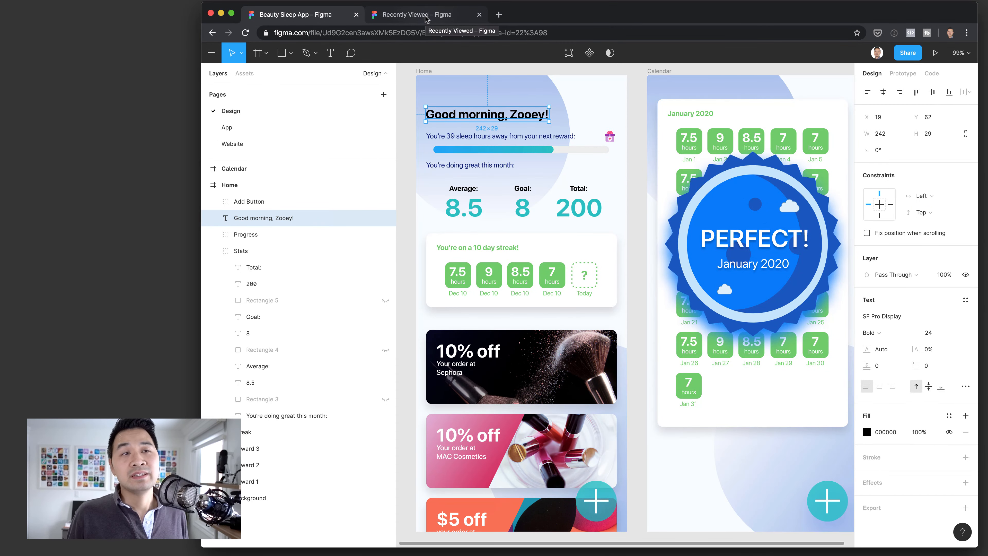
Browse the recently viewed files and return to the Beauty Sleep App design to inspect its Home frame.
{"action": "left_click", "coordinate": [427, 18]}
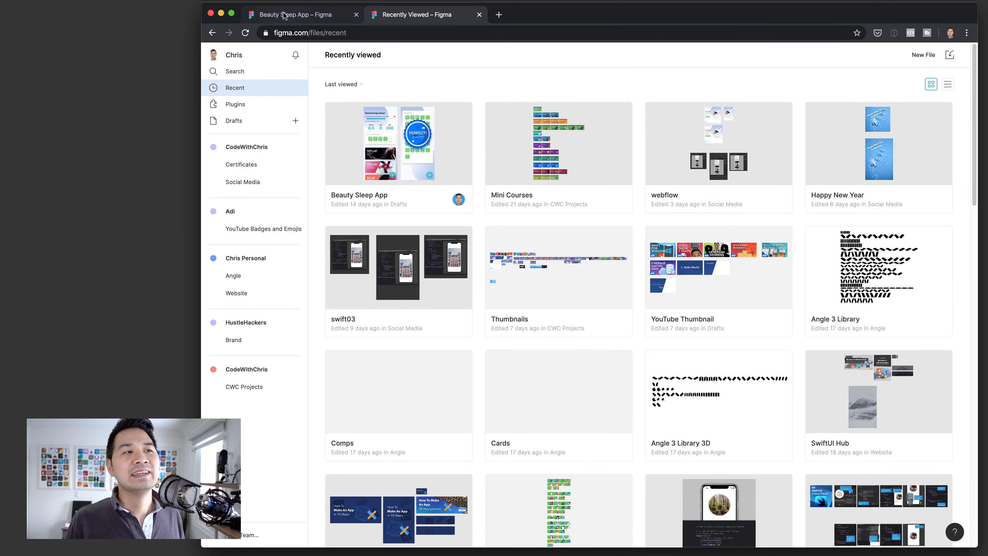
{"action": "scroll", "coordinate": [646, 172], "scroll_direction": "down", "scroll_amount": 12}
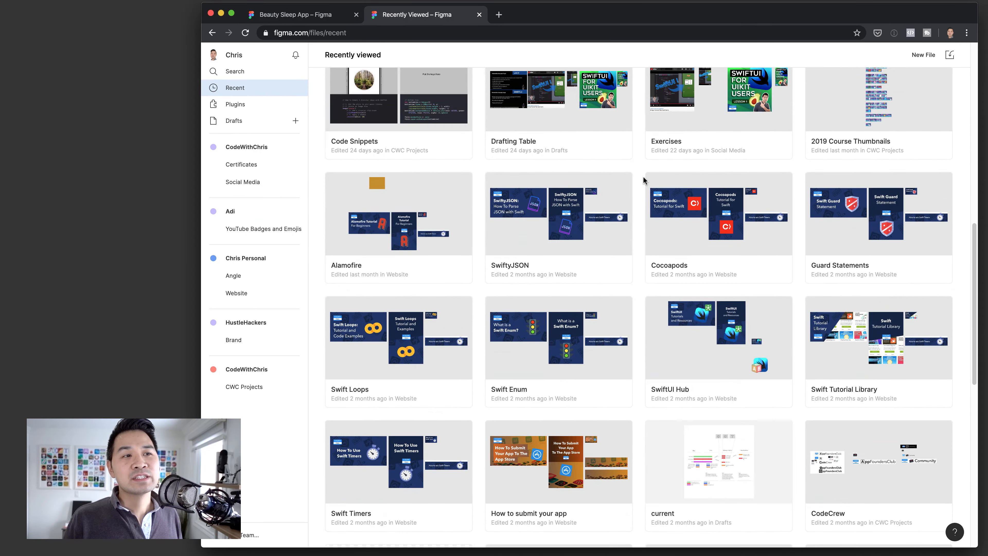
{"action": "scroll", "coordinate": [643, 176], "scroll_direction": "up", "scroll_amount": 12}
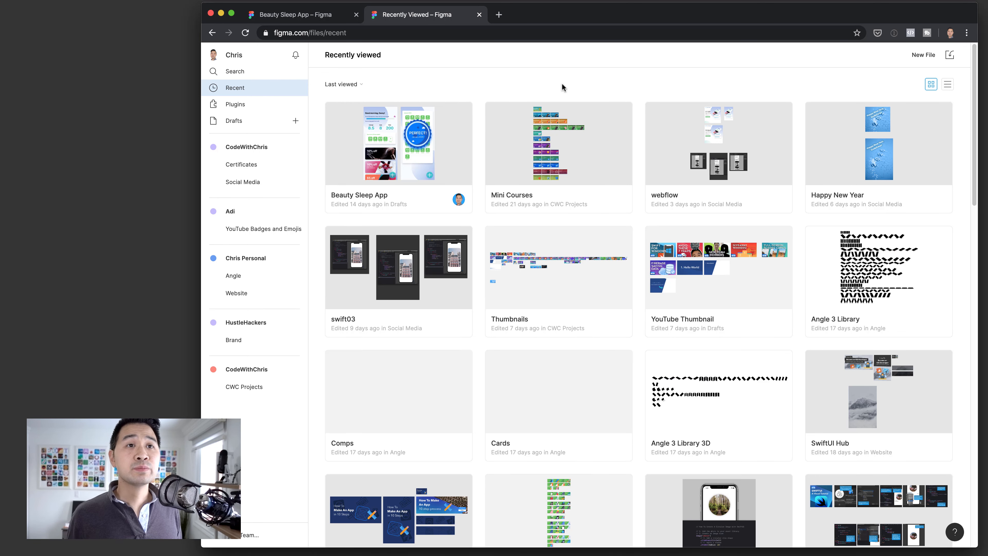
{"action": "left_click", "coordinate": [319, 16]}
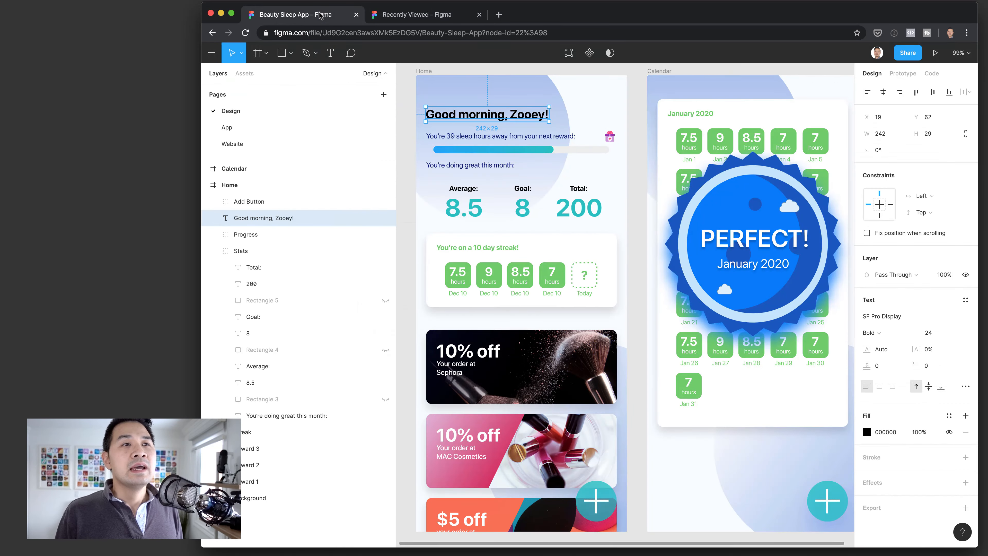
{"action": "left_click", "coordinate": [427, 72]}
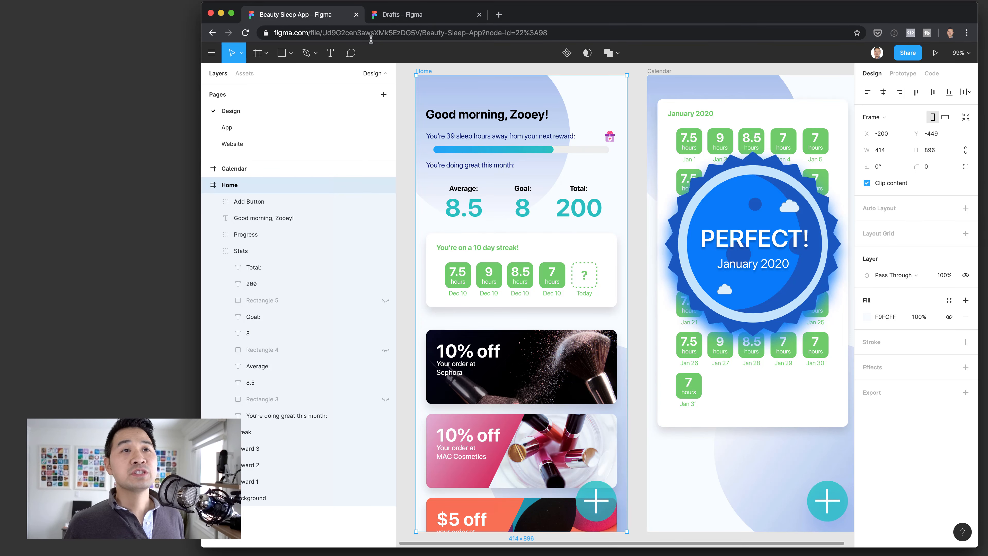
Look through the drafts and create a new blank design file there.
{"action": "left_click", "coordinate": [389, 14]}
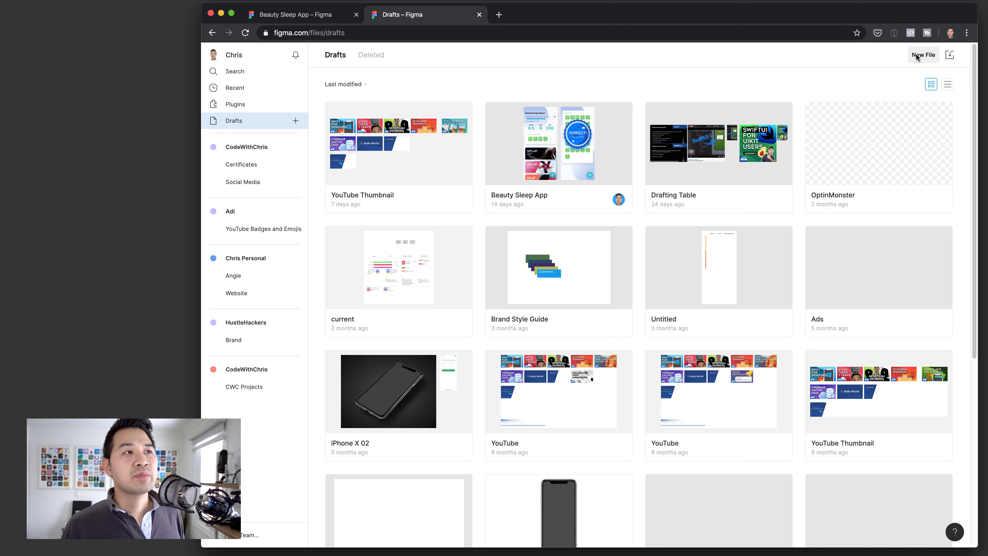
{"action": "scroll", "coordinate": [684, 186], "scroll_direction": "down", "scroll_amount": 6}
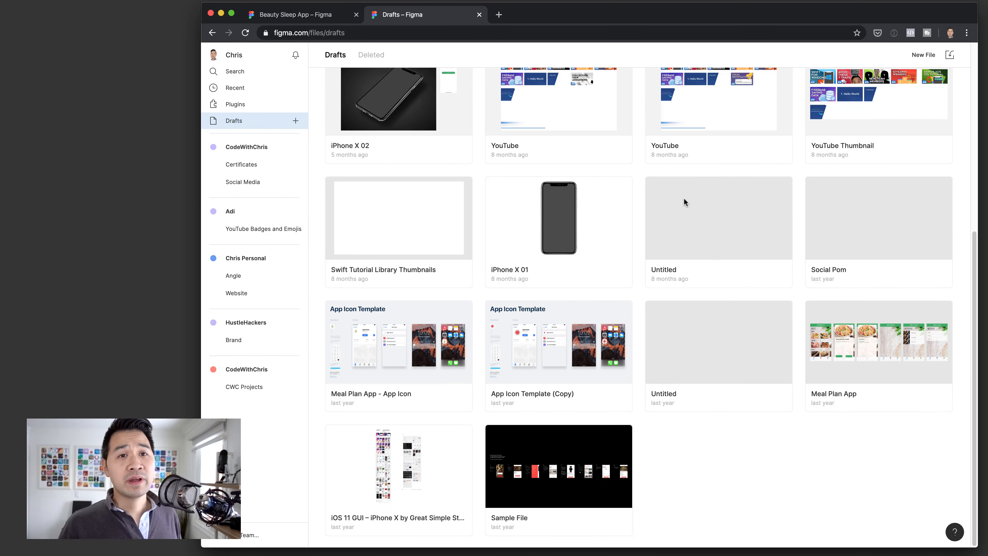
{"action": "scroll", "coordinate": [685, 202], "scroll_direction": "up", "scroll_amount": 6}
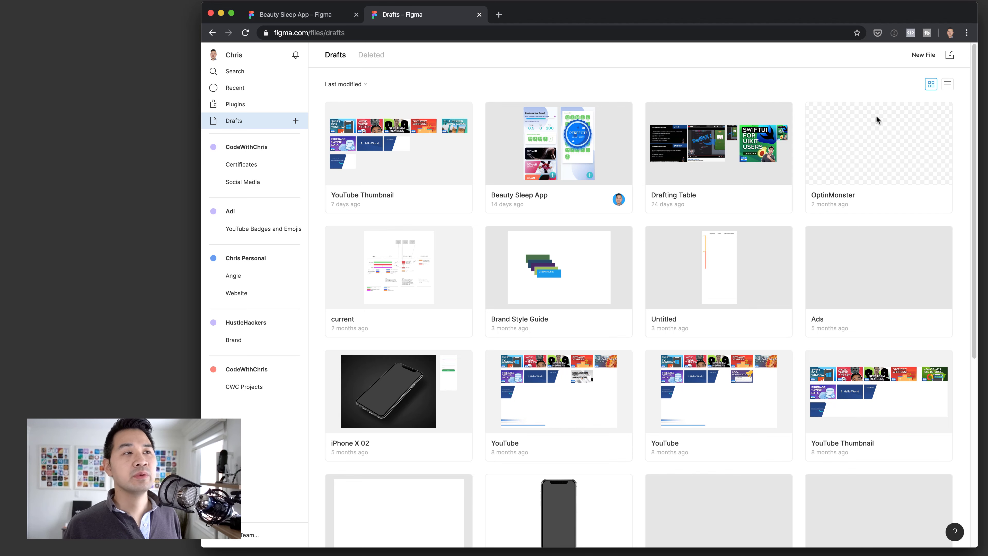
{"action": "left_click", "coordinate": [924, 55]}
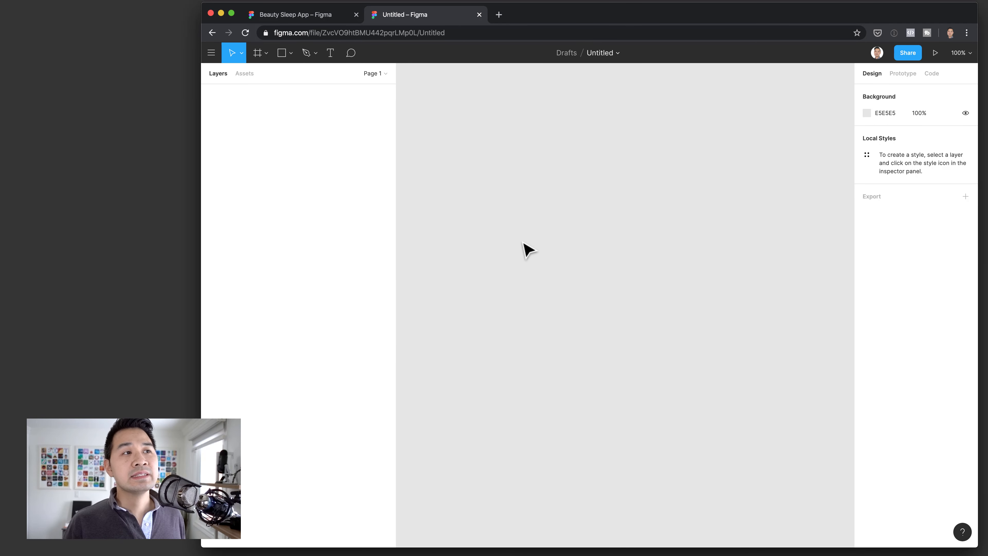
Add a frame to the canvas using the iPhone 11 Pro / X preset.
{"action": "key", "text": "f"}
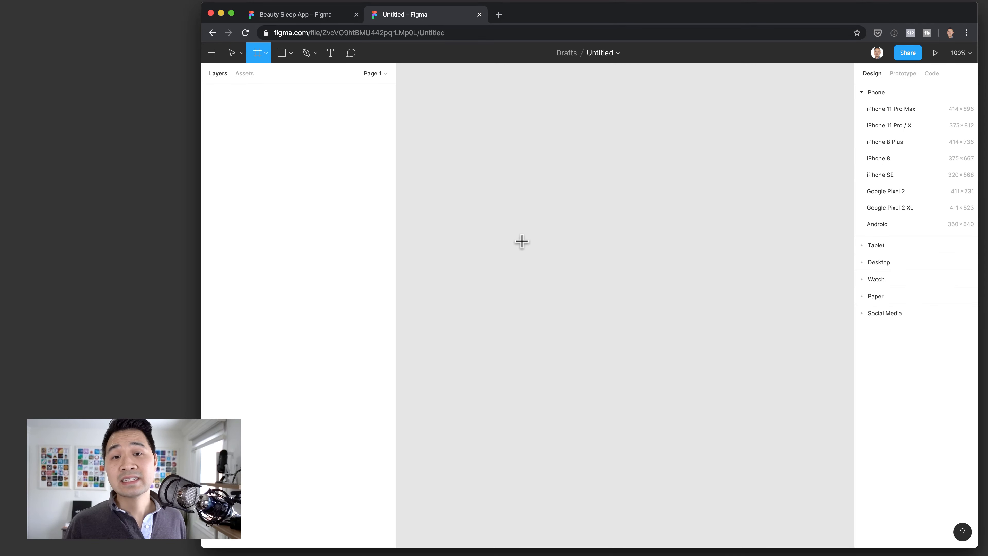
{"action": "key", "text": "a"}
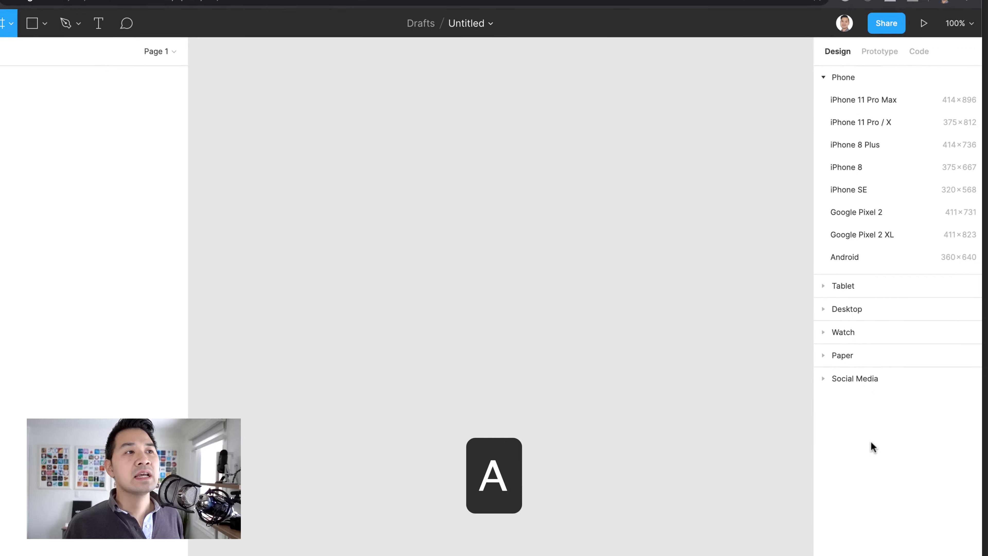
{"action": "left_click", "coordinate": [903, 121]}
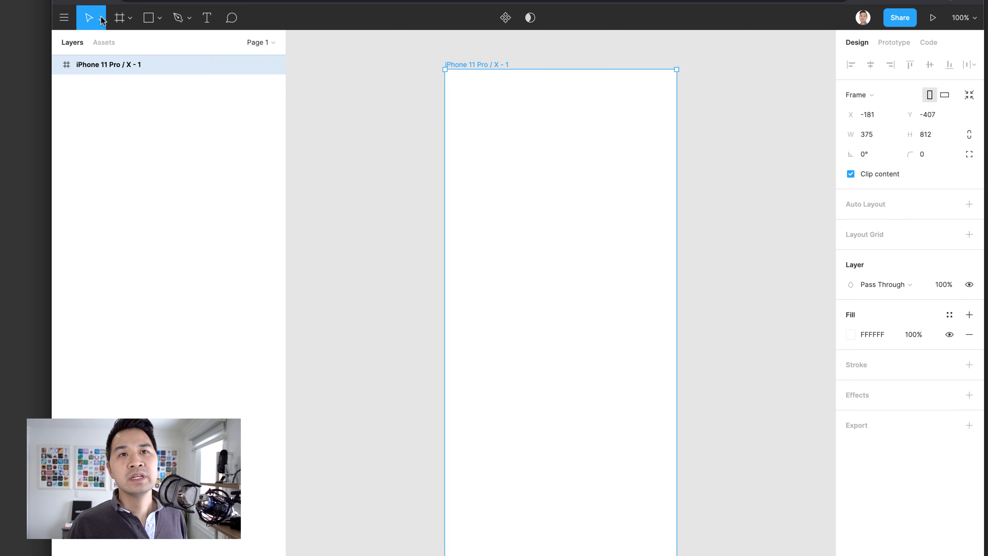
Draw a circle about 292 × 292 that overlaps the upper-left corner of the iPhone frame.
{"action": "left_click", "coordinate": [160, 21]}
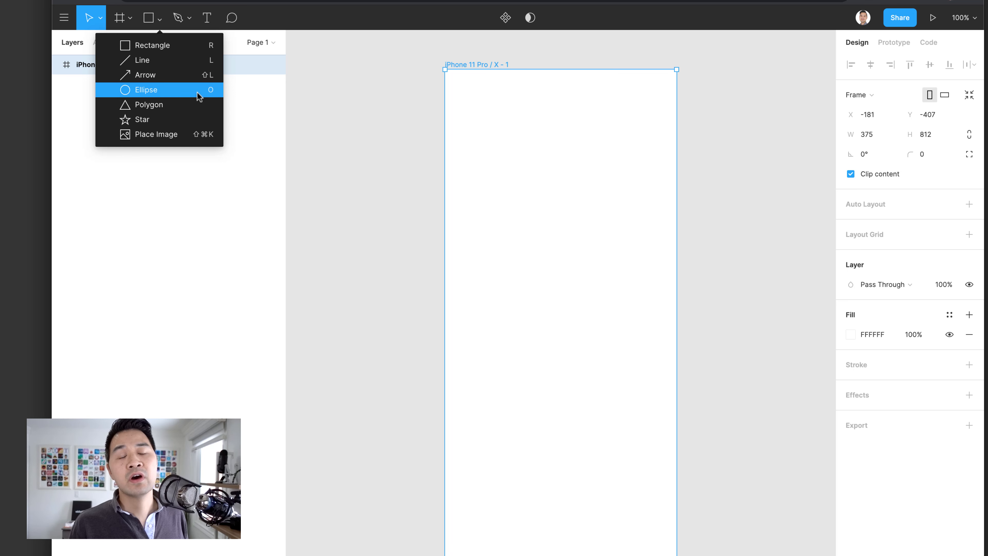
{"action": "left_click", "coordinate": [150, 91]}
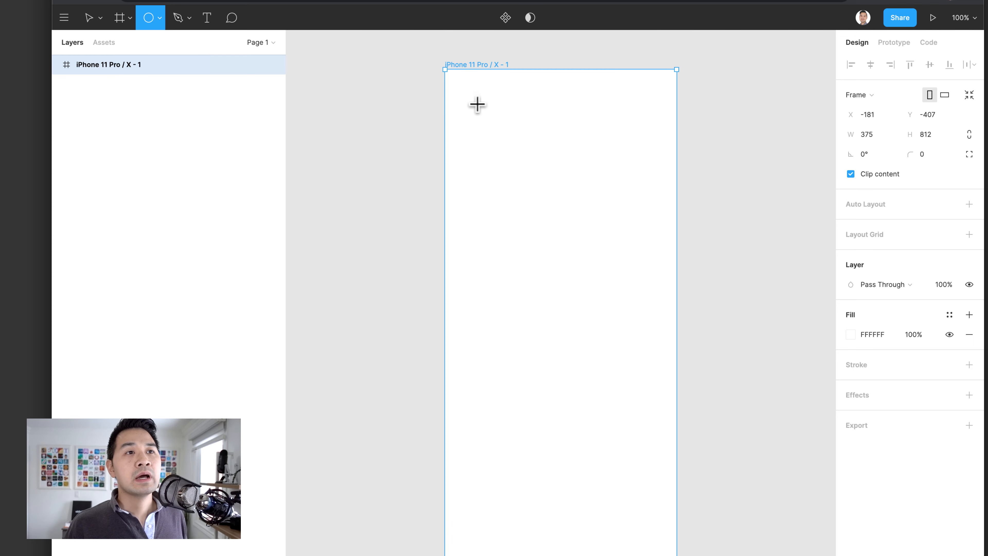
{"action": "left_click_drag", "start_coordinate": [477, 97], "coordinate": [528, 149]}
{"action": "left_click_drag", "start_coordinate": [559, 184], "coordinate": [582, 219]}
{"action": "key", "text": "super+z"}
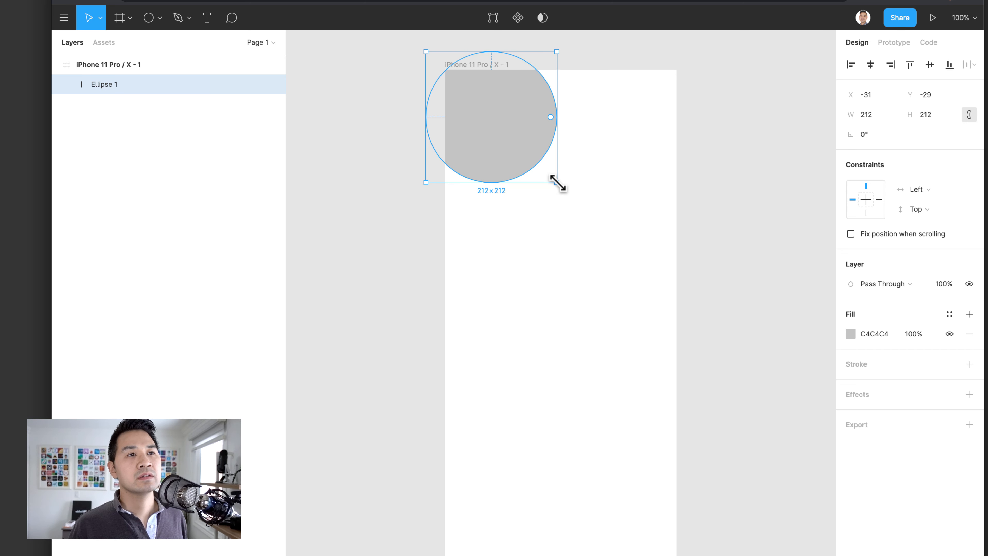
{"action": "mouse_move", "coordinate": [557, 183]}
{"action": "left_mouse_down"}
{"action": "mouse_move", "coordinate": [596, 233]}
{"action": "mouse_move", "coordinate": [536, 175]}
{"action": "mouse_move", "coordinate": [547, 188]}
{"action": "left_mouse_up"}
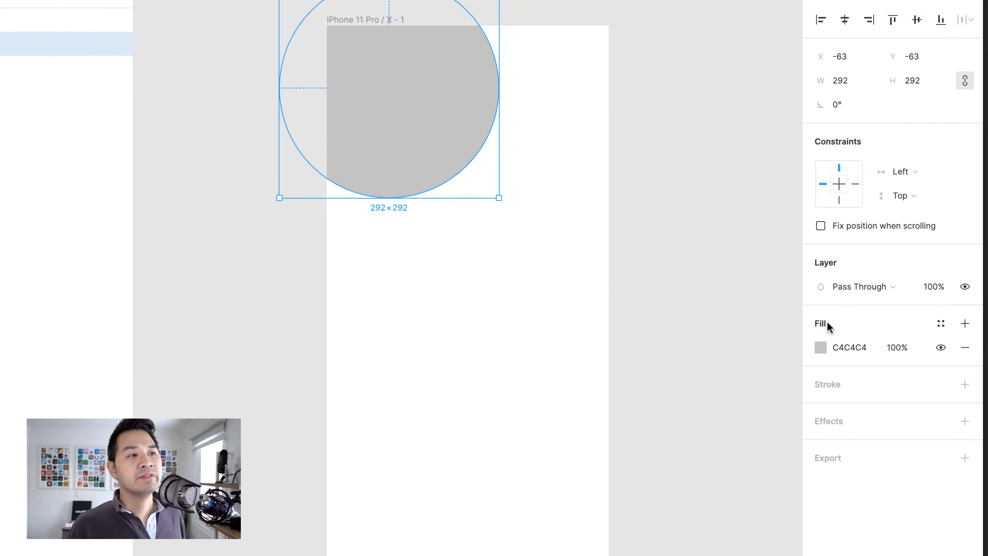
Fill the circle with the red EC6E6E and change the fill type to a linear gradient.
{"action": "left_click", "coordinate": [816, 349]}
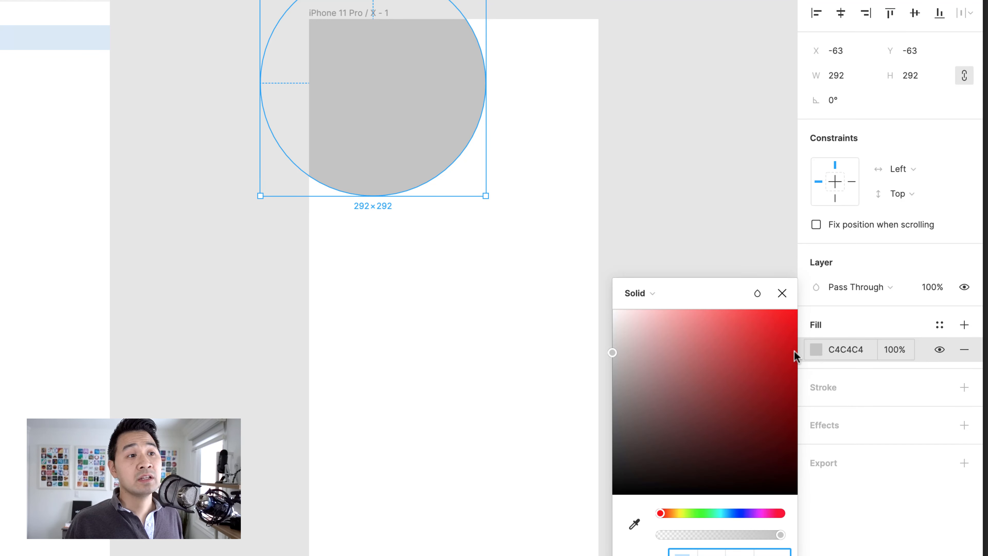
{"action": "left_click_drag", "start_coordinate": [731, 375], "coordinate": [712, 324]}
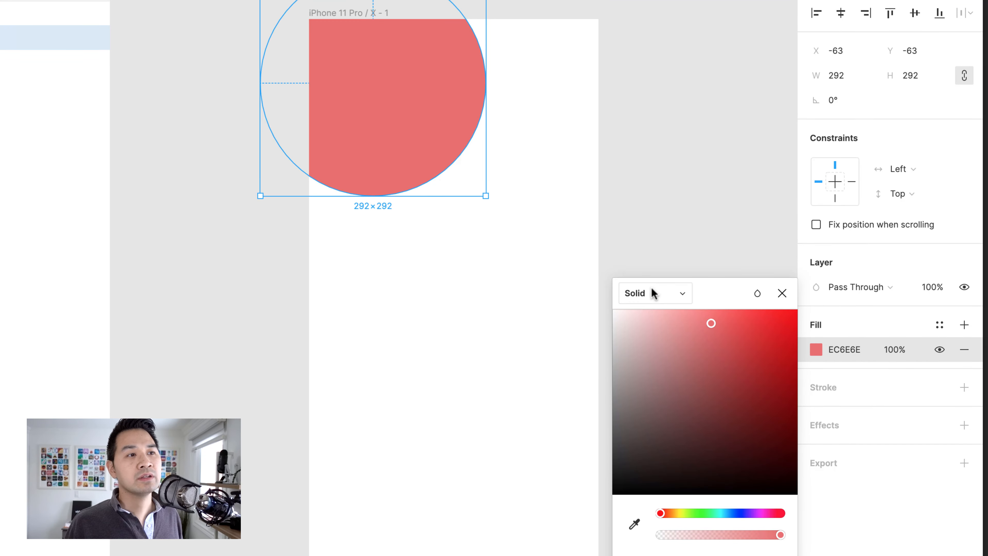
{"action": "left_click", "coordinate": [653, 300]}
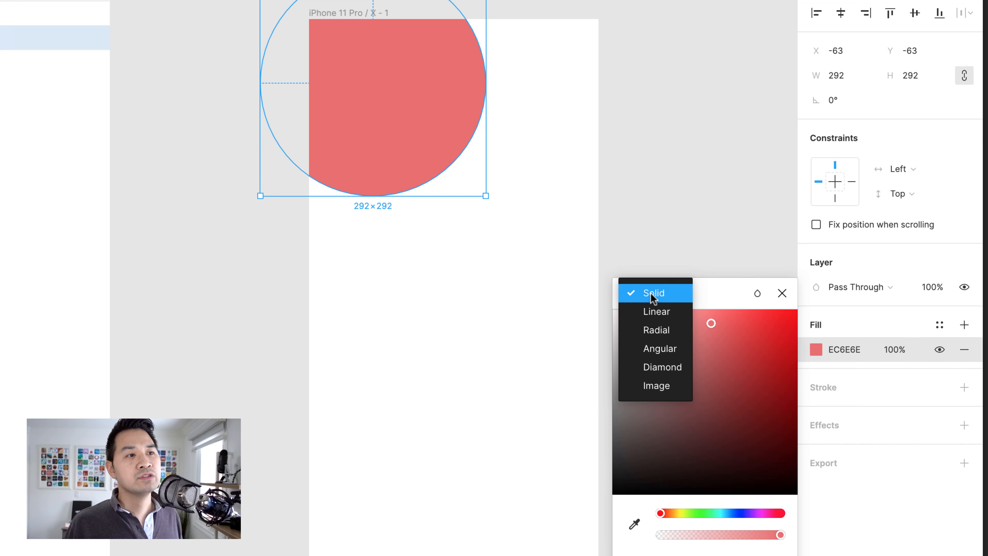
{"action": "left_click", "coordinate": [665, 316]}
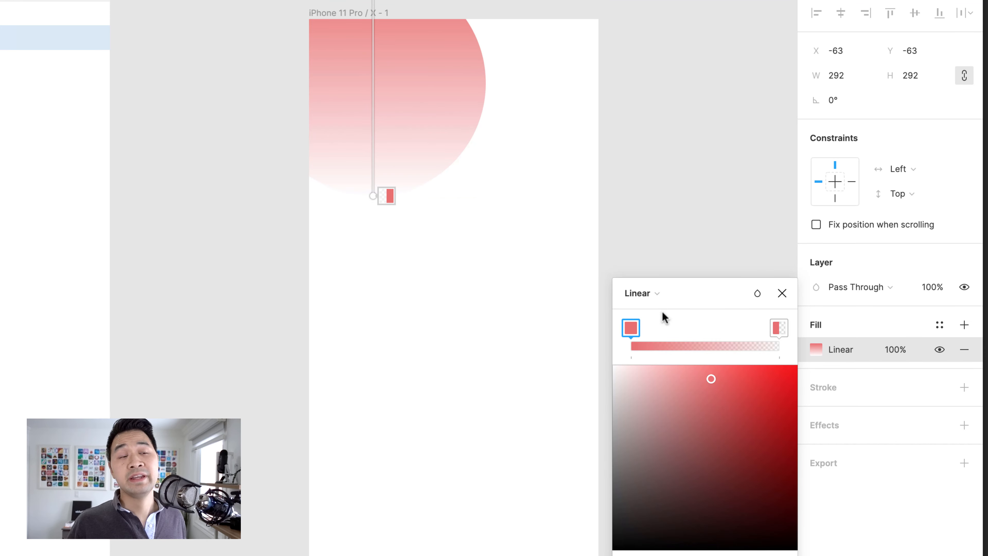
Reposition both gradient handles so the fade runs diagonally from the frame's upper-left corner to the circle's lower-right edge.
{"action": "scroll", "coordinate": [375, 70], "scroll_direction": "up", "scroll_amount": 5}
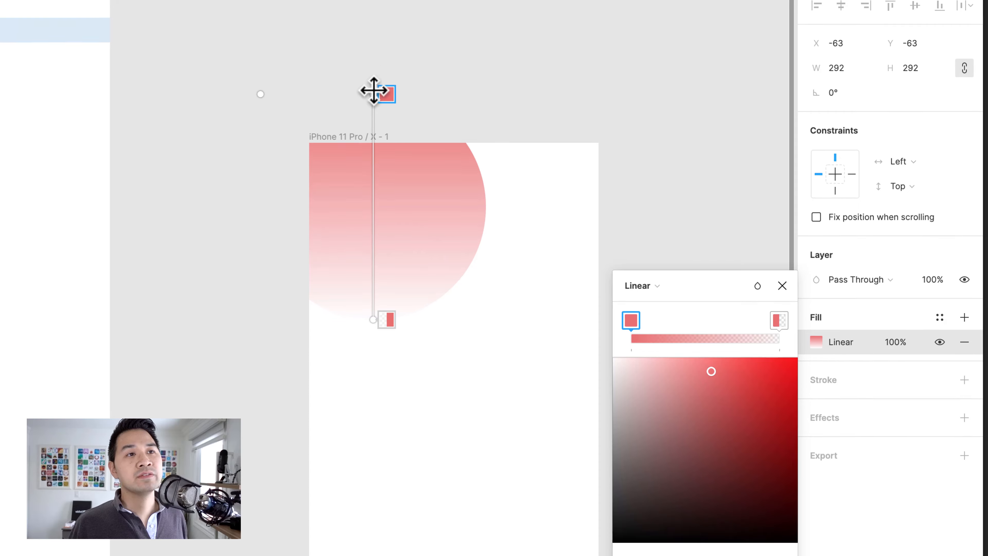
{"action": "left_click_drag", "start_coordinate": [373, 90], "coordinate": [312, 141]}
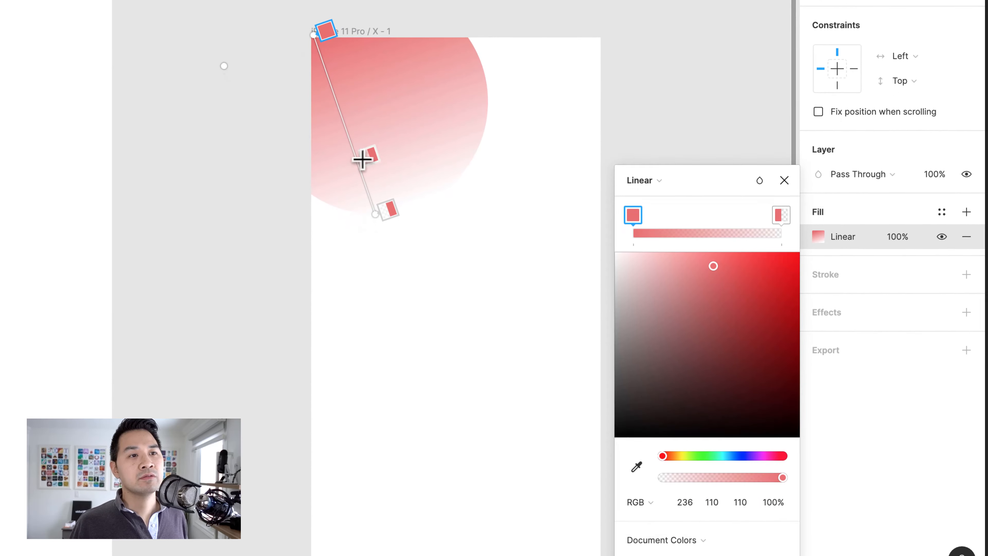
{"action": "left_click_drag", "start_coordinate": [375, 211], "coordinate": [439, 180]}
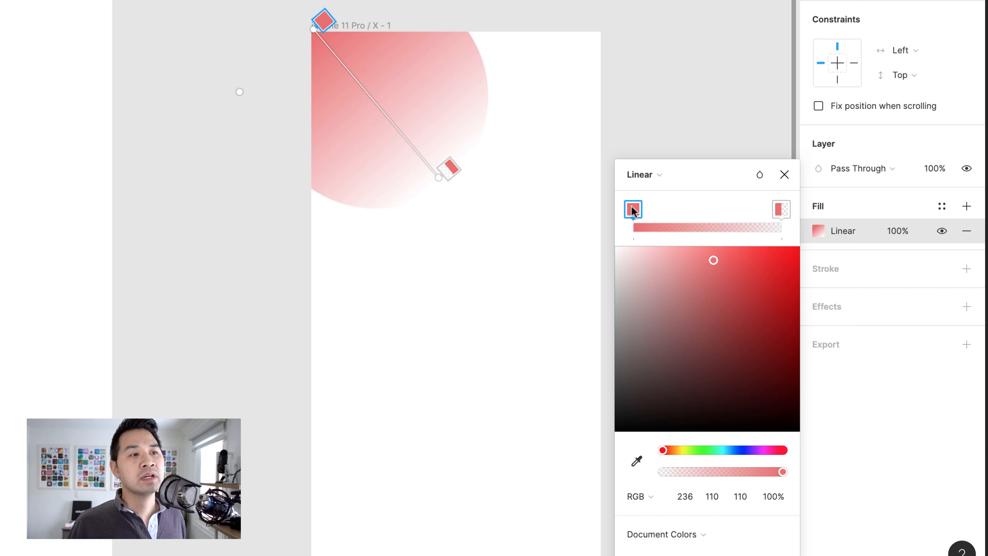
Change the gradient's transparent end stop to blue (RGB 110, 167, 236), keeping its opacity at 0%.
{"action": "left_click", "coordinate": [783, 212]}
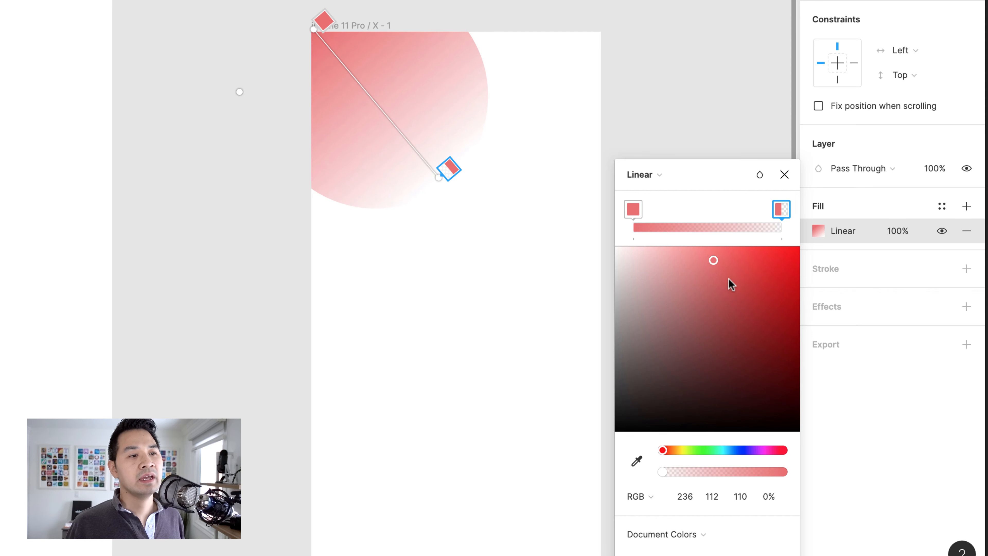
{"action": "left_click_drag", "start_coordinate": [662, 450], "coordinate": [733, 450]}
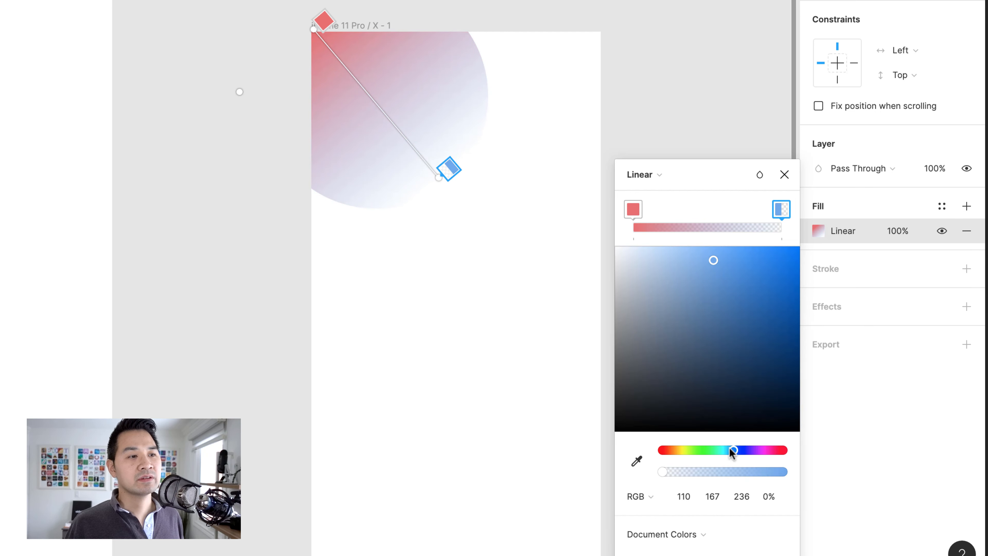
{"action": "left_click_drag", "start_coordinate": [662, 473], "coordinate": [635, 461]}
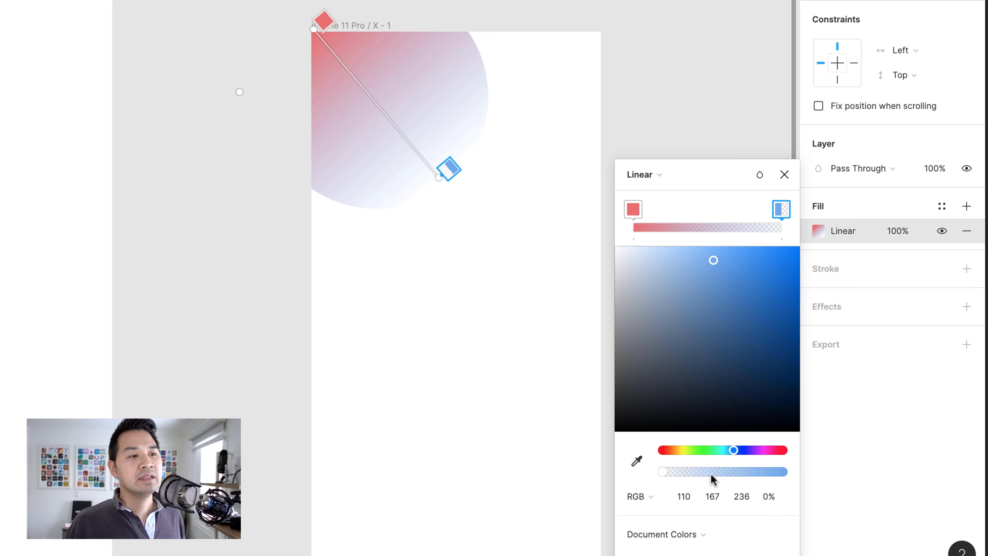
{"action": "left_click_drag", "start_coordinate": [676, 475], "coordinate": [636, 464]}
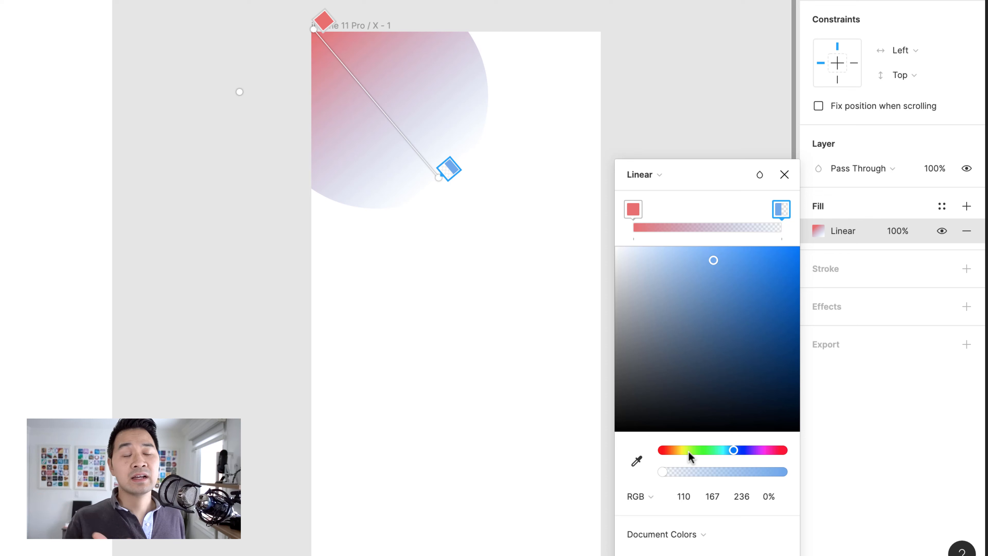
Recolour the gradient's opaque starting stop from red to a bright light blue.
{"action": "left_click", "coordinate": [635, 211]}
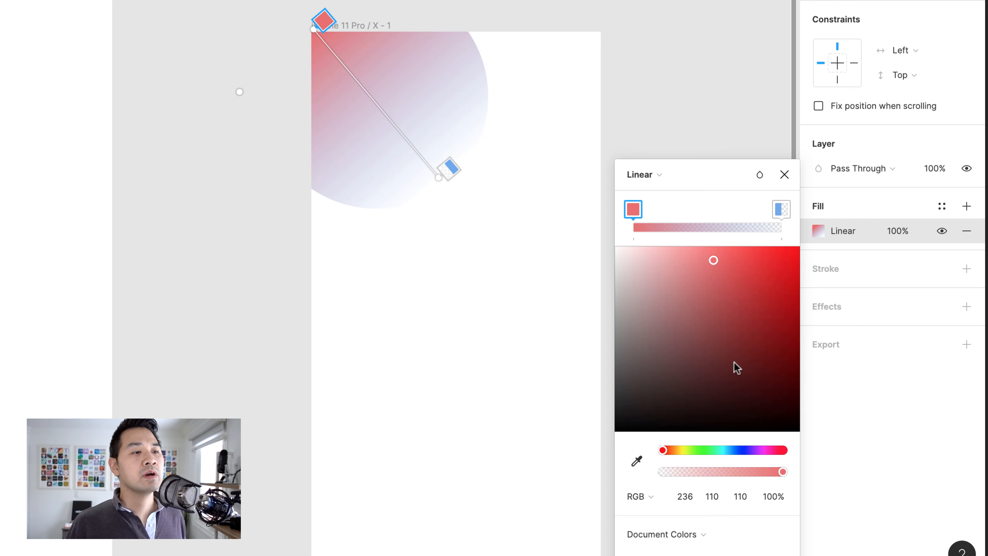
{"action": "left_click", "coordinate": [732, 449]}
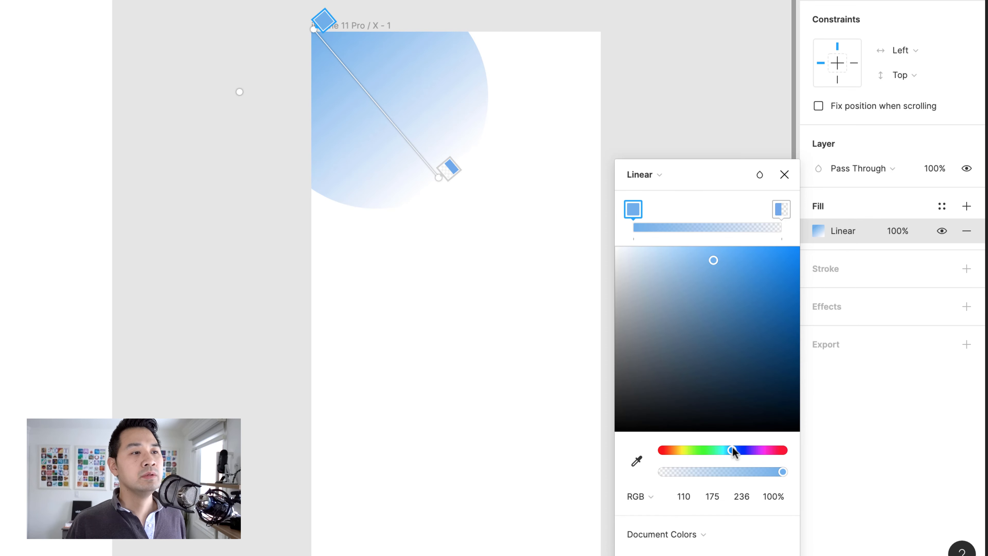
{"action": "left_click", "coordinate": [725, 254]}
Lighten the gradient's end stop to pale blue (RGB 222, 231, 241) and adjust the starting stop's blue shade.
{"action": "left_click", "coordinate": [783, 207]}
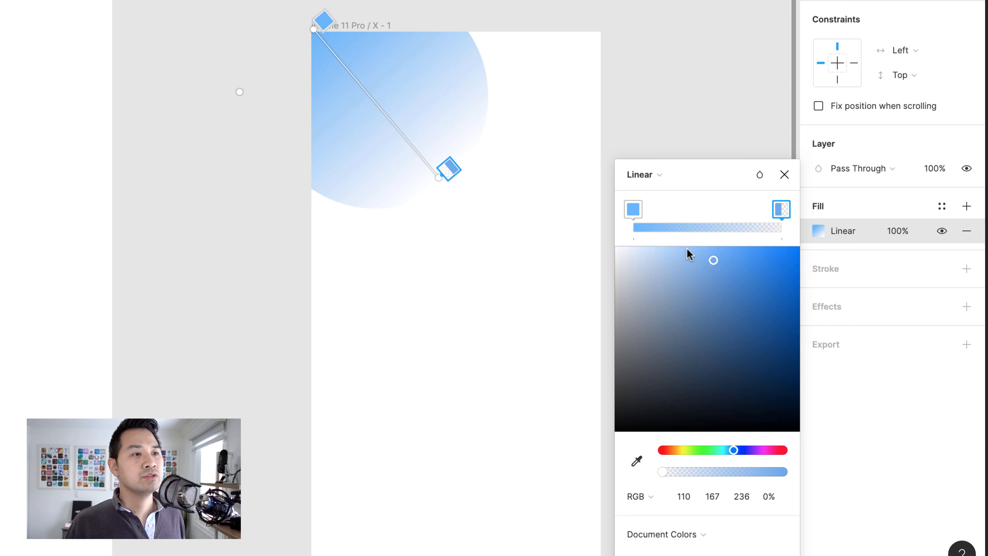
{"action": "left_click_drag", "start_coordinate": [687, 249], "coordinate": [640, 256]}
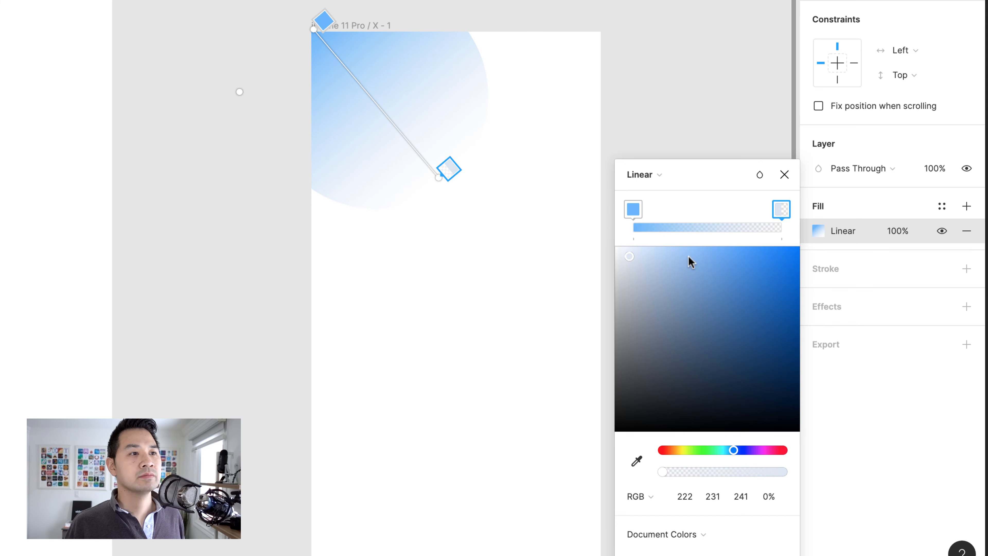
{"action": "left_click", "coordinate": [631, 208]}
{"action": "left_click_drag", "start_coordinate": [714, 264], "coordinate": [657, 255]}
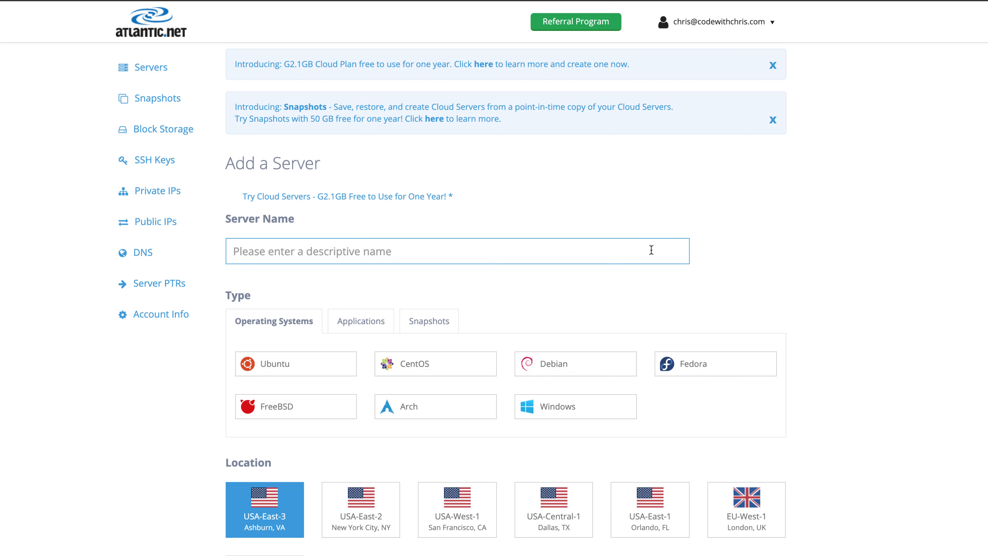
In the Atlantic.Net server form, enter the server name and select Ubuntu 16.04 LTS 64-Bit with the USA-East-2 (New York City) location.
{"action": "type", "text": "Chris' Server"}
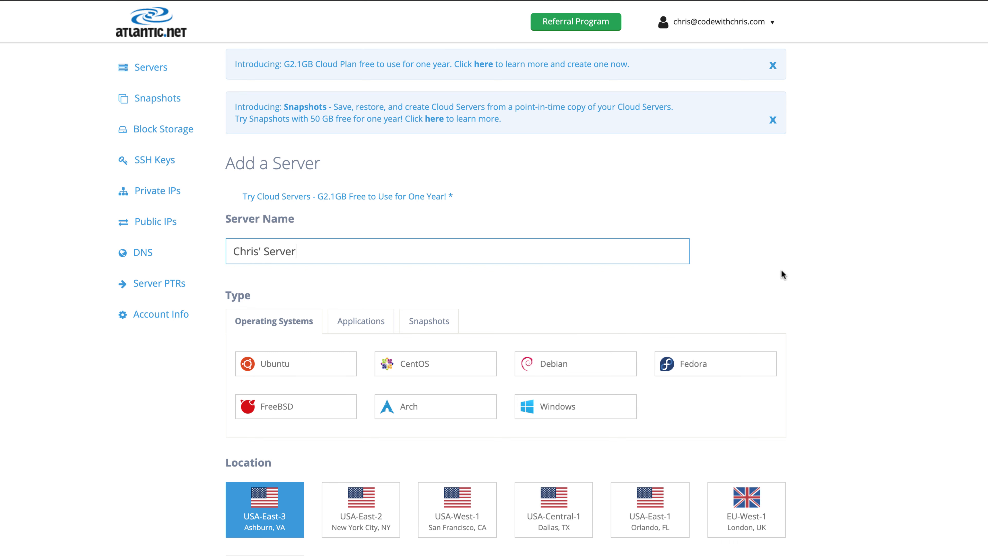
{"action": "left_click", "coordinate": [846, 284]}
{"action": "left_click", "coordinate": [249, 362]}
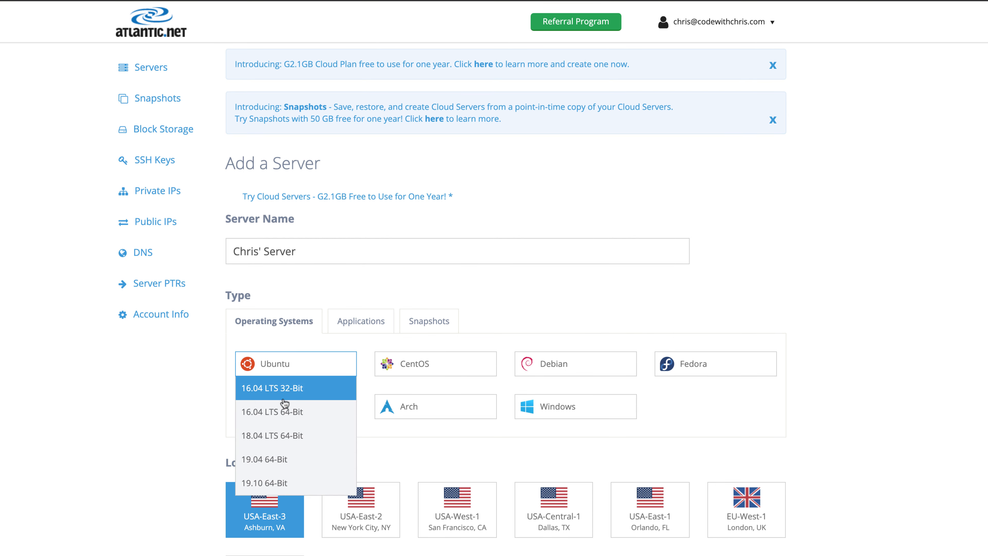
{"action": "left_click", "coordinate": [294, 410]}
{"action": "left_click", "coordinate": [361, 511]}
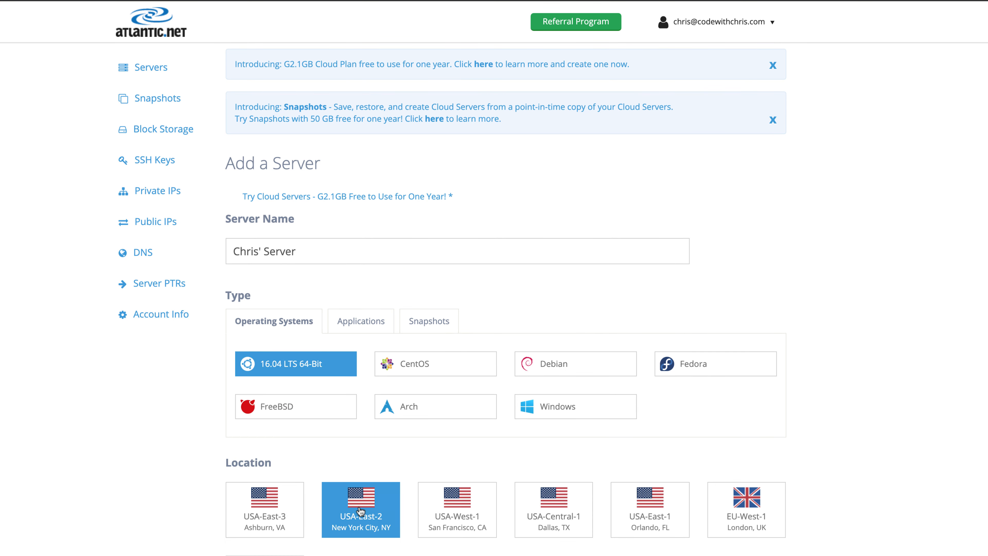
Choose the G2.1GB General Purpose plan with the On-Demand term for the new server.
{"action": "scroll", "coordinate": [306, 471], "scroll_direction": "down", "scroll_amount": 10}
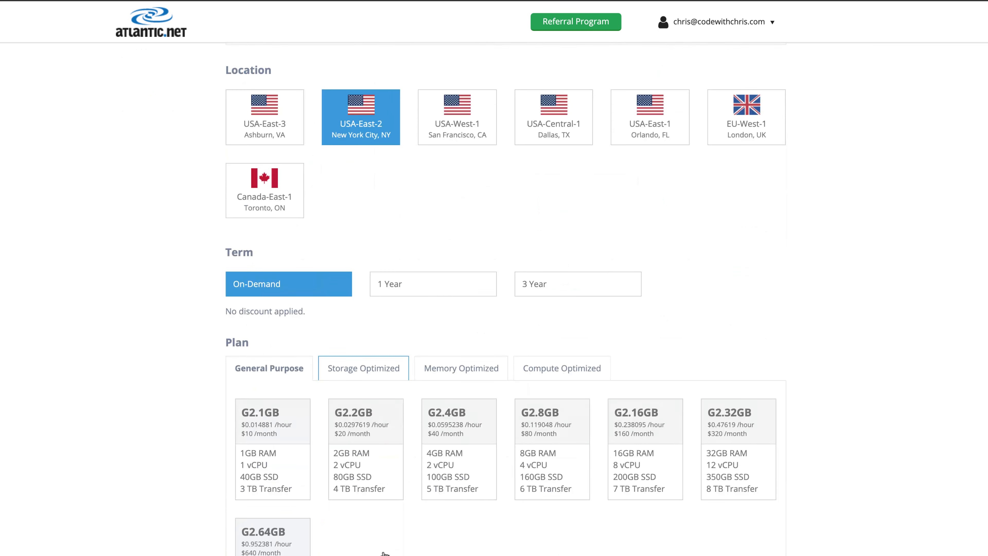
{"action": "left_click", "coordinate": [283, 425]}
{"action": "scroll", "coordinate": [322, 435], "scroll_direction": "down", "scroll_amount": 3}
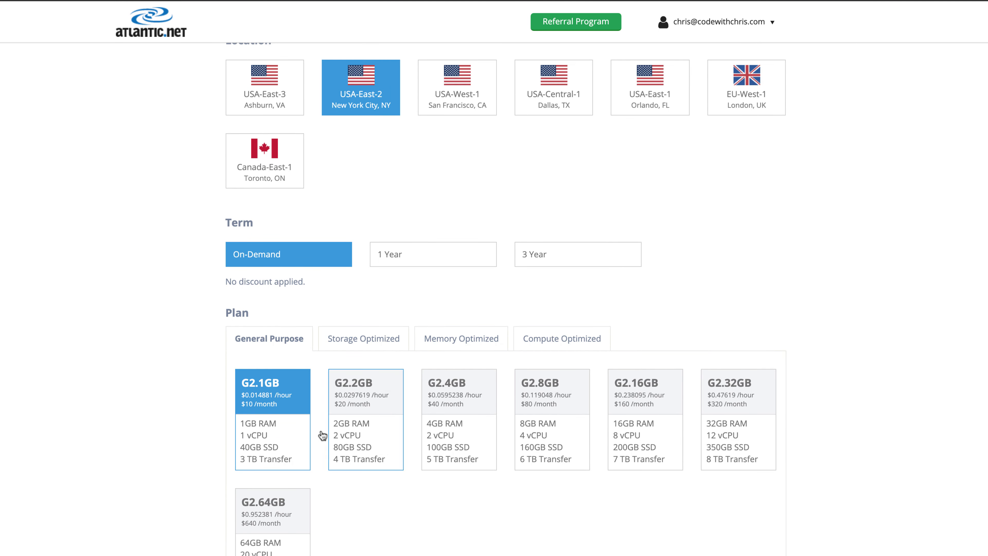
{"action": "scroll", "coordinate": [276, 539], "scroll_direction": "down", "scroll_amount": 3}
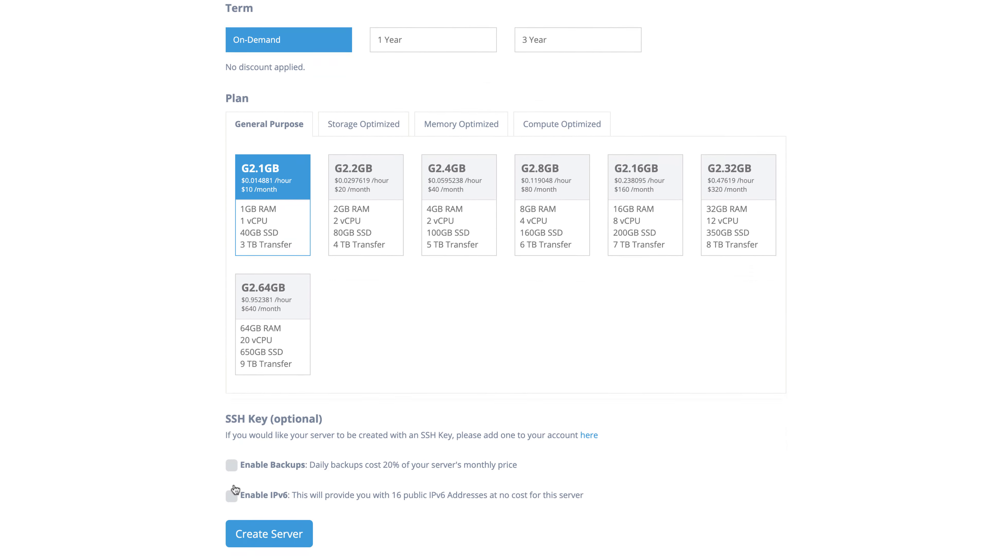
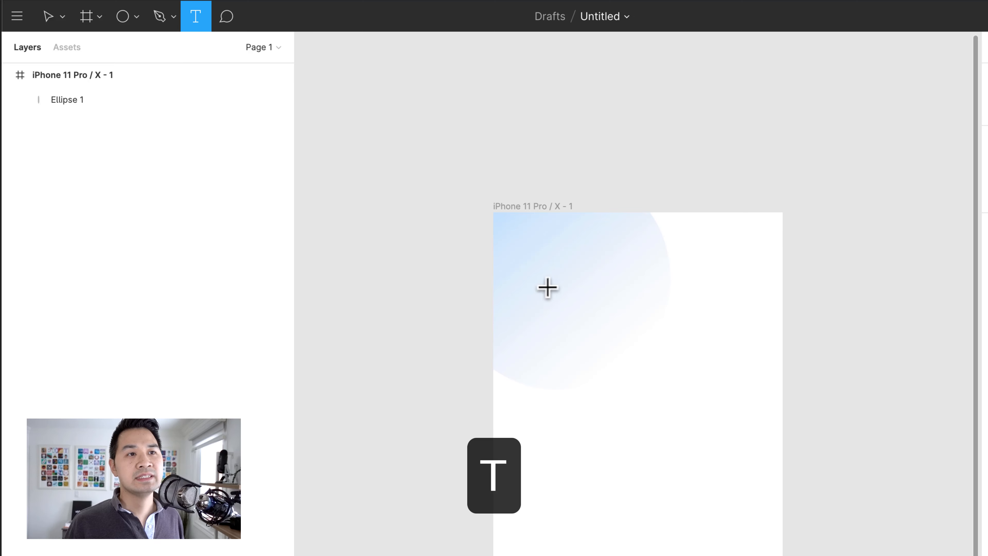
Switch to Figma and add a text layer near the top of the iPhone frame reading "Good morning" plus a first name and an exclamation mark.
{"action": "left_click", "coordinate": [532, 254]}
{"action": "type", "text": "G"}
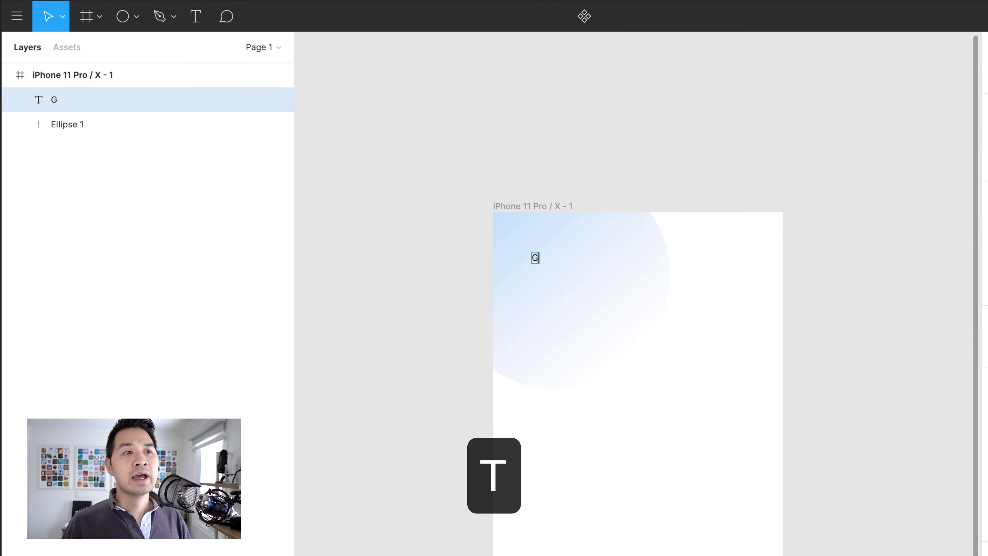
{"action": "type", "text": "ood morning Zooey!"}
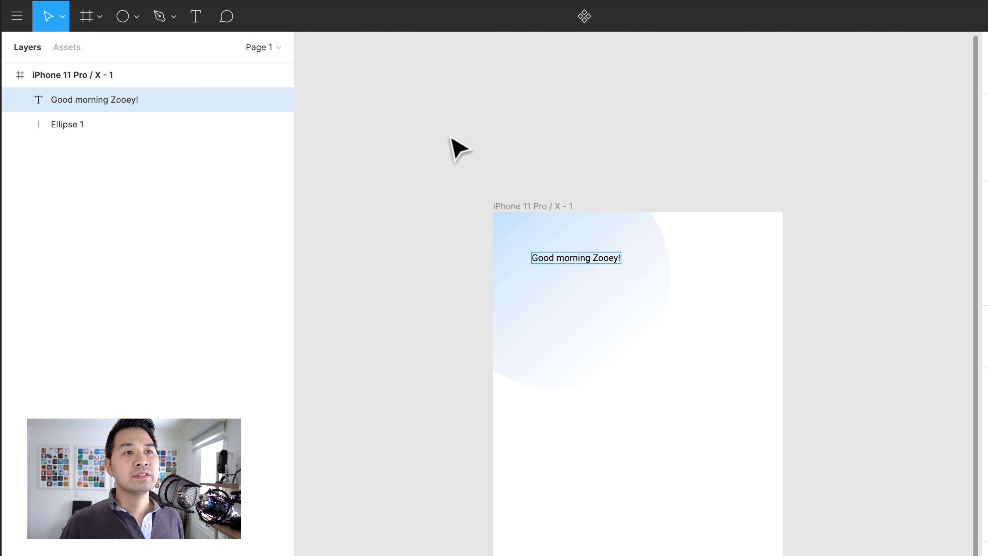
{"action": "key", "text": "Escape"}
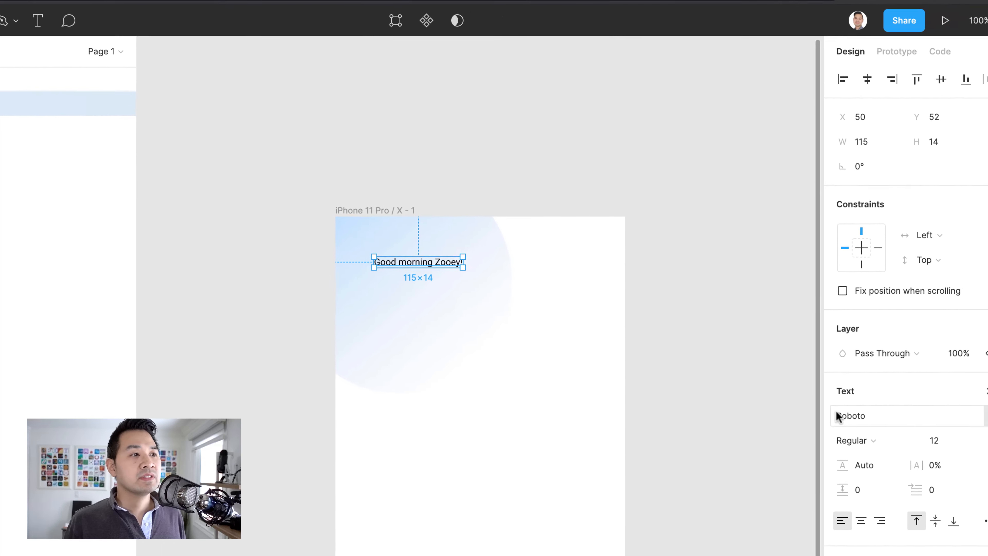
{"action": "left_click", "coordinate": [940, 412]}
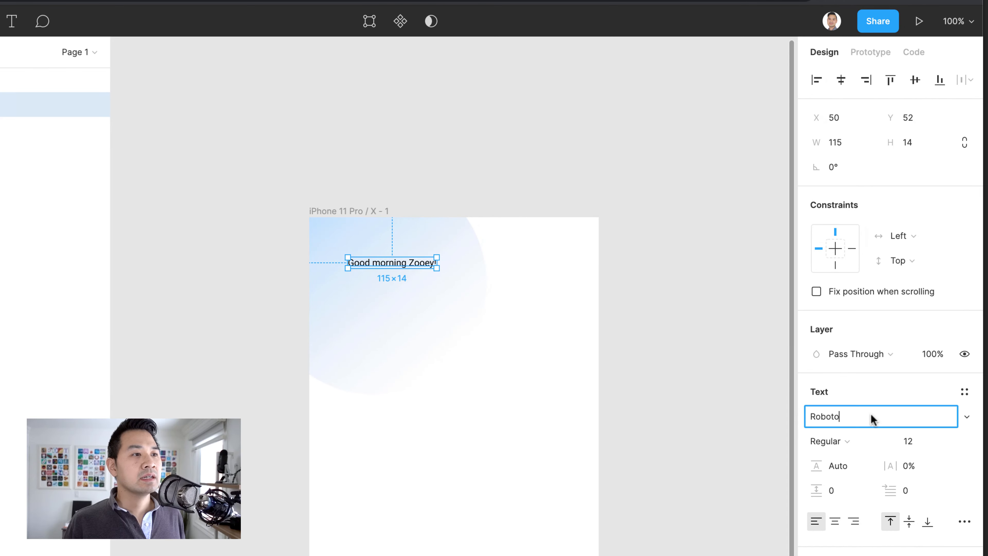
{"action": "left_click", "coordinate": [966, 416]}
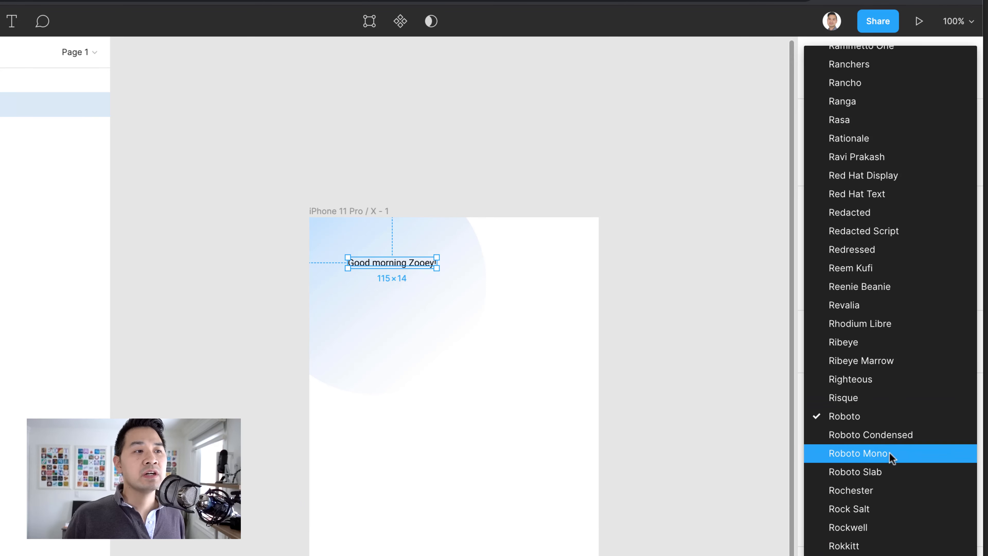
{"action": "left_click", "coordinate": [887, 418]}
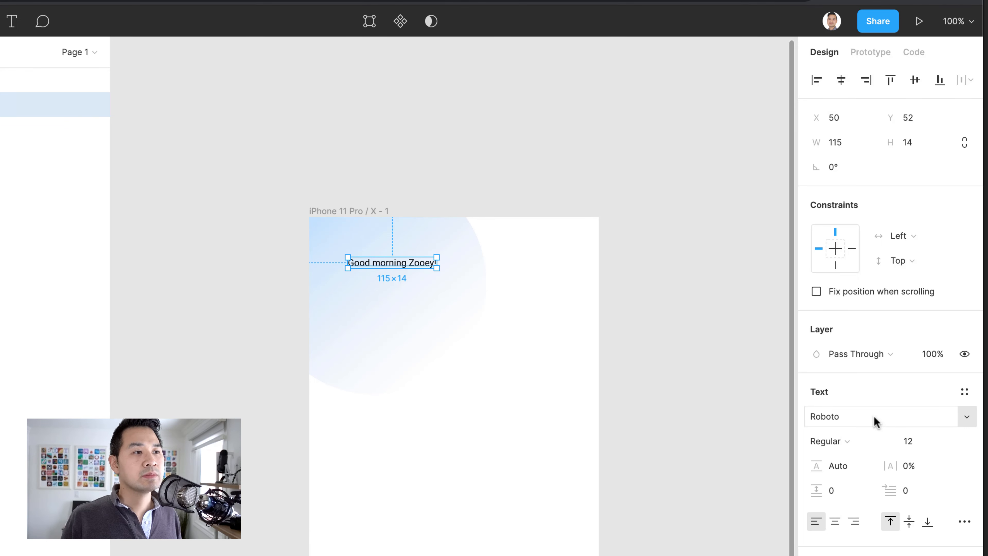
Set the greeting text's font to SF Pro Display, its weight to Bold and its size to 24.
{"action": "left_click", "coordinate": [874, 418]}
{"action": "type", "text": "SF Pro Display"}
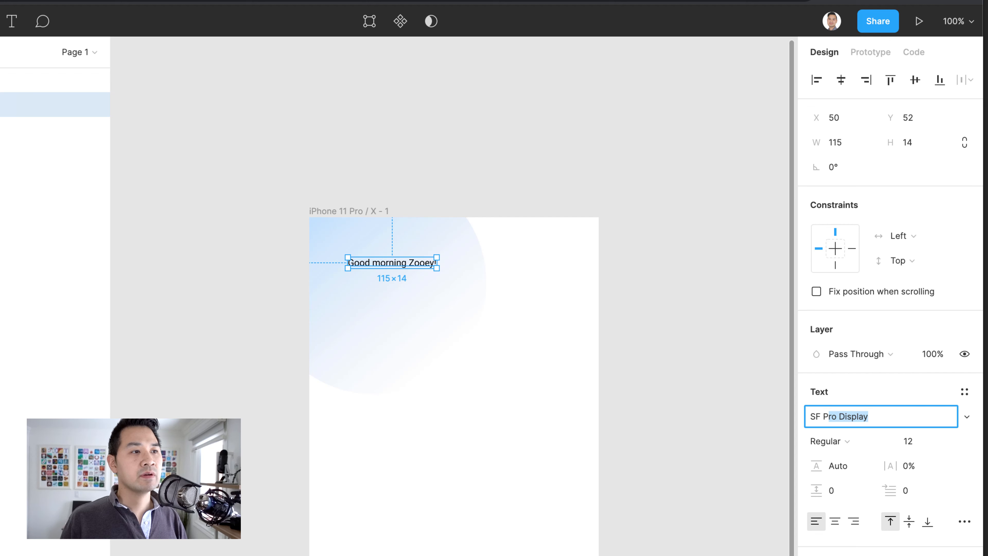
{"action": "key", "text": "Return"}
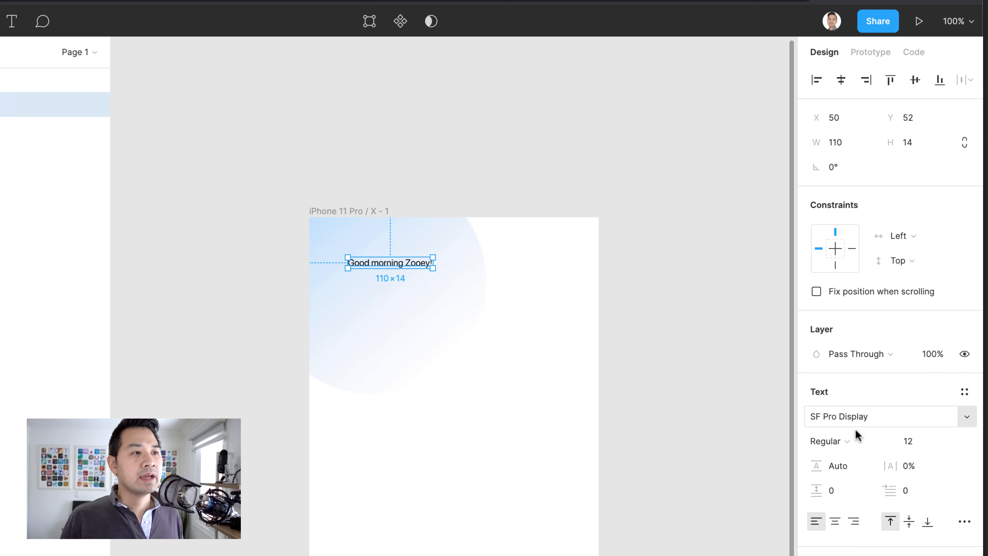
{"action": "left_click", "coordinate": [855, 439]}
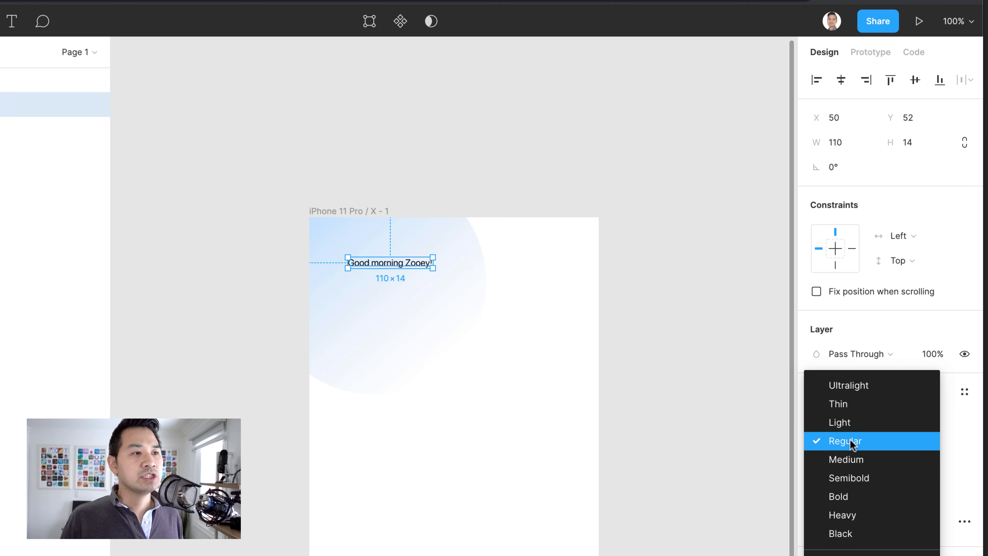
{"action": "left_click", "coordinate": [855, 499]}
{"action": "left_click", "coordinate": [949, 441]}
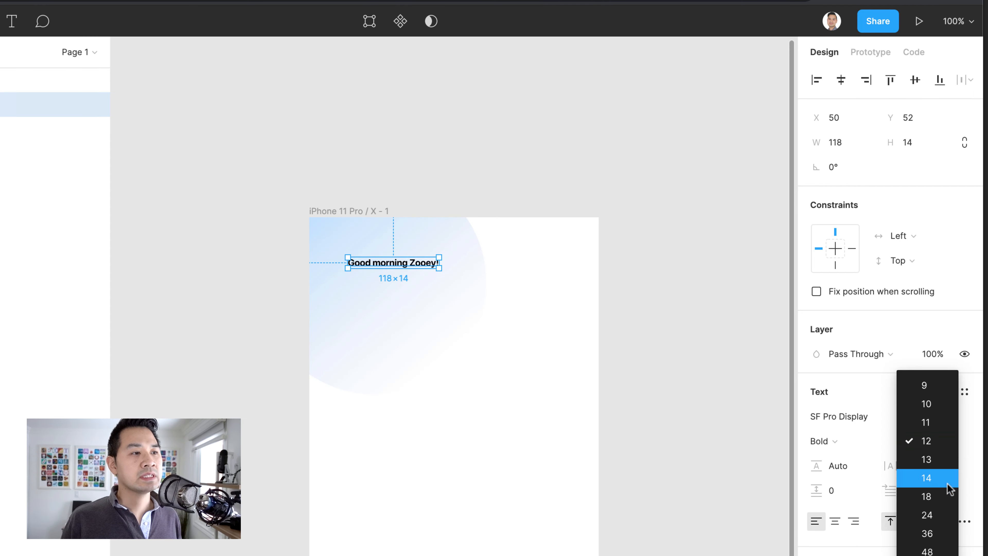
{"action": "left_click", "coordinate": [944, 515]}
{"action": "left_click", "coordinate": [642, 190]}
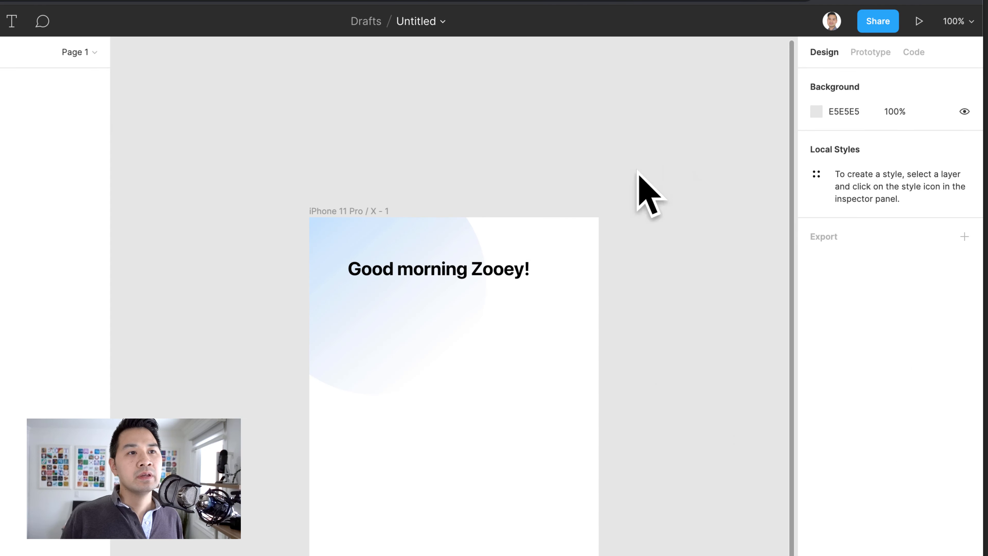
Move the greeting to 25 px from the frame's left and top edges, checking the distances to the frame.
{"action": "left_click_drag", "start_coordinate": [467, 284], "coordinate": [452, 251]}
{"action": "key", "text": "alt"}
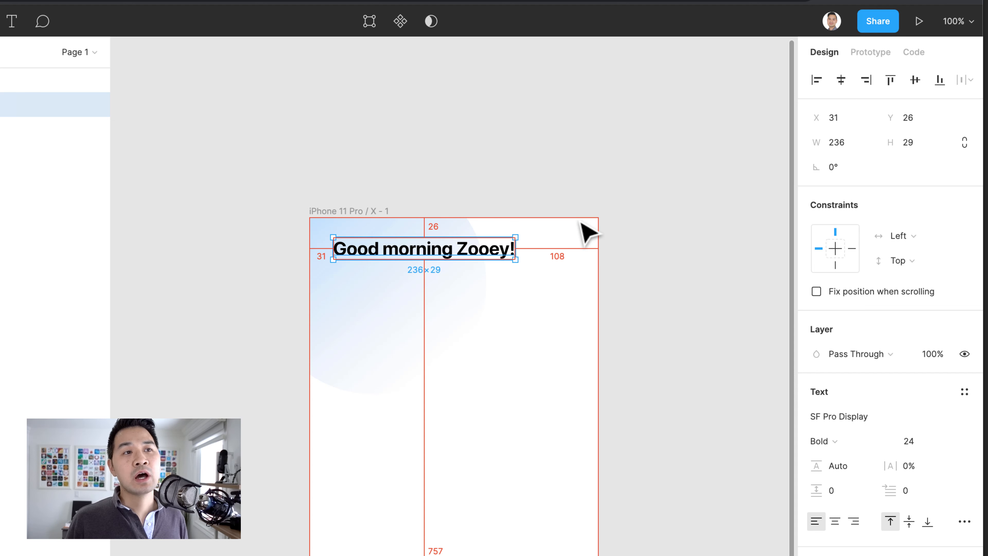
{"action": "key", "text": "Up"}
{"action": "key", "text": "Left"}
{"action": "key", "text": "Left"}
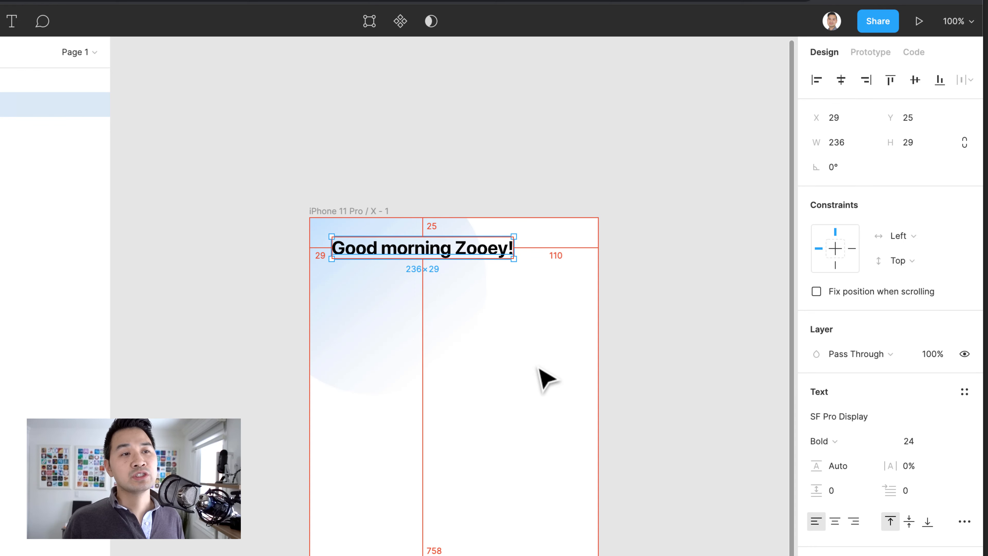
{"action": "key", "text": "Left"}
{"action": "key", "text": "Left"}
{"action": "key", "text": "Left"}
{"action": "key", "text": "Left"}
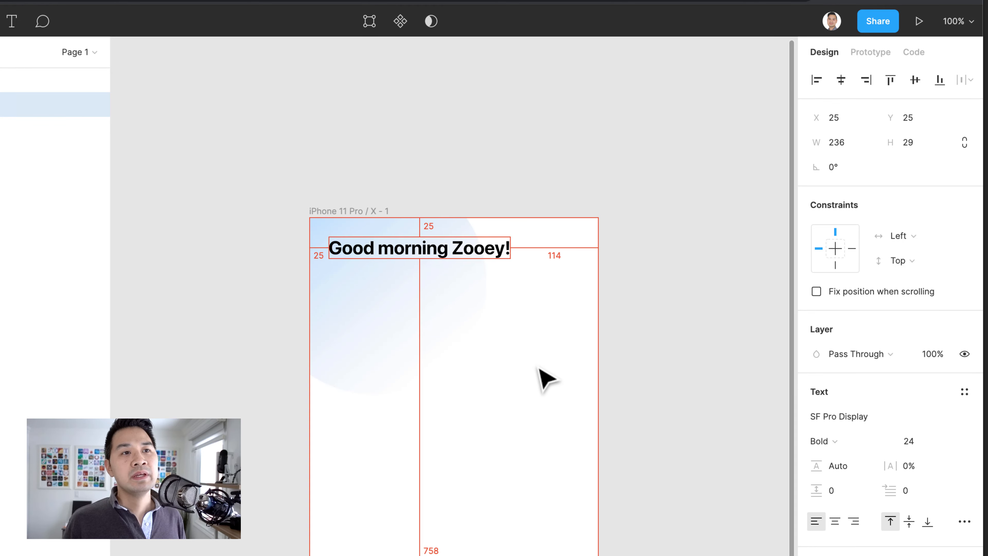
Nudge the greeting to X 20, Y 30 within the frame, then deselect it.
{"action": "key", "text": "Left"}
{"action": "key", "text": "Left"}
{"action": "key", "text": "Left"}
{"action": "key", "text": "Left"}
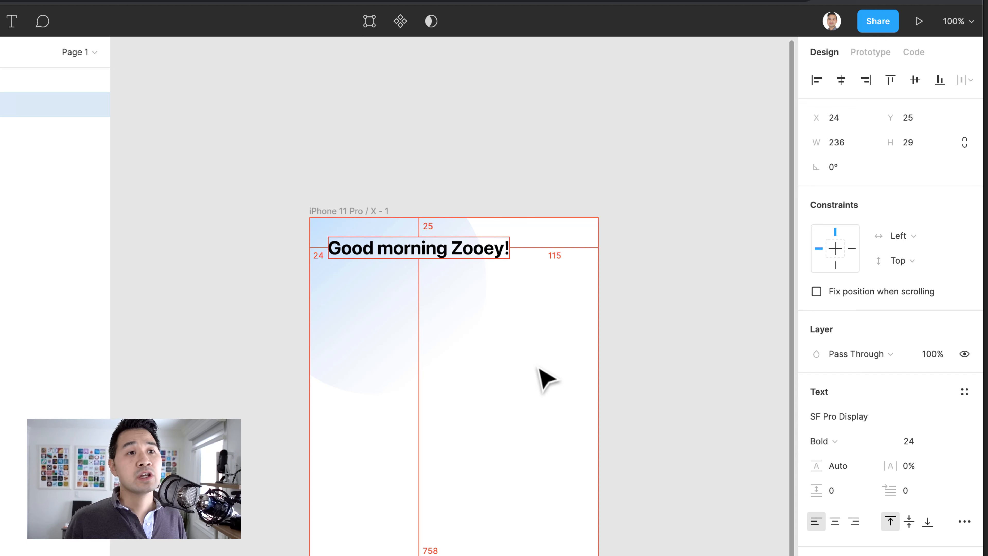
{"action": "key", "text": "Left"}
{"action": "key", "text": "Down"}
{"action": "key", "text": "Down"}
{"action": "key", "text": "Down"}
{"action": "key", "text": "Down"}
{"action": "key", "text": "Down"}
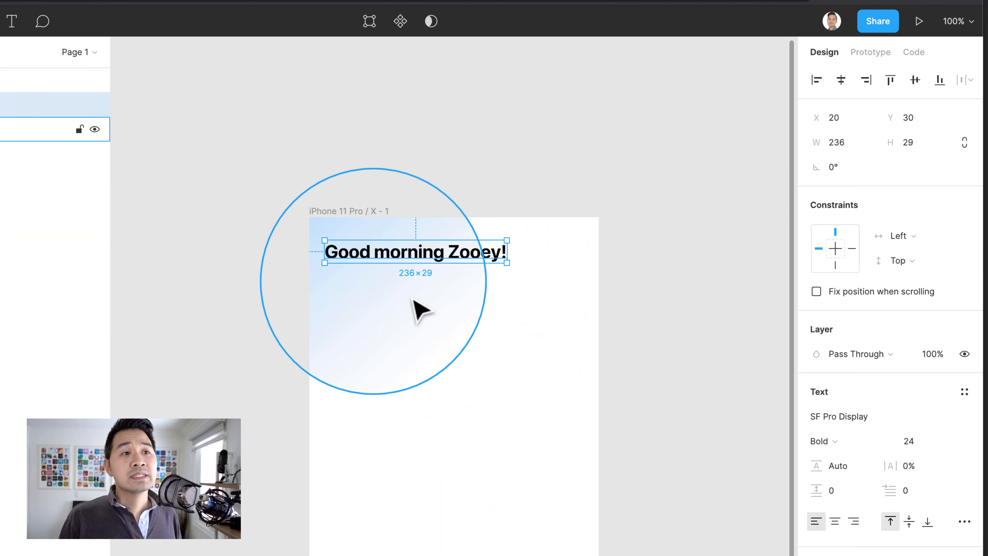
{"action": "left_click", "coordinate": [192, 302]}
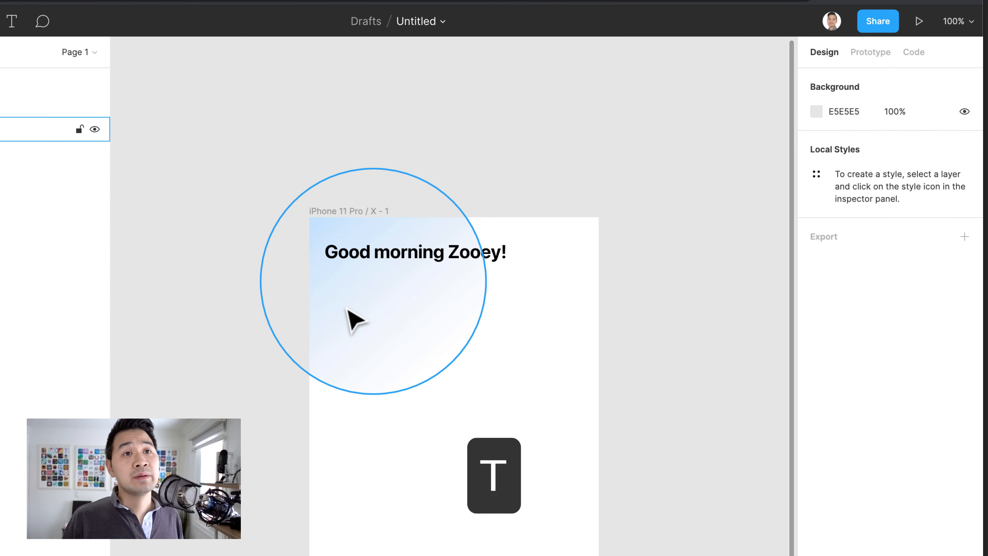
Add a second text layer below the greeting reading "You're 23 hours away from your reward:".
{"action": "key", "text": "t"}
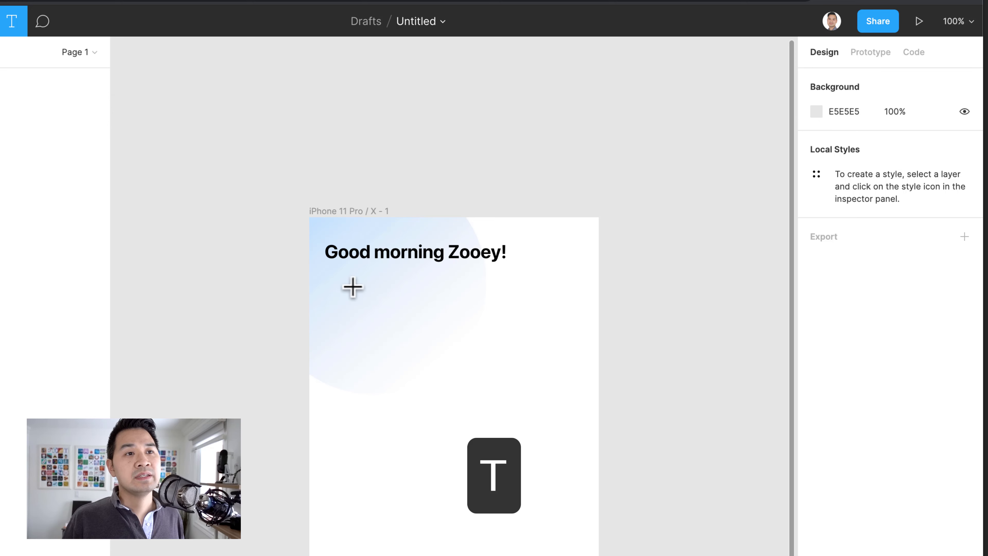
{"action": "left_click", "coordinate": [331, 287]}
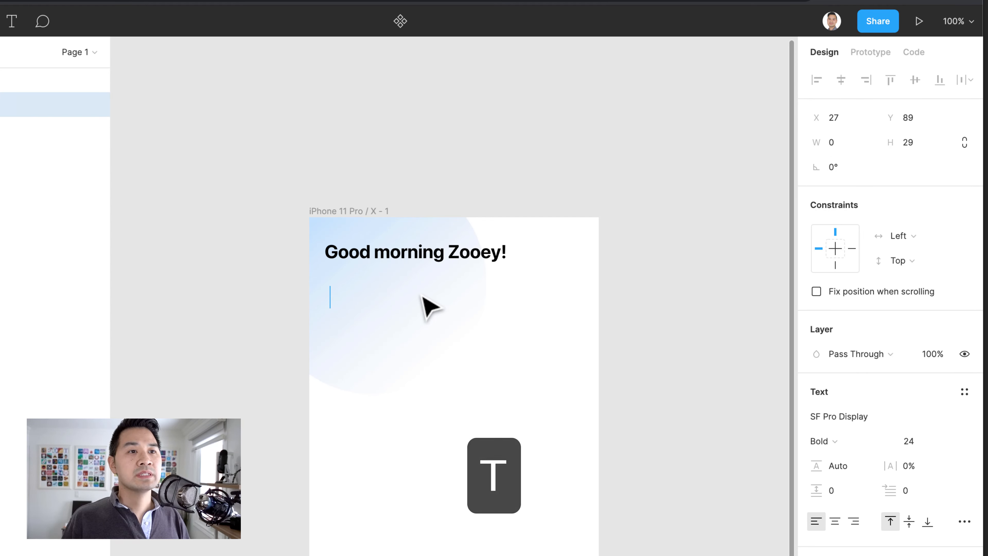
{"action": "type", "text": "You're"}
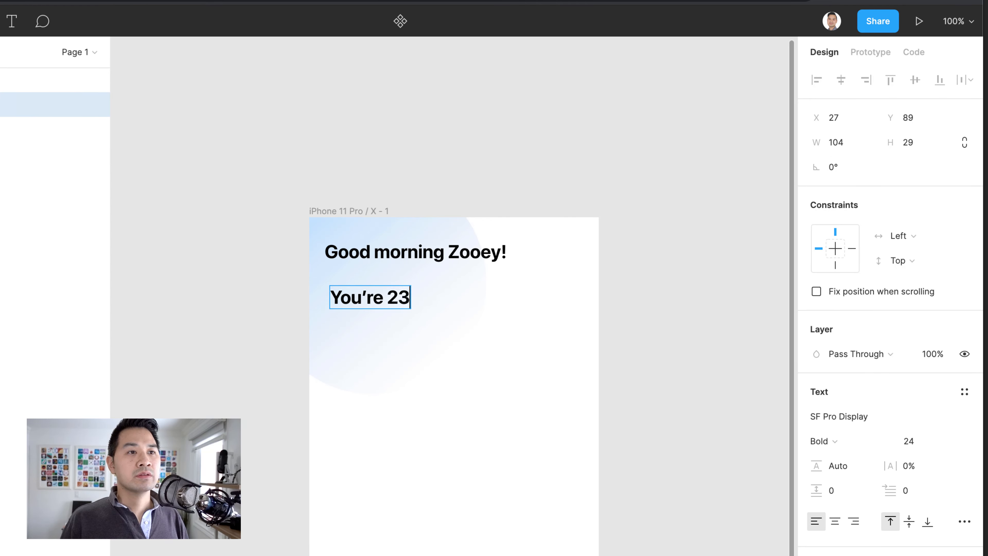
{"action": "type", "text": " 23 hours"}
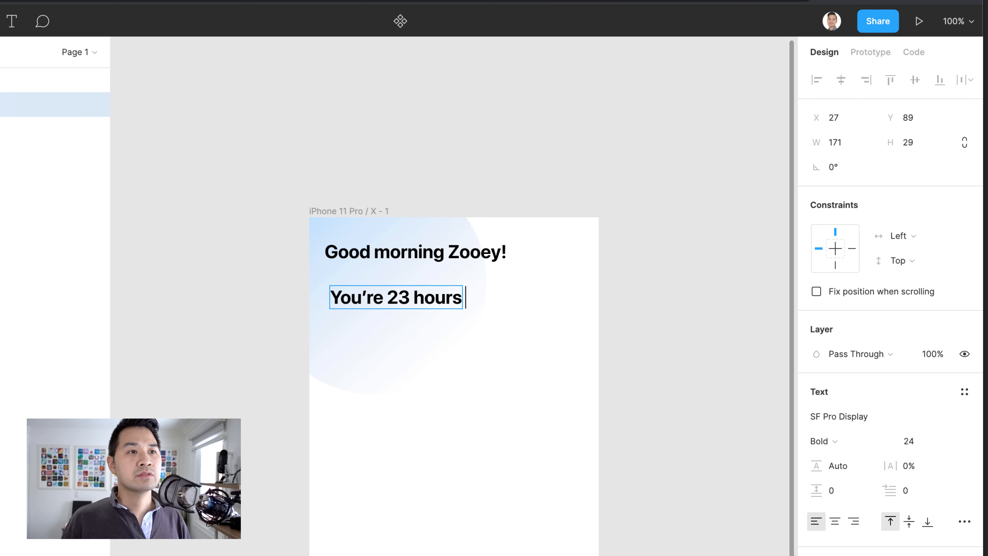
{"action": "type", "text": " away from"}
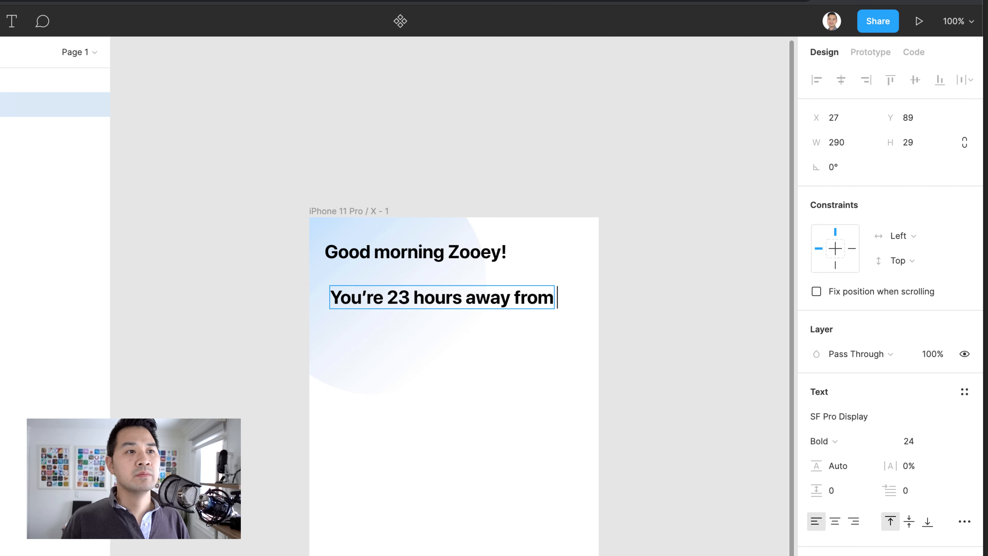
{"action": "type", "text": " your"}
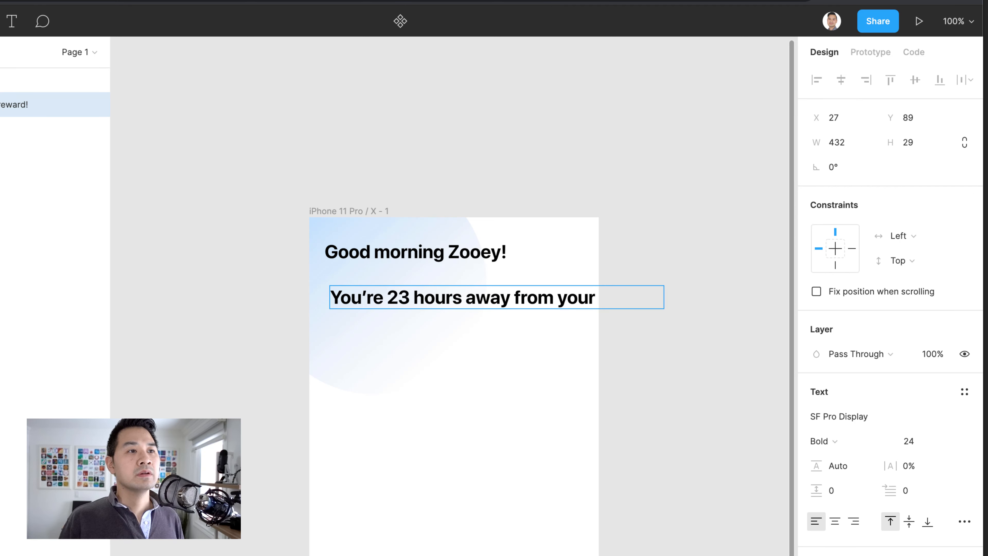
Set the whole reward line to Regular weight and size 14.
{"action": "key", "text": "super+a"}
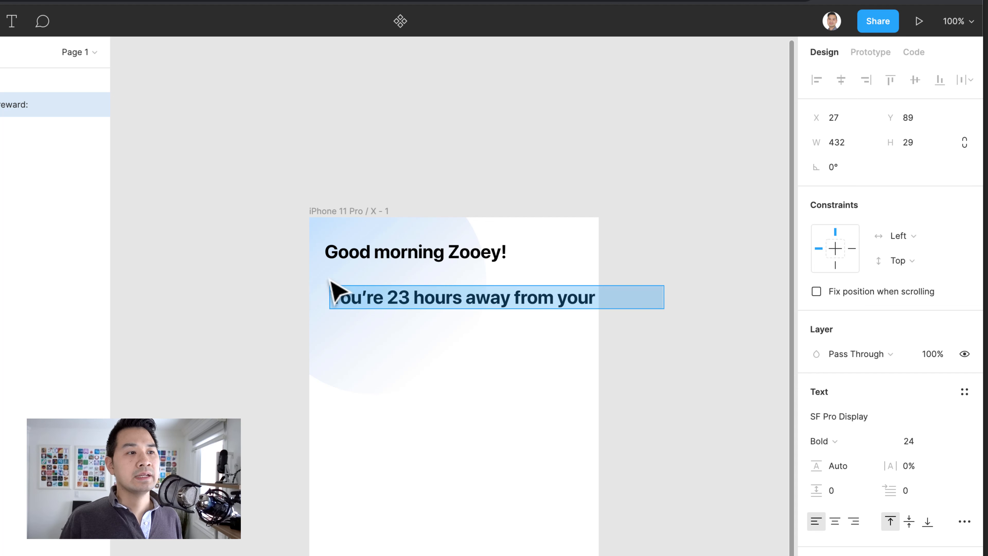
{"action": "left_click", "coordinate": [824, 441]}
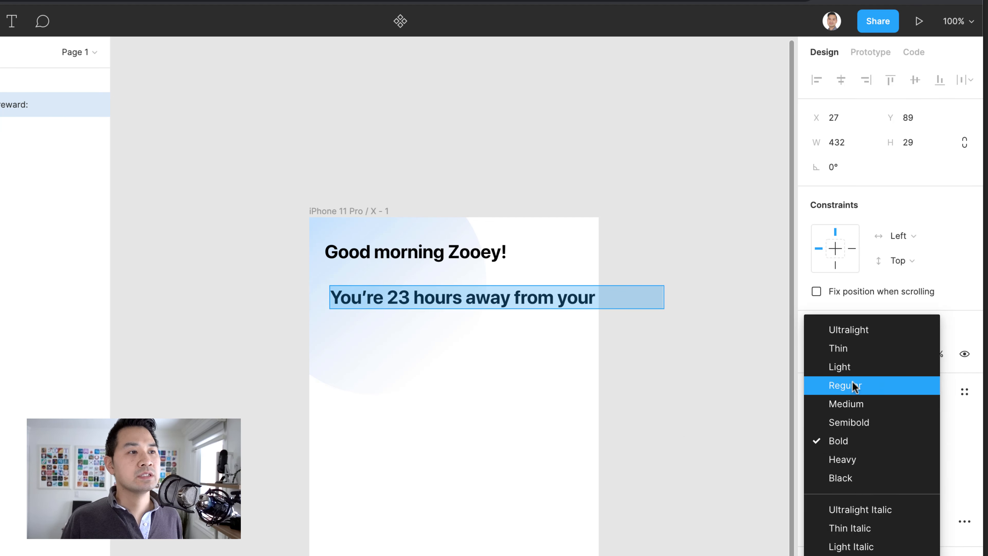
{"action": "left_click", "coordinate": [838, 385]}
{"action": "left_click", "coordinate": [953, 441]}
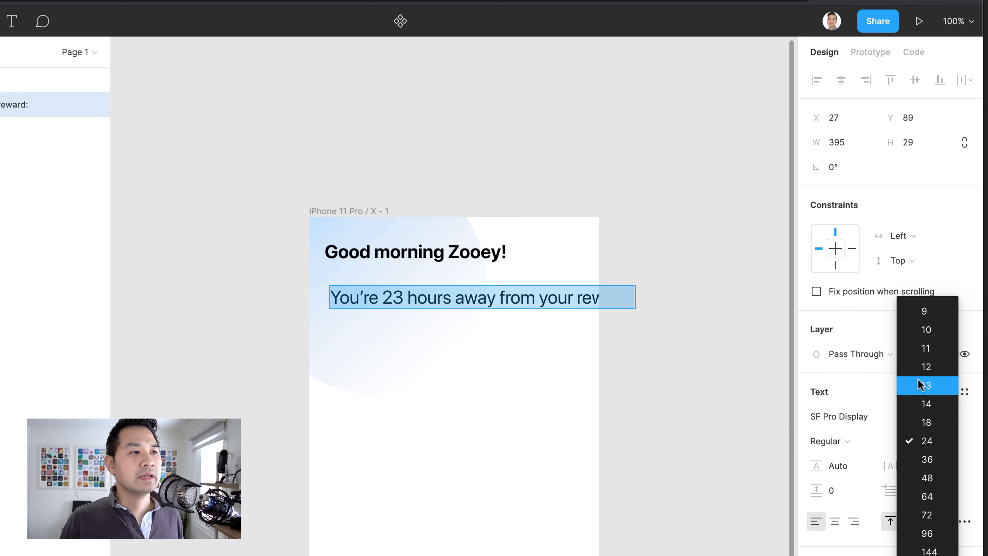
{"action": "left_click", "coordinate": [934, 367]}
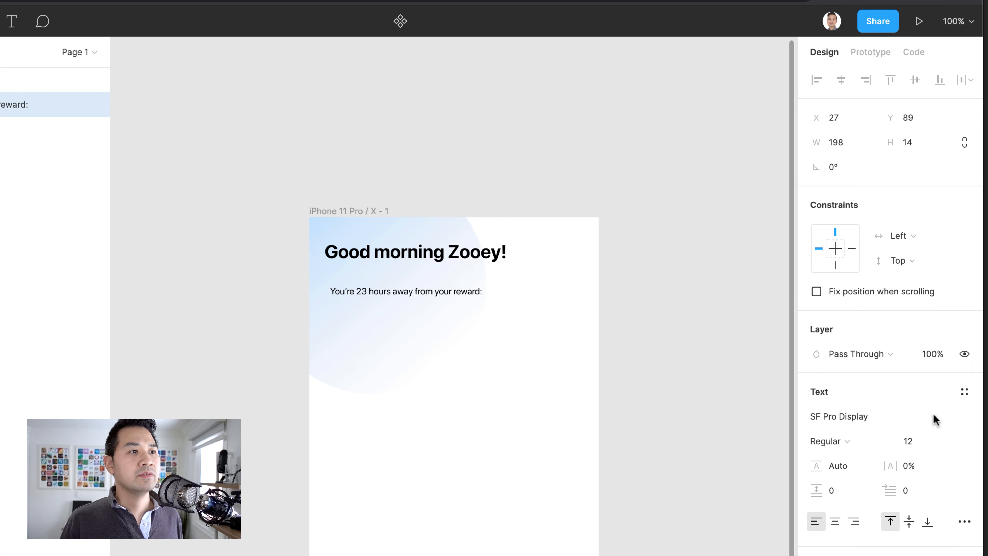
{"action": "left_click", "coordinate": [946, 441]}
{"action": "left_click", "coordinate": [944, 475]}
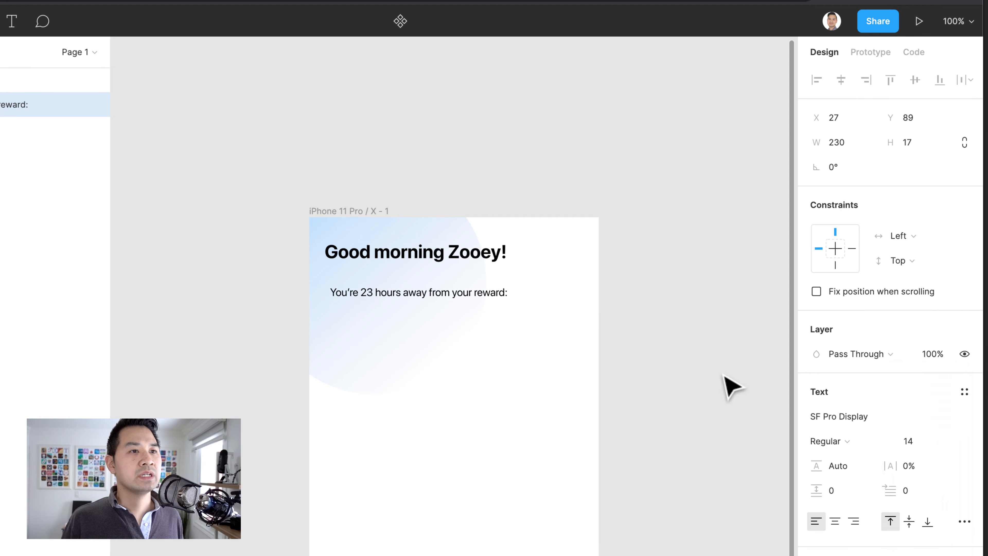
Move the reward line directly beneath the greeting, with its left edge aligned at X 20, Y 70.
{"action": "left_click", "coordinate": [416, 291]}
{"action": "left_click_drag", "start_coordinate": [410, 294], "coordinate": [371, 278]}
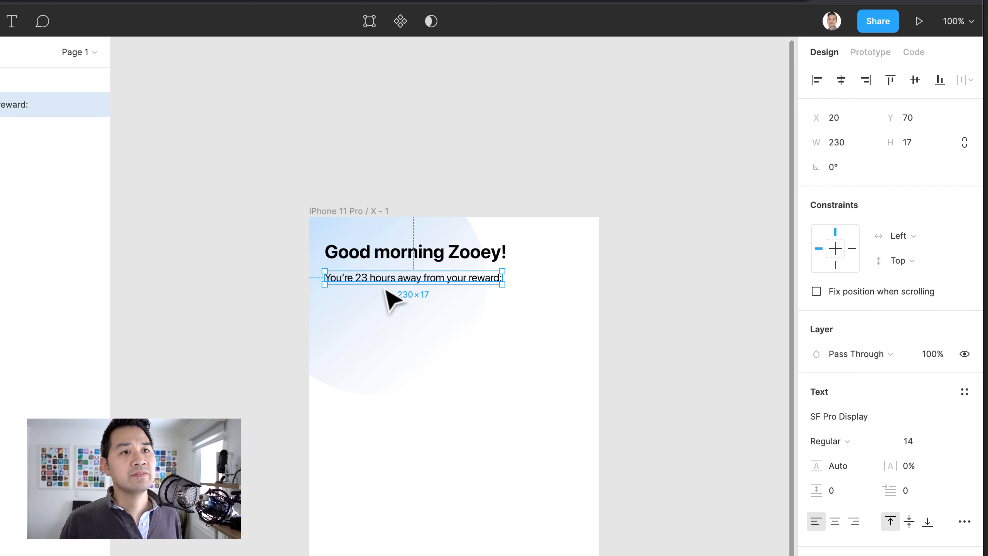
Move the reward line down to Y 75 and left-align it with the greeting.
{"action": "left_click_drag", "start_coordinate": [390, 287], "coordinate": [404, 291]}
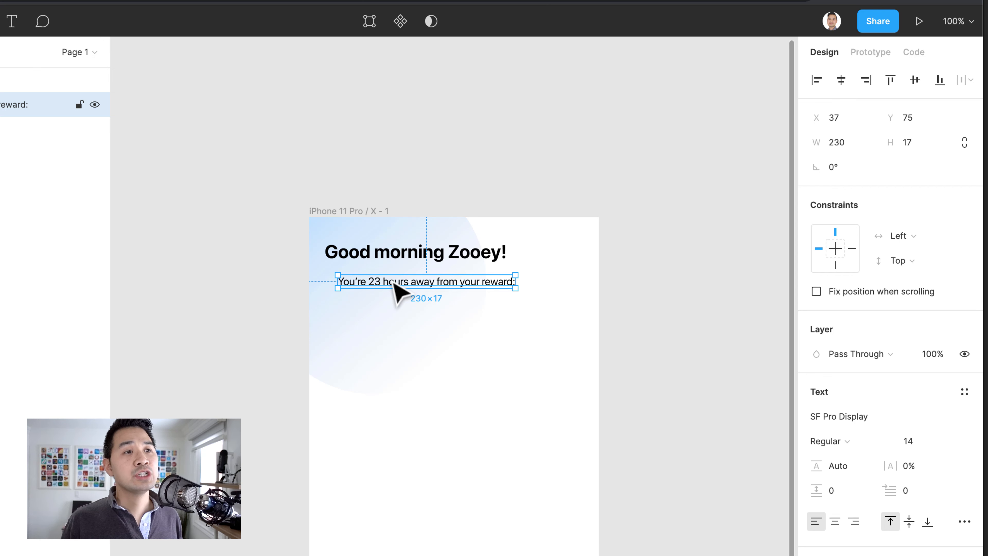
{"action": "left_click", "coordinate": [389, 254], "text": "shift"}
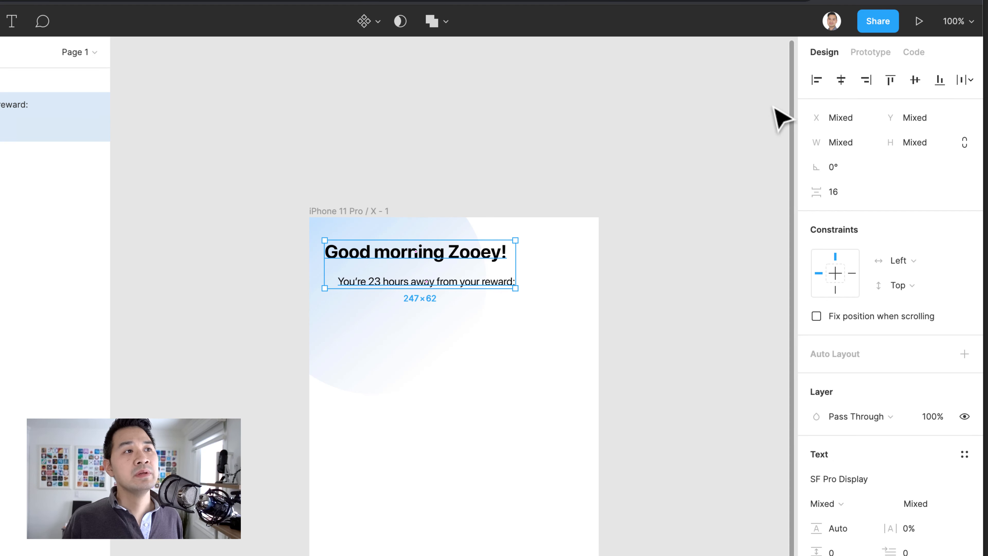
{"action": "left_click", "coordinate": [816, 79]}
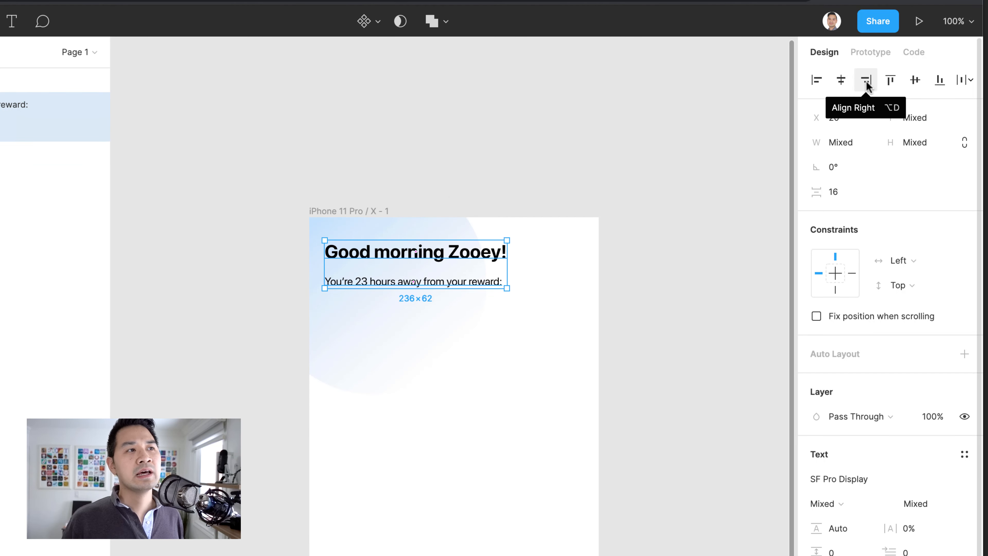
{"action": "left_click", "coordinate": [663, 241]}
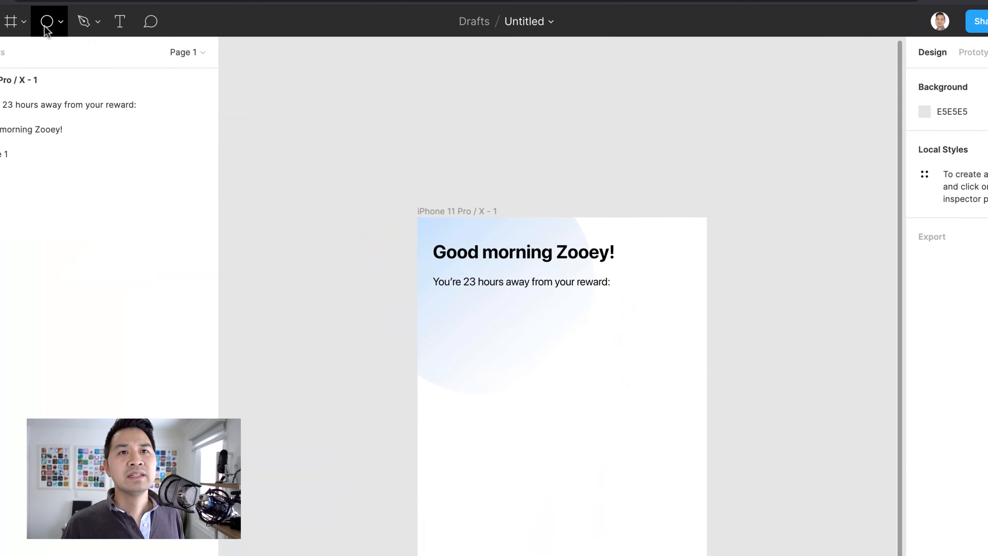
Draw a thin rectangle about 304 × 11 below the reward line, at about X 36, Y 108.
{"action": "left_click", "coordinate": [95, 23]}
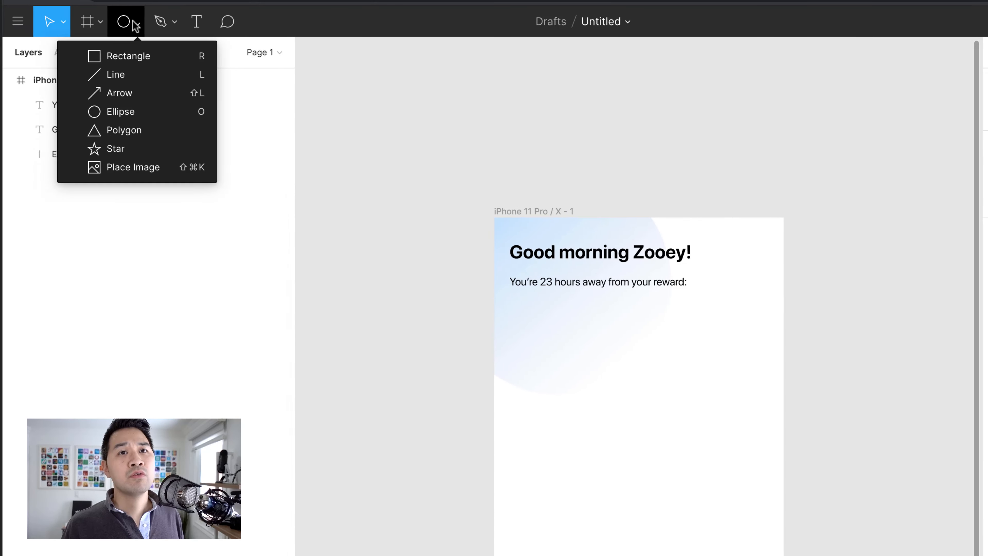
{"action": "left_click", "coordinate": [133, 56]}
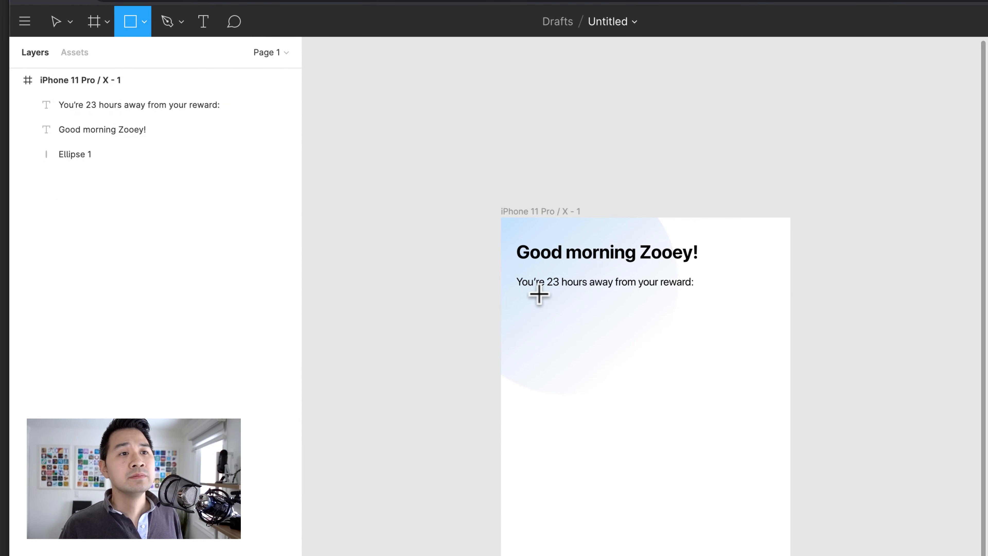
{"action": "left_click_drag", "start_coordinate": [532, 302], "coordinate": [761, 307]}
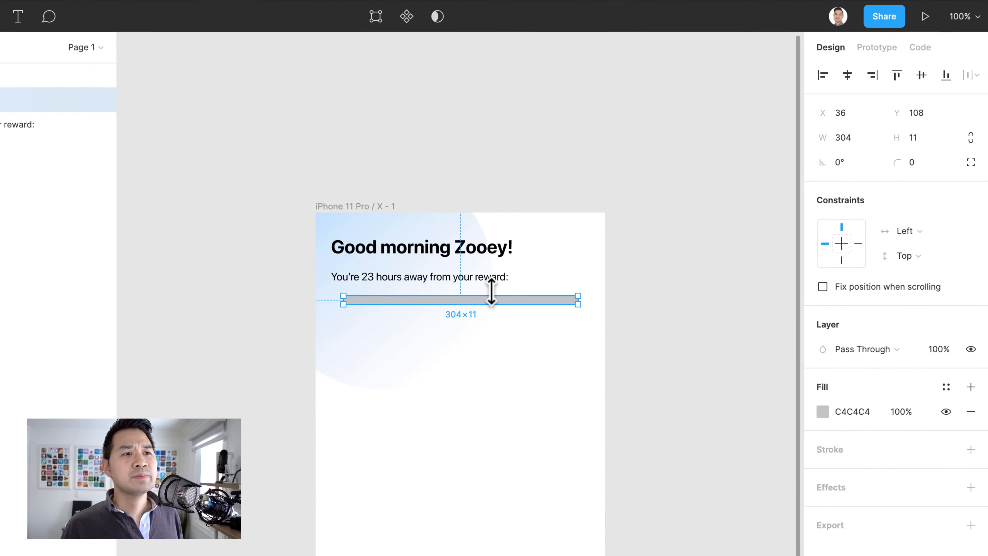
{"action": "left_click", "coordinate": [911, 139]}
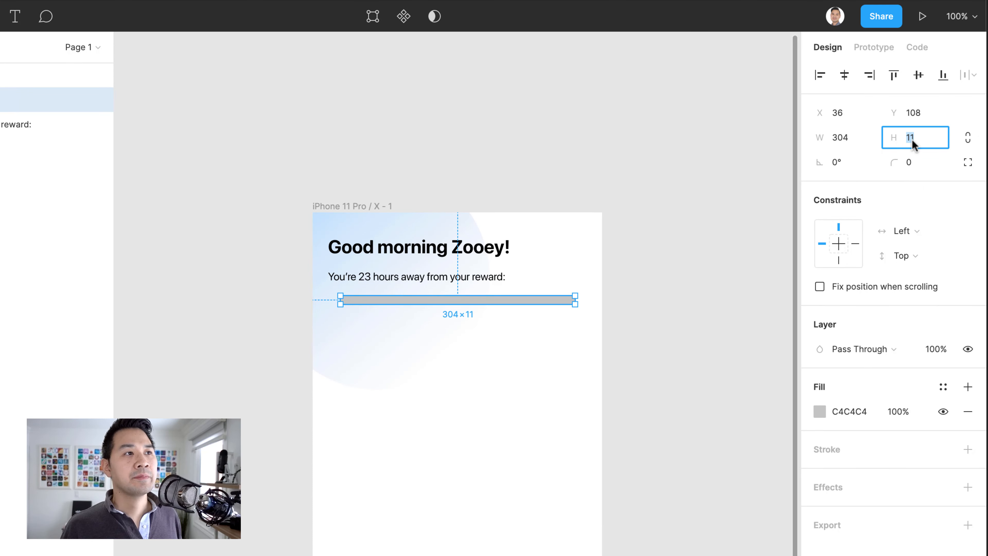
{"action": "left_click", "coordinate": [701, 220]}
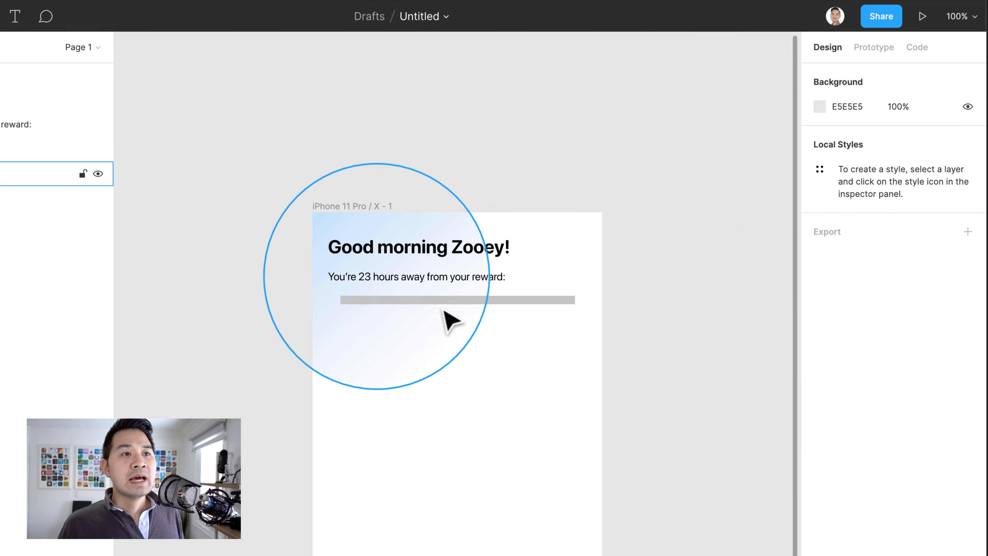
{"action": "left_click", "coordinate": [441, 300]}
{"action": "left_click", "coordinate": [699, 345]}
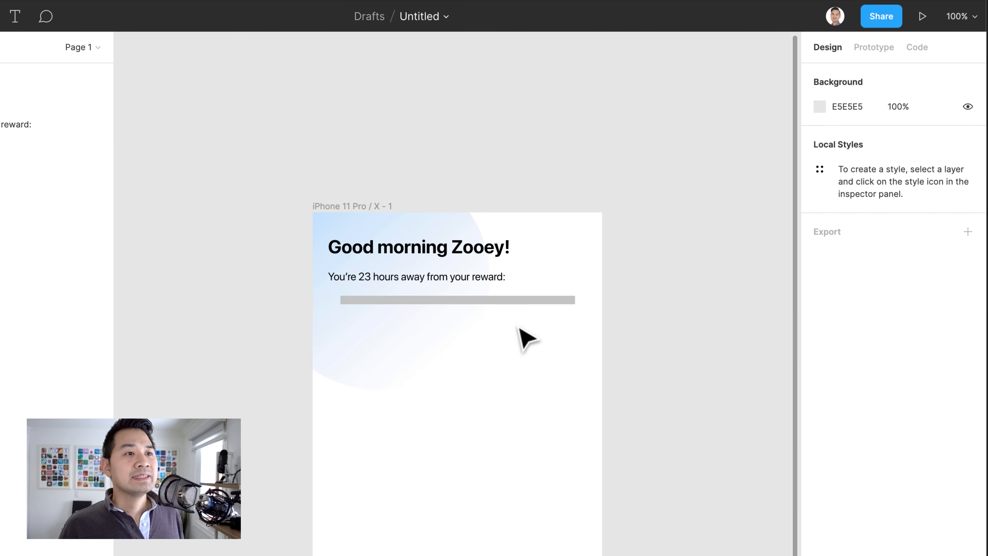
Round the thin rectangle's corners with a corner radius of 10.
{"action": "left_click", "coordinate": [564, 304]}
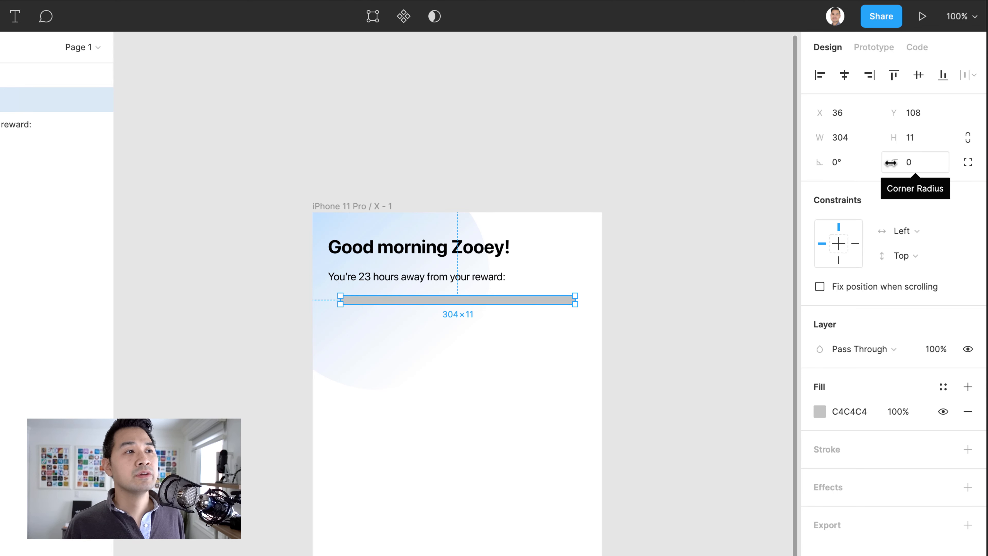
{"action": "left_click_drag", "start_coordinate": [894, 163], "coordinate": [914, 163]}
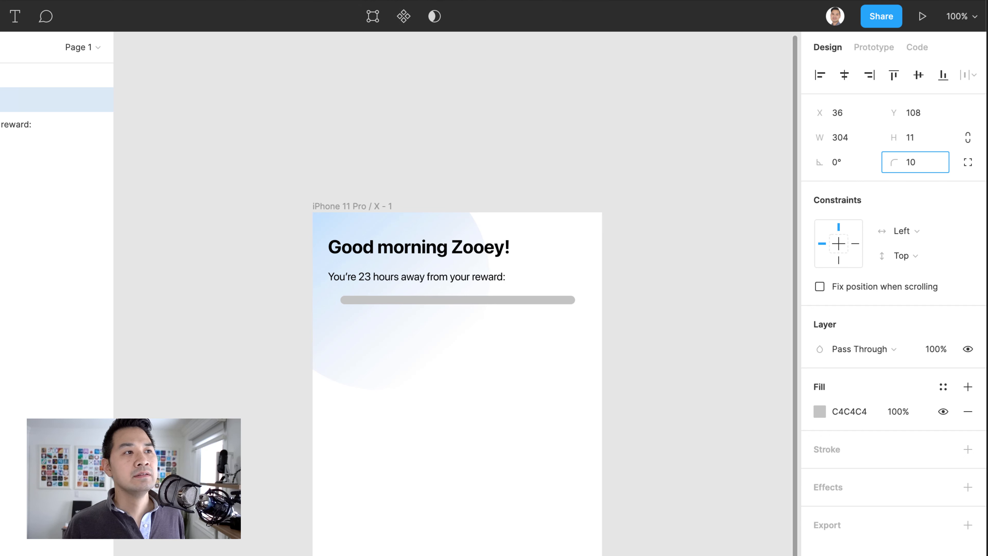
{"action": "key", "text": "Return"}
{"action": "mouse_move", "coordinate": [825, 165]}
{"action": "left_mouse_down"}
{"action": "mouse_move", "coordinate": [863, 167]}
{"action": "mouse_move", "coordinate": [790, 164]}
{"action": "mouse_move", "coordinate": [808, 164]}
{"action": "left_mouse_up"}
{"action": "key", "text": "ctrl+z"}
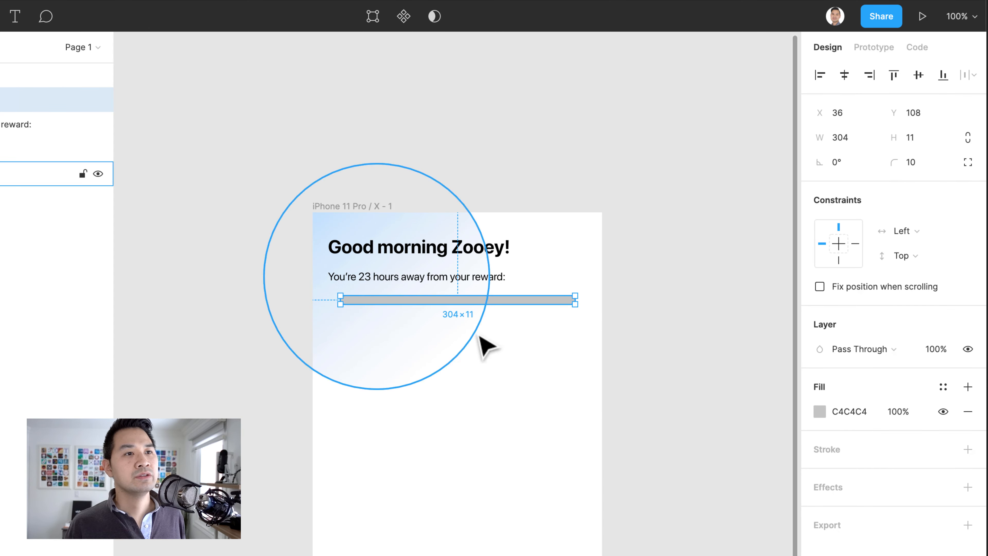
{"action": "left_click", "coordinate": [679, 260]}
Move the rounded bar down to Y 113 and change its fill to light grey E5E5E5.
{"action": "left_click_drag", "start_coordinate": [462, 298], "coordinate": [458, 309]}
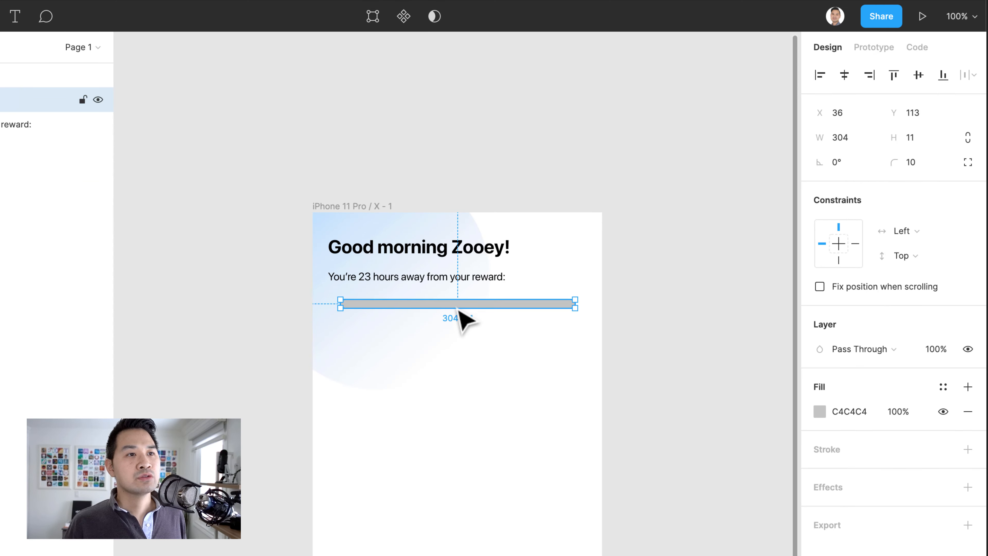
{"action": "left_click", "coordinate": [817, 410]}
{"action": "left_click_drag", "start_coordinate": [628, 389], "coordinate": [611, 397]}
{"action": "left_click", "coordinate": [785, 354]}
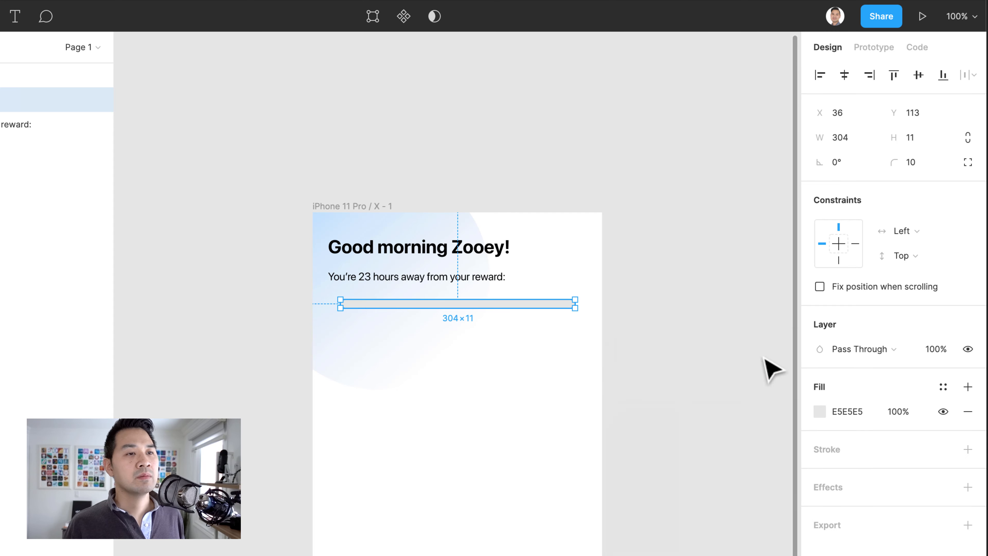
{"action": "left_click", "coordinate": [742, 280]}
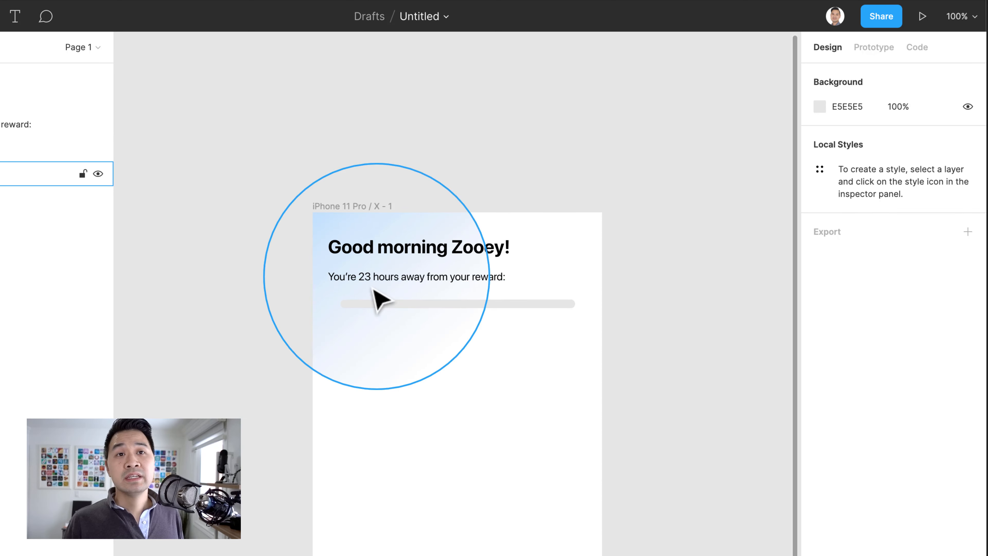
Zoom the canvas in and out around the grey bar to inspect the screen at different scales.
{"action": "key", "text": "super"}
{"action": "key", "text": "super"}
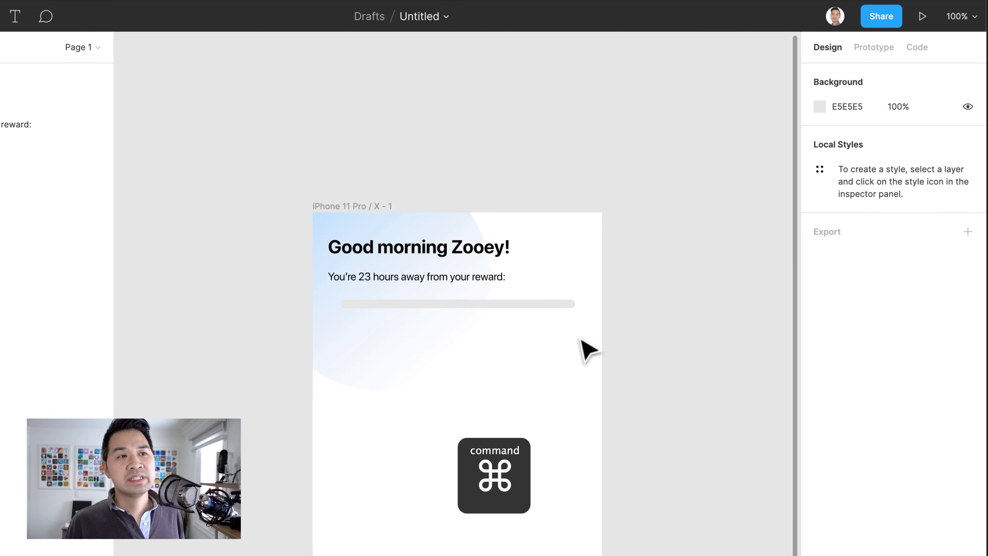
{"action": "scroll", "coordinate": [536, 310], "scroll_direction": "up", "scroll_amount": 5}
{"action": "scroll", "coordinate": [545, 317], "scroll_direction": "down", "scroll_amount": 8}
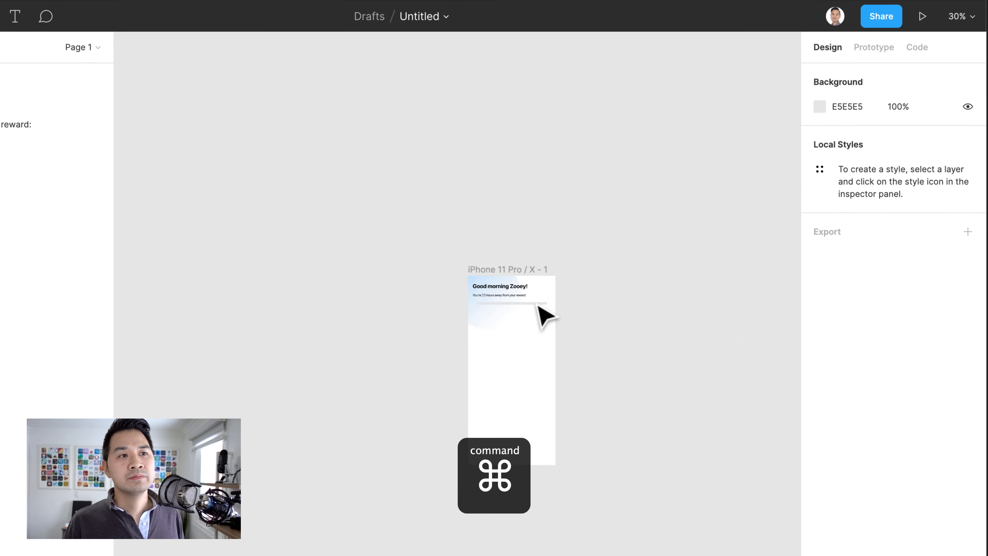
{"action": "scroll", "coordinate": [545, 316], "scroll_direction": "up", "scroll_amount": 8}
{"action": "scroll", "coordinate": [545, 308], "scroll_direction": "down", "scroll_amount": 6}
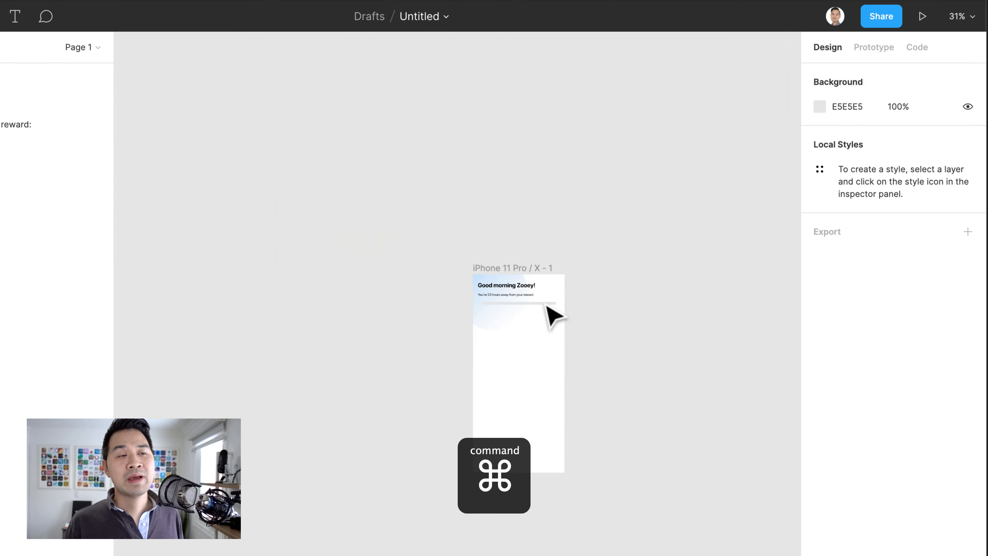
{"action": "scroll", "coordinate": [546, 309], "scroll_direction": "up", "scroll_amount": 6}
{"action": "scroll", "coordinate": [556, 316], "scroll_direction": "down", "scroll_amount": 3}
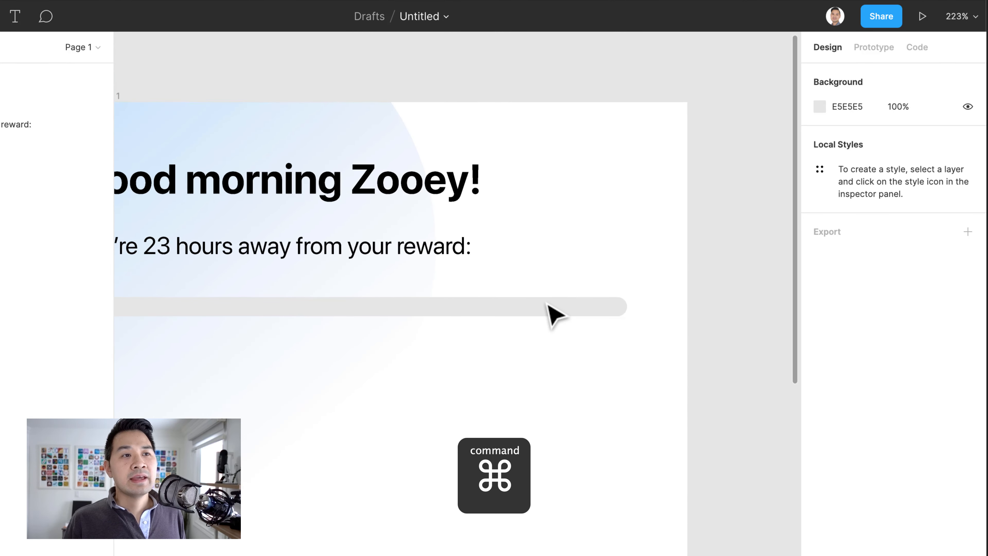
{"action": "scroll", "coordinate": [556, 315], "scroll_direction": "up", "scroll_amount": 3}
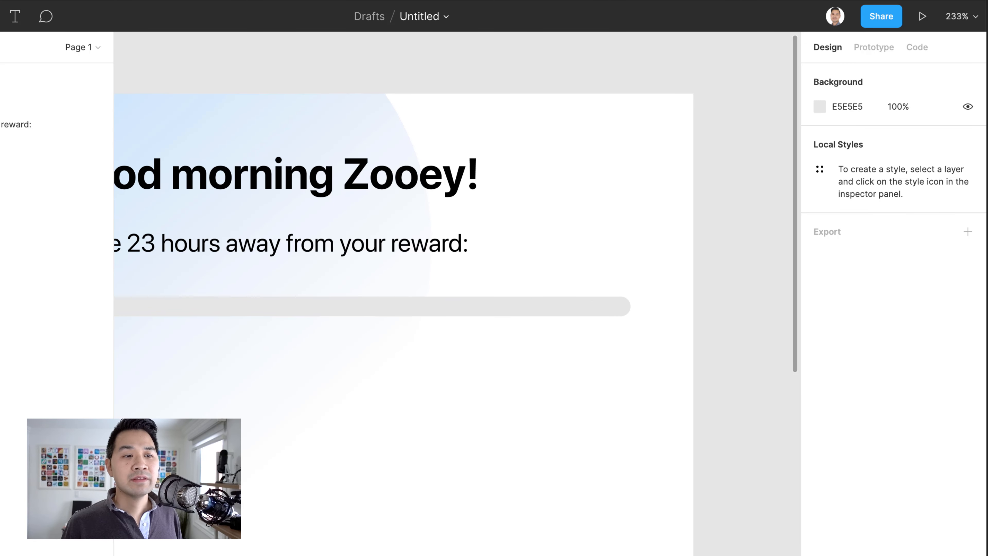
Pan around the enlarged iPhone frame to view the greeting, reward line and whole bar.
{"action": "key", "text": "space"}
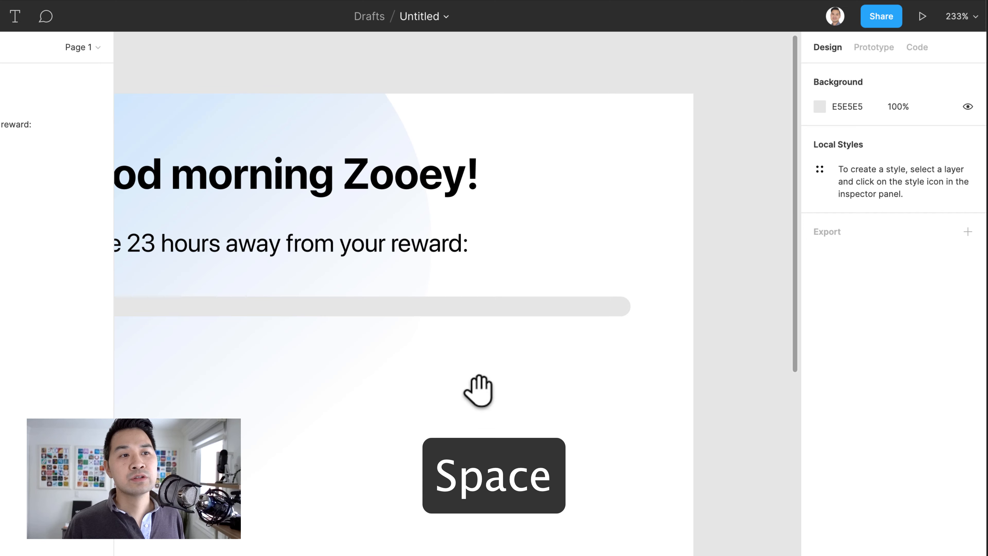
{"action": "left_click_drag", "start_coordinate": [326, 331], "coordinate": [559, 372]}
{"action": "left_click_drag", "start_coordinate": [370, 301], "coordinate": [264, 316]}
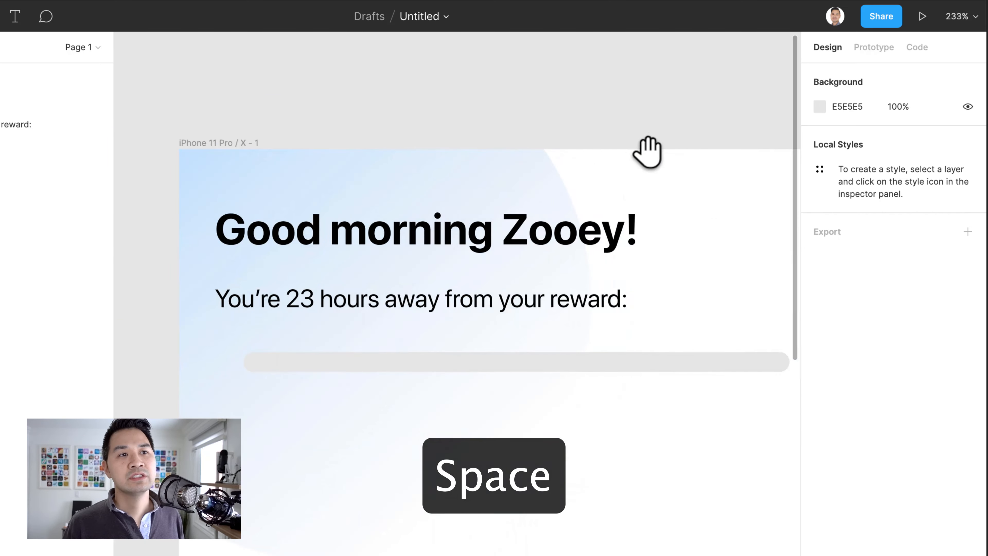
{"action": "left_click_drag", "start_coordinate": [647, 154], "coordinate": [391, 302]}
{"action": "left_click_drag", "start_coordinate": [597, 448], "coordinate": [625, 230]}
{"action": "left_click_drag", "start_coordinate": [349, 338], "coordinate": [487, 353]}
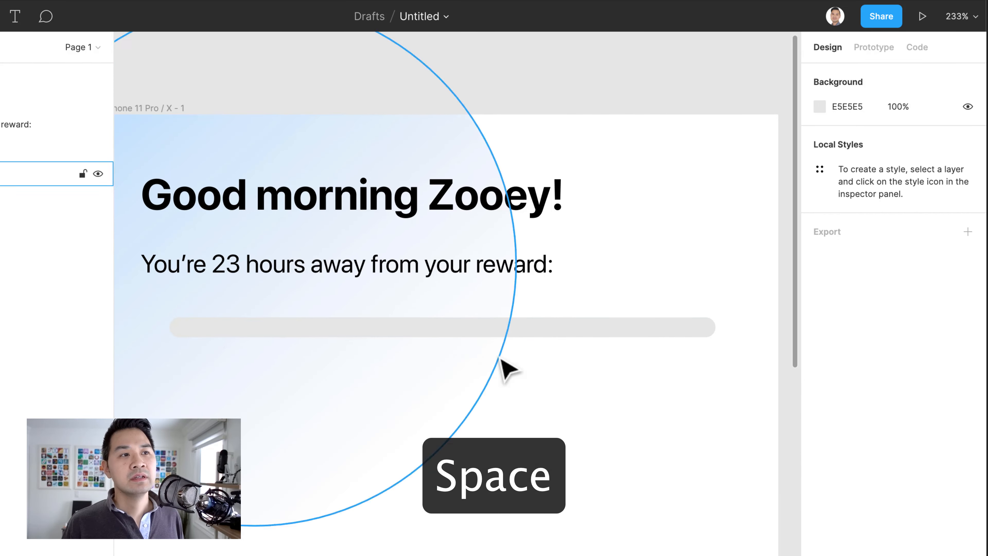
{"action": "scroll", "coordinate": [503, 282], "scroll_direction": "down", "scroll_amount": 3}
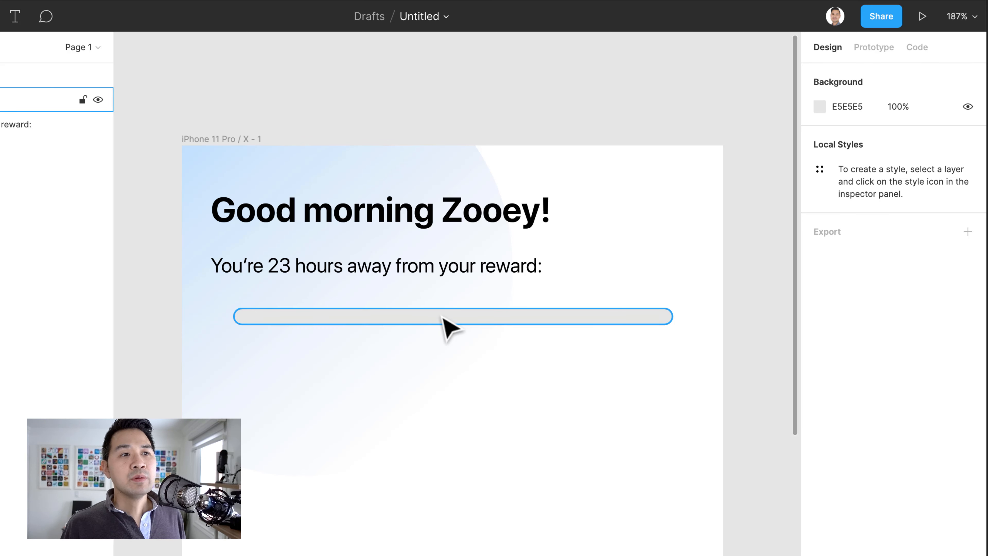
Nudge the grey bar to Y 112 and duplicate it in place, keeping the copy selected.
{"action": "mouse_move", "coordinate": [443, 316]}
{"action": "left_mouse_down"}
{"action": "mouse_move", "coordinate": [450, 329]}
{"action": "mouse_move", "coordinate": [464, 327]}
{"action": "mouse_move", "coordinate": [439, 326]}
{"action": "mouse_move", "coordinate": [452, 314]}
{"action": "left_mouse_up"}
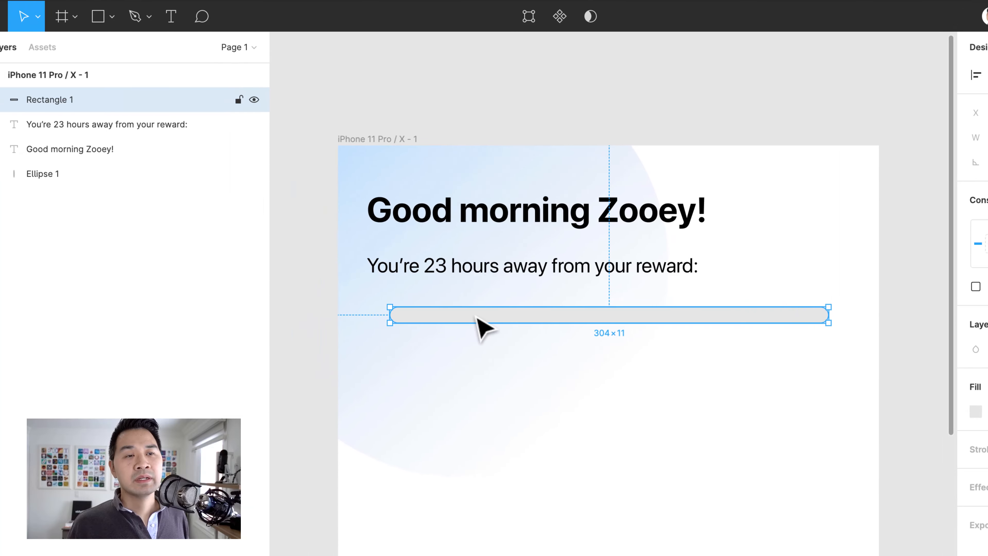
{"action": "key", "text": "super+c"}
{"action": "key", "text": "super+v"}
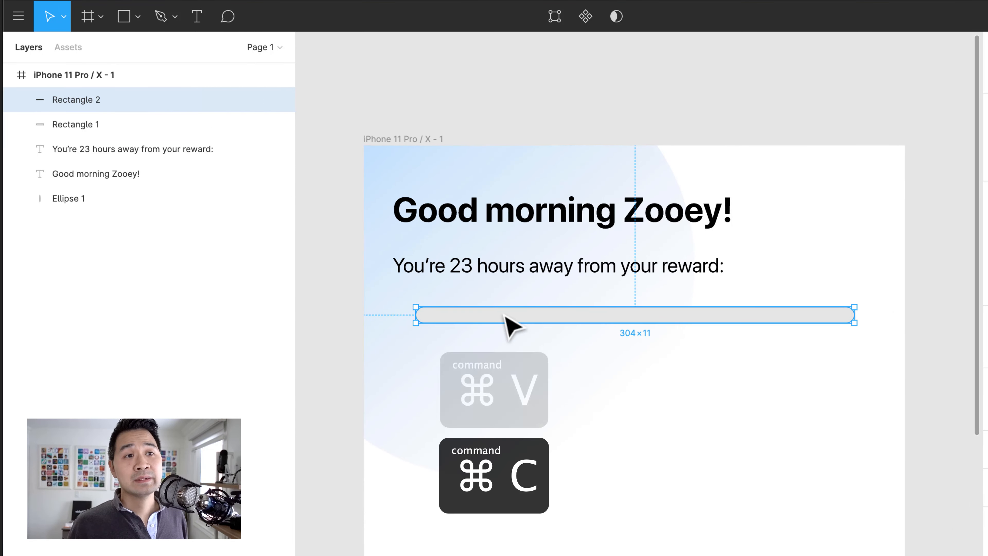
{"action": "left_click", "coordinate": [73, 123]}
{"action": "left_click", "coordinate": [84, 100]}
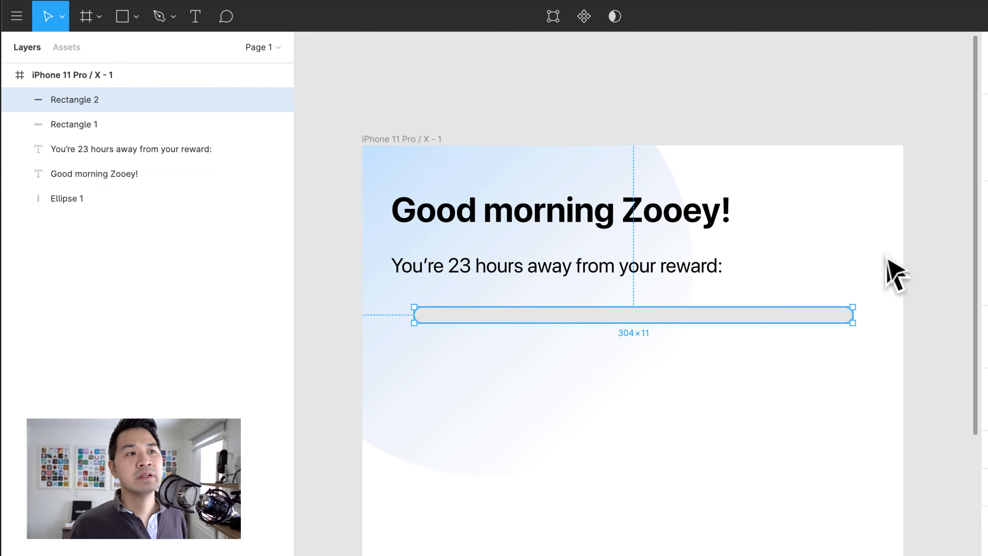
Set the duplicate bar's width to 250 and its solid fill to red E02626.
{"action": "left_click", "coordinate": [976, 137]}
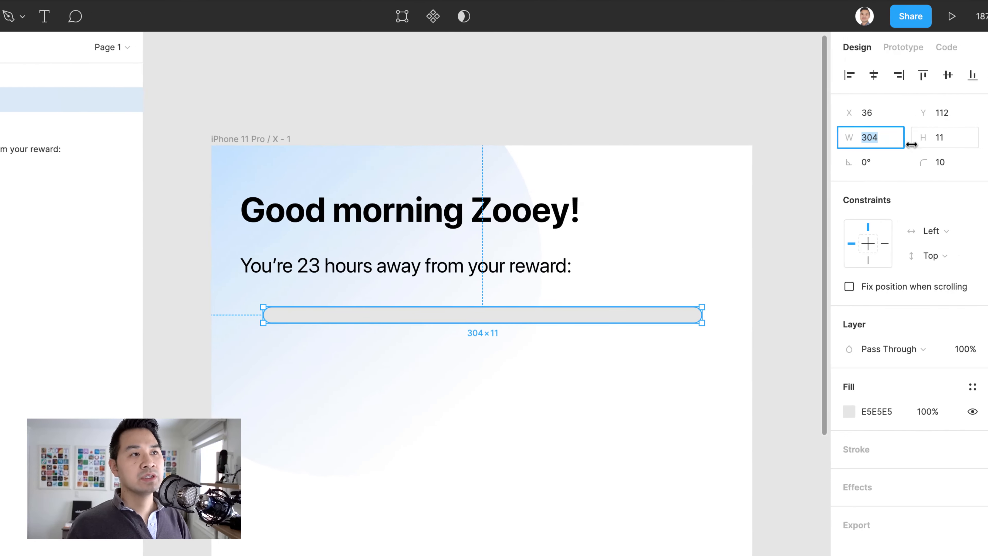
{"action": "type", "text": "250"}
{"action": "key", "text": "Return"}
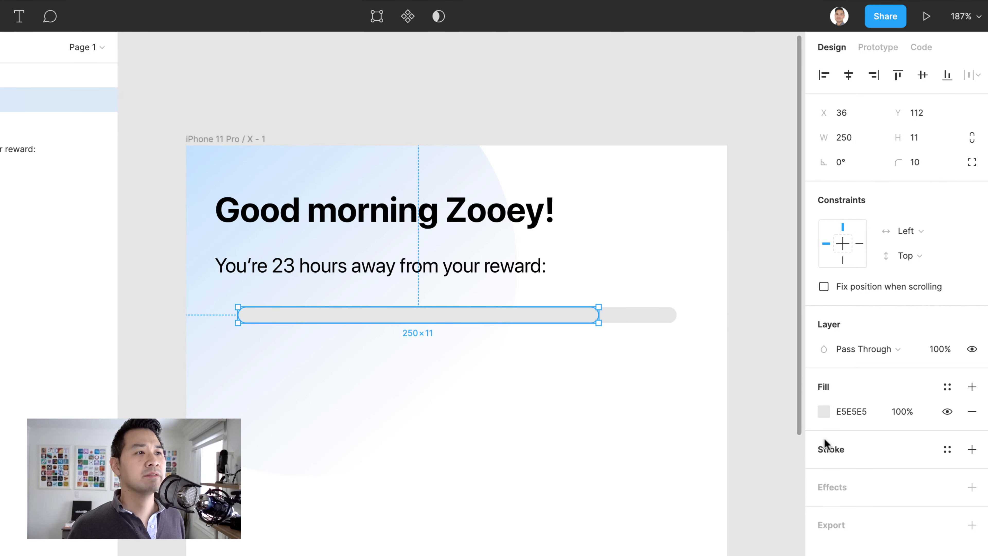
{"action": "left_click", "coordinate": [824, 409]}
{"action": "left_click", "coordinate": [774, 394]}
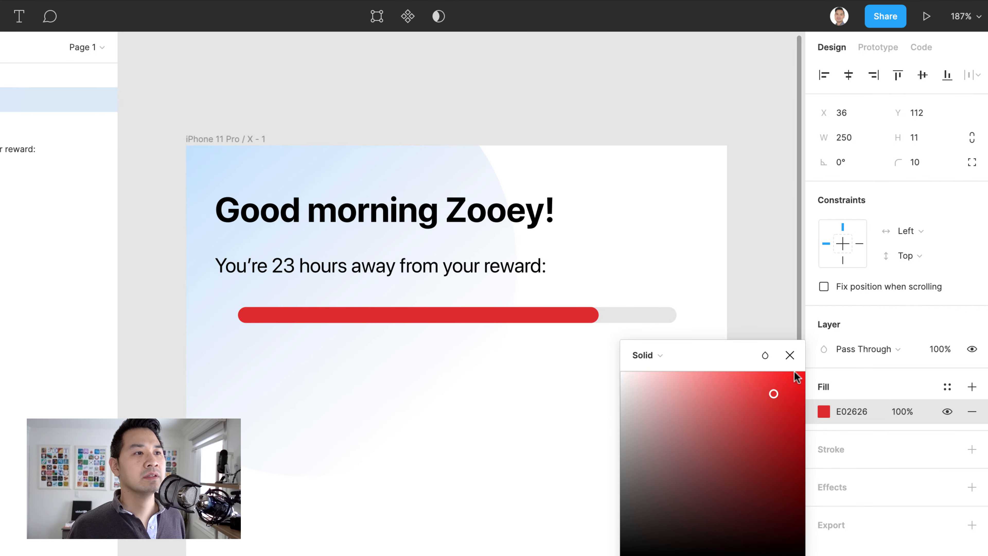
{"action": "left_click", "coordinate": [791, 356]}
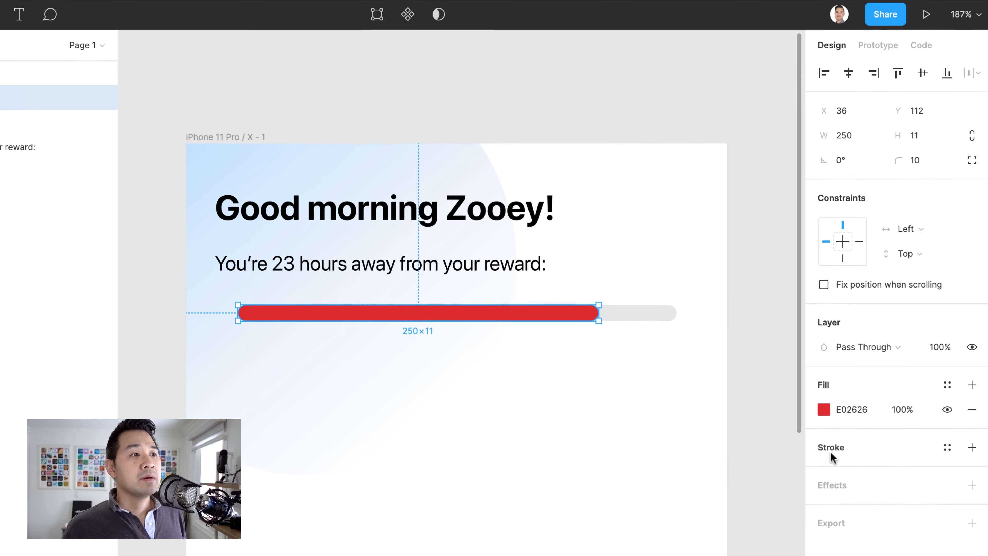
Change the red bar's fill to a linear gradient running horizontally from its left end to near the grey bar's right end.
{"action": "left_click", "coordinate": [828, 414]}
{"action": "left_click", "coordinate": [646, 298]}
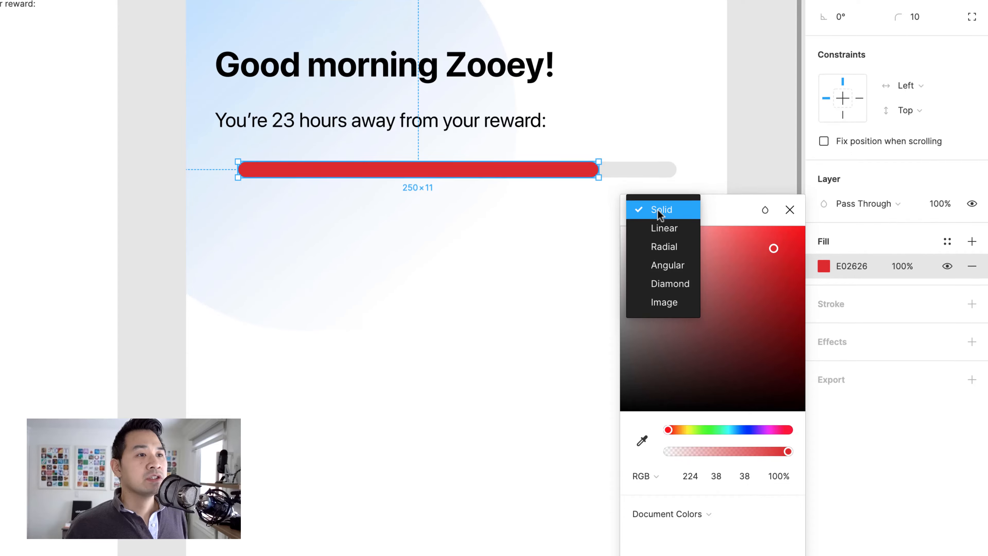
{"action": "left_click", "coordinate": [678, 206]}
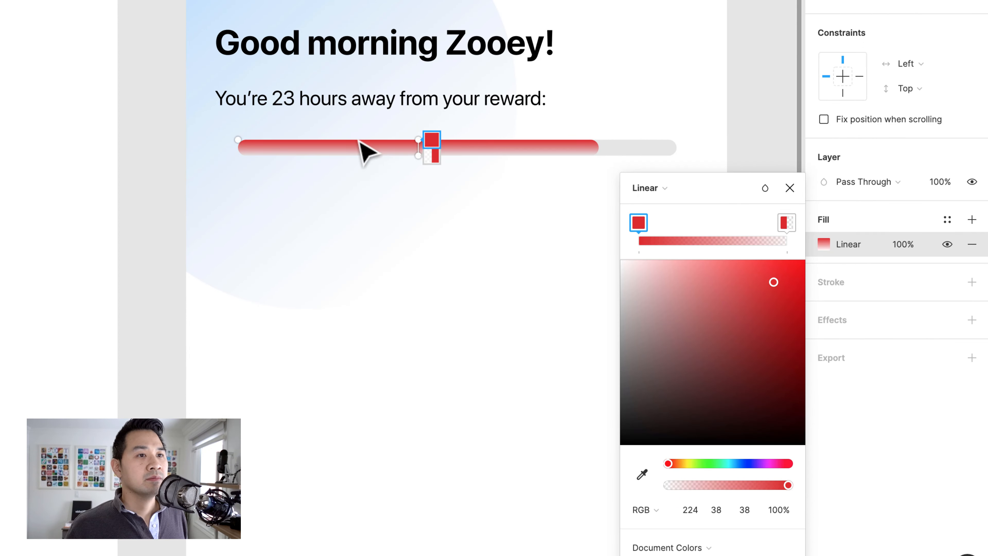
{"action": "left_click_drag", "start_coordinate": [417, 154], "coordinate": [614, 147]}
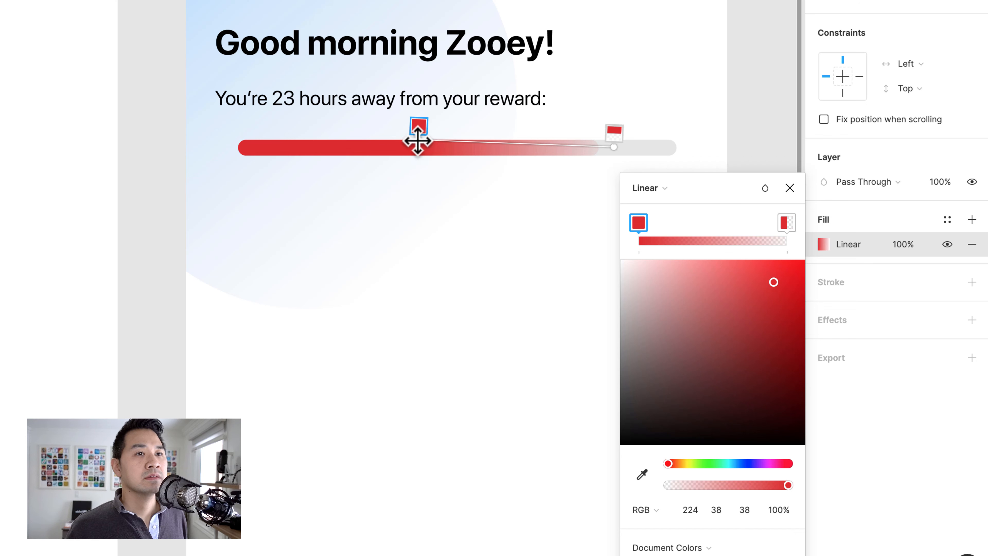
{"action": "left_click_drag", "start_coordinate": [417, 140], "coordinate": [238, 146]}
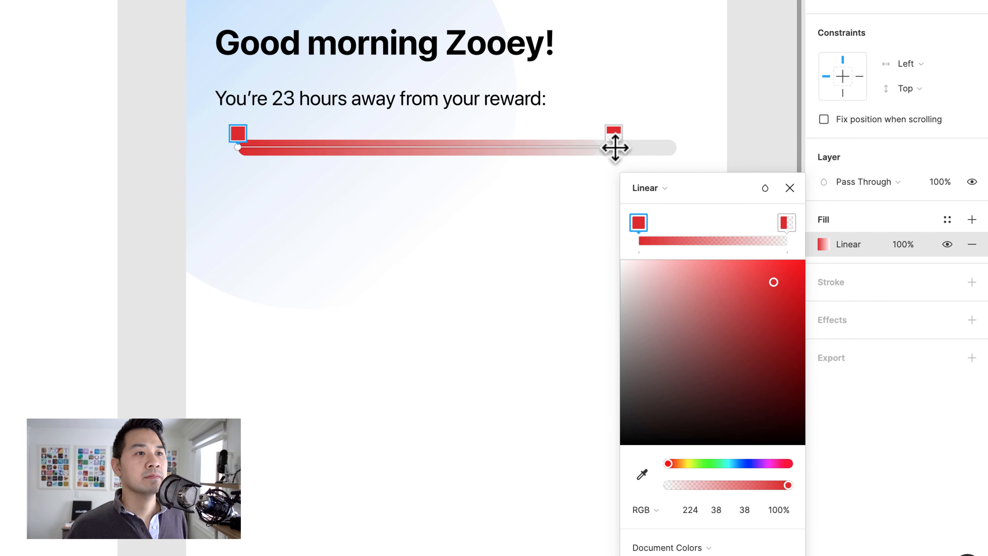
{"action": "left_click_drag", "start_coordinate": [614, 147], "coordinate": [672, 147]}
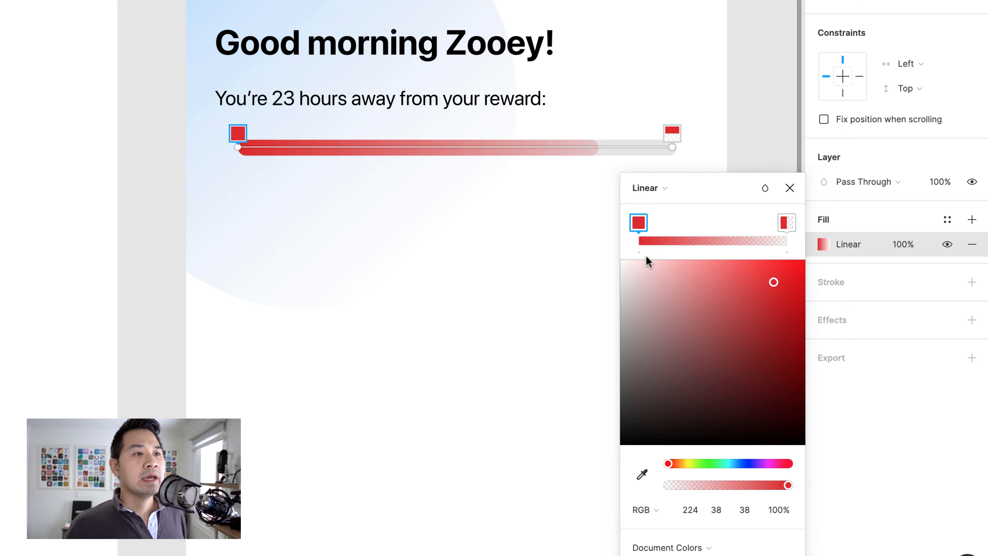
Recolour the gradient's starting stop to green, RGB 86, 238, 183.
{"action": "left_click", "coordinate": [740, 464]}
{"action": "left_click", "coordinate": [738, 272]}
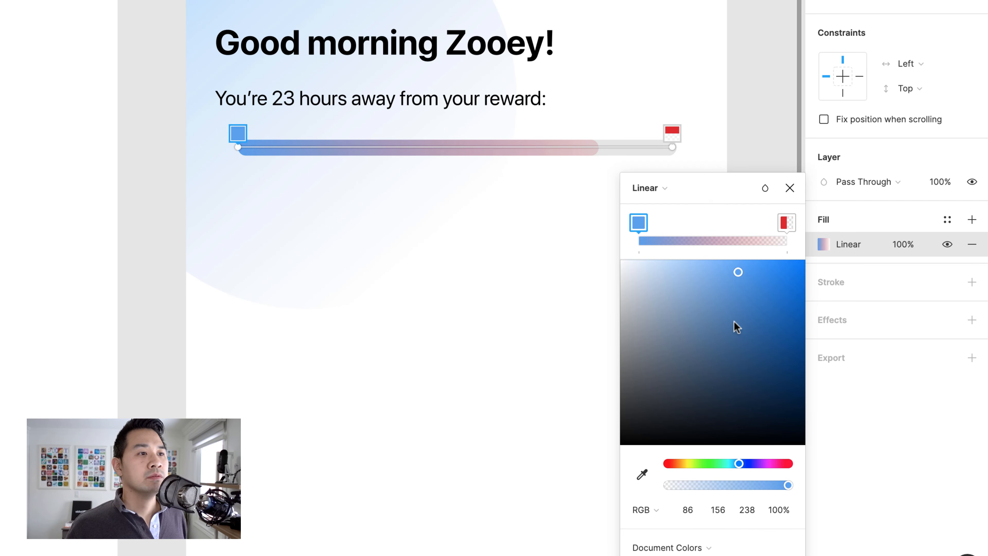
{"action": "left_click", "coordinate": [721, 463]}
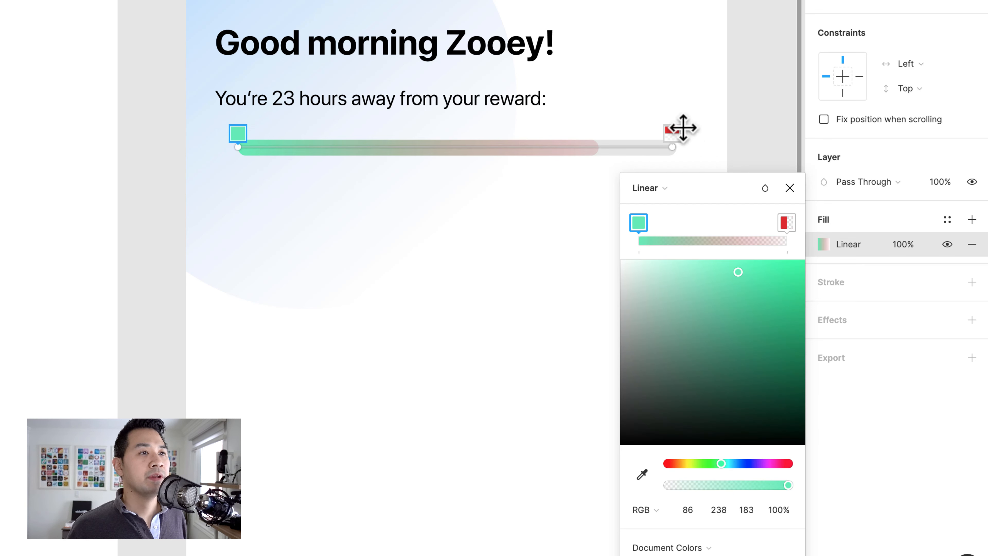
Set the gradient's end stop to blue, RGB 38, 102, 224, at 100% opacity and deselect the bar.
{"action": "left_click", "coordinate": [786, 224]}
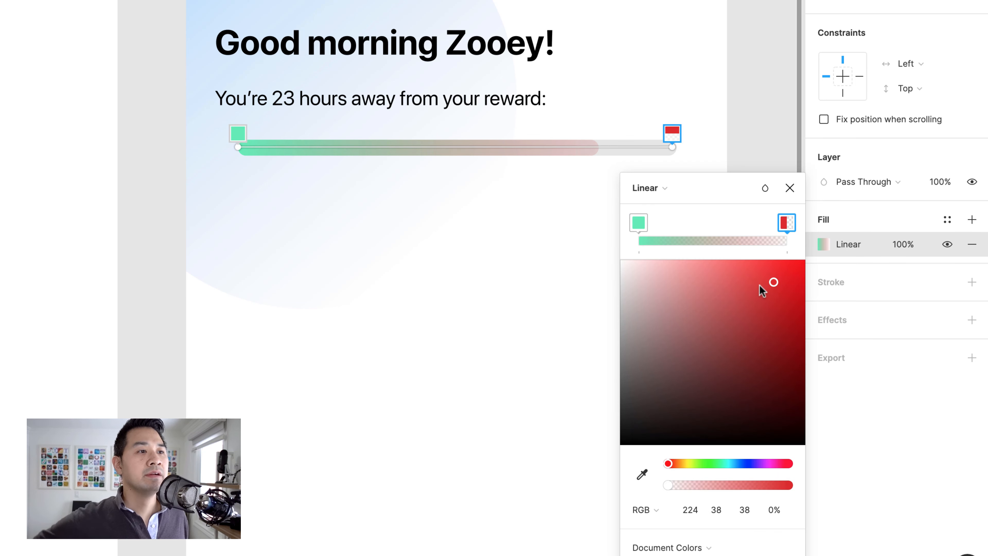
{"action": "left_click", "coordinate": [741, 463]}
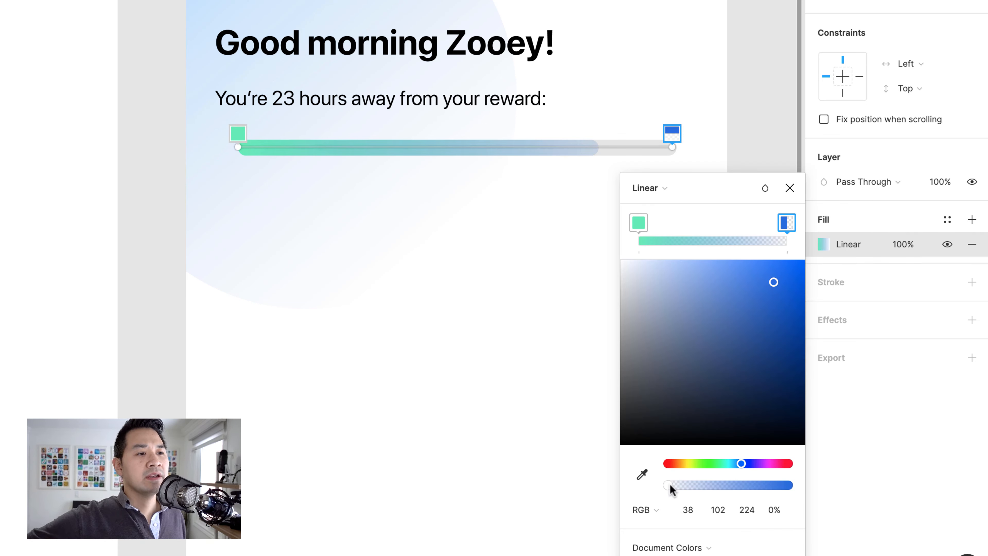
{"action": "left_click_drag", "start_coordinate": [671, 487], "coordinate": [801, 488]}
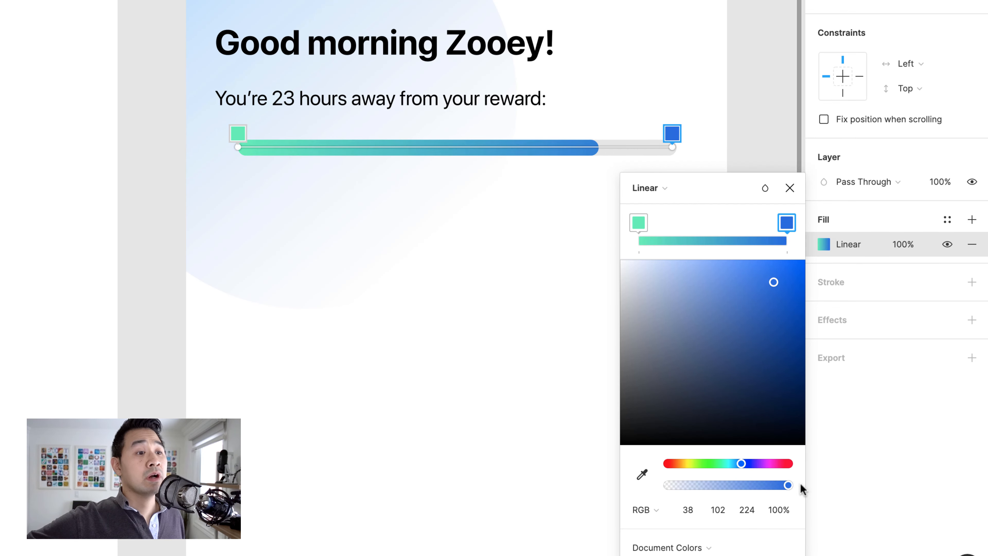
{"action": "left_click", "coordinate": [791, 188]}
{"action": "left_click", "coordinate": [569, 185]}
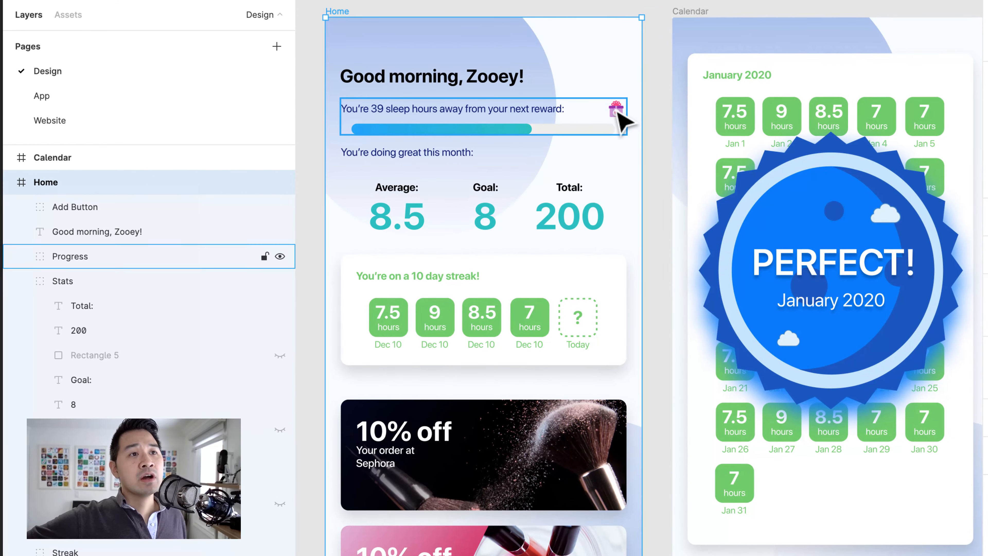
Examine the gift icon beside the reward line in the finished Home design up close.
{"action": "scroll", "coordinate": [619, 114], "scroll_direction": "up", "scroll_amount": 15}
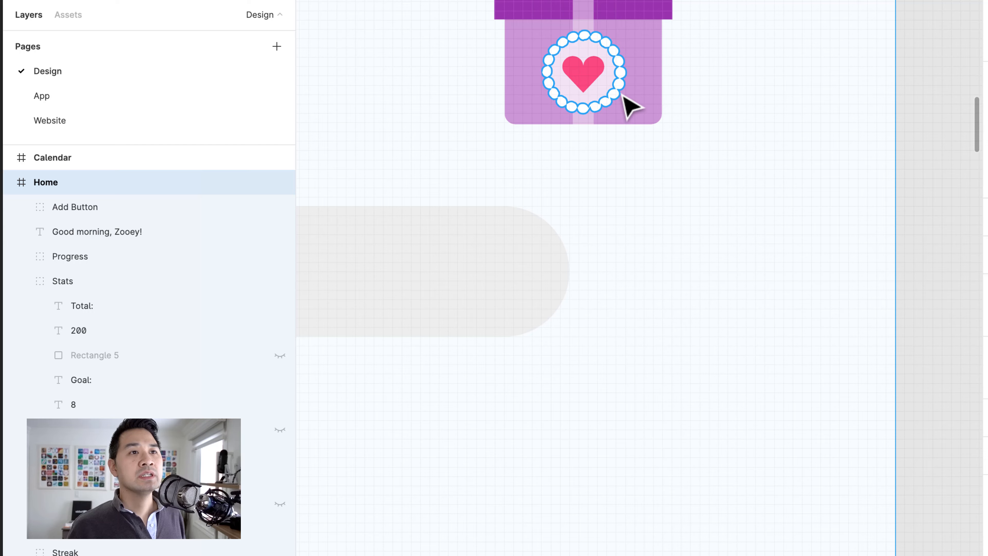
{"action": "scroll", "coordinate": [623, 96], "scroll_direction": "down", "scroll_amount": 2}
{"action": "left_click_drag", "start_coordinate": [703, 90], "coordinate": [694, 303]}
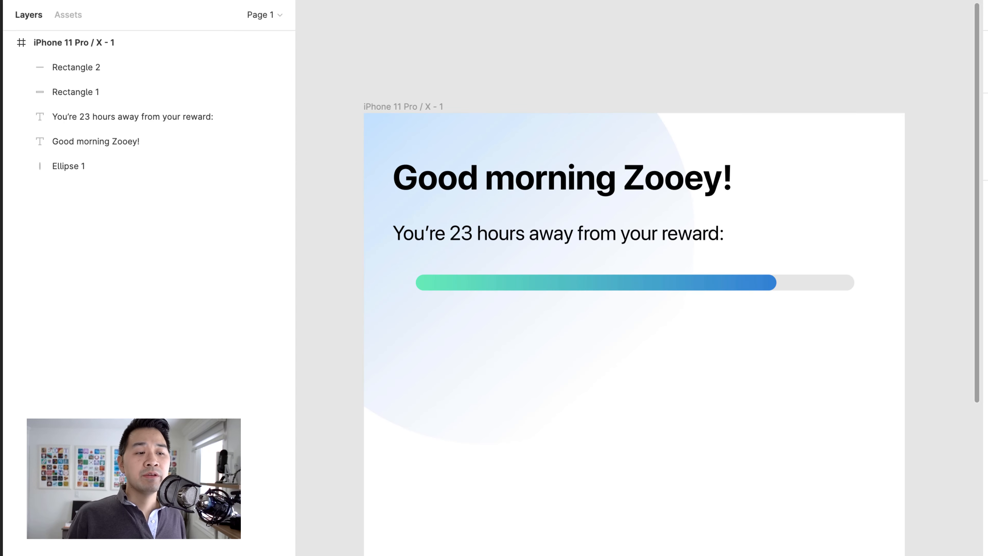
Launch the Icons8 desktop app.
{"action": "key", "text": "super+space"}
{"action": "type", "text": "icons8"}
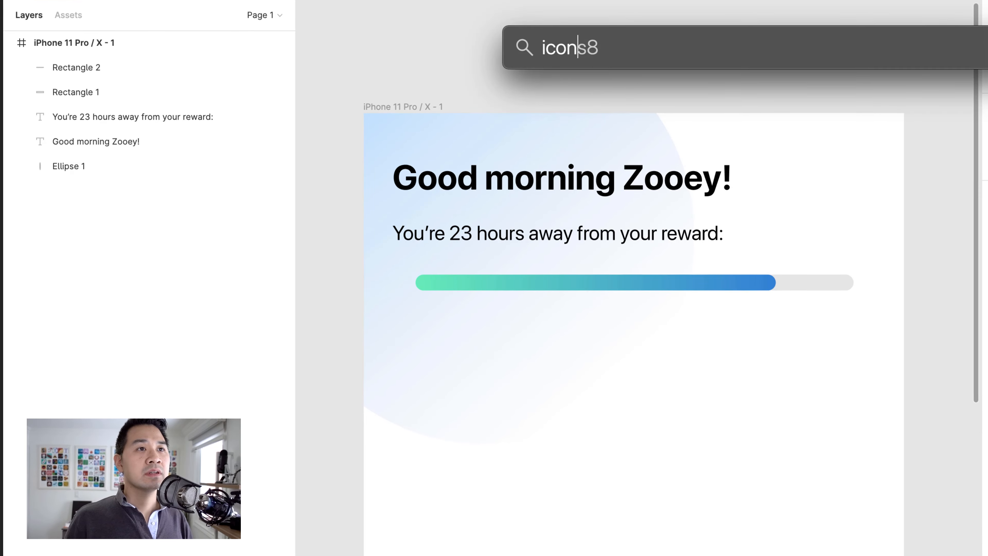
{"action": "key", "text": "Return"}
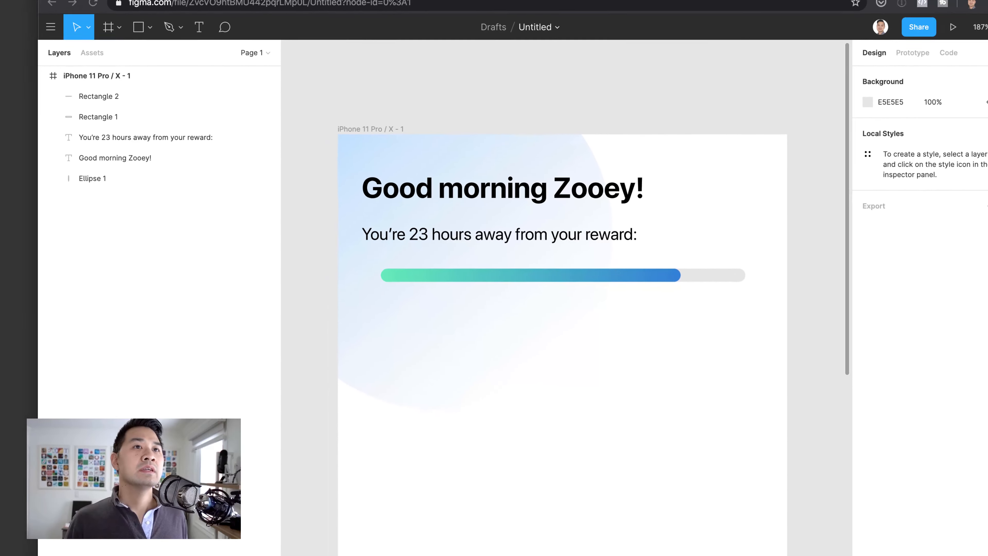
Open icons8.com in the browser and search its icons for "present".
{"action": "type", "text": "icon"}
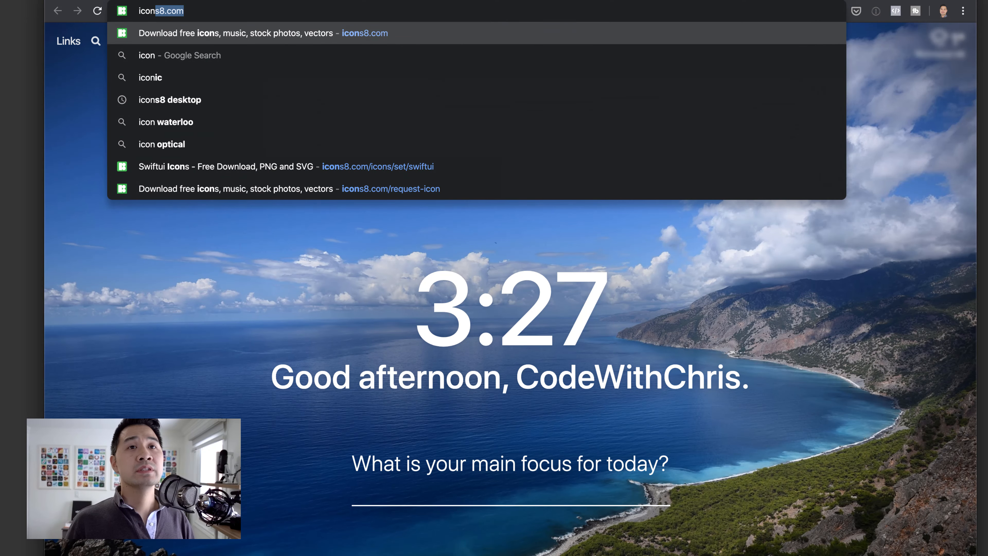
{"action": "key", "text": "Return"}
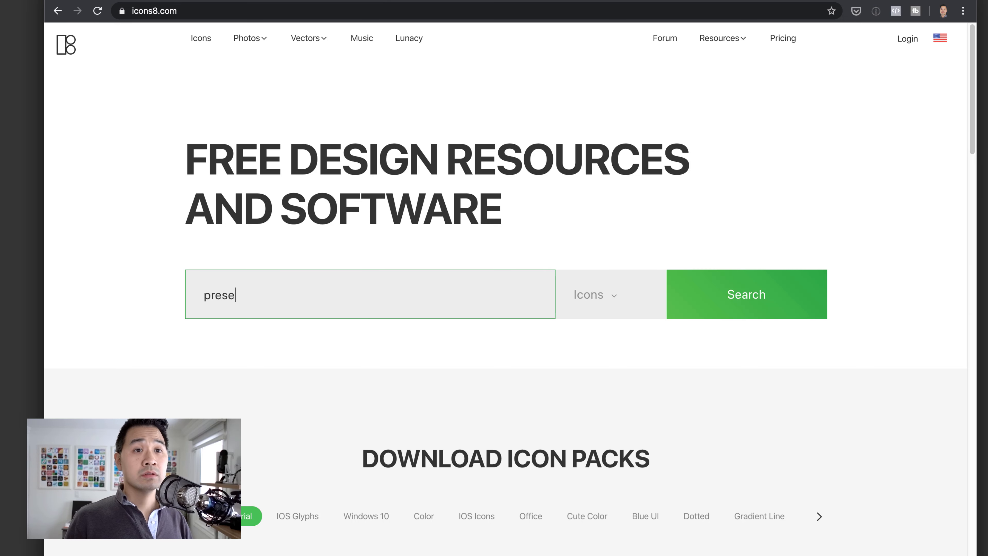
{"action": "key", "text": "Return"}
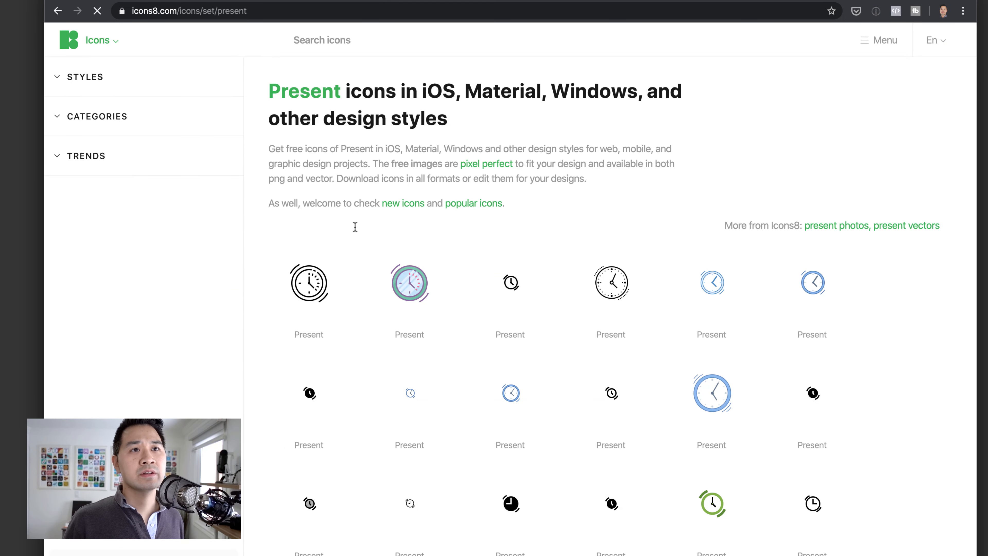
Search the Icons8 site for "gift" and open the details of the purple Color-style Wedding Gift icon.
{"action": "triple_click", "coordinate": [381, 39]}
{"action": "type", "text": "g"}
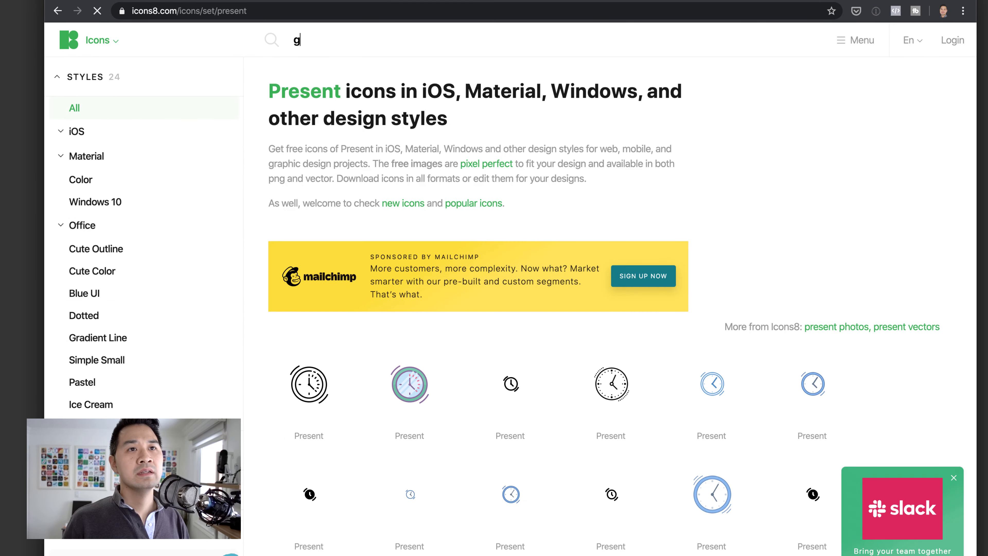
{"action": "type", "text": "ift"}
{"action": "key", "text": "Return"}
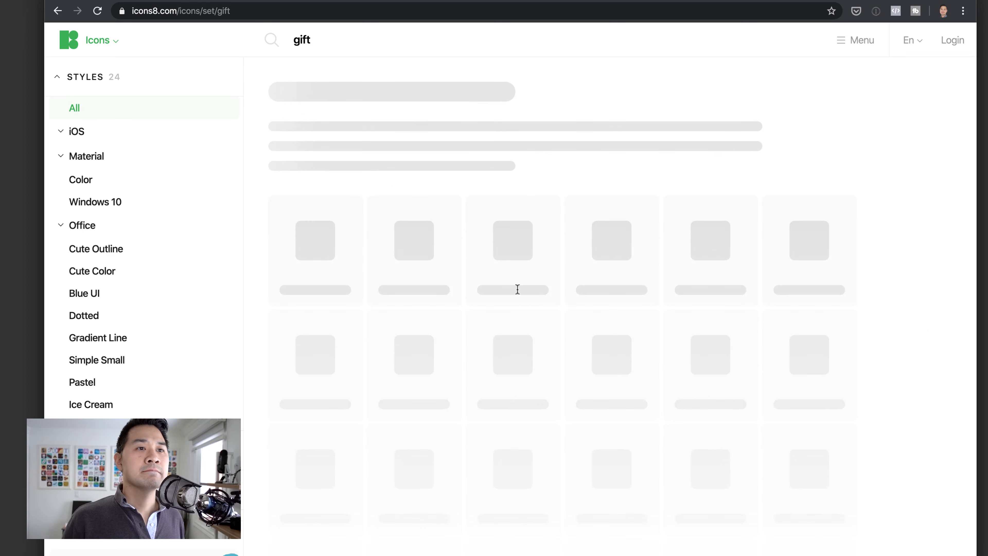
{"action": "scroll", "coordinate": [623, 414], "scroll_direction": "down", "scroll_amount": 3}
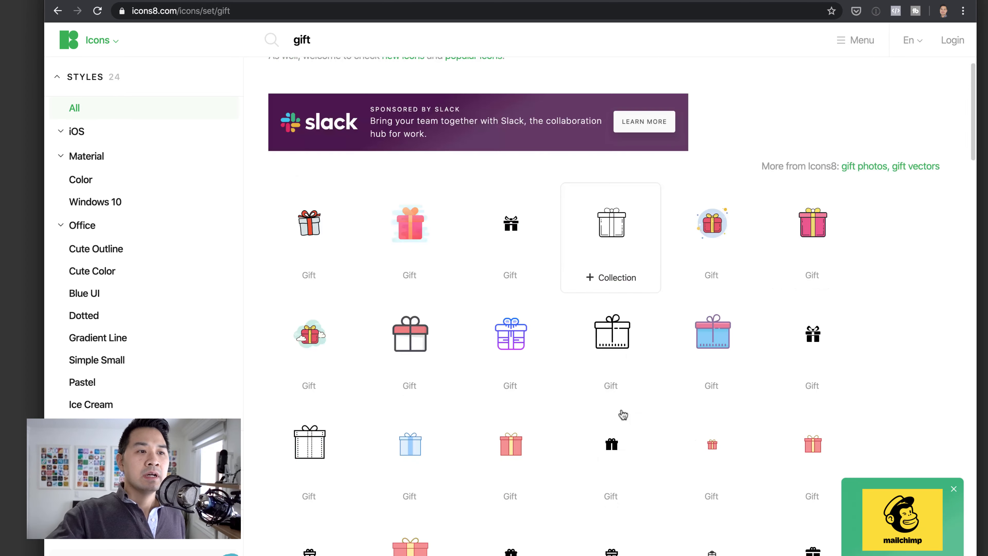
{"action": "scroll", "coordinate": [623, 415], "scroll_direction": "down", "scroll_amount": 8}
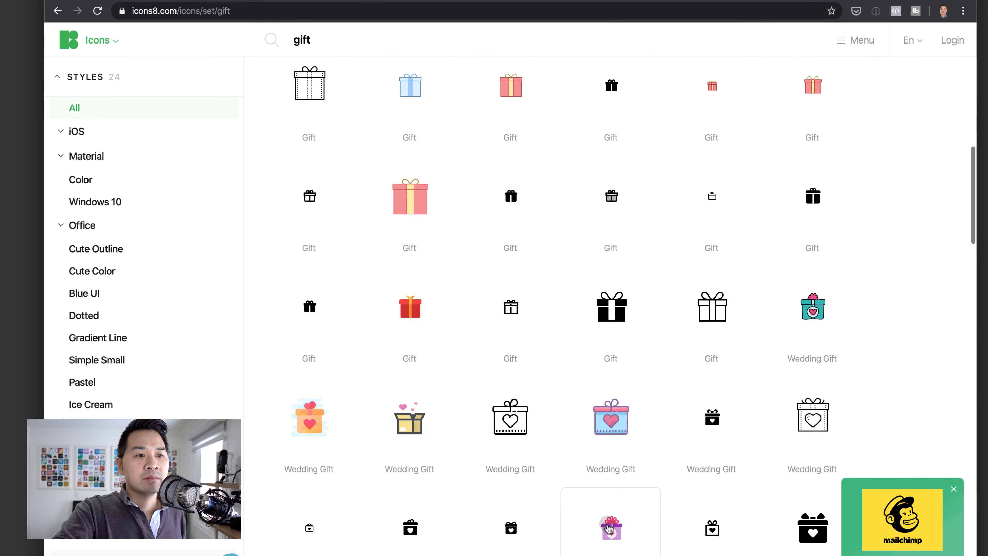
{"action": "left_click", "coordinate": [610, 529]}
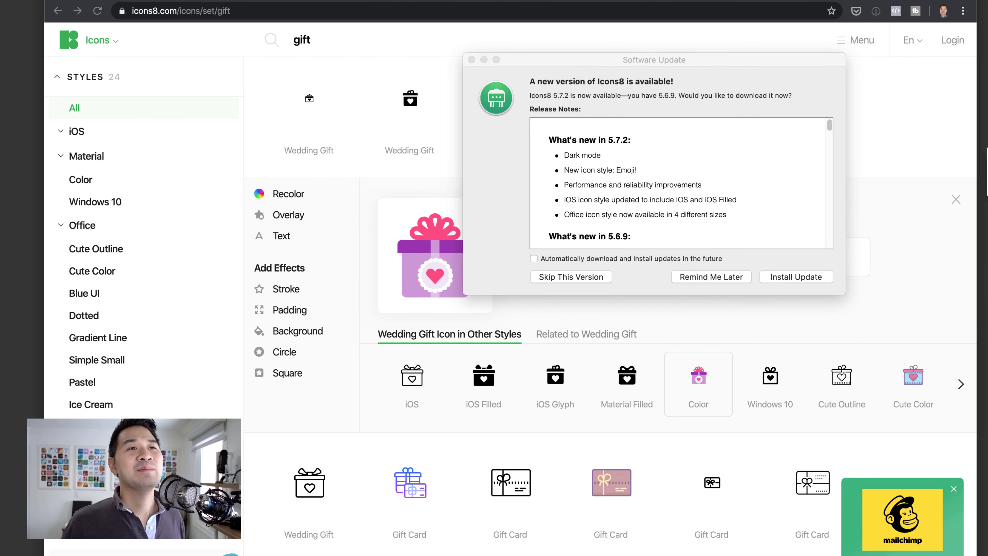
Dismiss the Icons8 software update window, return the browser to the Figma file and bring the Icons8 app in front of it.
{"action": "left_click", "coordinate": [472, 59]}
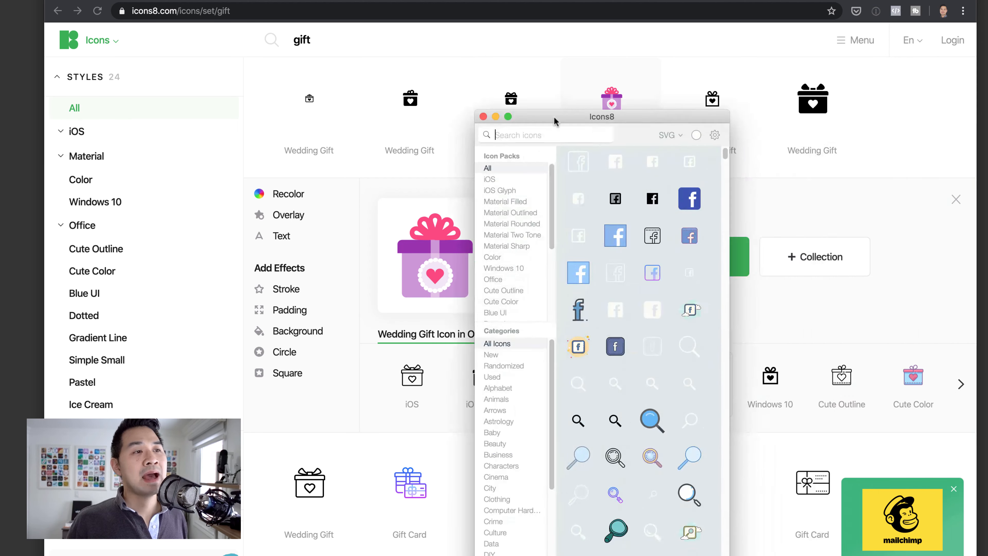
{"action": "left_click_drag", "start_coordinate": [554, 116], "coordinate": [690, 90]}
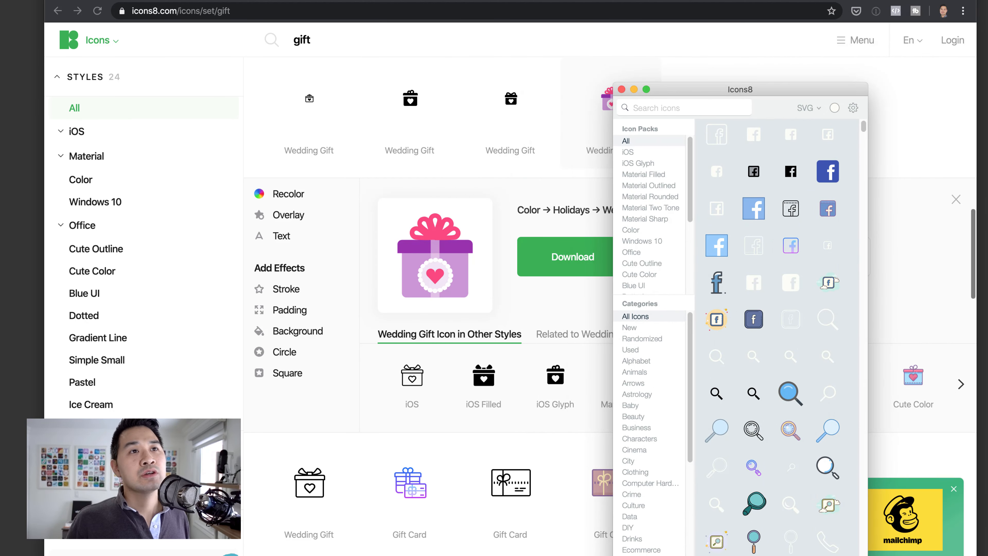
{"action": "left_click", "coordinate": [436, 2]}
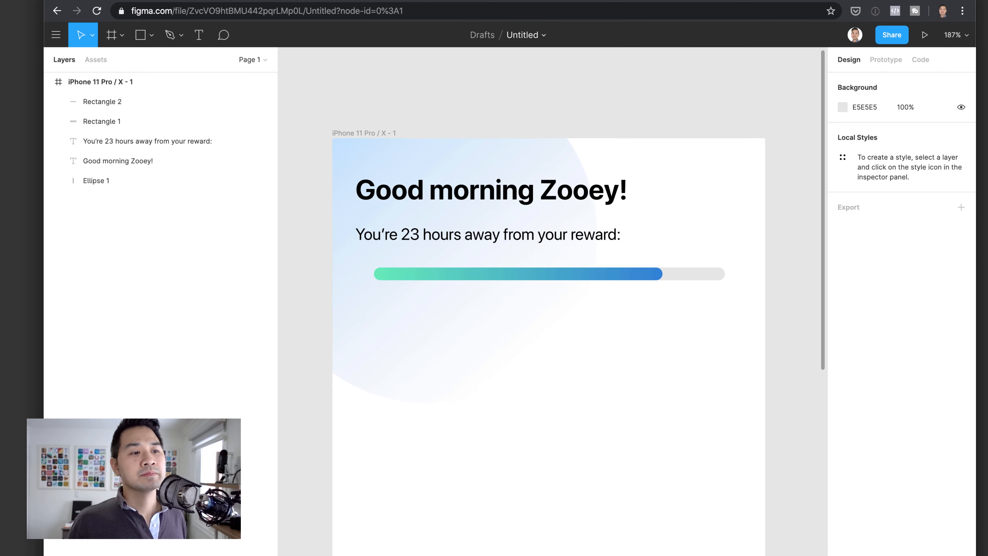
{"action": "key", "text": "super+Tab"}
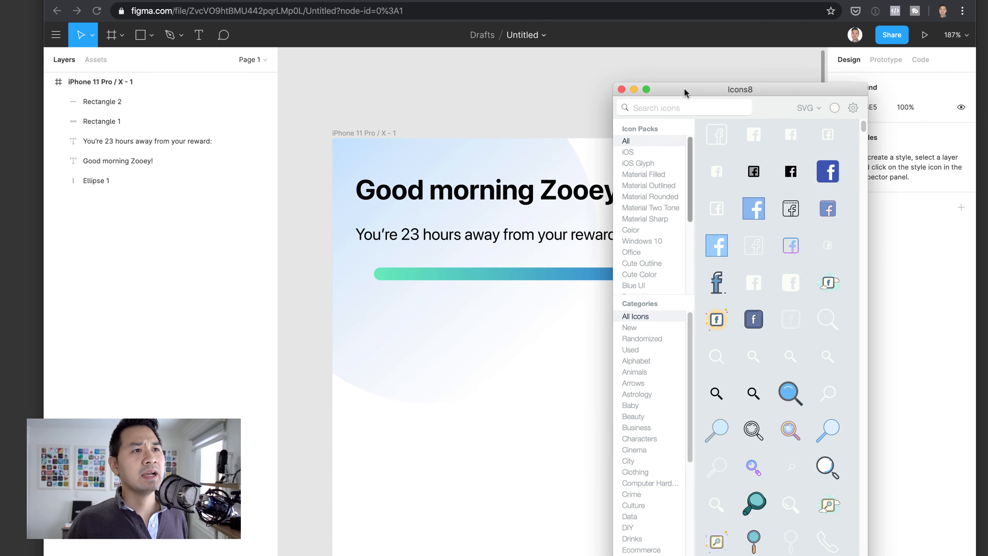
Find the purple wedding gift icon with "gift" in the Icons8 app and place it as SVG beside the reward line in Figma.
{"action": "type", "text": "gift"}
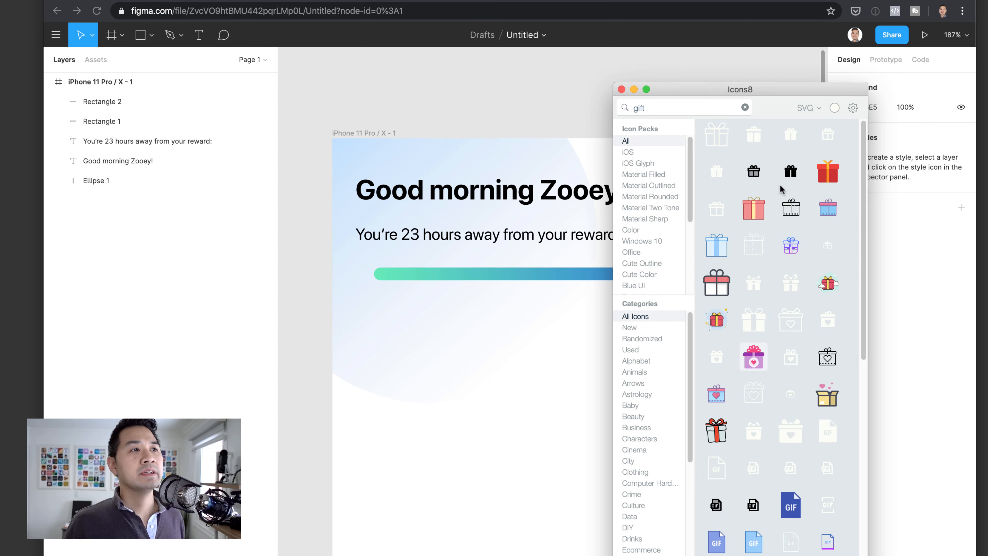
{"action": "left_click", "coordinate": [809, 107]}
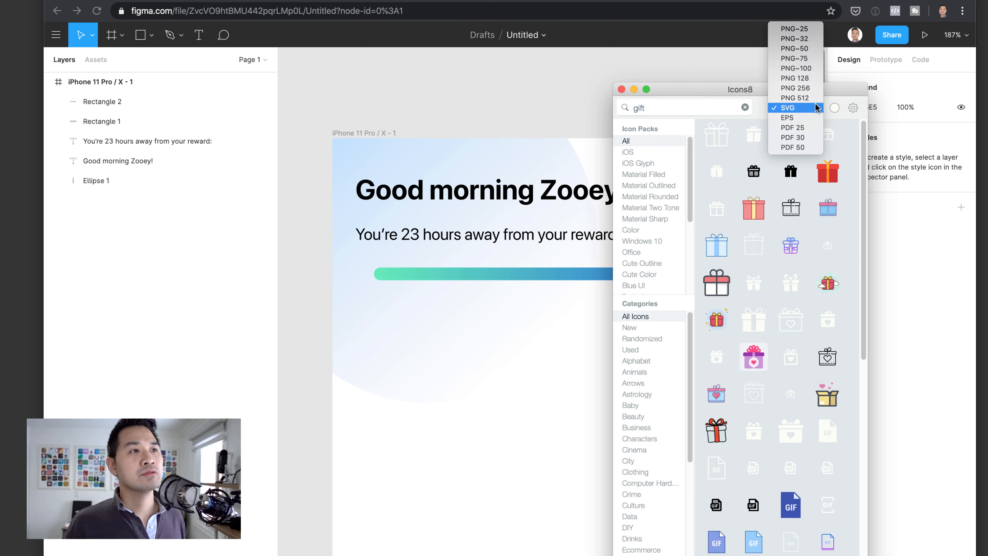
{"action": "left_click", "coordinate": [784, 110]}
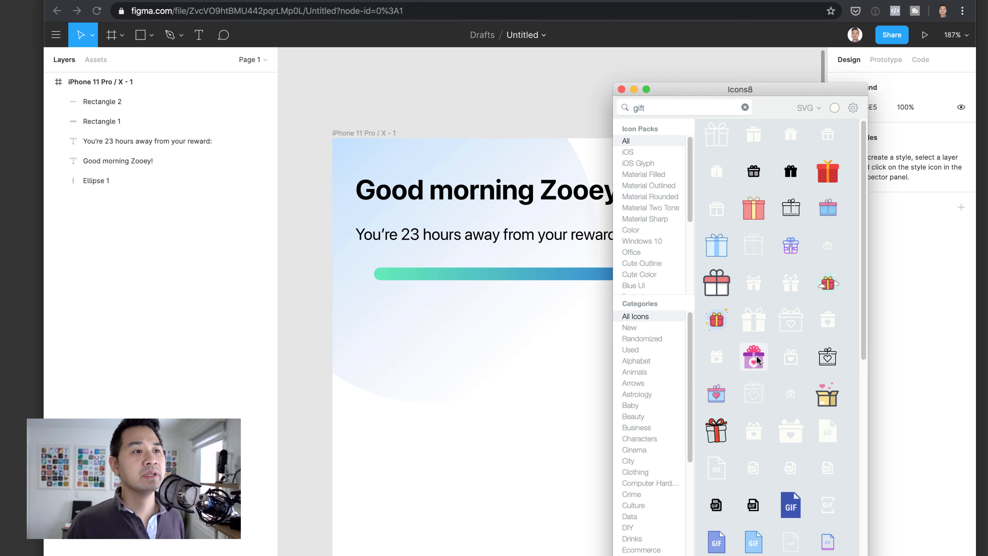
{"action": "left_click_drag", "start_coordinate": [756, 360], "coordinate": [731, 243]}
{"action": "key", "text": "super+Tab"}
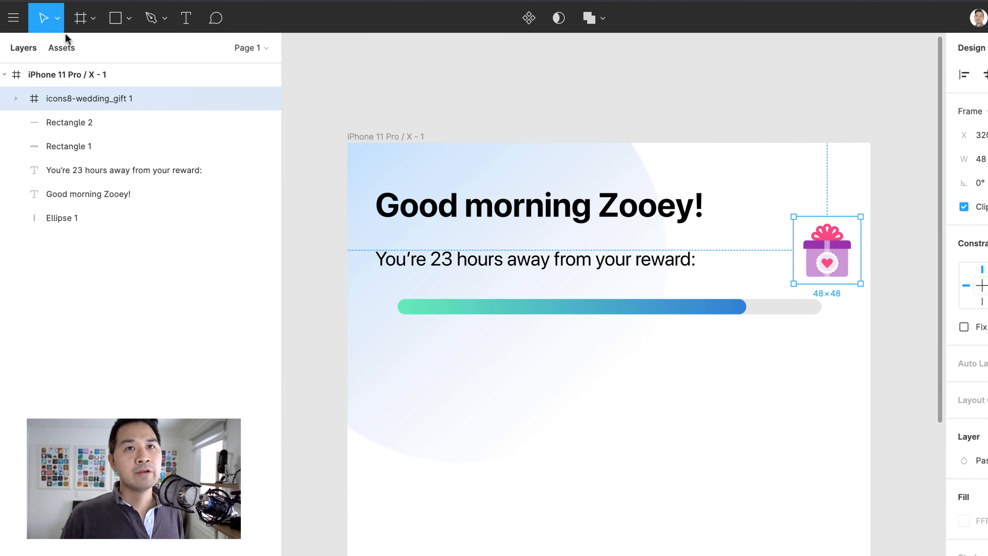
Scale the gift icon proportionally down to 33 × 33 with the Scale tool, finishing with the Move tool active.
{"action": "left_click", "coordinate": [58, 18]}
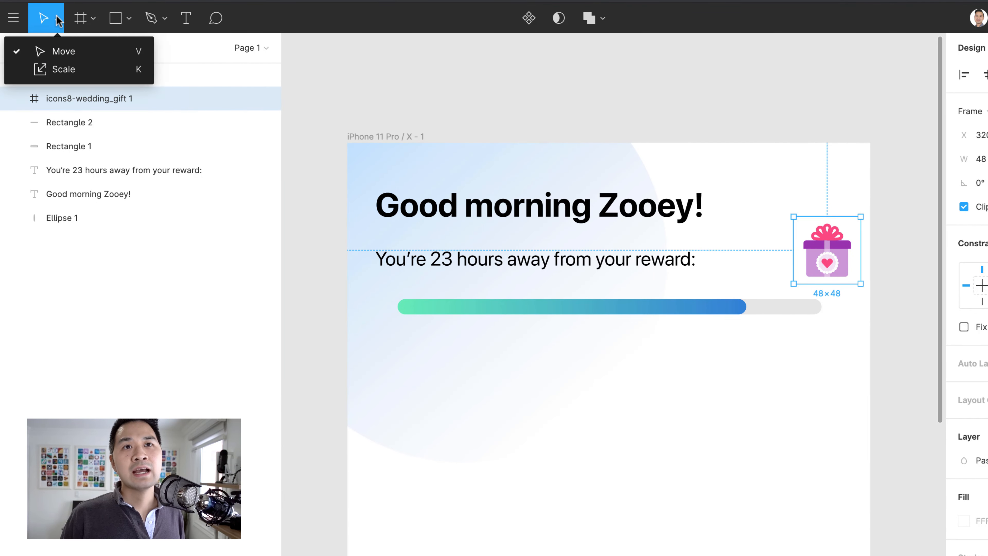
{"action": "left_click", "coordinate": [141, 71]}
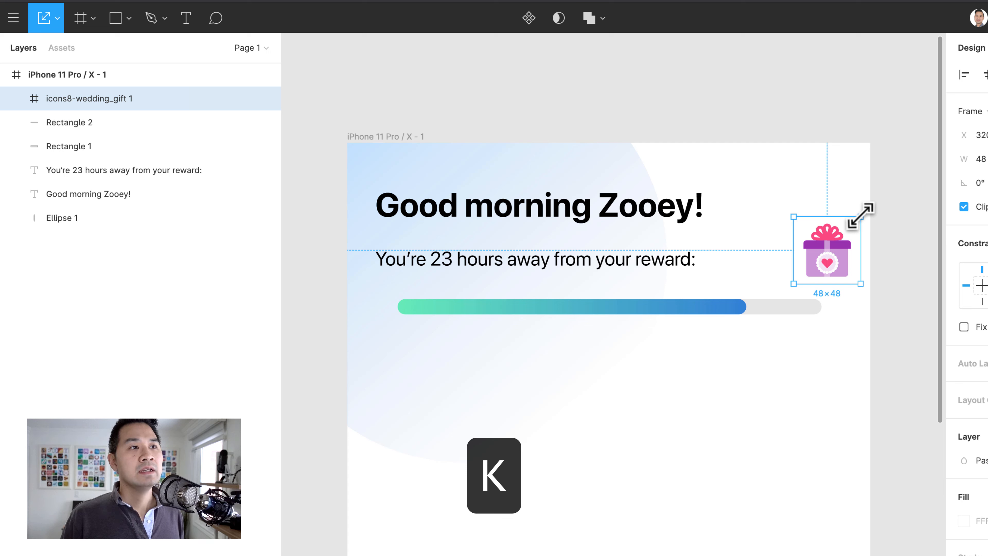
{"action": "left_click_drag", "start_coordinate": [857, 215], "coordinate": [845, 233]}
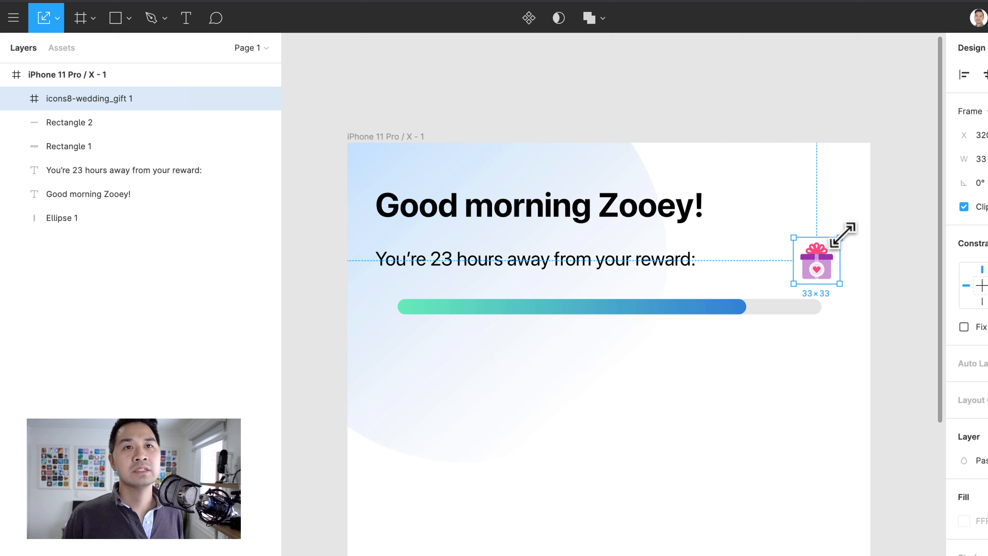
{"action": "left_click", "coordinate": [59, 20]}
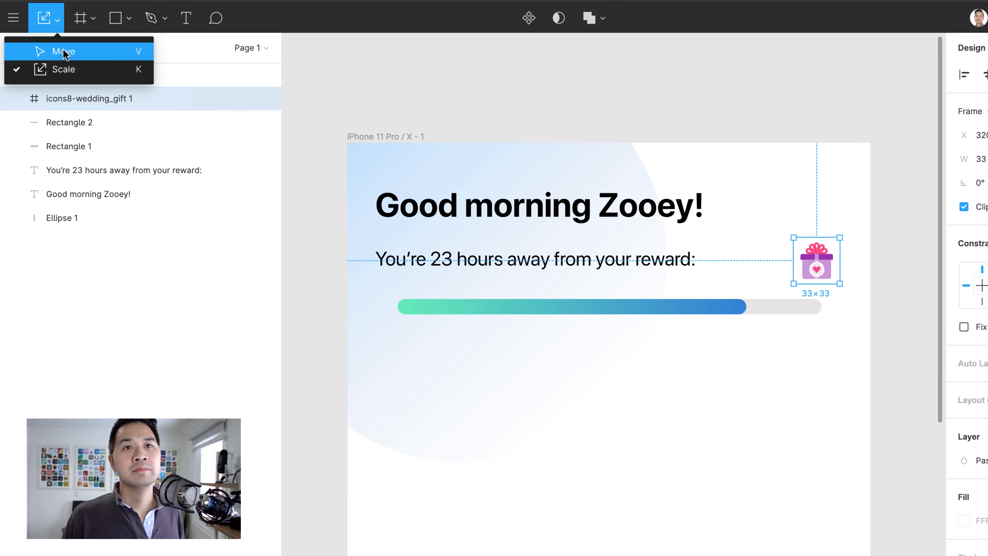
{"action": "left_click", "coordinate": [59, 51]}
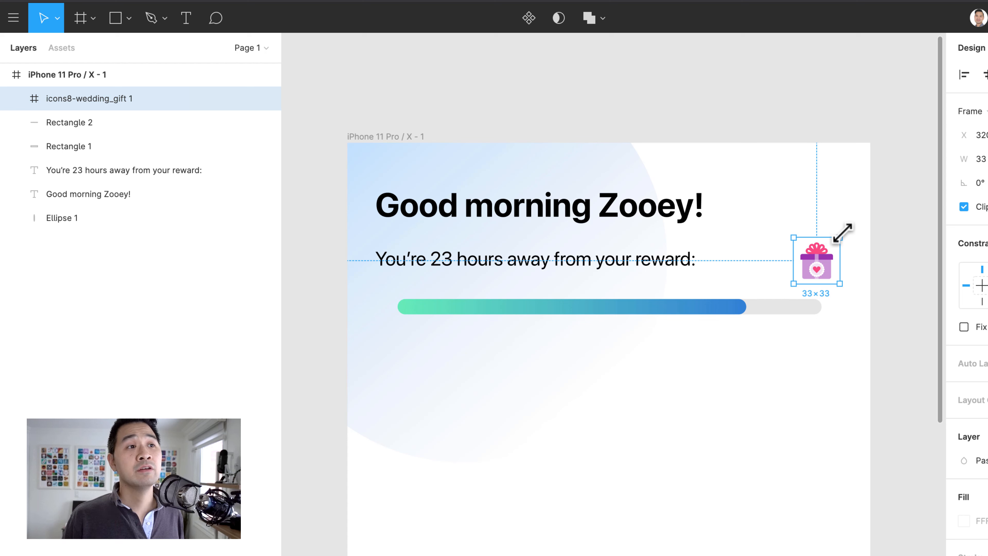
Scale the gift icon down to 24 × 24, place it above the end of the progress bar and deselect it.
{"action": "key", "text": "k"}
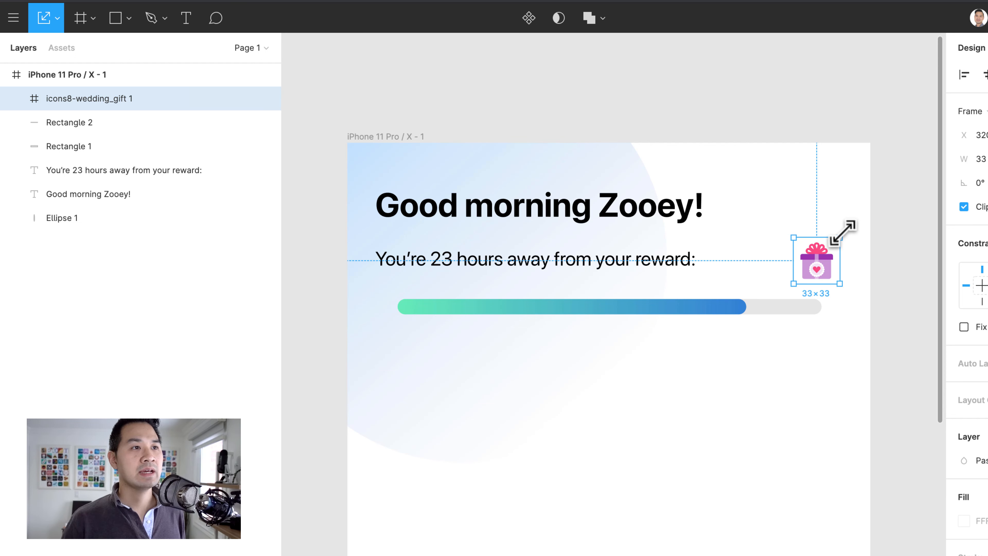
{"action": "key", "text": "v"}
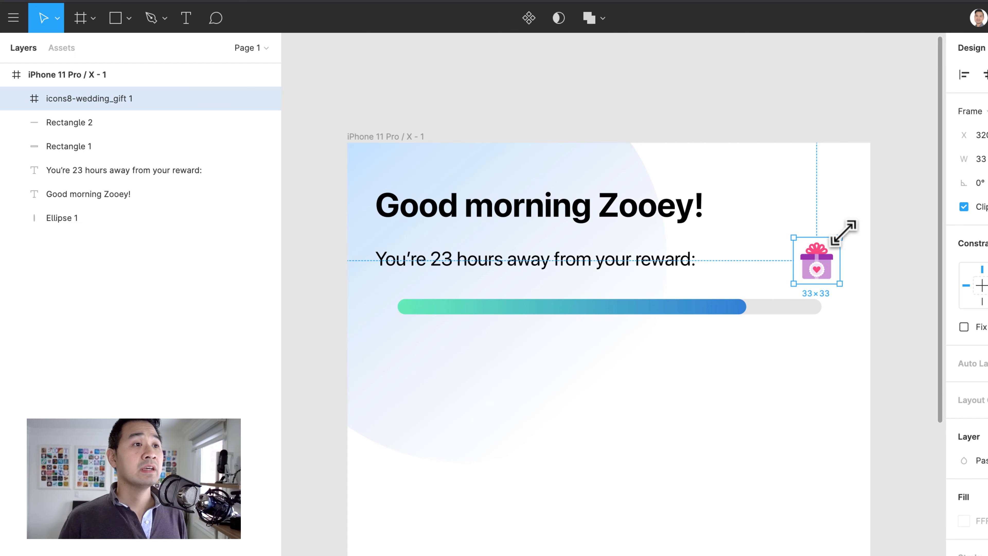
{"action": "key", "text": "v"}
{"action": "key", "text": "k"}
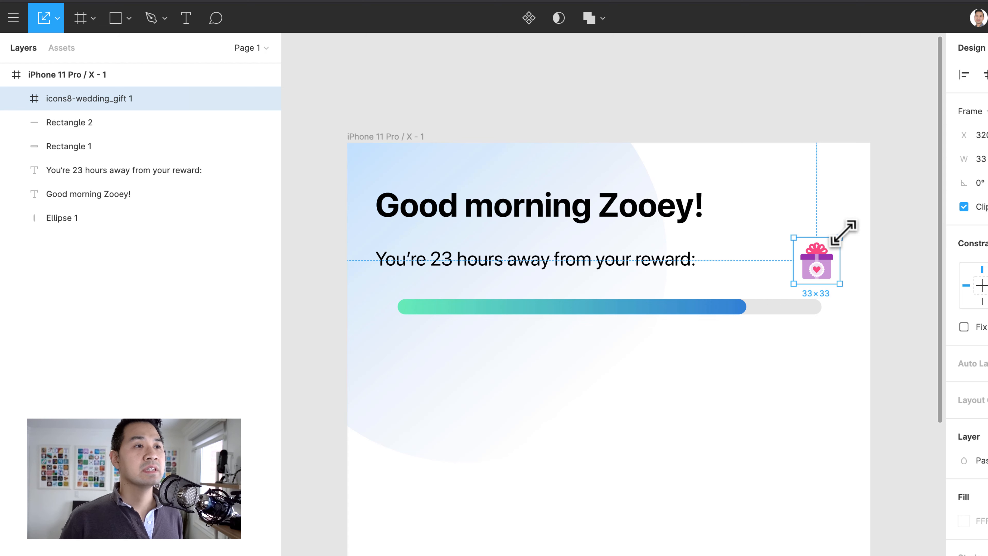
{"action": "left_click_drag", "start_coordinate": [843, 232], "coordinate": [820, 272]}
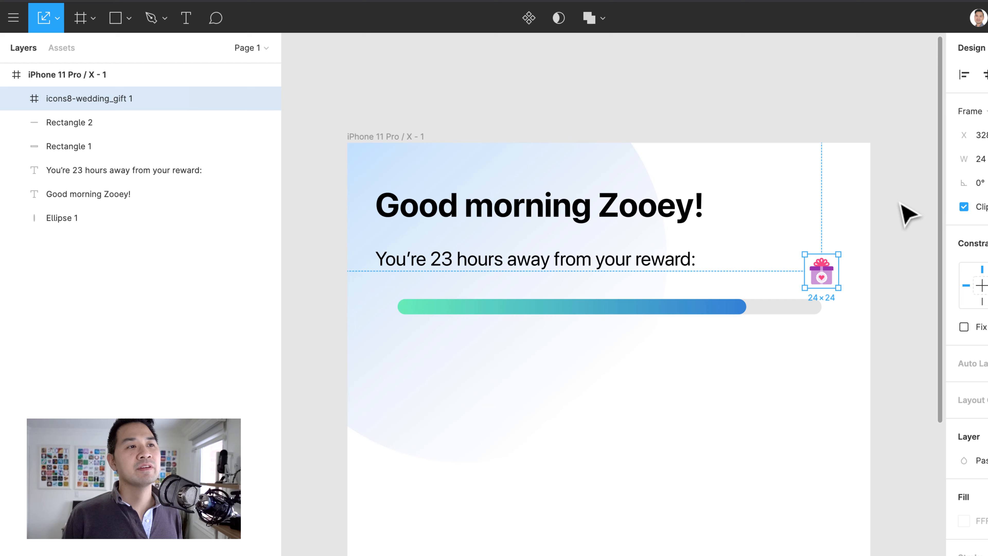
{"action": "left_click", "coordinate": [908, 210]}
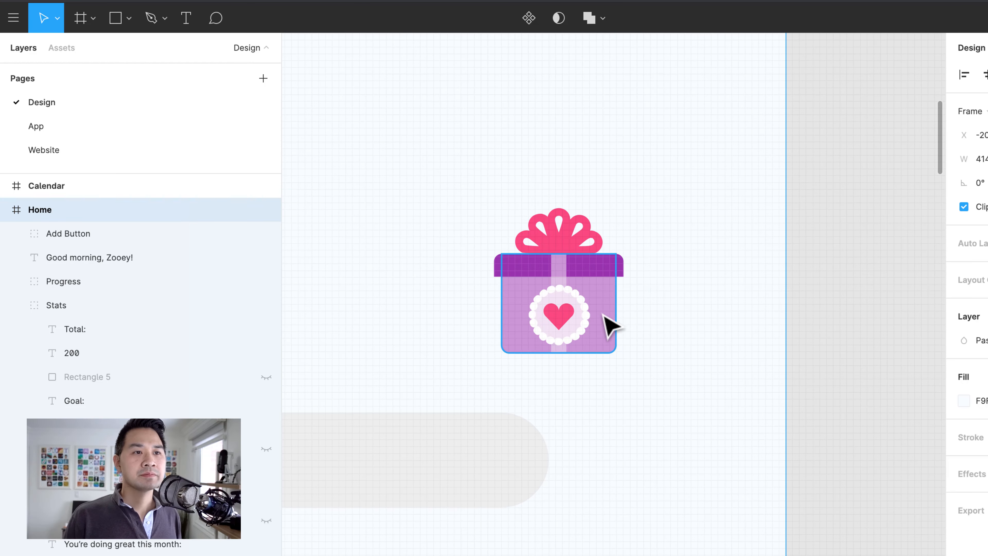
Duplicate the reward line straight down to 20 px below the progress bar and measure the spacing around both text lines.
{"action": "scroll", "coordinate": [605, 323], "scroll_direction": "down", "scroll_amount": 3}
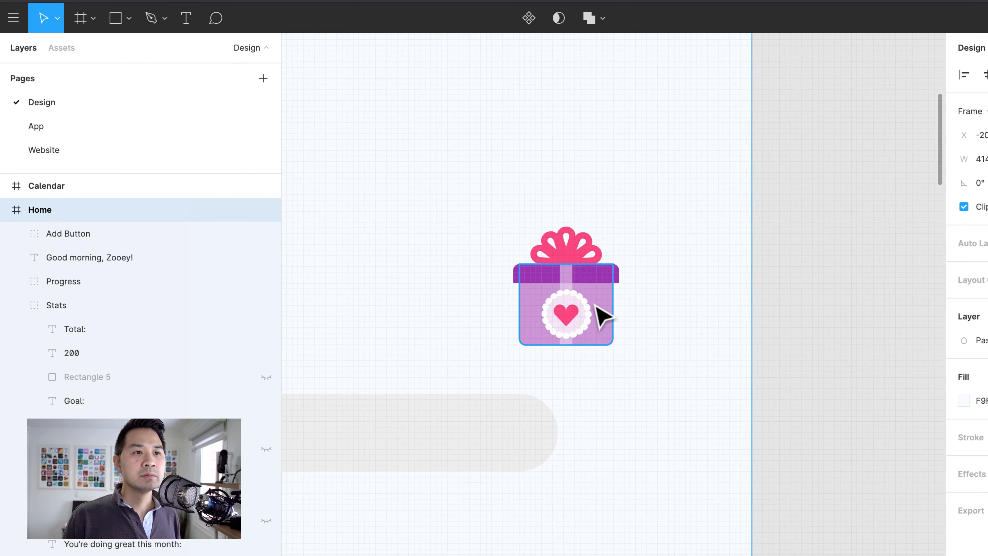
{"action": "left_click_drag", "start_coordinate": [390, 372], "coordinate": [654, 347]}
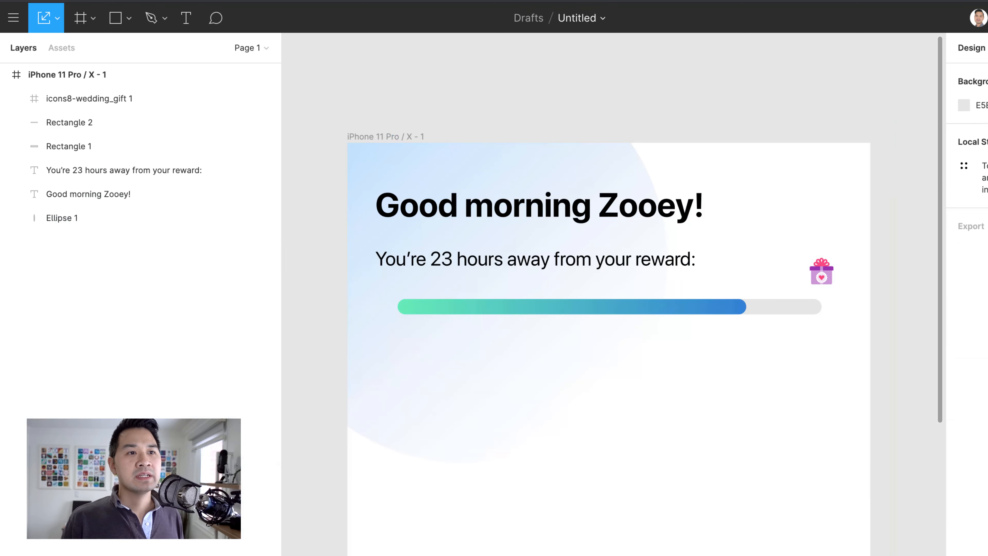
{"action": "left_click", "coordinate": [500, 264]}
{"action": "key", "text": "k"}
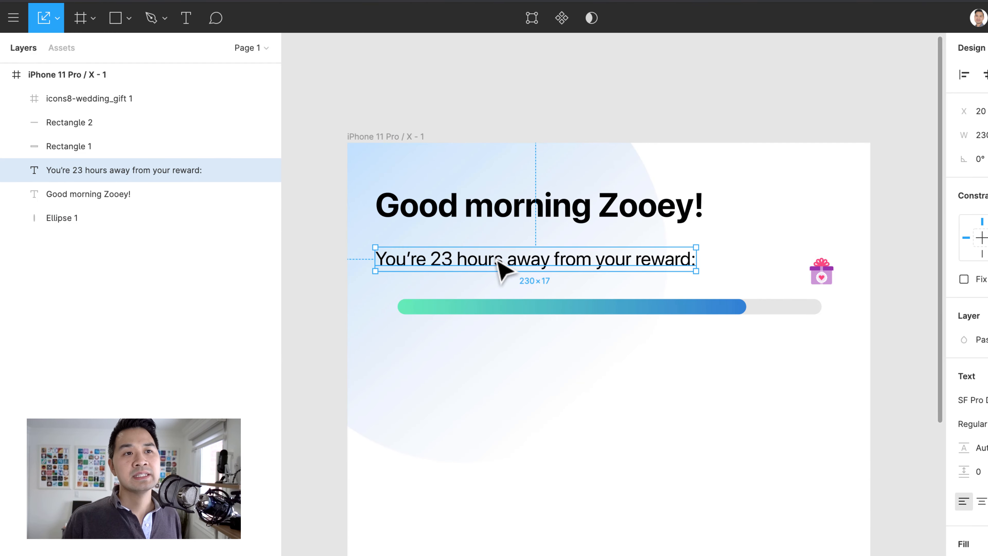
{"action": "left_click_drag", "start_coordinate": [500, 269], "coordinate": [516, 357]}
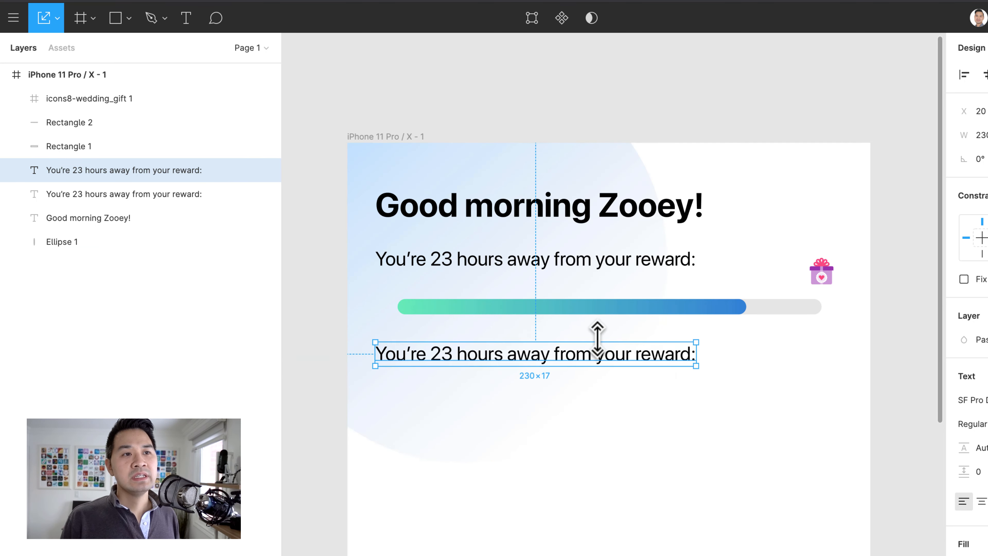
{"action": "key", "text": "alt"}
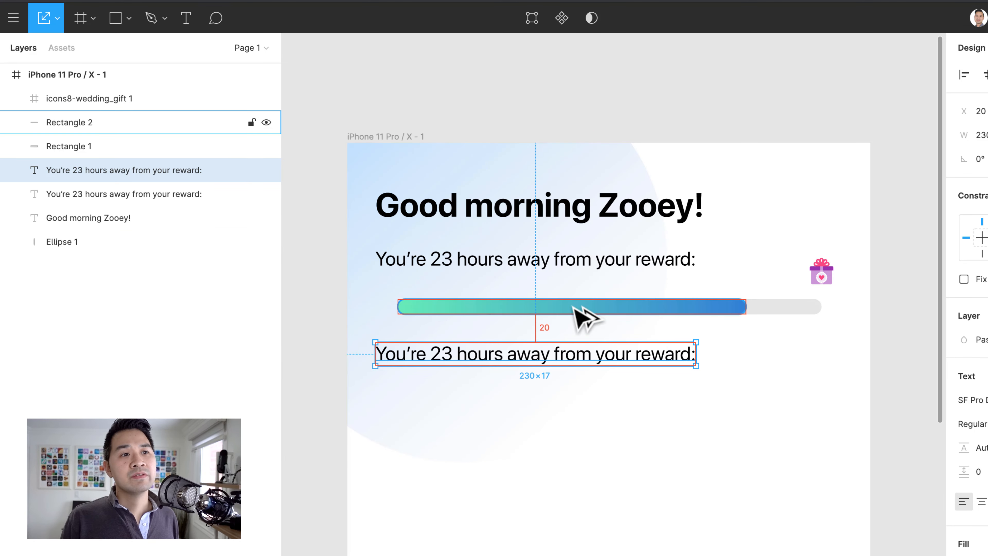
{"action": "left_click", "coordinate": [571, 265]}
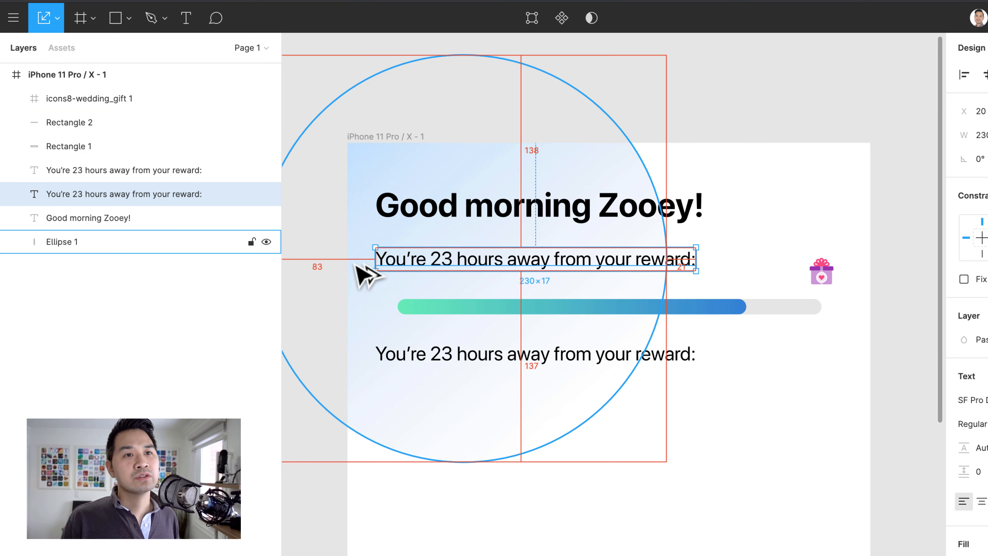
{"action": "key", "text": "alt"}
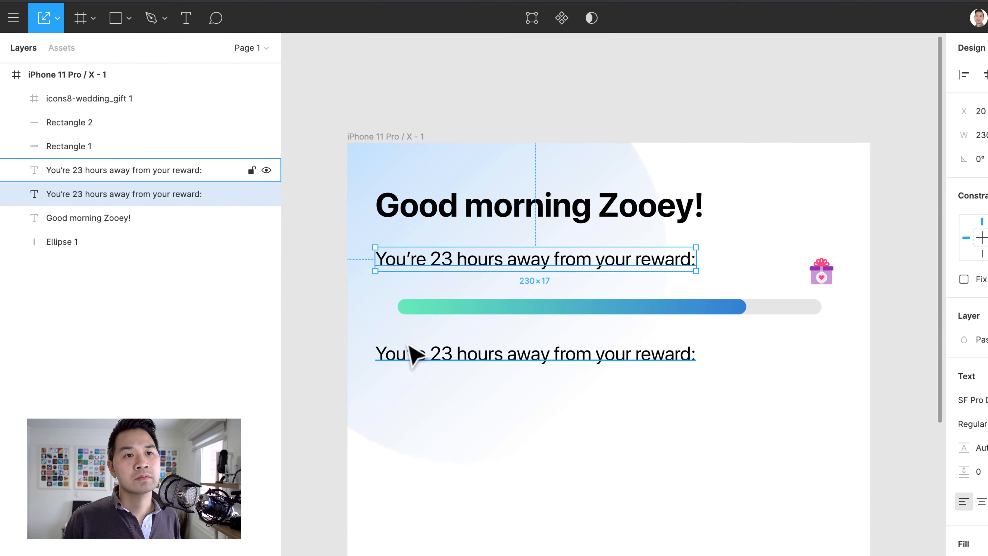
Replace the text of the duplicated line below the progress bar with "You're doing great this month:" and deselect it.
{"action": "double_click", "coordinate": [410, 355]}
{"action": "type", "text": "You're doing great thi"}
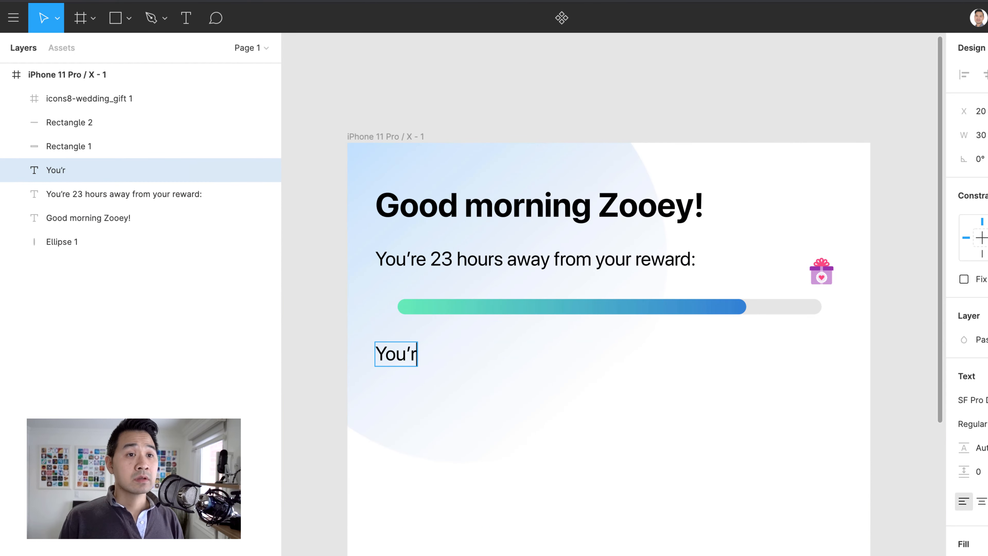
{"action": "type", "text": "s month:"}
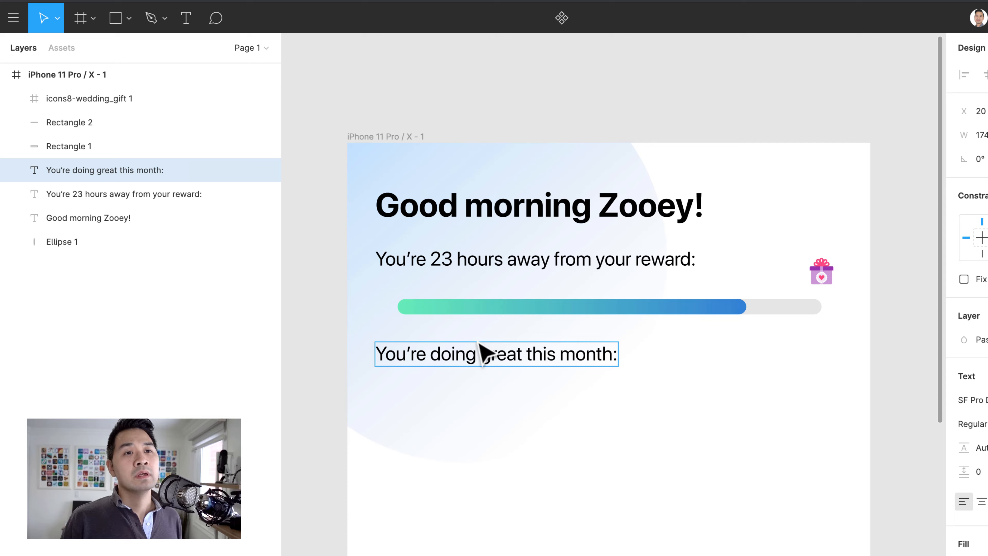
{"action": "key", "text": "Escape"}
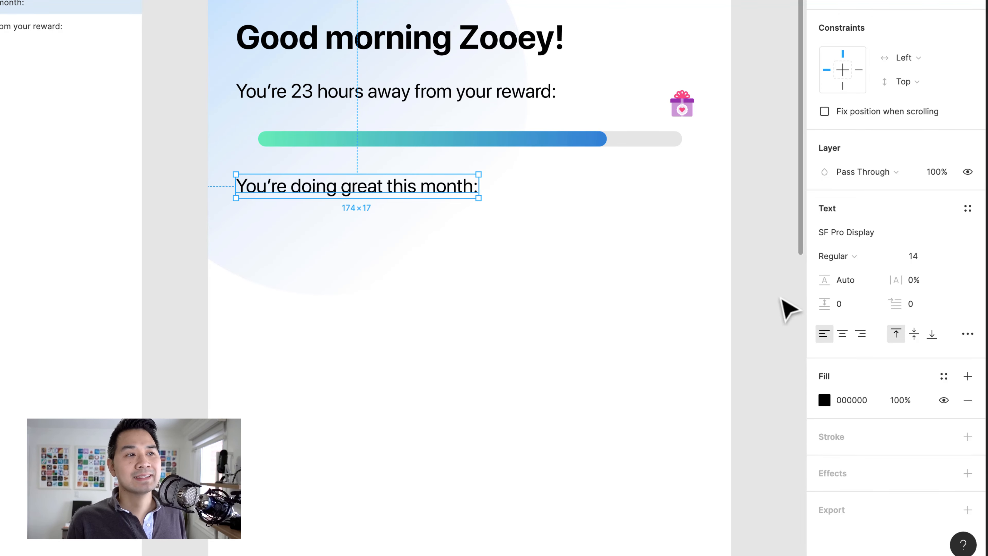
{"action": "left_click", "coordinate": [766, 237]}
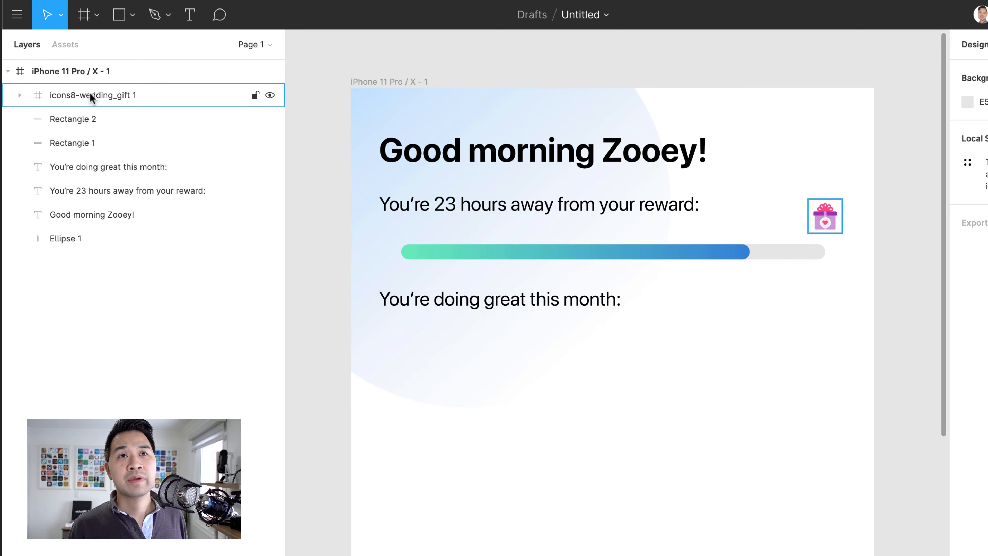
{"action": "left_click", "coordinate": [102, 95]}
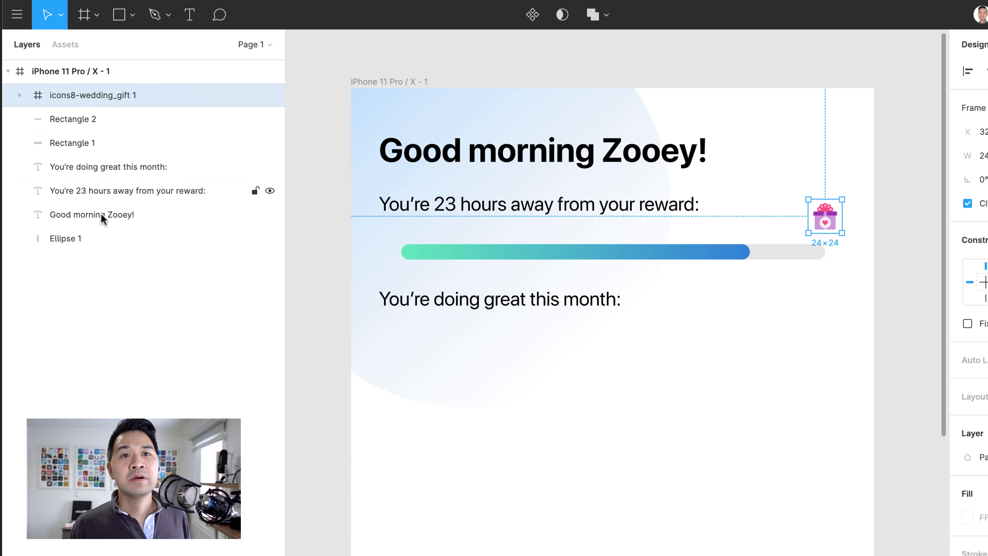
{"action": "left_click", "coordinate": [97, 244], "text": "shift"}
{"action": "left_click", "coordinate": [129, 326]}
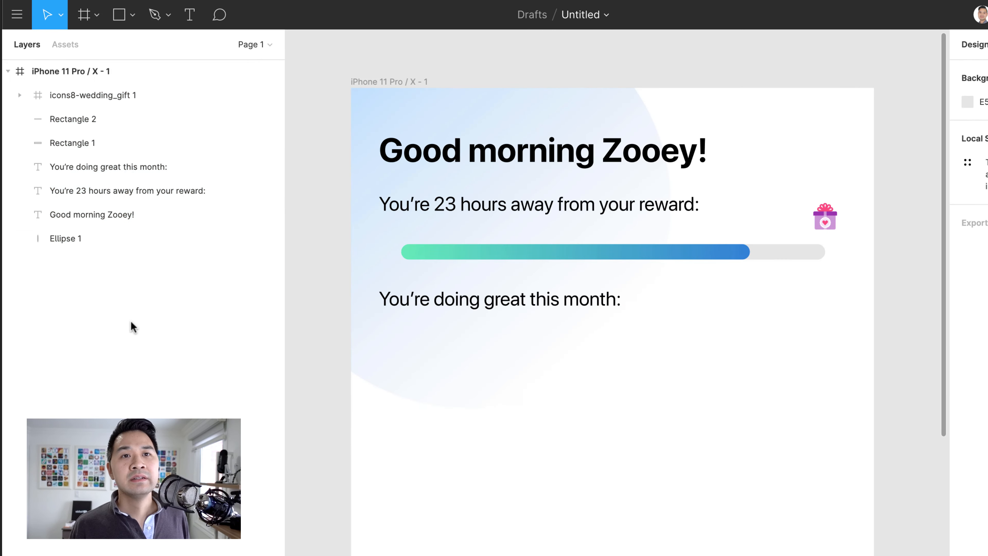
Group all layers from the Good morning heading up to the gift icon, leaving Ellipse 1 out of the group.
{"action": "left_click", "coordinate": [146, 216]}
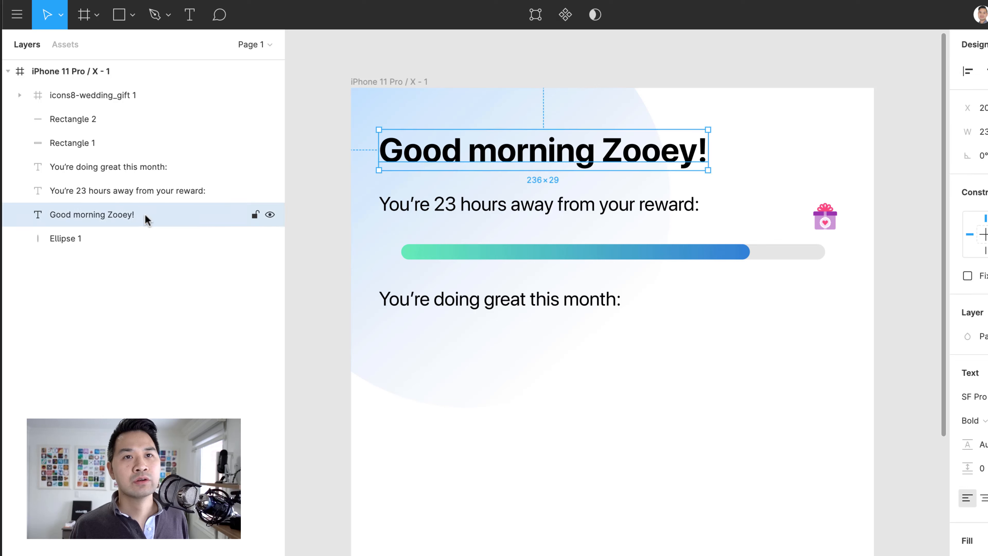
{"action": "left_click", "coordinate": [130, 99], "text": "shift"}
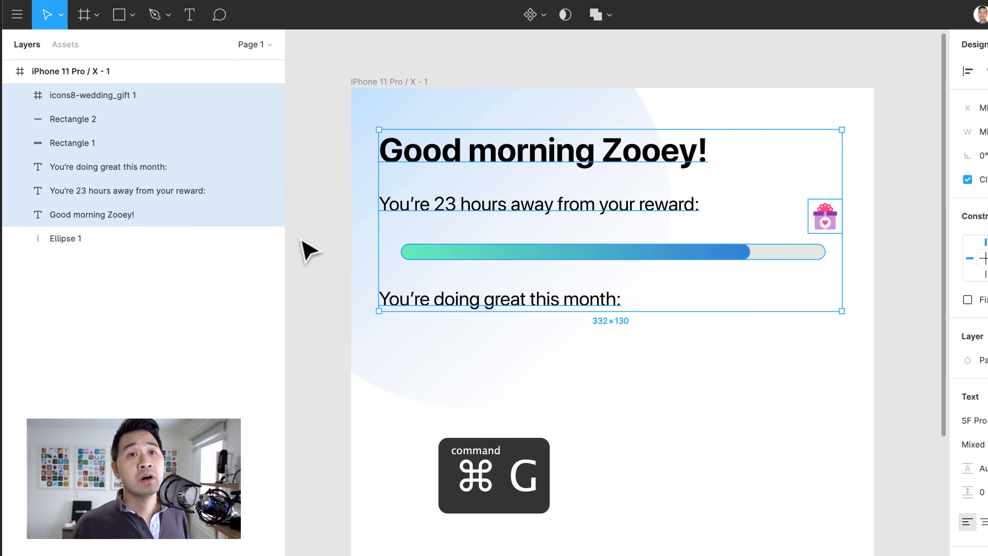
{"action": "left_click", "coordinate": [17, 15]}
{"action": "left_click", "coordinate": [58, 18]}
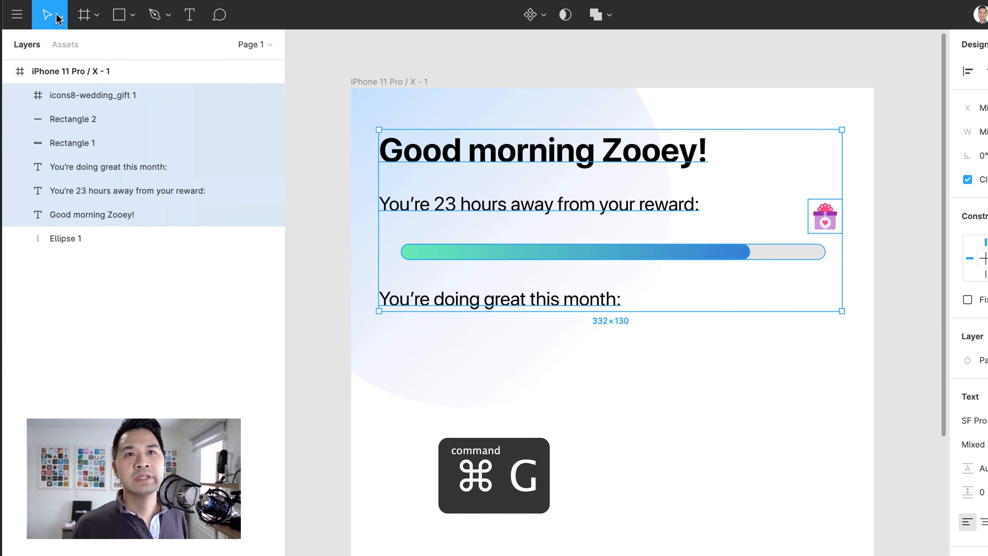
{"action": "left_click", "coordinate": [58, 18]}
{"action": "left_click", "coordinate": [58, 18]}
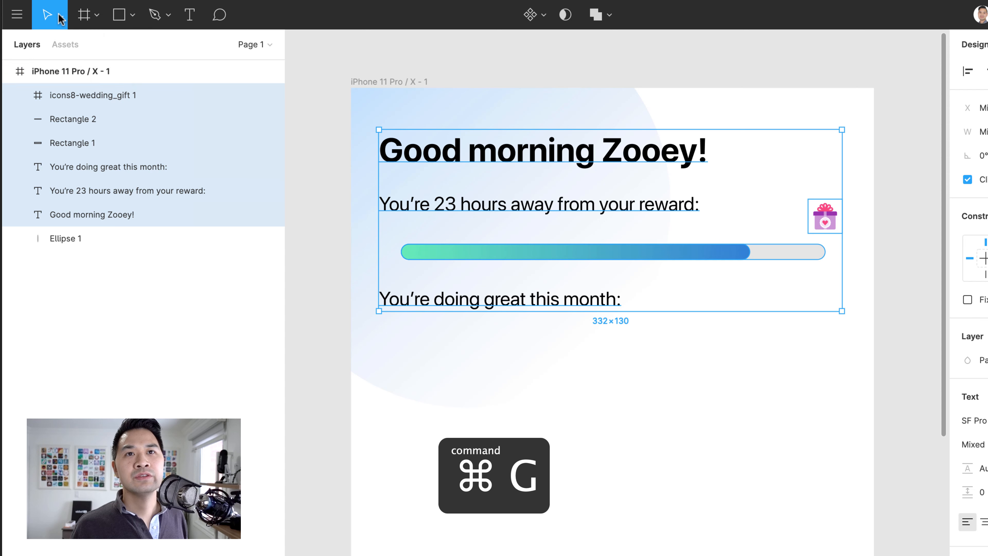
{"action": "right_click", "coordinate": [123, 97]}
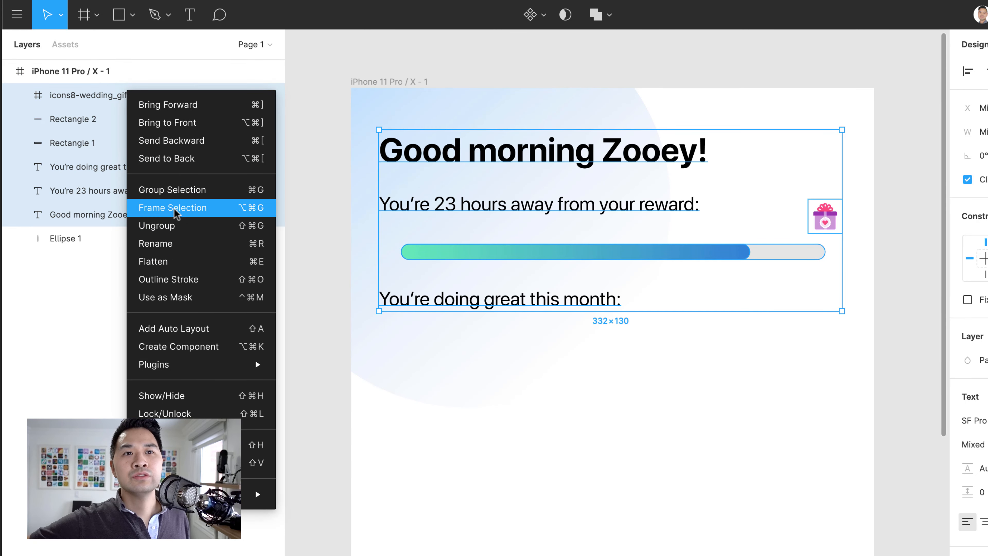
{"action": "left_click", "coordinate": [260, 189]}
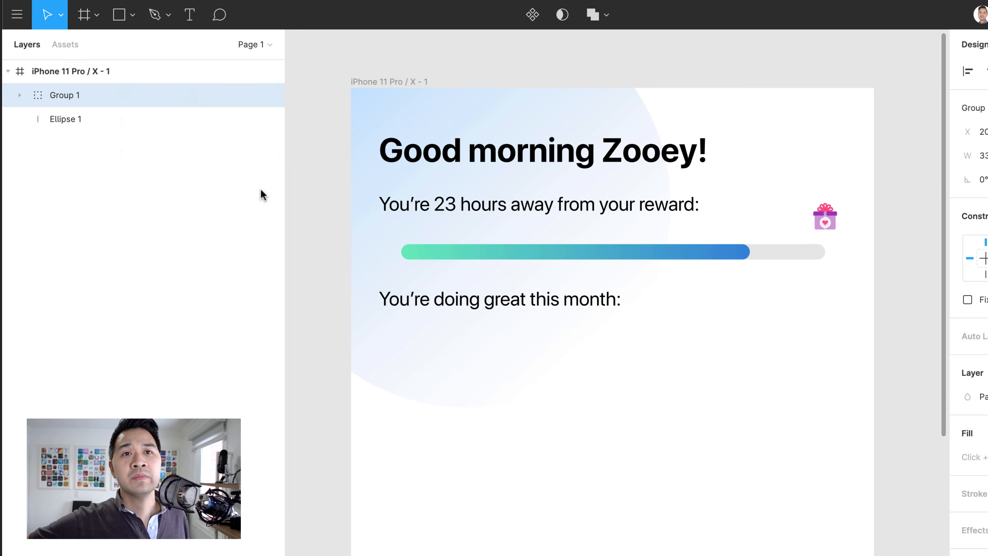
Rename the new group as "Summary" and check its contents in the layer list.
{"action": "double_click", "coordinate": [64, 98]}
{"action": "type", "text": "Summary"}
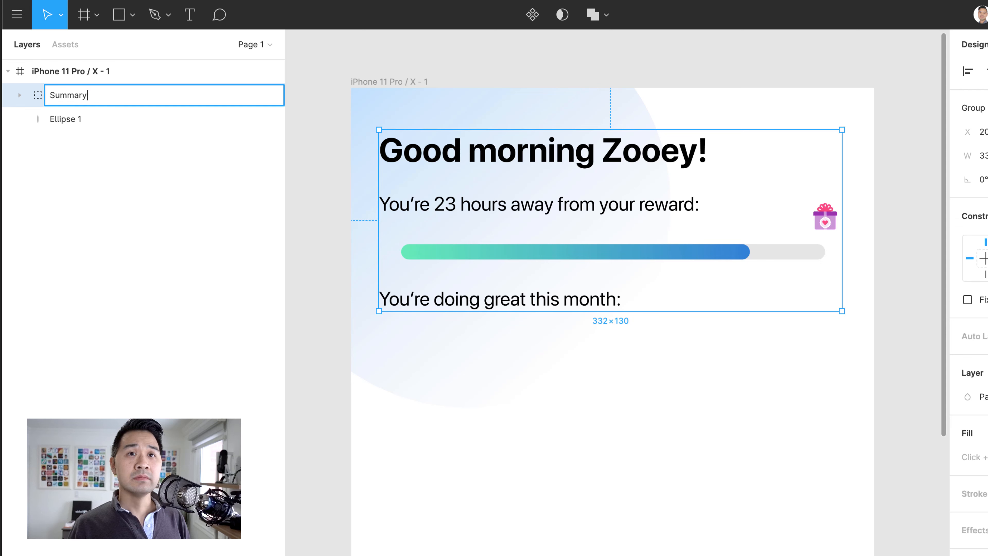
{"action": "key", "text": "Return"}
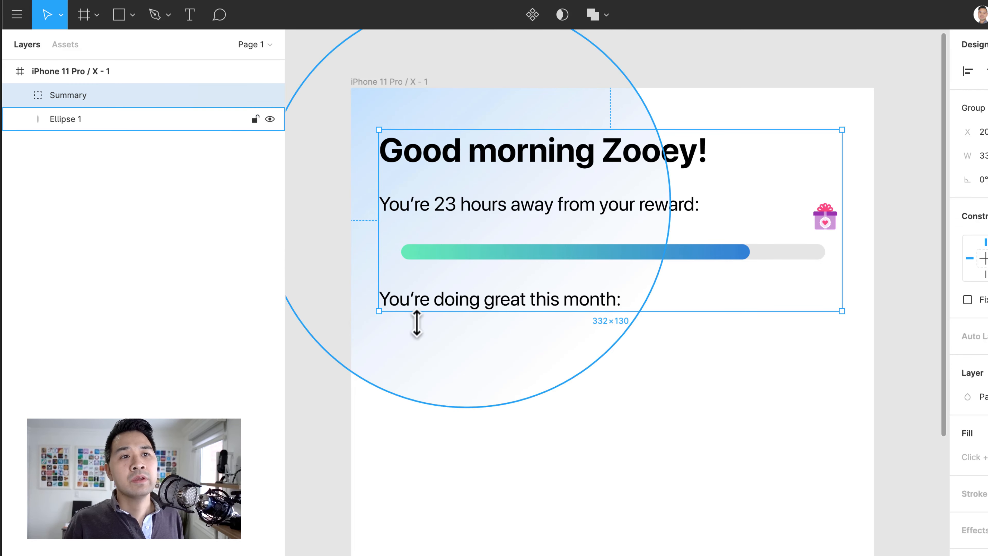
{"action": "left_click", "coordinate": [19, 95]}
{"action": "left_click", "coordinate": [19, 95]}
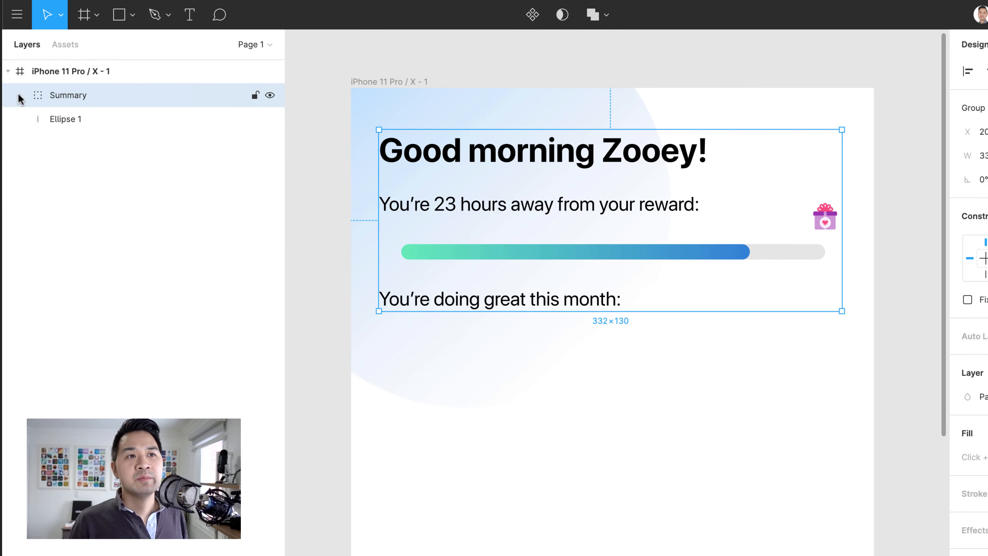
Examine the Stats group in the finished Home design, selecting the group and its individual label and number texts.
{"action": "left_click_drag", "start_coordinate": [600, 205], "coordinate": [638, 257]}
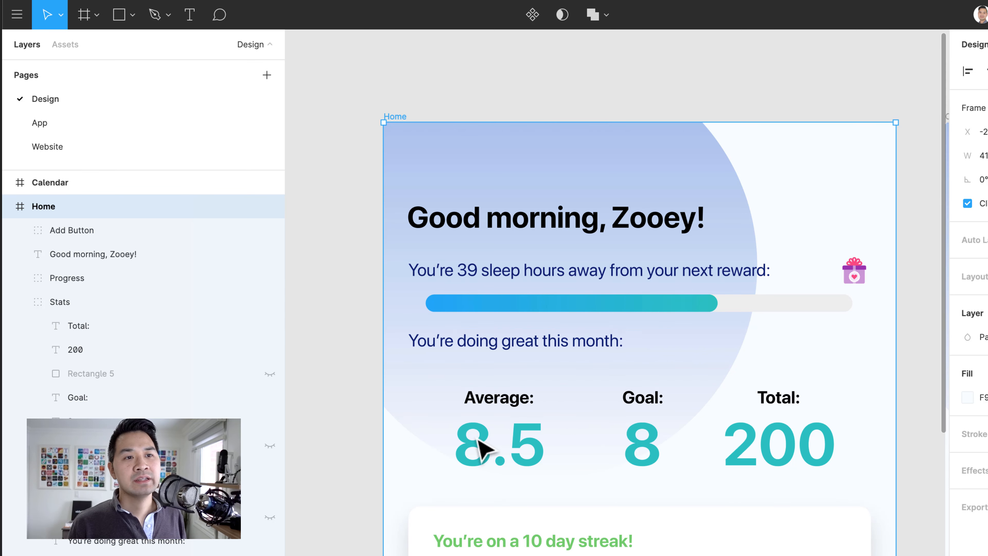
{"action": "left_click", "coordinate": [484, 447]}
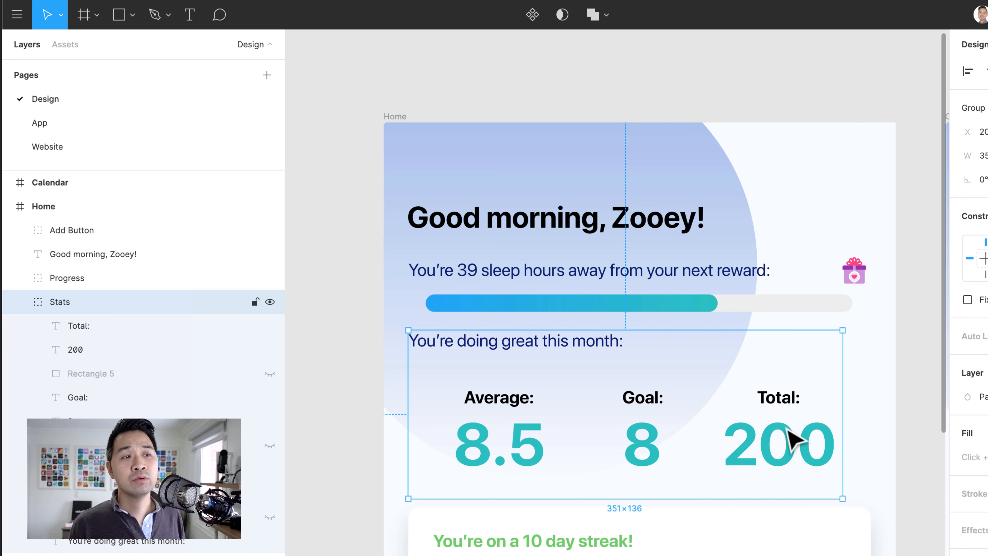
{"action": "key", "text": "super"}
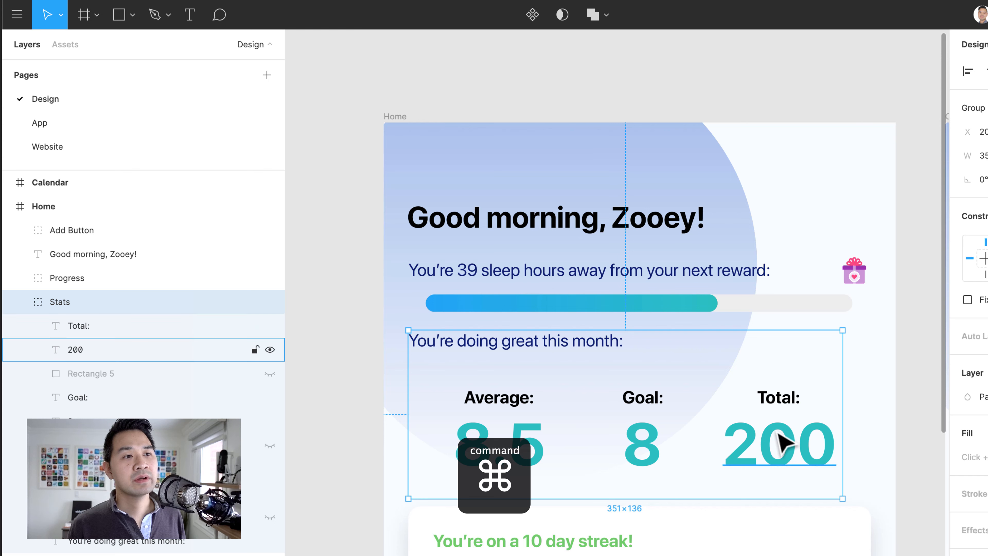
{"action": "left_click", "coordinate": [644, 407], "text": "super"}
{"action": "left_click", "coordinate": [644, 452]}
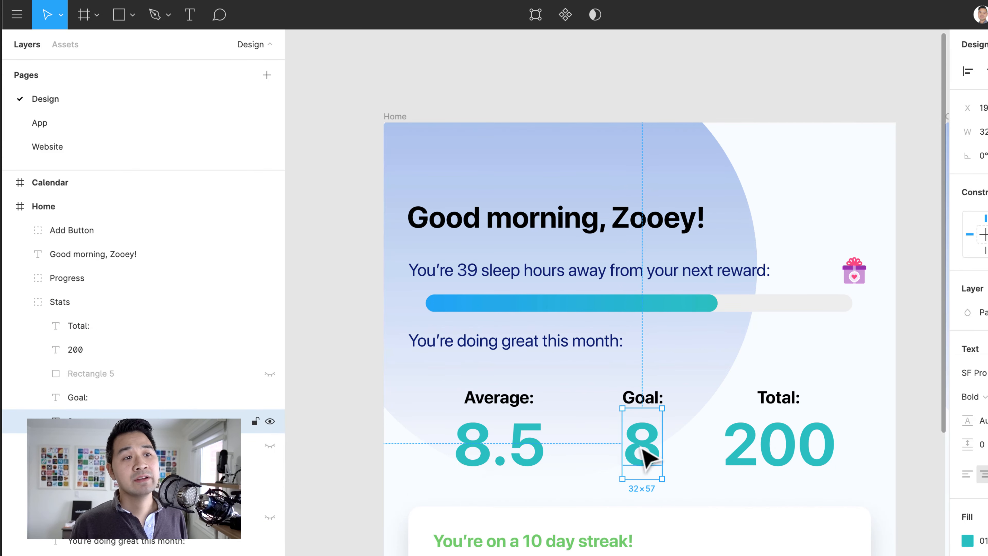
{"action": "left_click", "coordinate": [490, 407]}
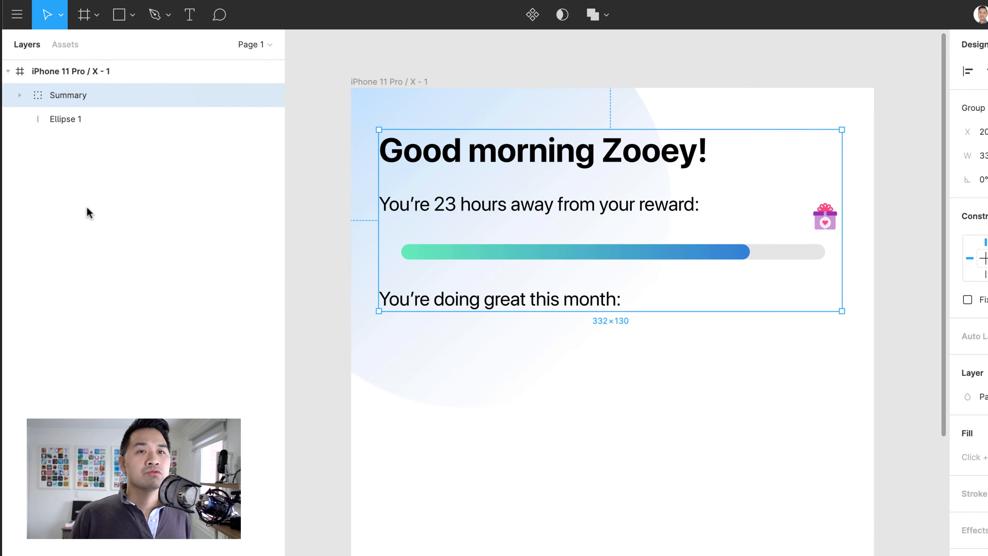
Add a text layer reading "stats" below the "You're doing great this month:" line.
{"action": "key", "text": "t"}
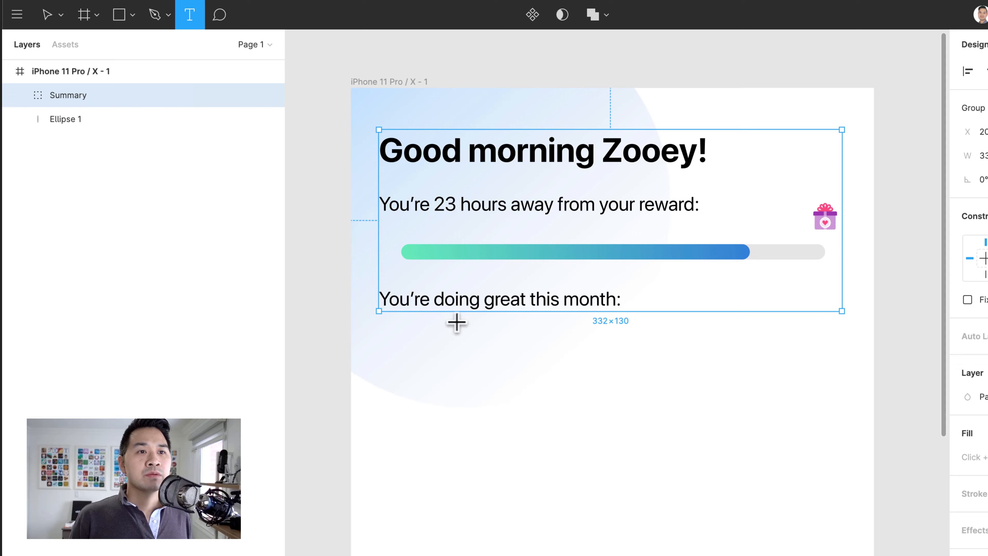
{"action": "left_click", "coordinate": [422, 359]}
{"action": "type", "text": "s"}
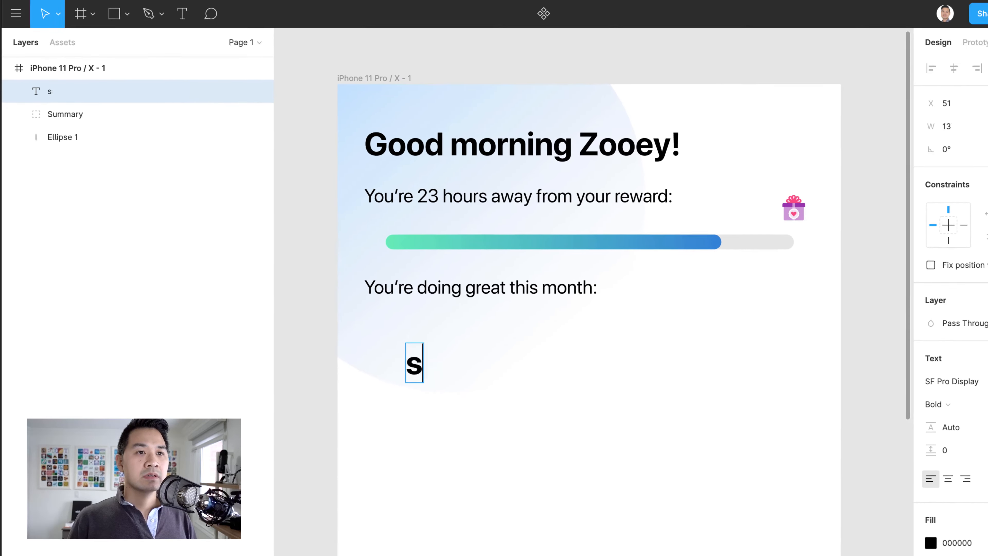
{"action": "type", "text": "tats"}
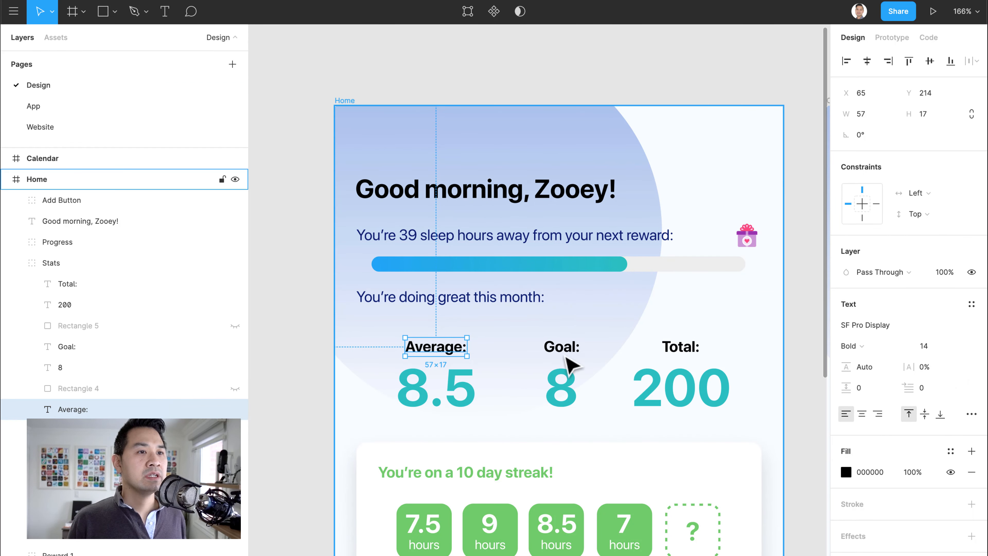
Check the stat texts in the finished Home design and set the font size of the "stats" text to 14.
{"action": "left_click", "coordinate": [419, 393]}
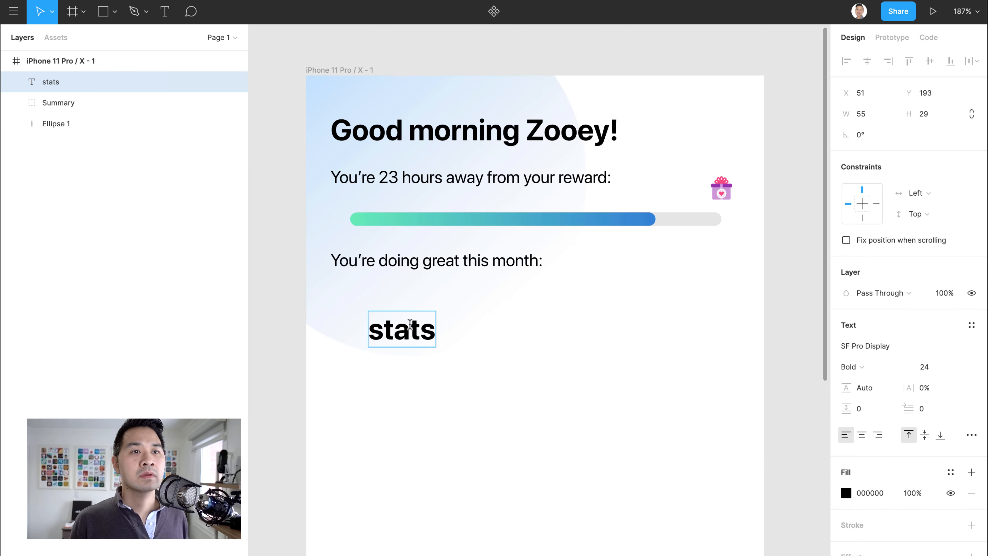
{"action": "key", "text": "Return"}
{"action": "left_click", "coordinate": [936, 369]}
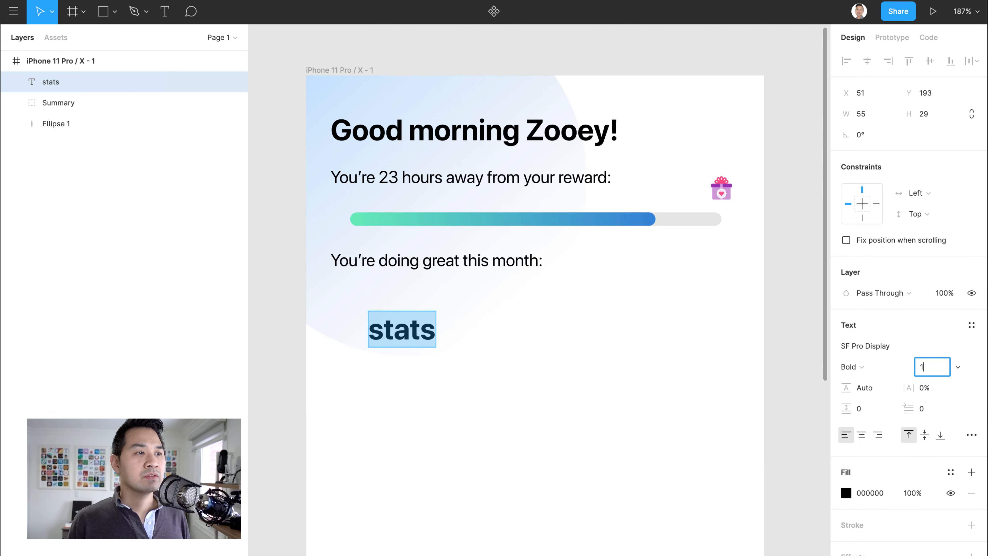
{"action": "key", "text": "Return"}
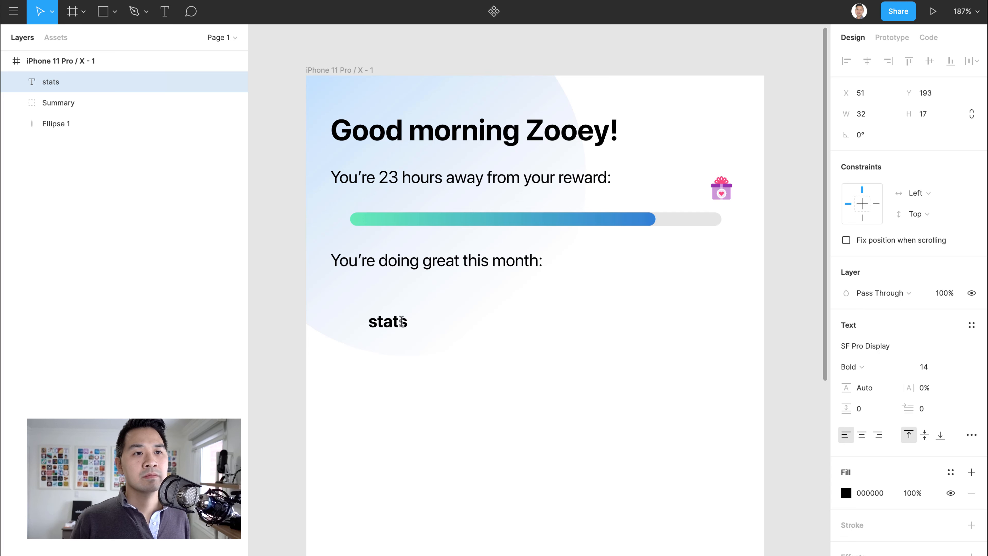
Replace the "stats" text with "Average:" and finish editing it.
{"action": "double_click", "coordinate": [390, 322]}
{"action": "type", "text": "Averge"}
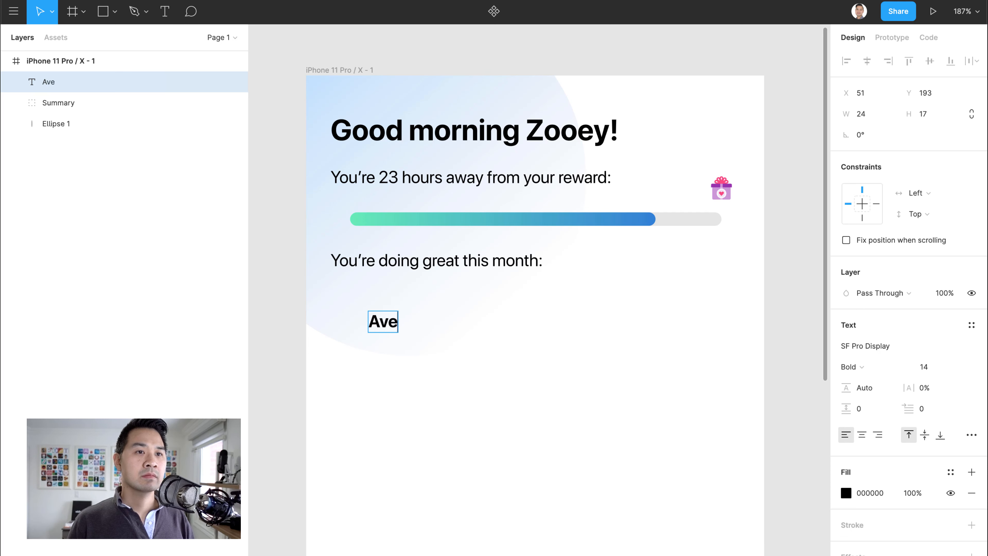
{"action": "key", "text": "BackSpace"}
{"action": "key", "text": "BackSpace"}
{"action": "type", "text": "age:"}
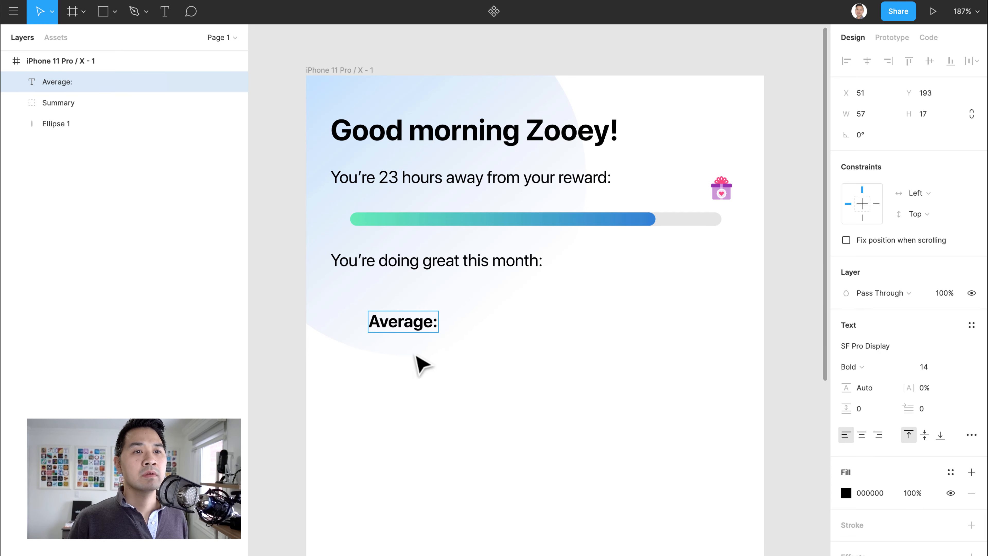
{"action": "key", "text": "Escape"}
Add the text "8.0" below the Average label and set its font size to 48.
{"action": "key", "text": "t"}
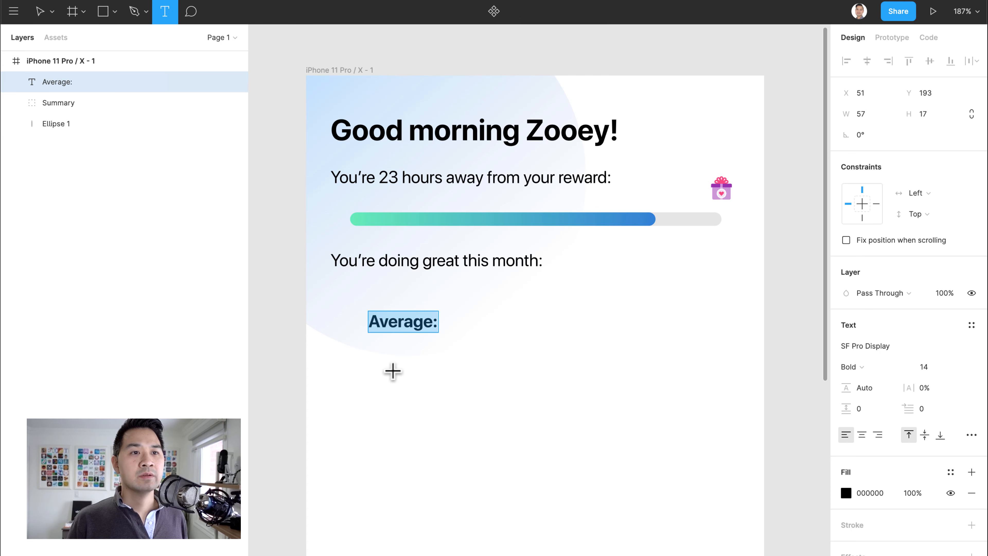
{"action": "left_click", "coordinate": [398, 373]}
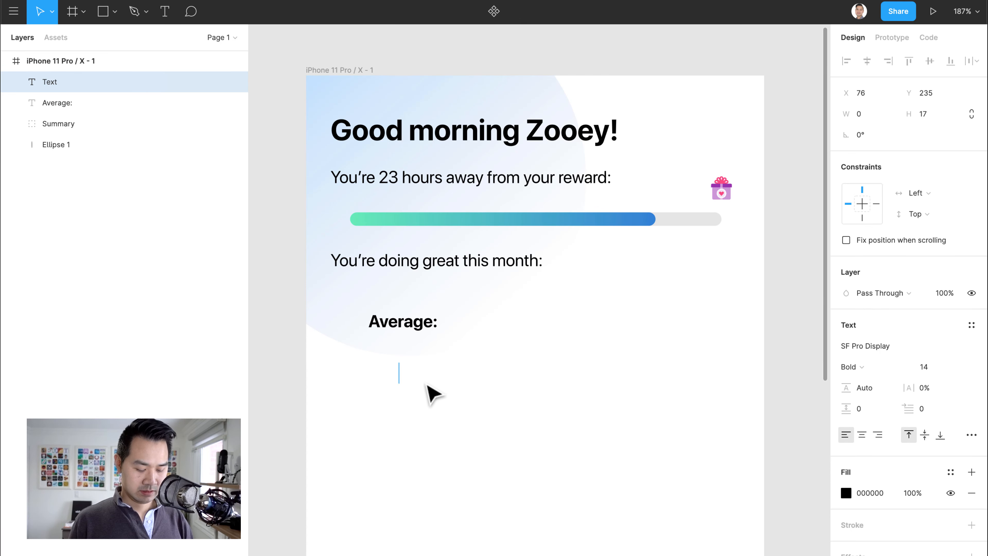
{"action": "type", "text": "8"}
{"action": "key", "text": "ctrl+a"}
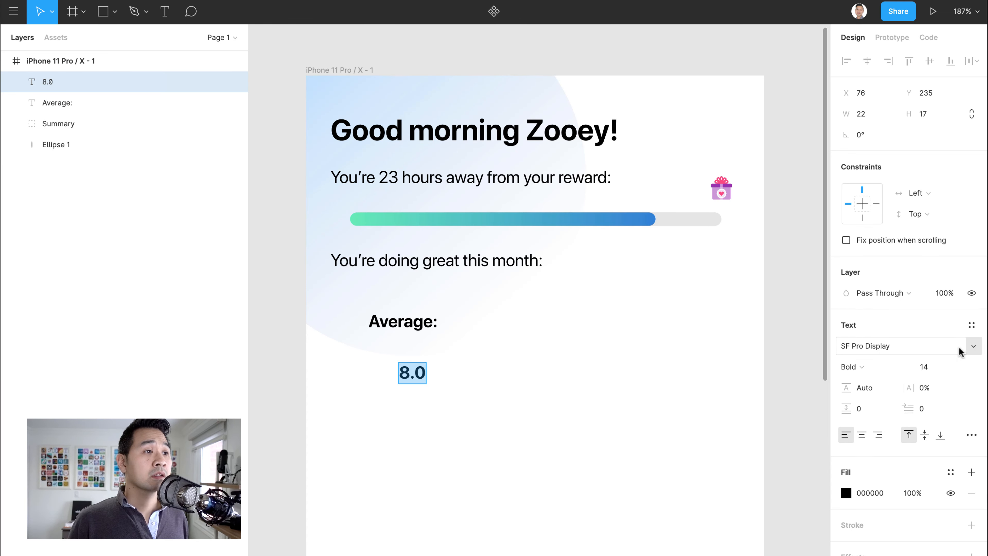
{"action": "left_click", "coordinate": [930, 367]}
{"action": "type", "text": "48"}
{"action": "key", "text": "Return"}
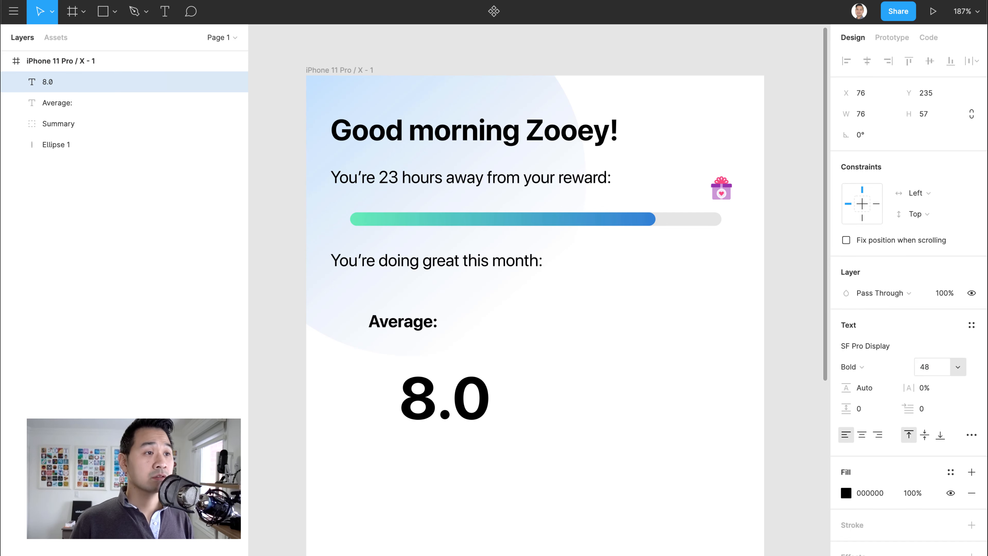
Change the fill of the 8.0 text to the light mint green 8EEAD4 and deselect it.
{"action": "left_click", "coordinate": [846, 492]}
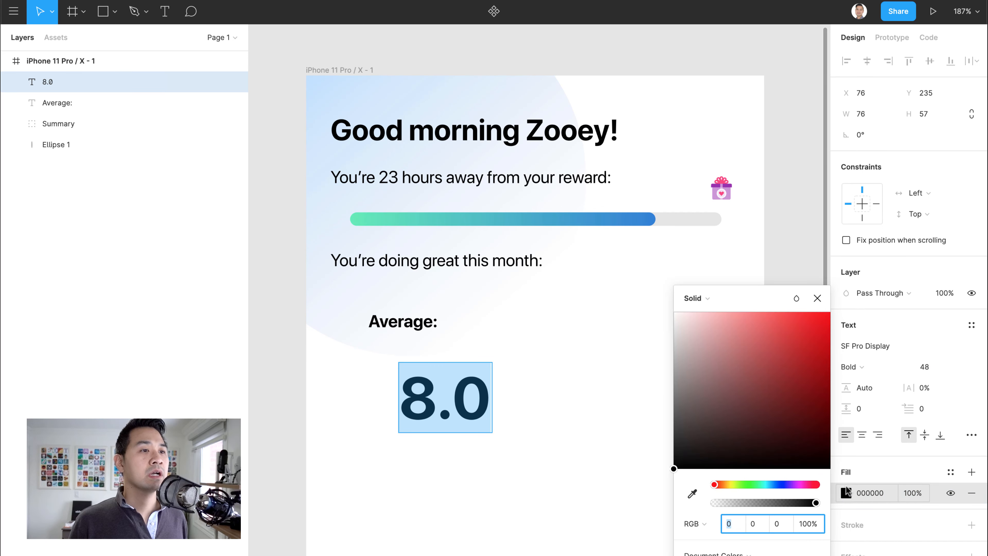
{"action": "left_click_drag", "start_coordinate": [766, 487], "coordinate": [756, 488]}
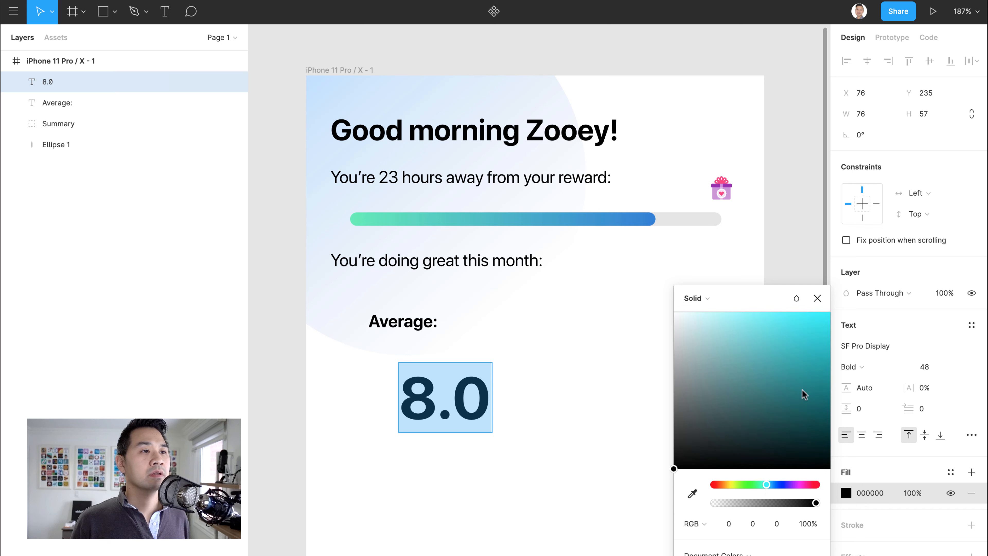
{"action": "left_click", "coordinate": [804, 319]}
{"action": "left_click_drag", "start_coordinate": [760, 482], "coordinate": [761, 482]}
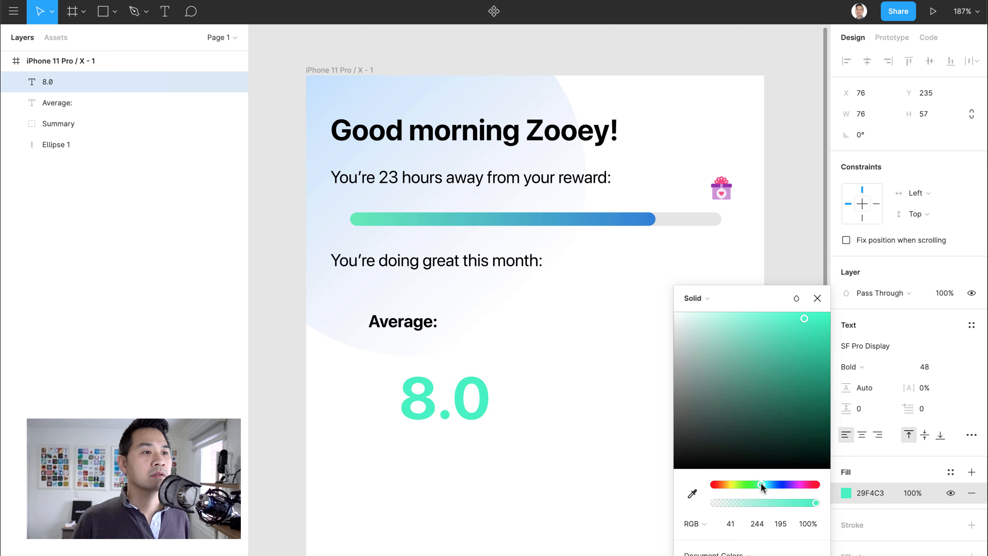
{"action": "left_click", "coordinate": [746, 326]}
{"action": "mouse_move", "coordinate": [746, 327]}
{"action": "left_mouse_down"}
{"action": "mouse_move", "coordinate": [717, 320]}
{"action": "mouse_move", "coordinate": [735, 326]}
{"action": "left_mouse_up"}
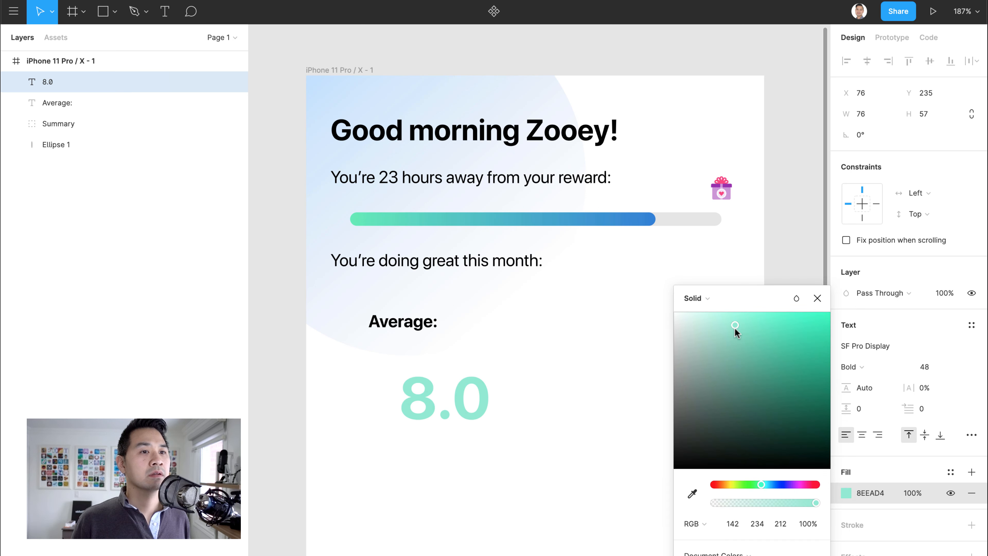
{"action": "left_click", "coordinate": [798, 261]}
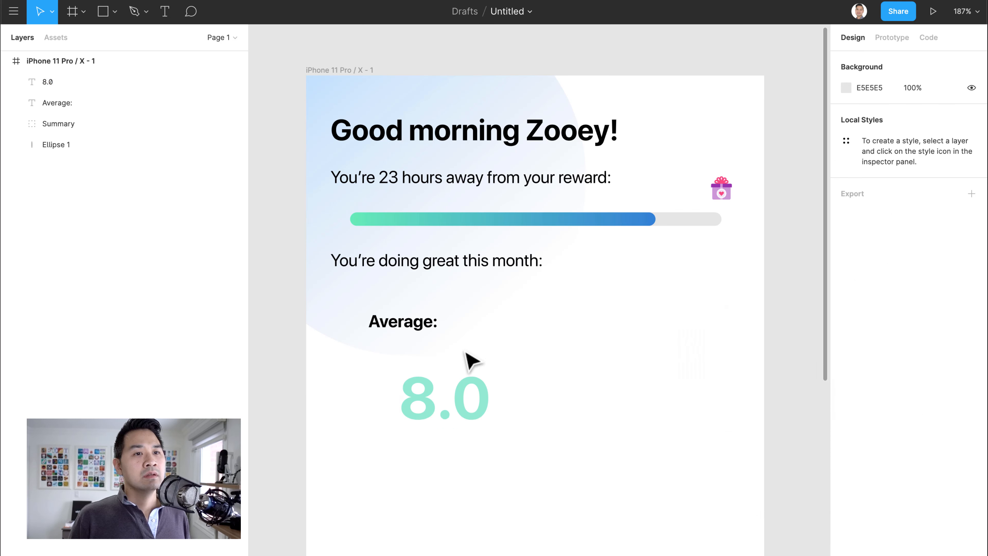
Move the 8.0 text directly beneath the Average label and set both texts to centre alignment.
{"action": "left_click_drag", "start_coordinate": [457, 410], "coordinate": [413, 374]}
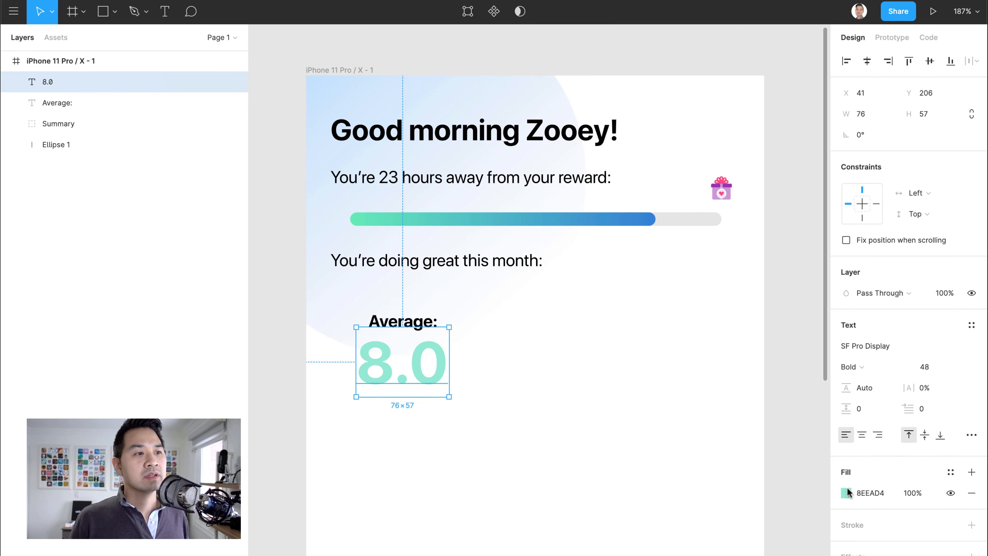
{"action": "left_click", "coordinate": [861, 436]}
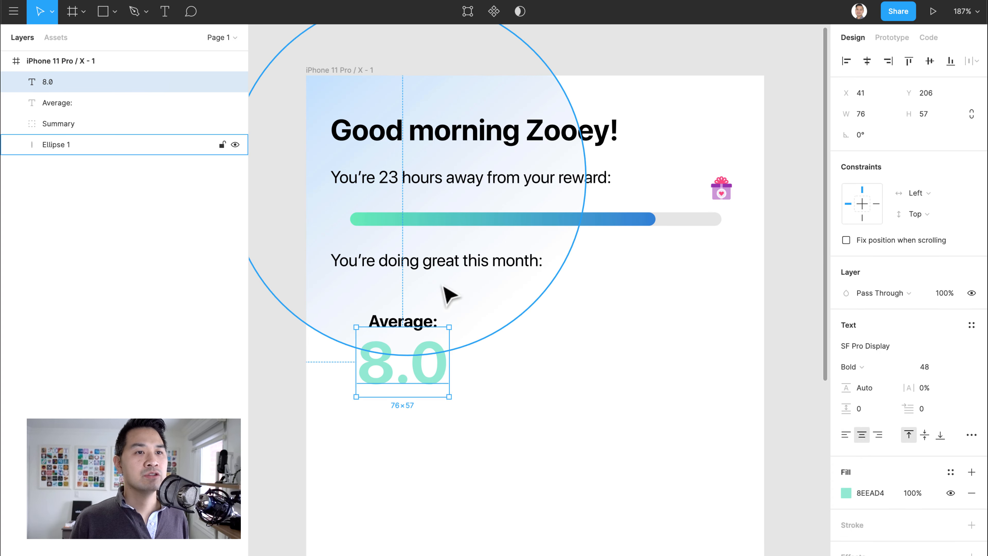
{"action": "left_click", "coordinate": [399, 329]}
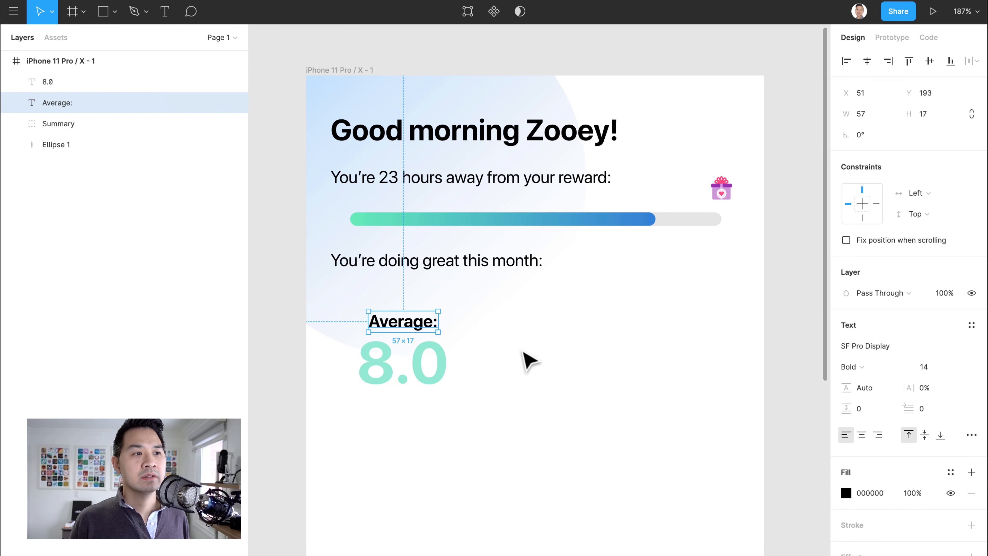
{"action": "left_click", "coordinate": [864, 437]}
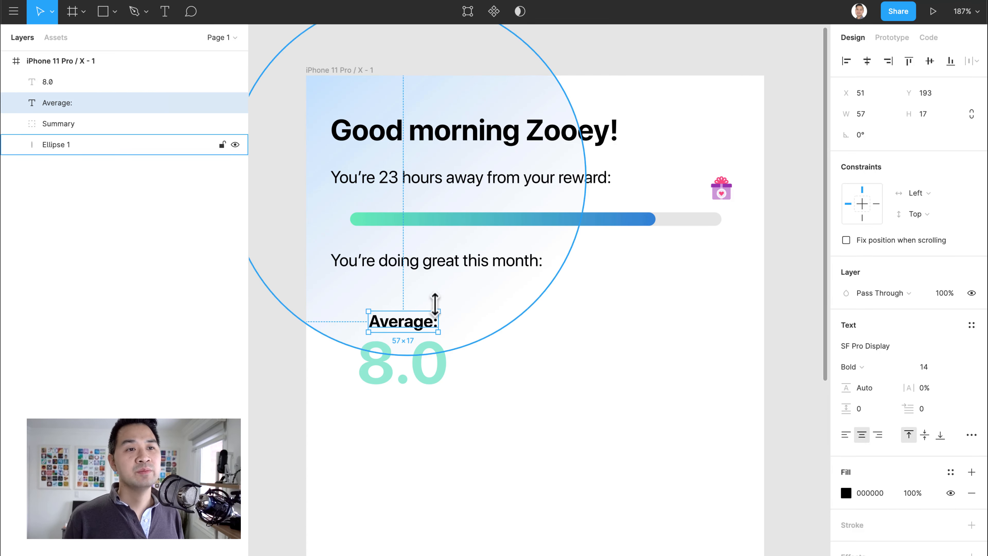
Select the 8.0 and Average texts together and align their horizontal centres.
{"action": "left_click", "coordinate": [424, 366]}
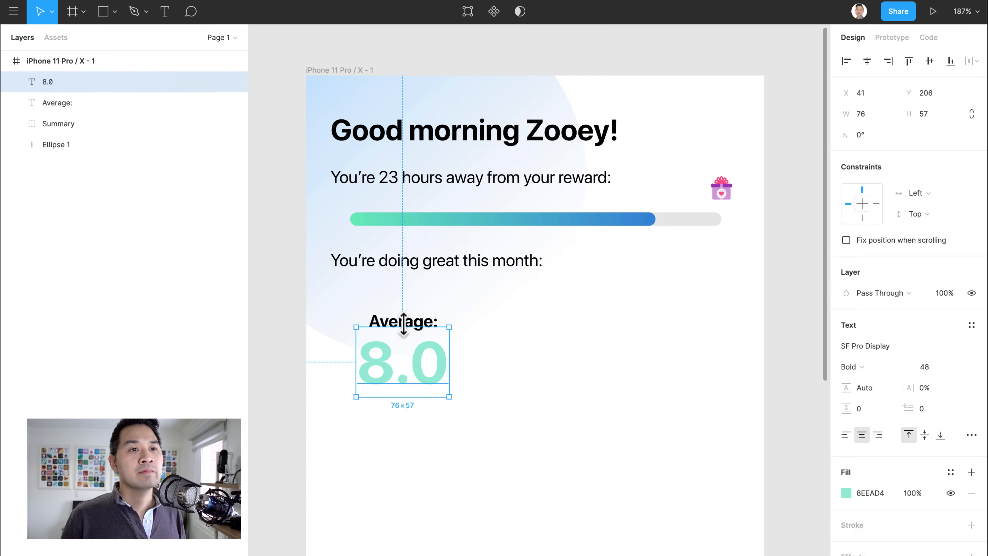
{"action": "left_click", "coordinate": [420, 328], "text": "shift"}
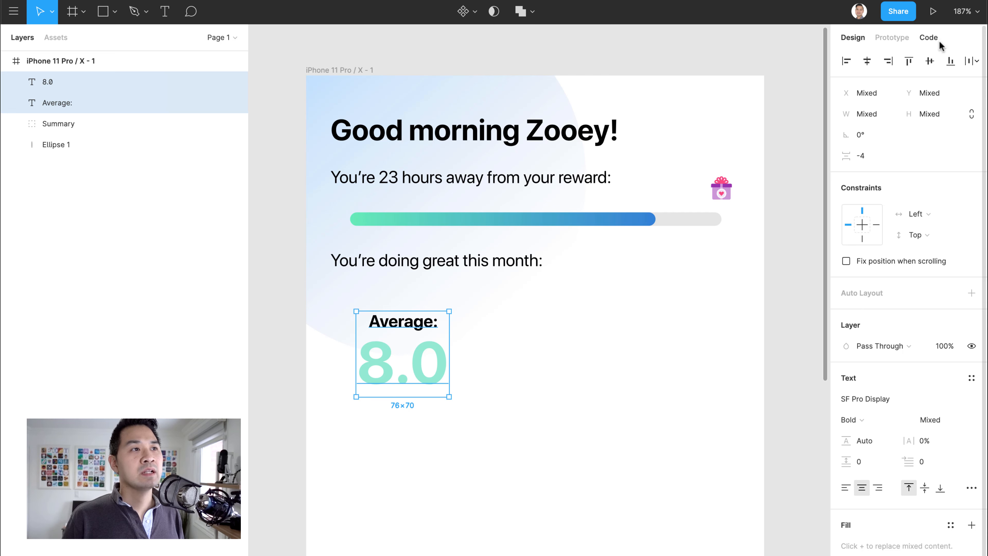
{"action": "left_click", "coordinate": [868, 66]}
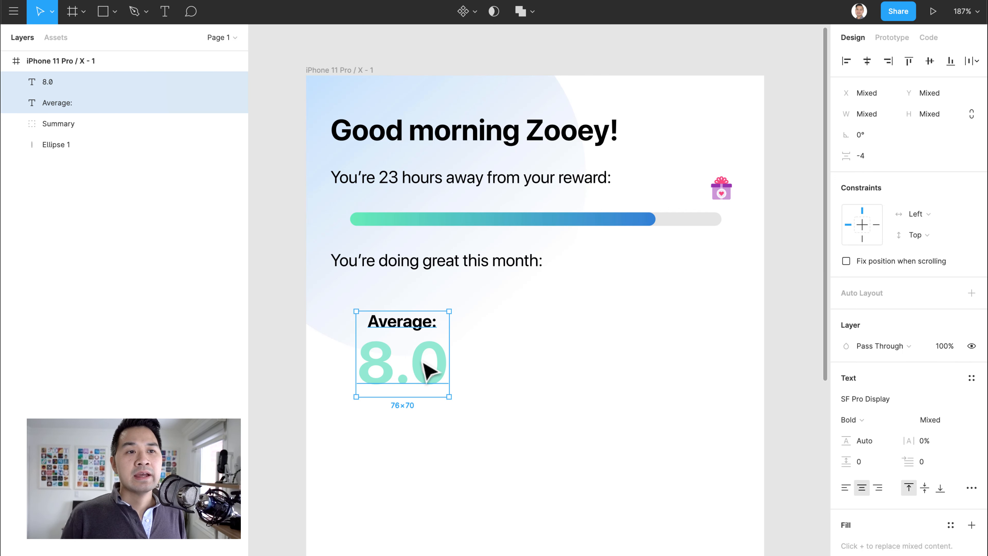
Duplicate the Average and 8.0 pair twice to the right, making three evenly spaced columns about 21 px apart, and deselect them.
{"action": "key", "text": "super+d"}
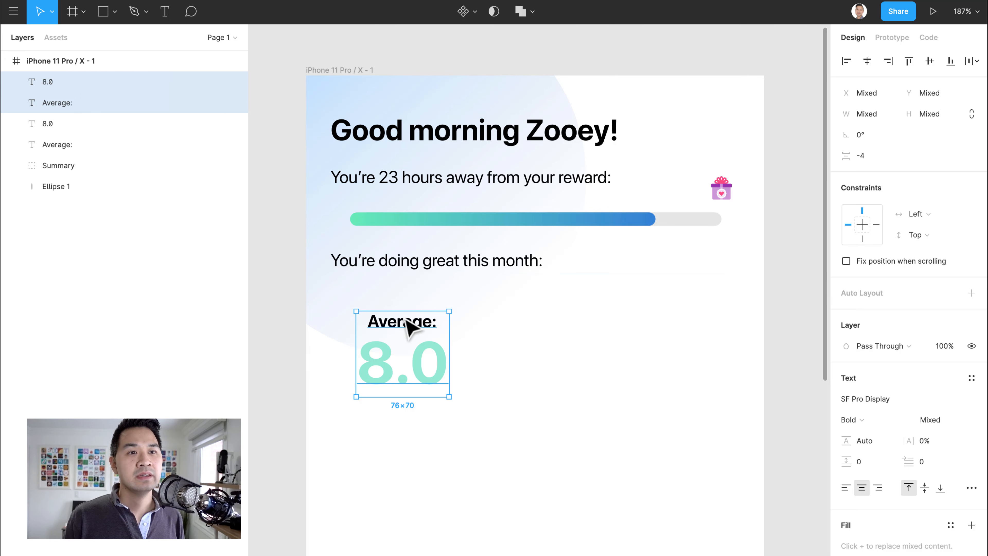
{"action": "left_click_drag", "start_coordinate": [383, 373], "coordinate": [500, 370]}
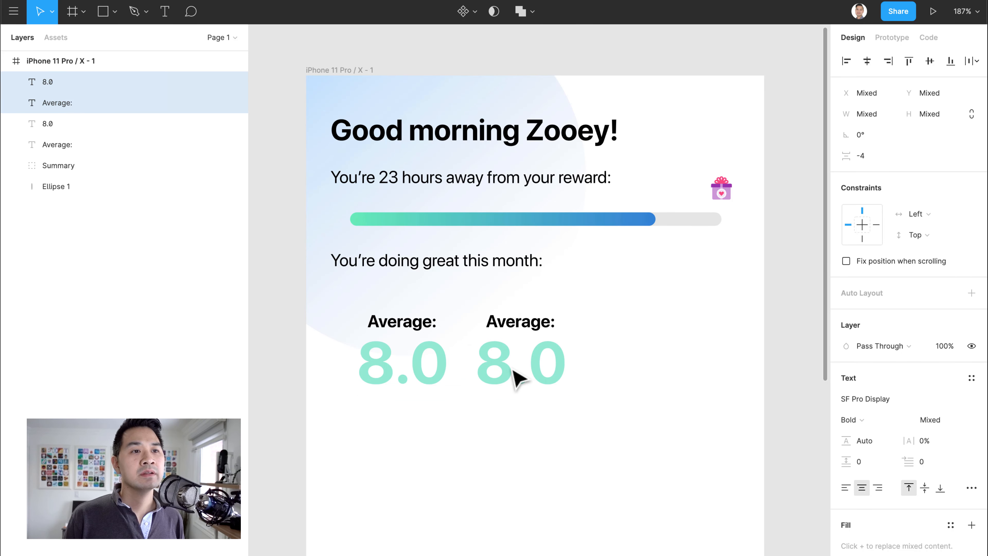
{"action": "key", "text": "super+d"}
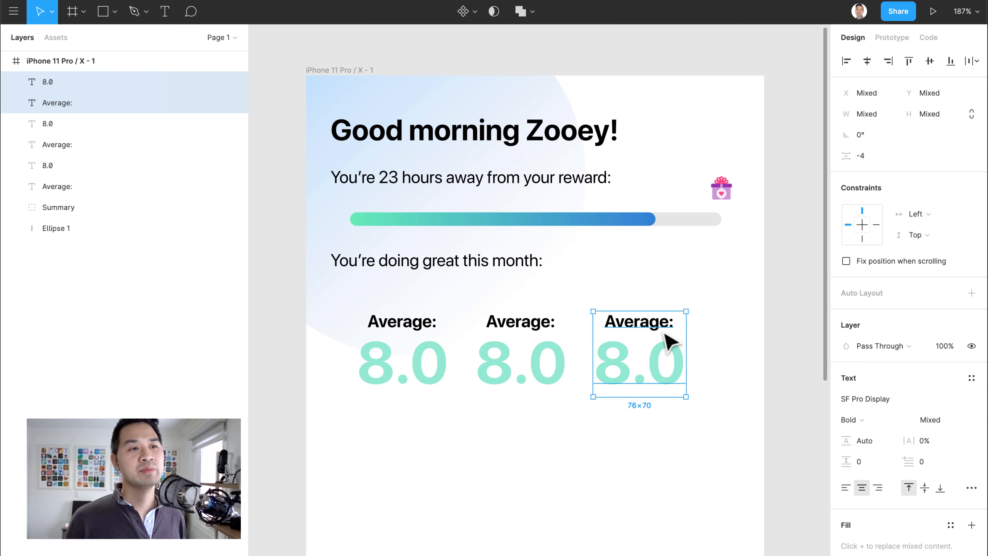
{"action": "left_click", "coordinate": [784, 317]}
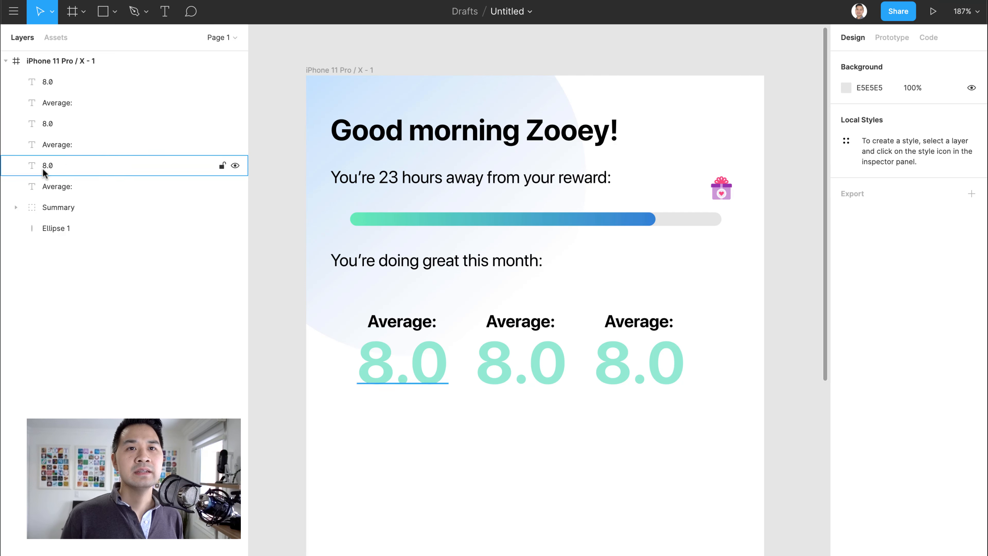
Group the six Average and 8.0 texts of the three statistics columns.
{"action": "left_click", "coordinate": [73, 186]}
{"action": "left_click", "coordinate": [61, 80], "text": "shift"}
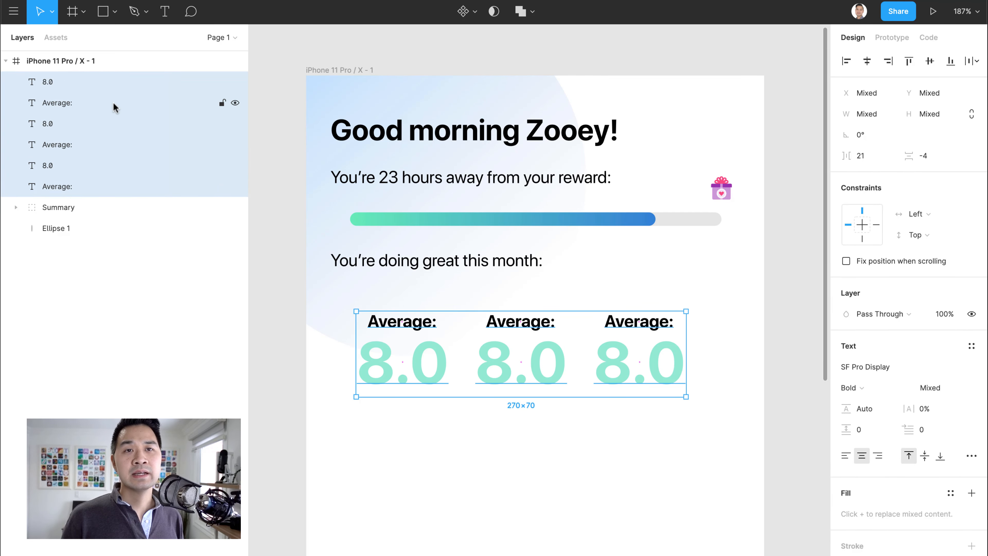
{"action": "key", "text": "ctrl+g"}
Try to rename the new statistics group as Stats.
{"action": "double_click", "coordinate": [57, 80]}
{"action": "type", "text": "S"}
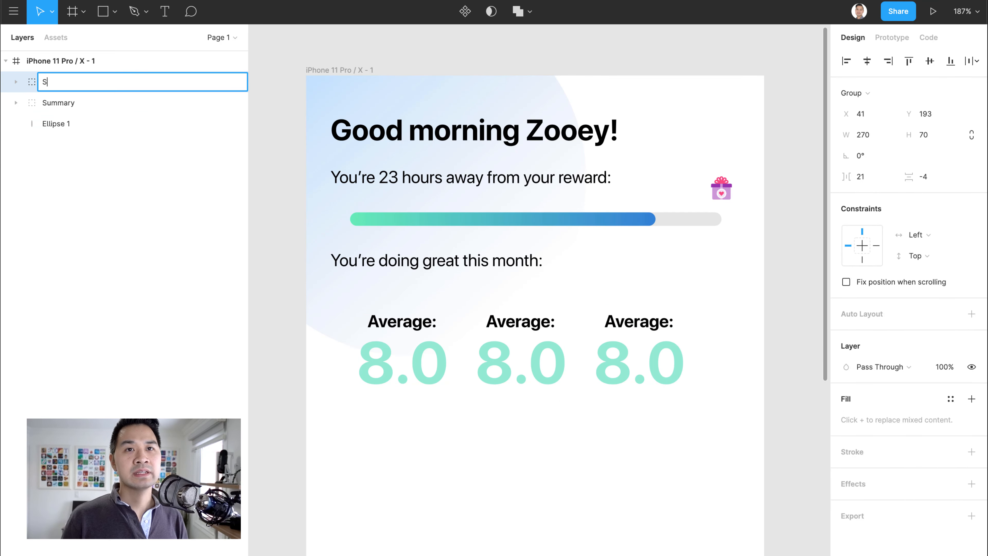
{"action": "type", "text": "tats"}
{"action": "key", "text": "Return"}
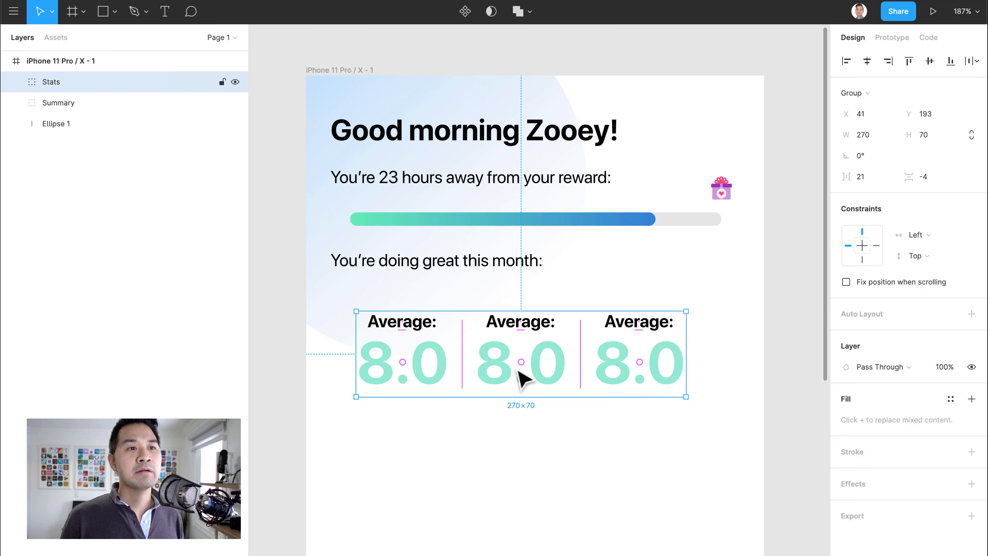
{"action": "key", "text": "ctrl+z"}
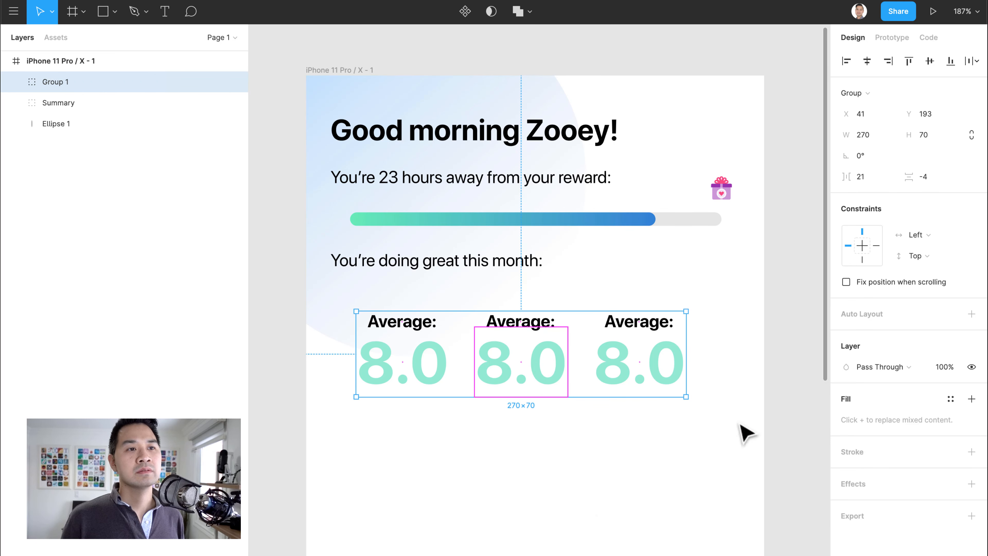
Move the statistics group closer to the month text and centre it horizontally in the frame at X 53, Y 176.
{"action": "left_click", "coordinate": [815, 331]}
{"action": "left_click", "coordinate": [102, 82]}
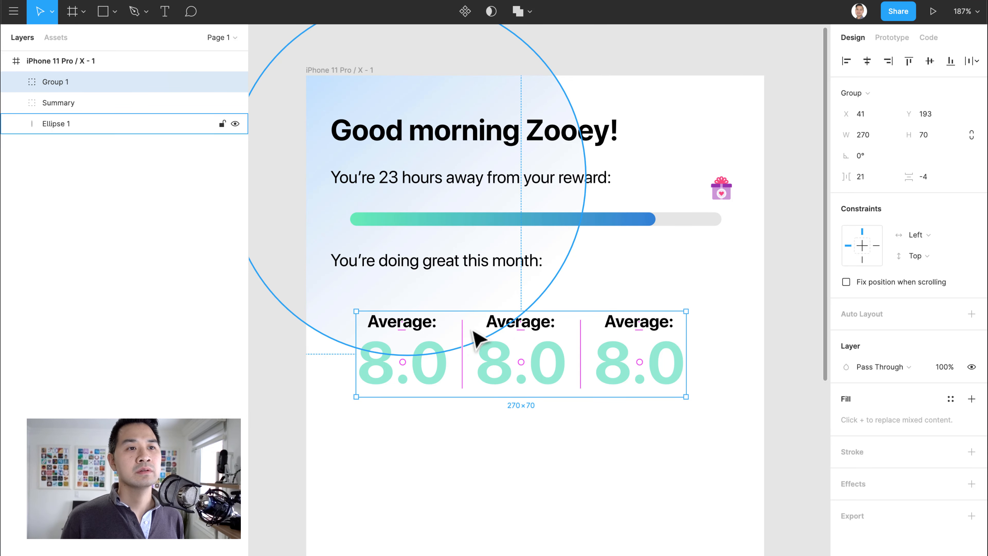
{"action": "left_click_drag", "start_coordinate": [413, 323], "coordinate": [432, 302]}
{"action": "left_click", "coordinate": [793, 305]}
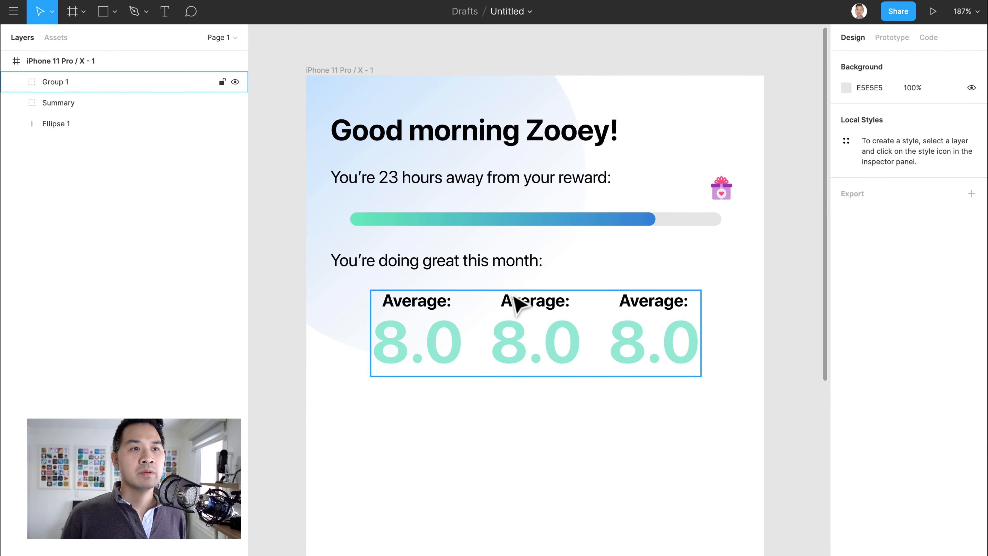
Nudge the statistics group 4 px down to Y 180 for a 20 px gap below the Summary group.
{"action": "left_click", "coordinate": [518, 303]}
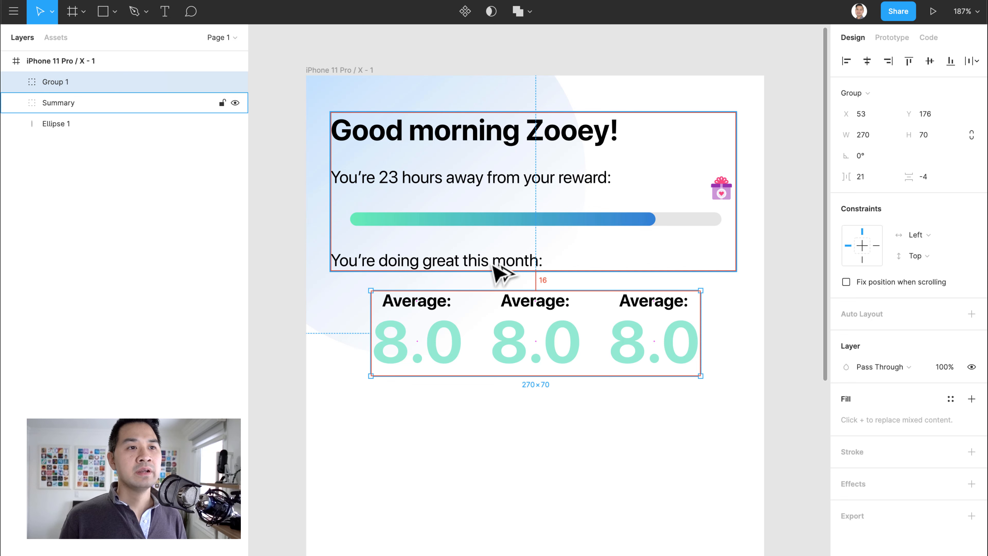
{"action": "key", "text": "Down"}
{"action": "key", "text": "Down"}
{"action": "key", "text": "Down"}
{"action": "key", "text": "Down"}
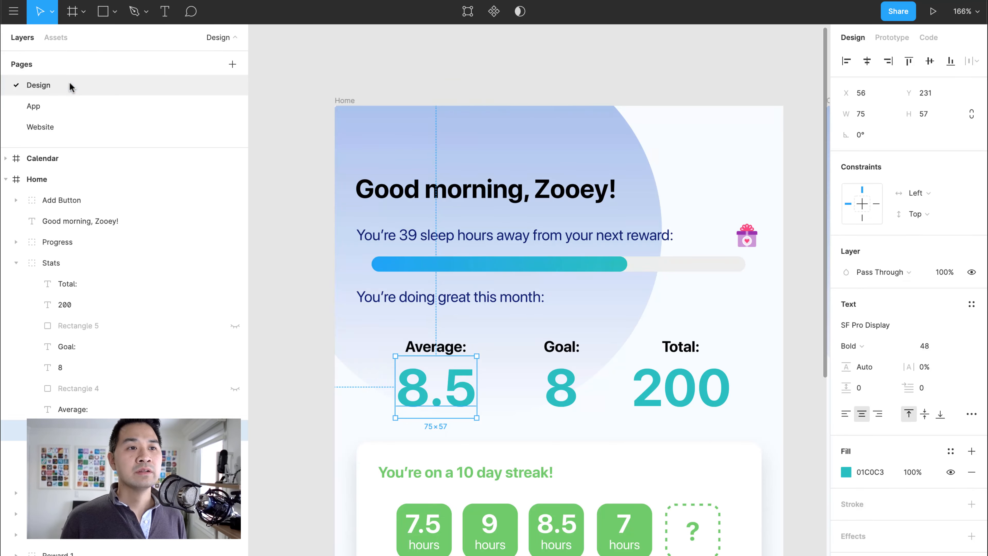
Draw a rectangle of about 341 × 95 px beneath the statistics and centre it in the frame at X 17, Y 276.
{"action": "scroll", "coordinate": [601, 221], "scroll_direction": "down", "scroll_amount": 5}
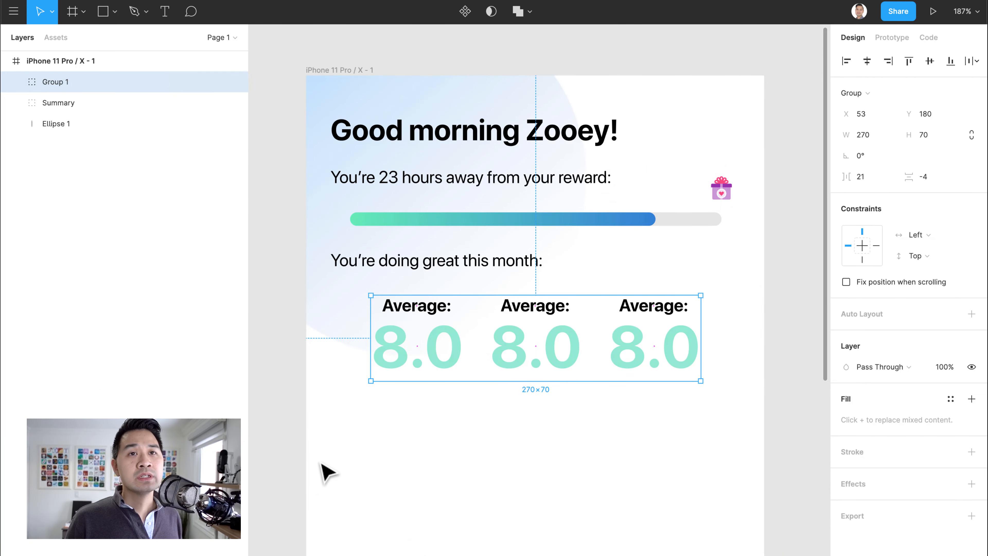
{"action": "key", "text": "r"}
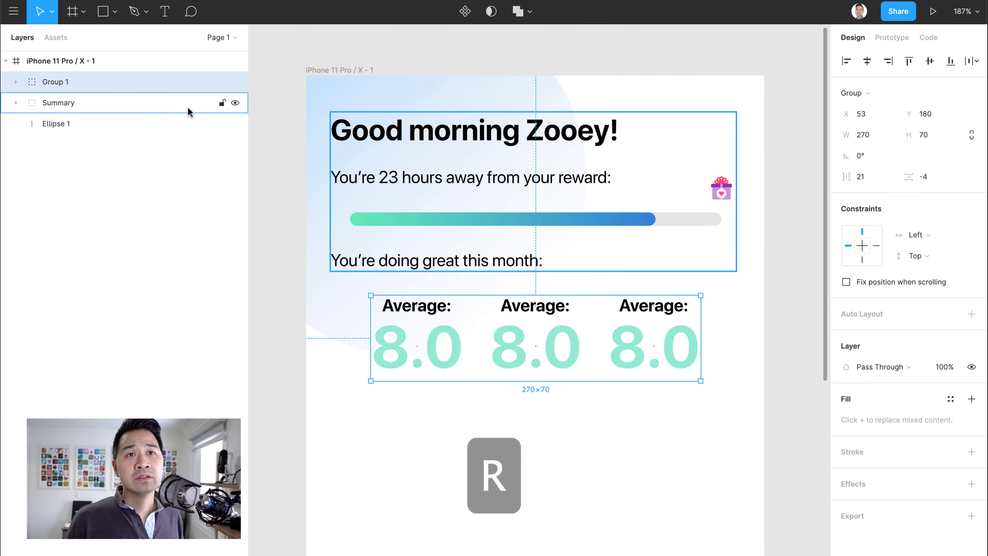
{"action": "left_click", "coordinate": [112, 11]}
{"action": "left_click", "coordinate": [115, 12]}
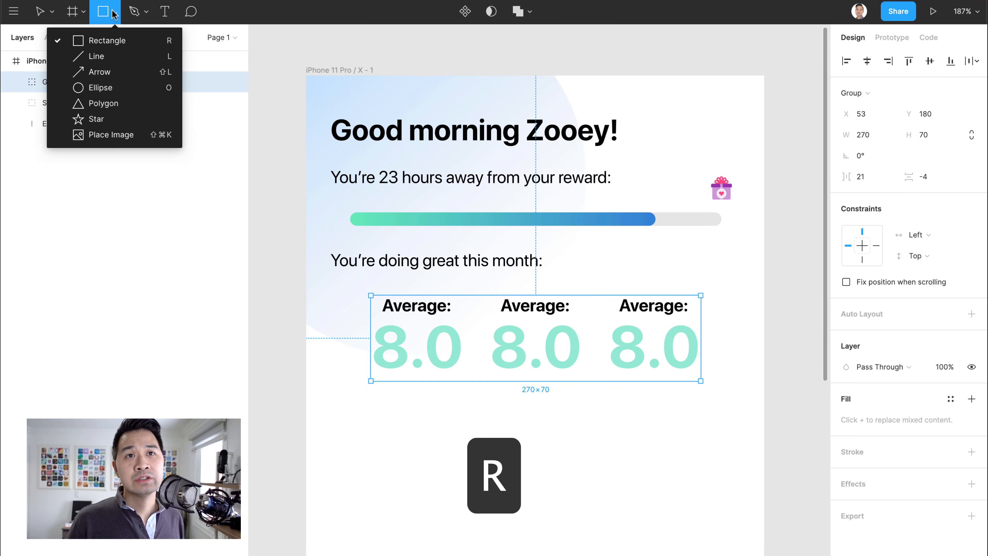
{"action": "left_click", "coordinate": [148, 44]}
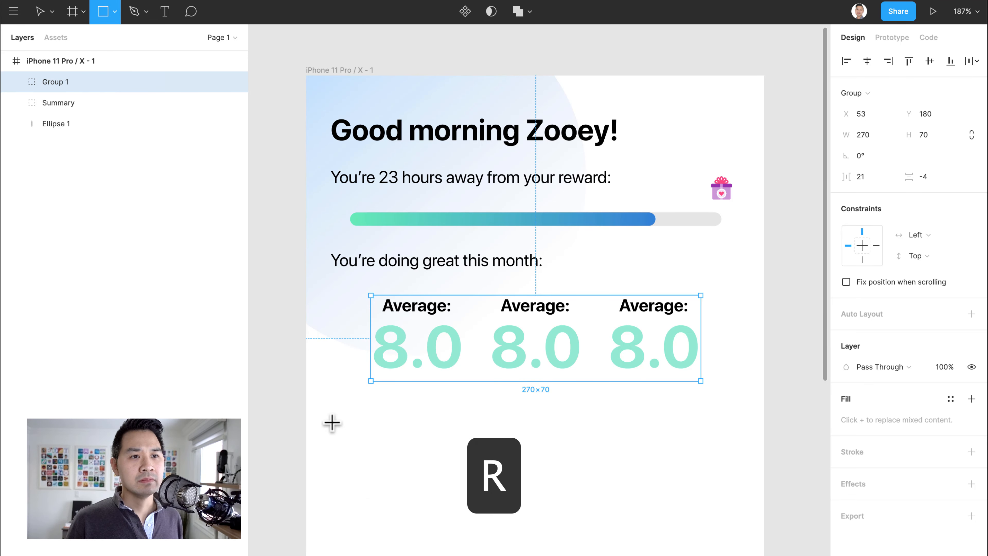
{"action": "mouse_move", "coordinate": [329, 409]}
{"action": "left_mouse_down"}
{"action": "mouse_move", "coordinate": [342, 425]}
{"action": "mouse_move", "coordinate": [751, 490]}
{"action": "mouse_move", "coordinate": [736, 522]}
{"action": "mouse_move", "coordinate": [745, 525]}
{"action": "left_mouse_up"}
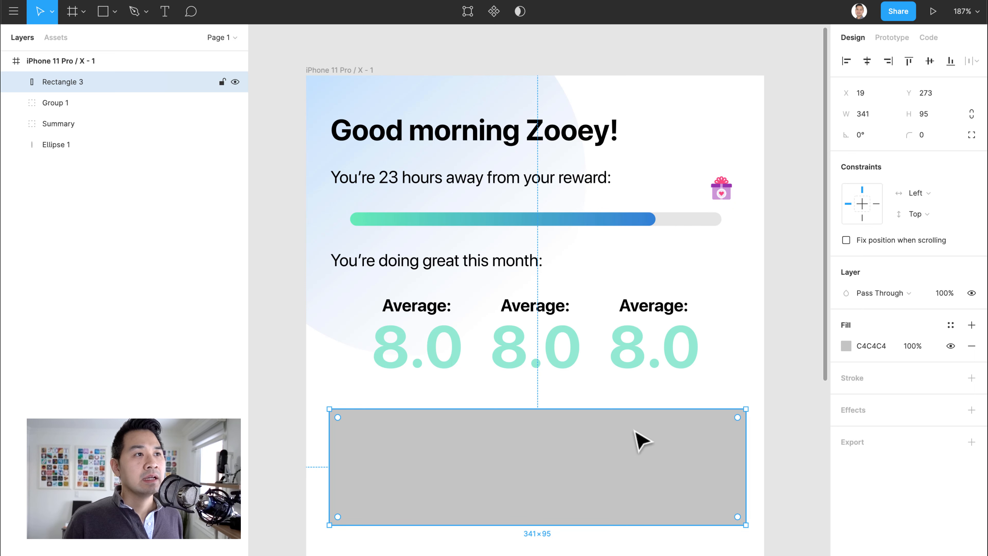
{"action": "left_click_drag", "start_coordinate": [631, 442], "coordinate": [631, 446]}
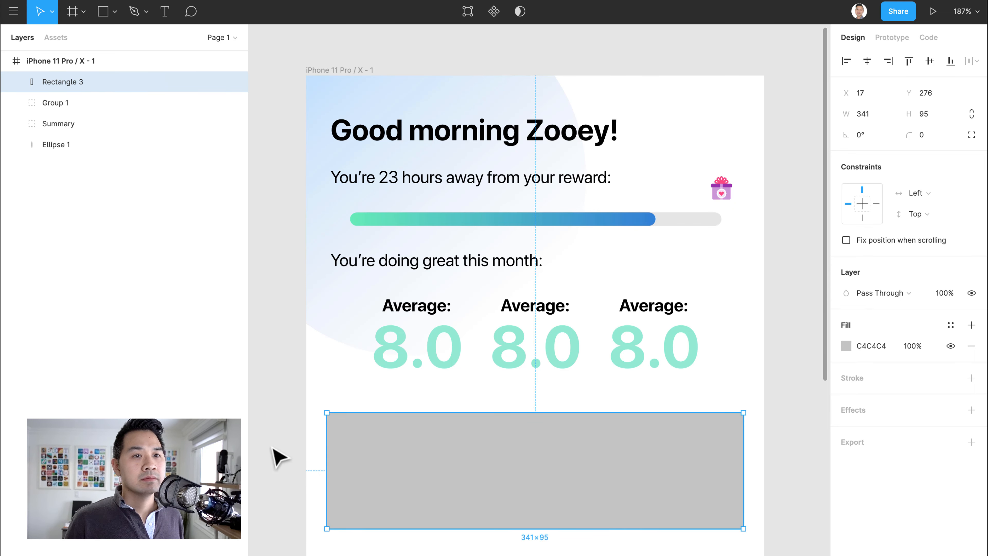
Stretch the rectangle to both side edges of the frame, making it 375 px wide.
{"action": "left_click_drag", "start_coordinate": [327, 453], "coordinate": [306, 452]}
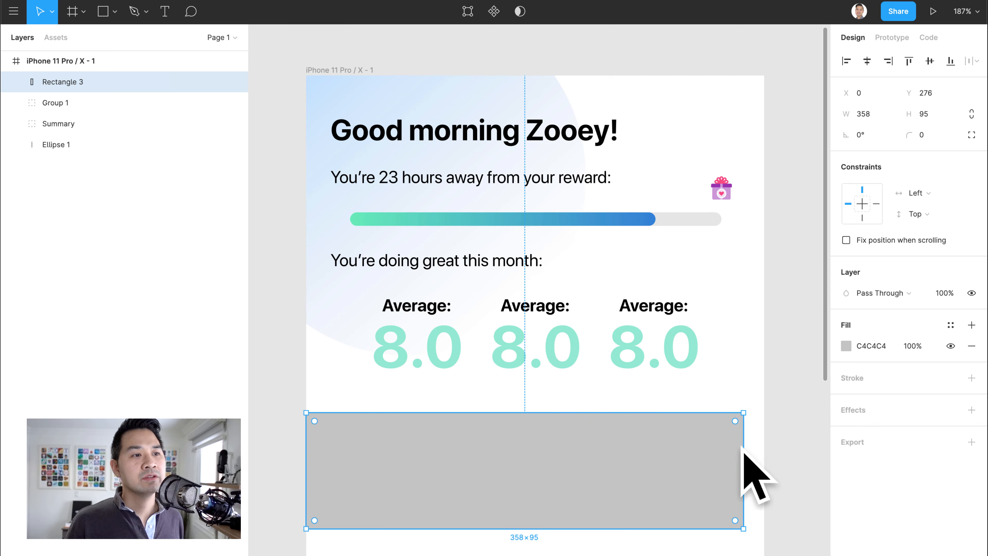
{"action": "left_click_drag", "start_coordinate": [742, 451], "coordinate": [762, 450]}
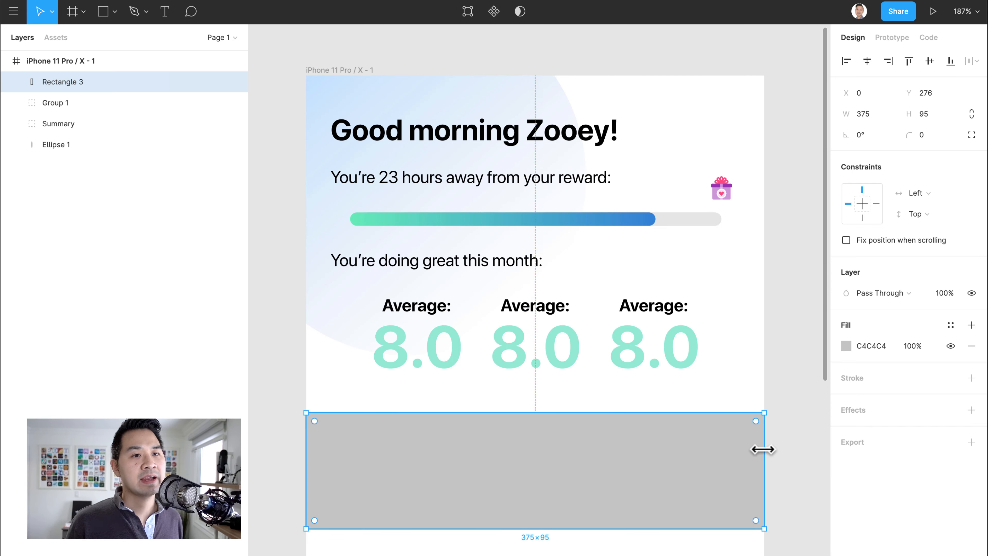
{"action": "mouse_move", "coordinate": [303, 450]}
{"action": "left_mouse_down"}
{"action": "mouse_move", "coordinate": [325, 451]}
{"action": "mouse_move", "coordinate": [306, 450]}
{"action": "left_mouse_up"}
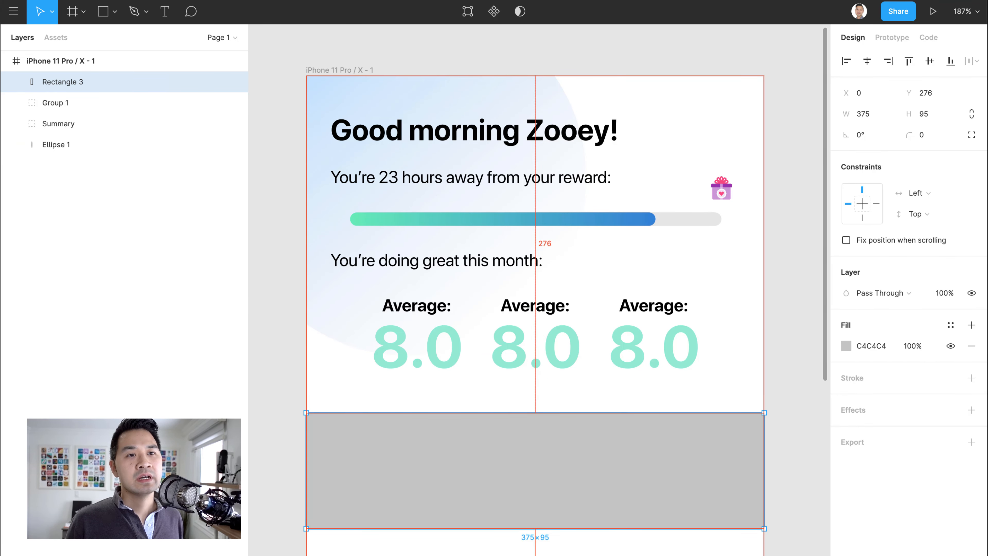
Check the Summary group's margins, set the rectangle's width to 375 - 20 - 20, and centre it in the frame at X 20.
{"action": "left_click", "coordinate": [355, 265]}
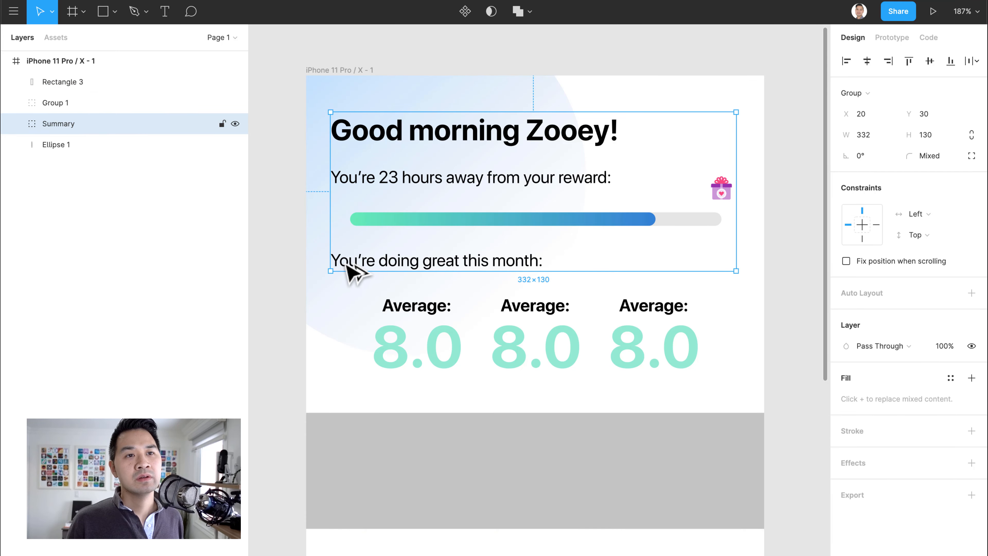
{"action": "key", "text": "alt"}
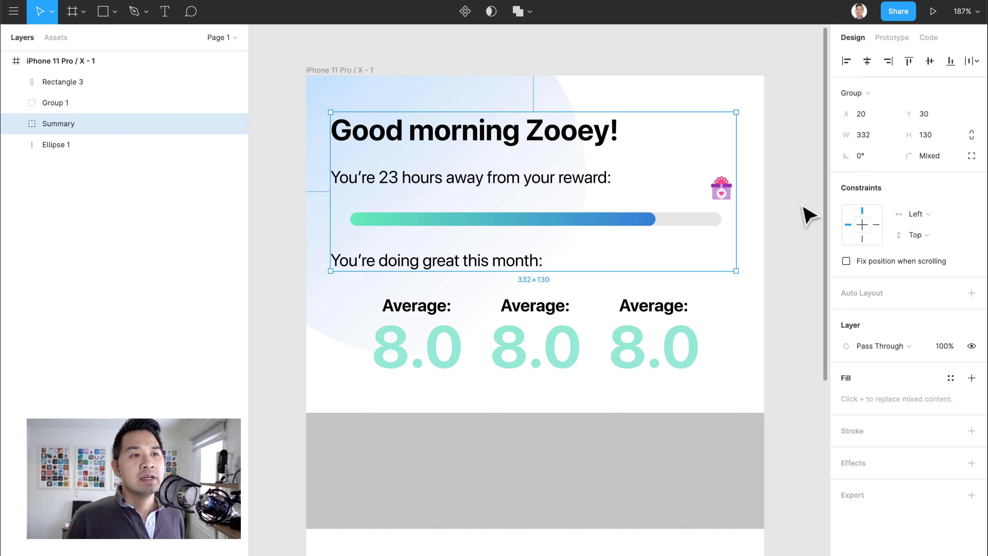
{"action": "left_click", "coordinate": [477, 454]}
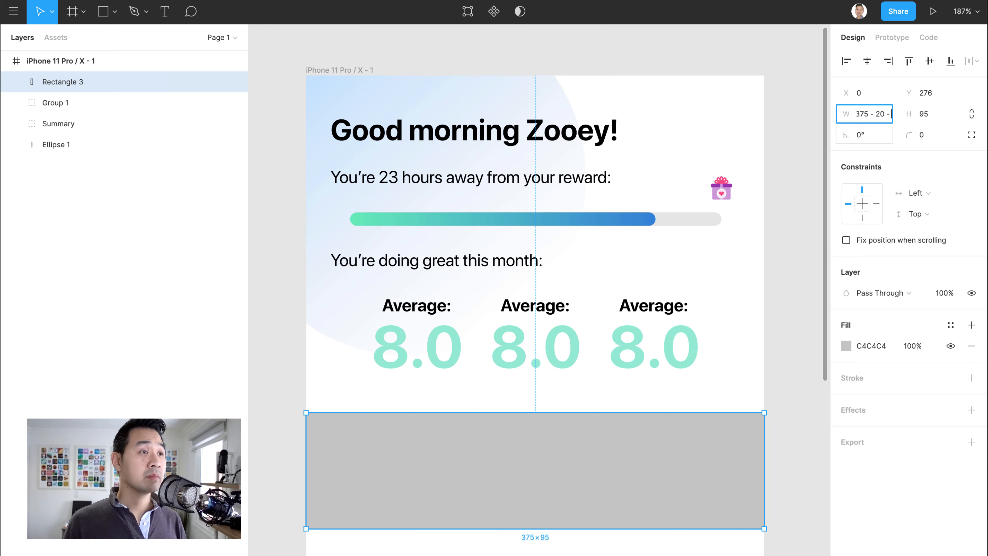
{"action": "type", "text": "20"}
{"action": "key", "text": "Return"}
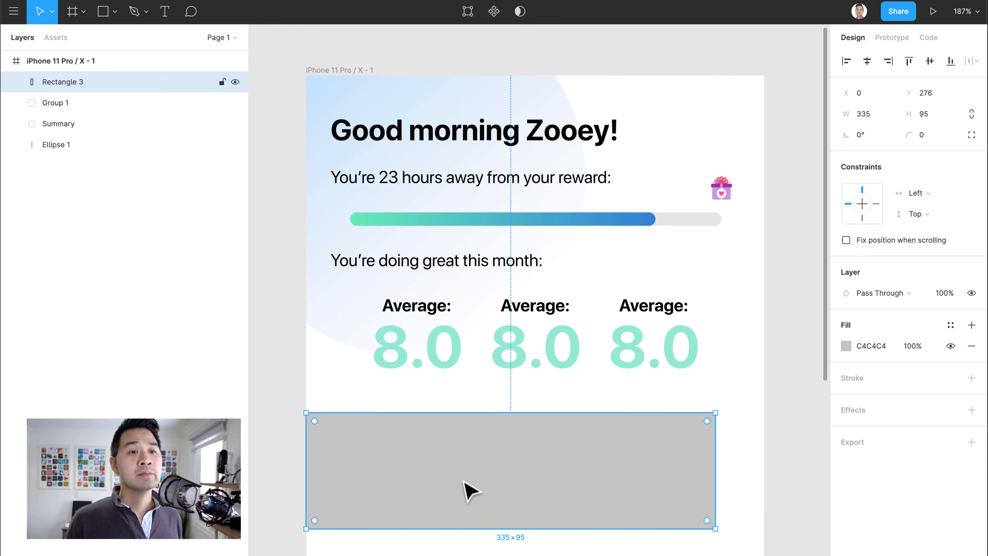
{"action": "left_click_drag", "start_coordinate": [461, 475], "coordinate": [490, 483]}
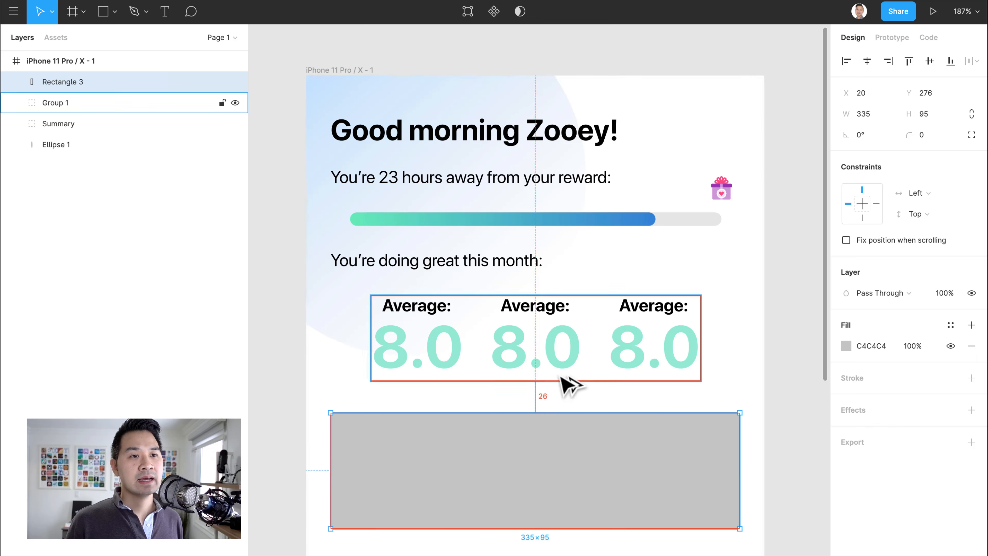
Nudge the rectangle 6 px up to Y 270, leaving 20 px below the statistics group.
{"action": "key", "text": "Up"}
{"action": "key", "text": "Up"}
{"action": "key", "text": "Up"}
{"action": "key", "text": "Up"}
{"action": "key", "text": "Up"}
{"action": "key", "text": "Up"}
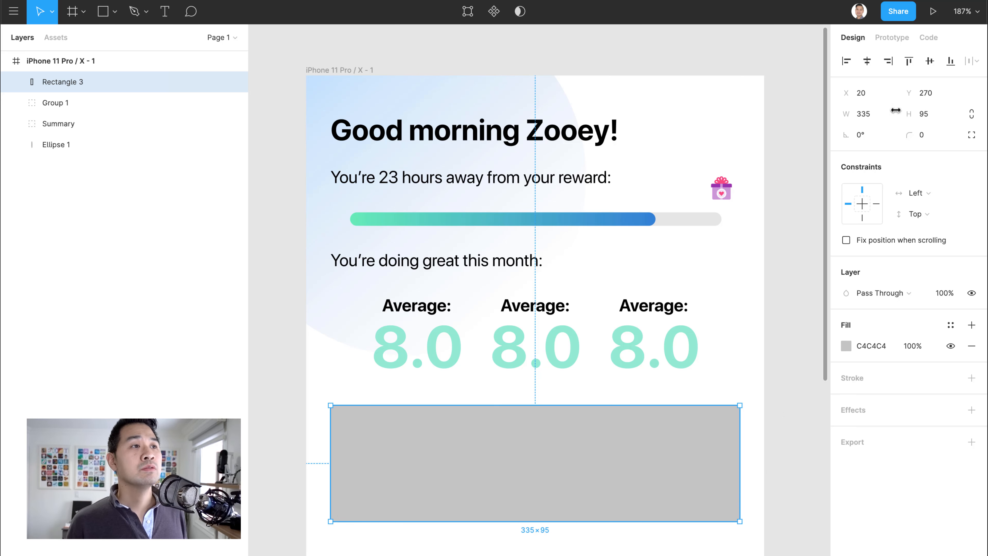
Round the rectangle's corners with a radius of 20 and reduce the radius to 10.
{"action": "type", "text": "20"}
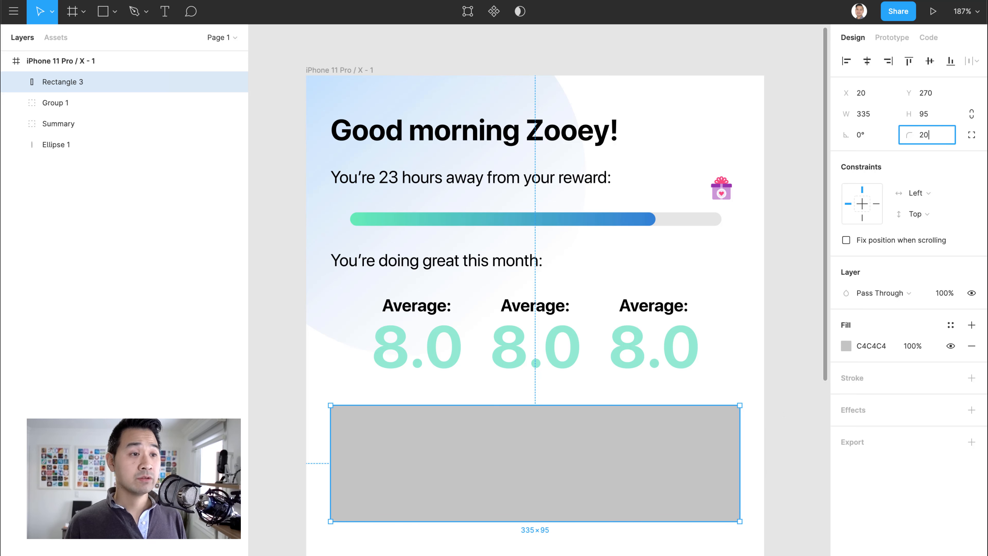
{"action": "key", "text": "Return"}
{"action": "left_click", "coordinate": [938, 132]}
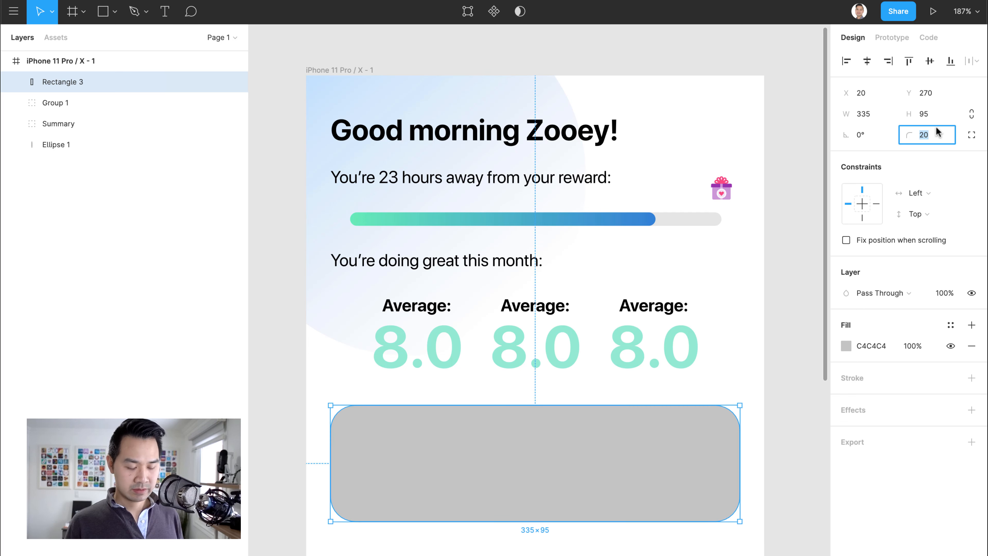
{"action": "key", "text": "Return"}
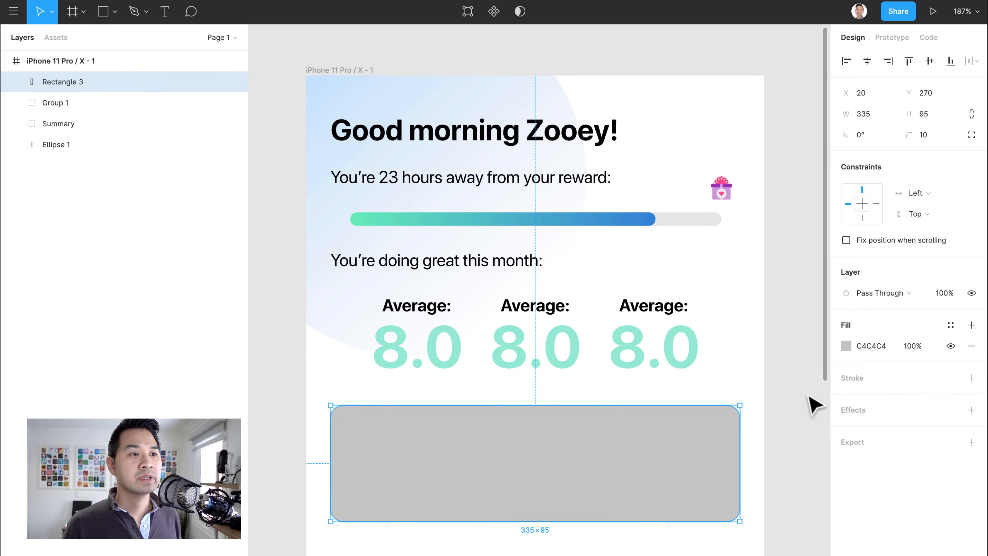
{"action": "left_click", "coordinate": [813, 403]}
Add a Drop Shadow effect to the grey rectangle and open the effect's settings.
{"action": "scroll", "coordinate": [774, 354], "scroll_direction": "down", "scroll_amount": 3}
{"action": "left_click", "coordinate": [699, 326]}
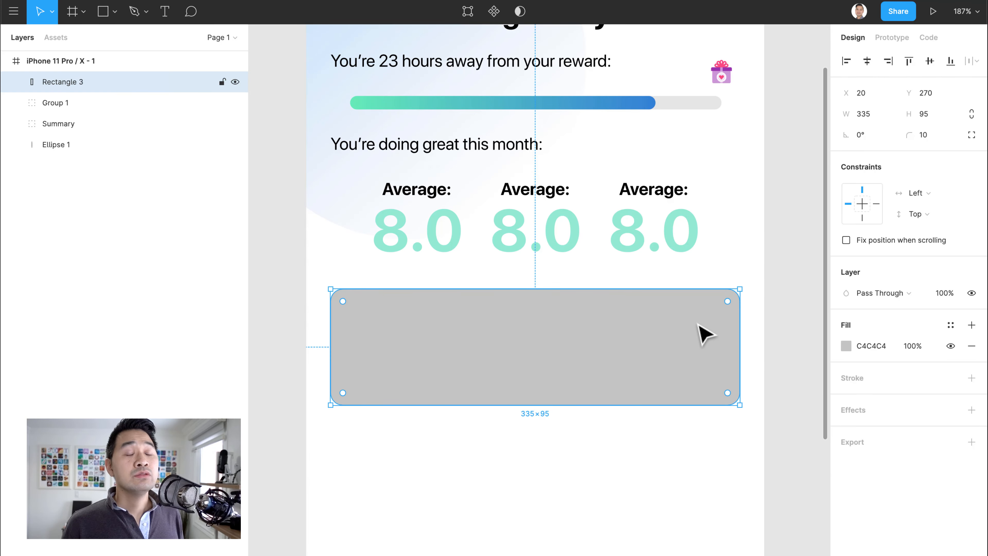
{"action": "left_click", "coordinate": [971, 410]}
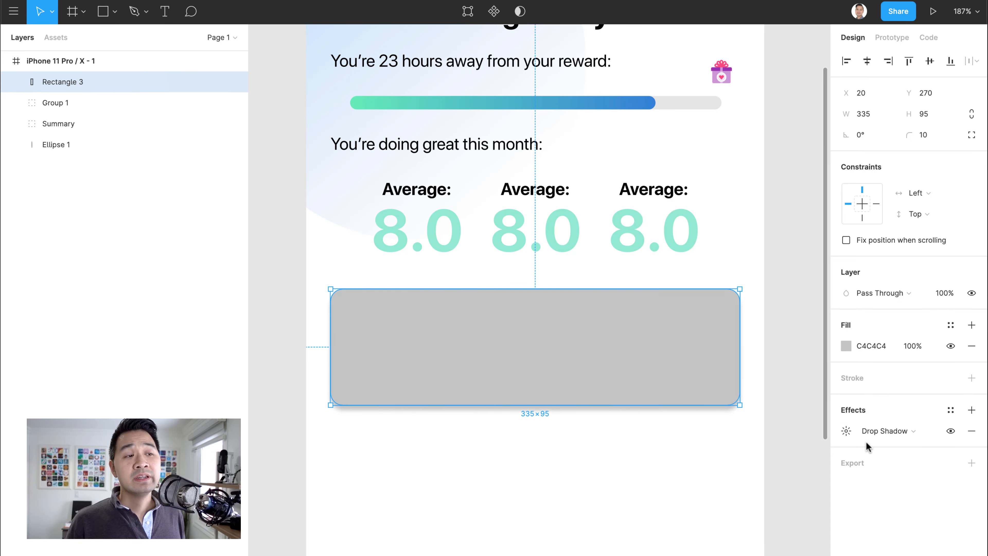
{"action": "left_click", "coordinate": [847, 431]}
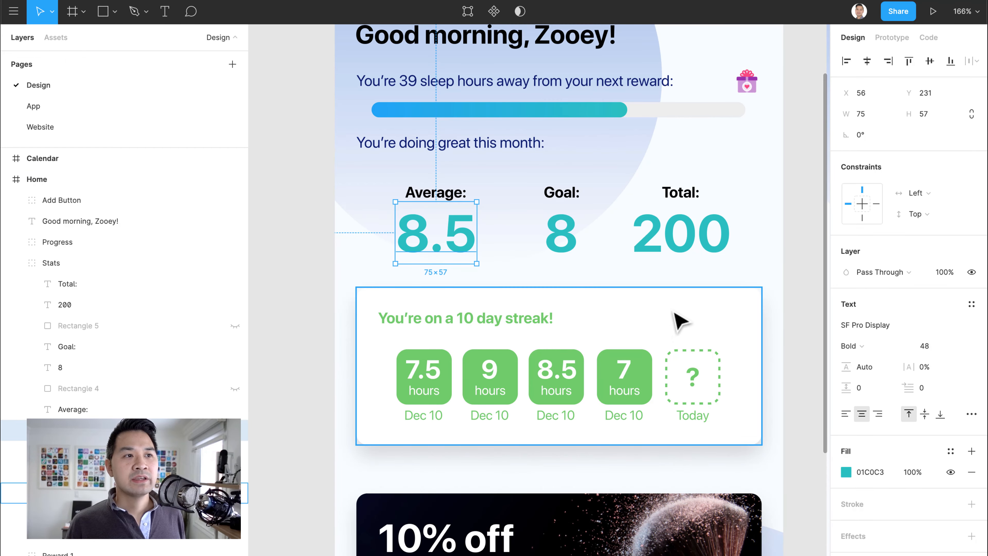
In the finished reference design, examine the drop shadow values and shadow colour of the white streak card's background.
{"action": "left_click", "coordinate": [678, 322]}
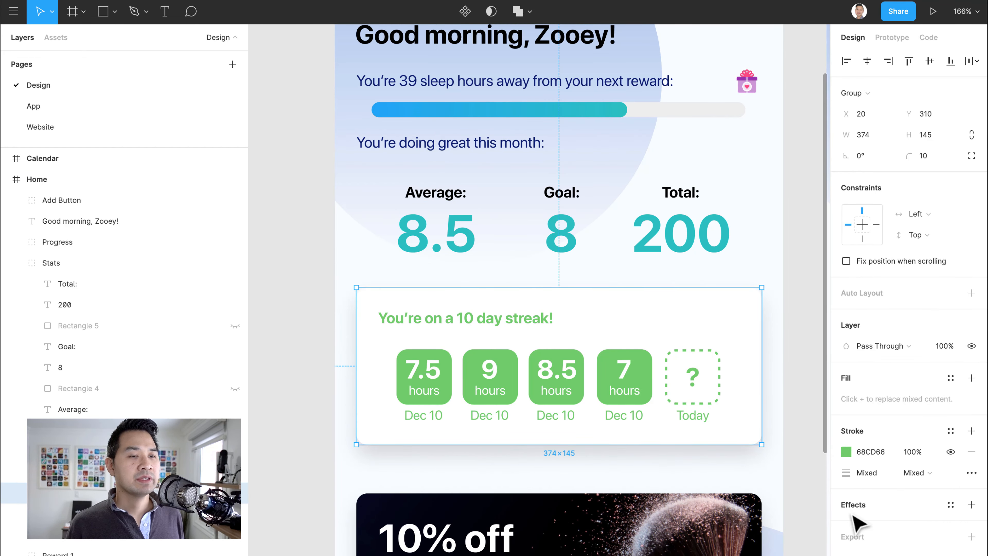
{"action": "left_click", "coordinate": [14, 494]}
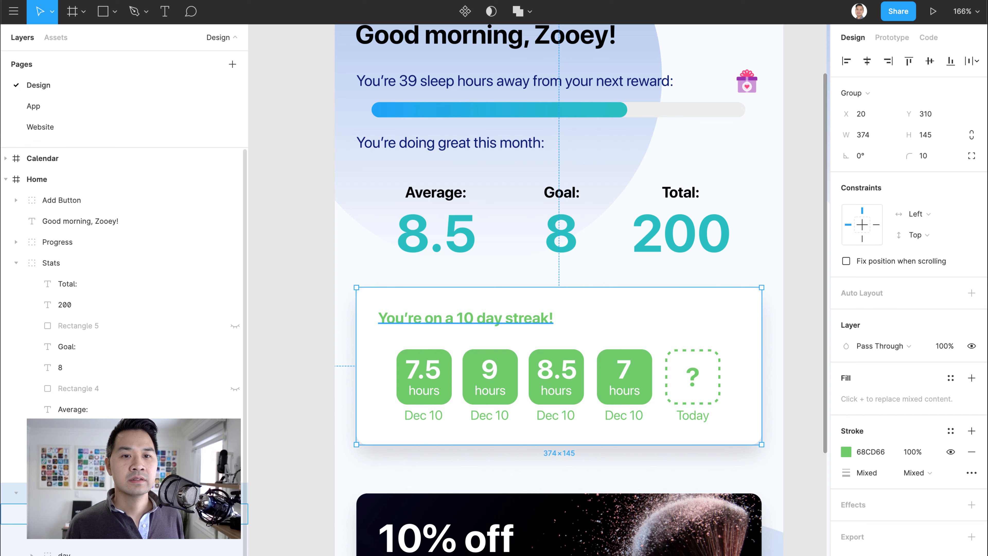
{"action": "scroll", "coordinate": [78, 525], "scroll_direction": "down", "scroll_amount": 3}
{"action": "left_click", "coordinate": [89, 544]}
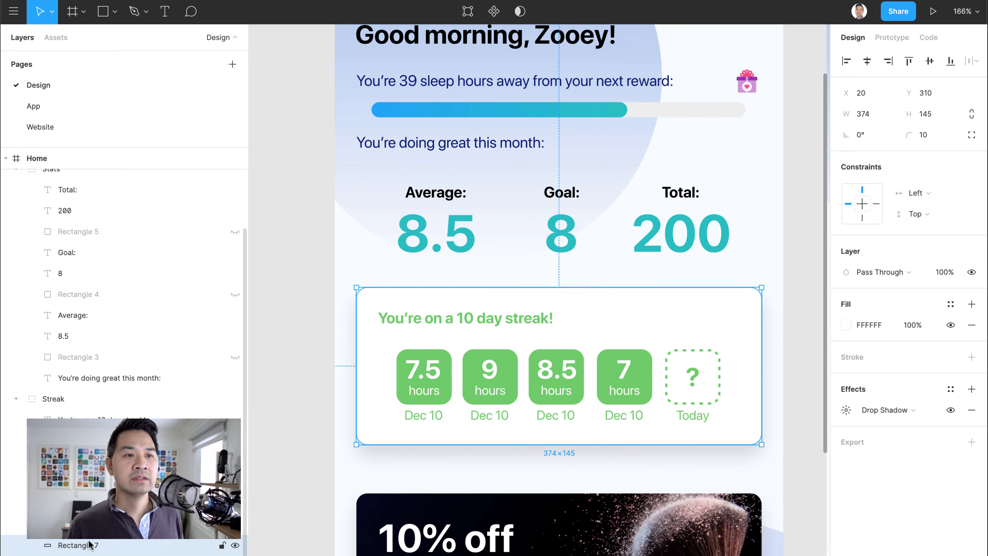
{"action": "left_click", "coordinate": [847, 410]}
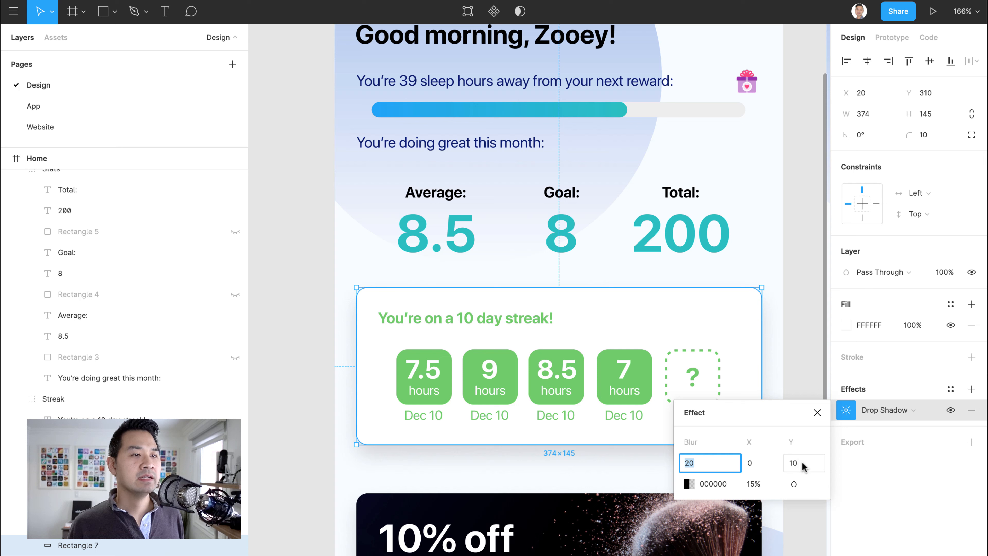
{"action": "left_click", "coordinate": [690, 485]}
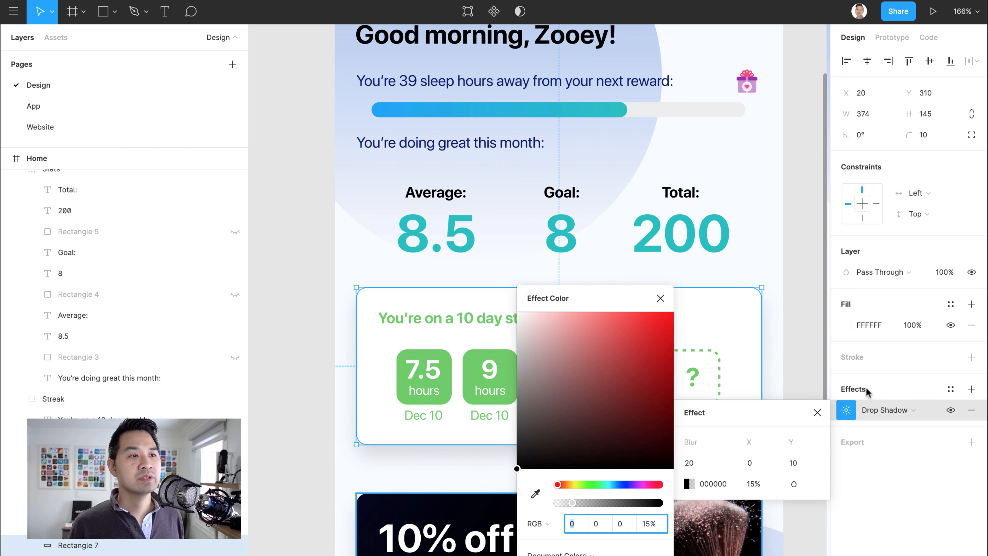
{"action": "left_click", "coordinate": [817, 412]}
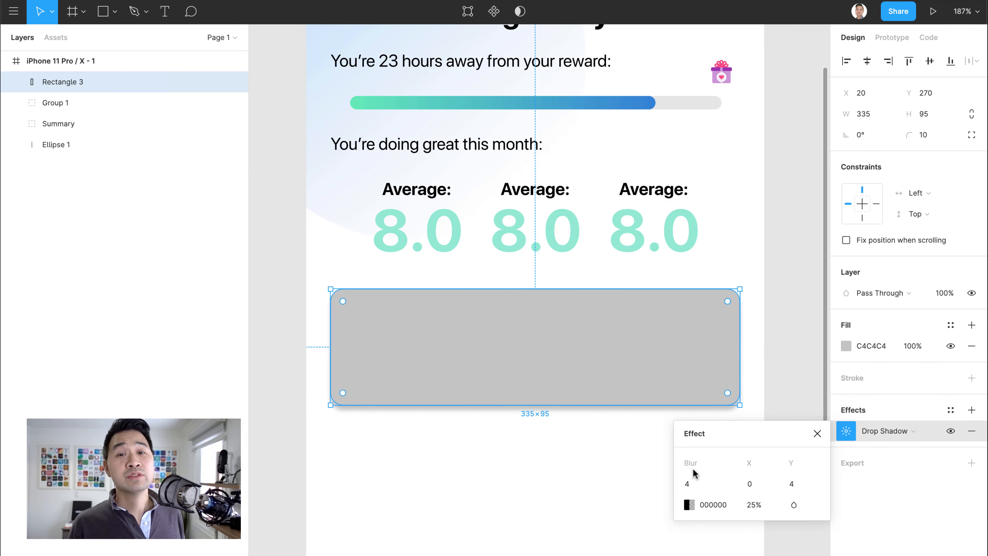
Set the grey rectangle's drop shadow to a blur of 20 and a Y offset of 10.
{"action": "left_click", "coordinate": [706, 486]}
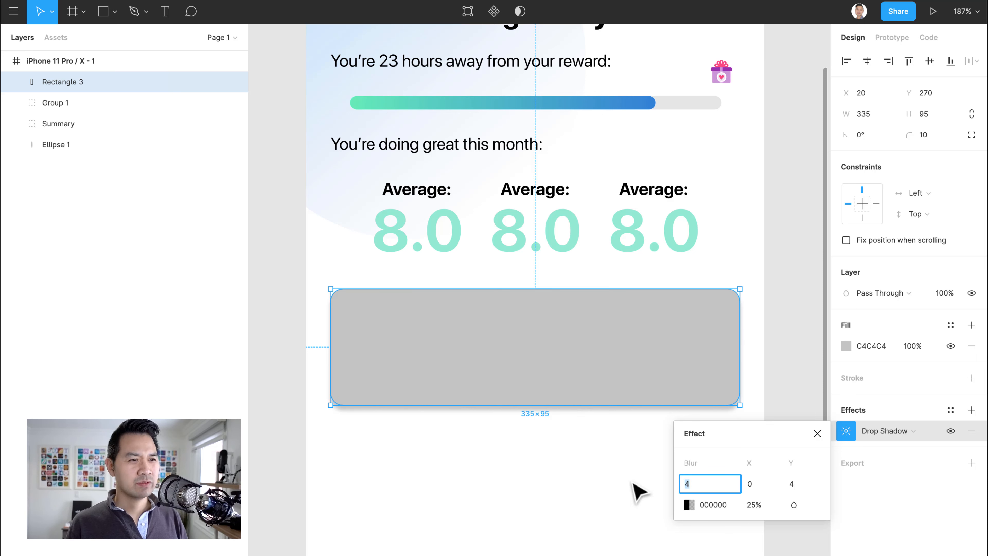
{"action": "type", "text": "20"}
{"action": "key", "text": "Tab"}
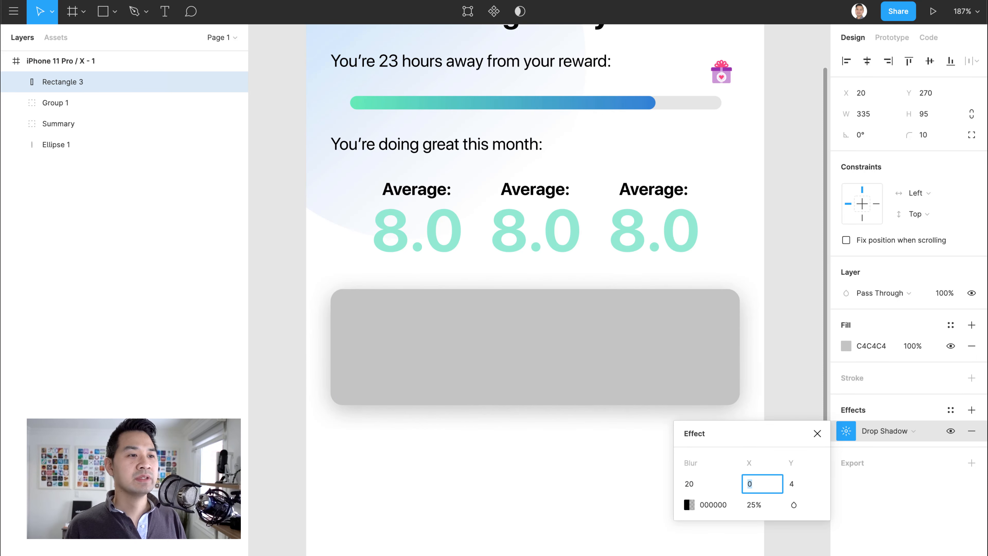
{"action": "key", "text": "Tab"}
{"action": "type", "text": "10"}
{"action": "key", "text": "Tab"}
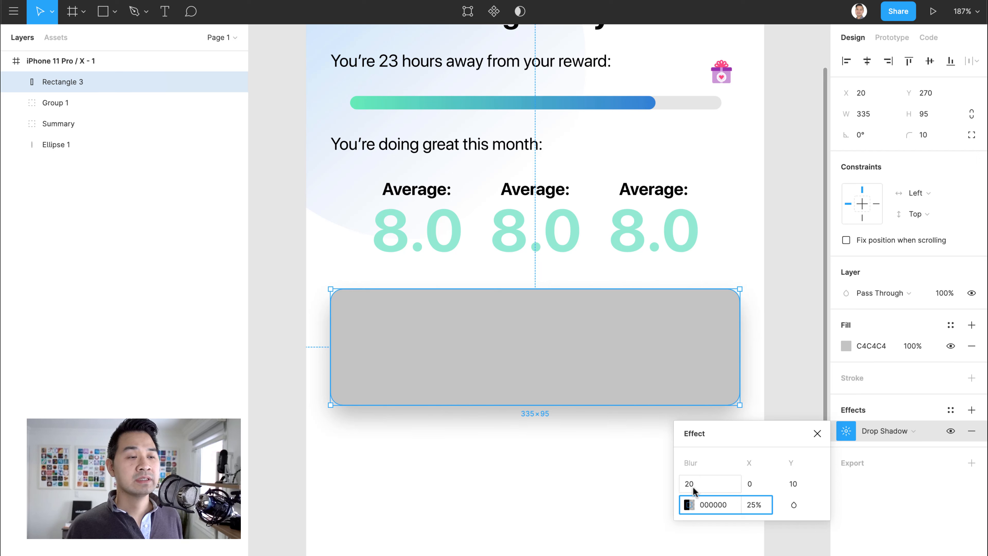
Lower the drop shadow colour's opacity to 15% and close the effect settings.
{"action": "left_click", "coordinate": [689, 505]}
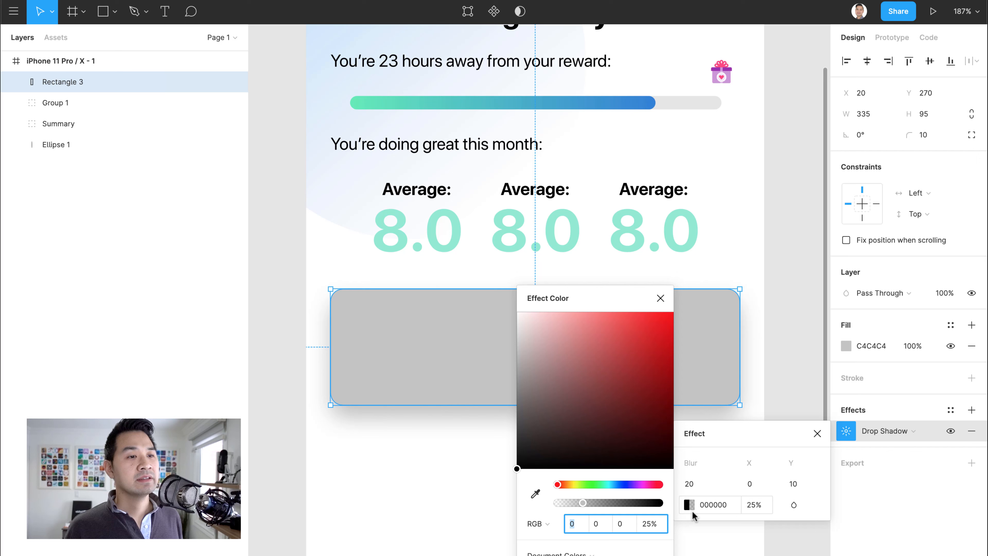
{"action": "left_click", "coordinate": [645, 524]}
{"action": "type", "text": "15"}
{"action": "key", "text": "Return"}
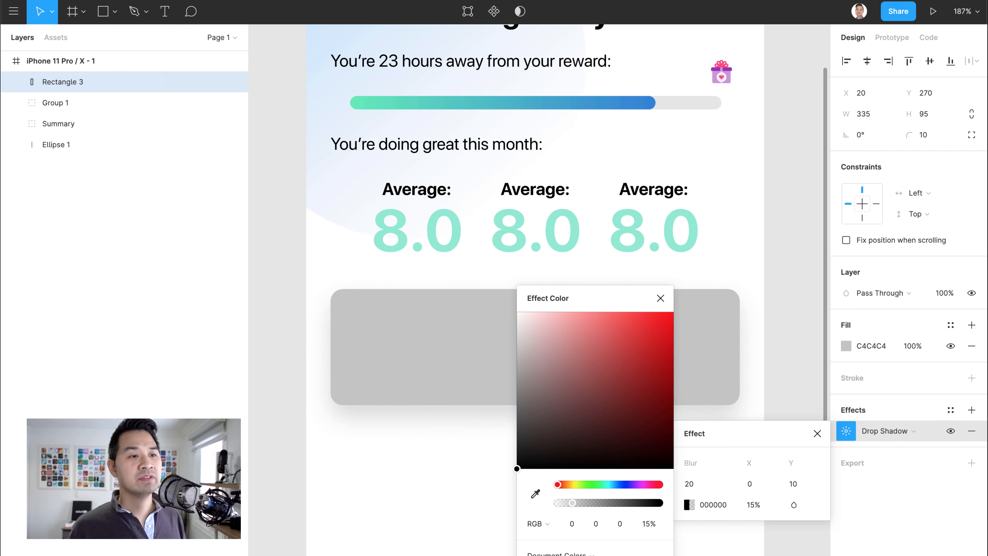
{"action": "key", "text": "Escape"}
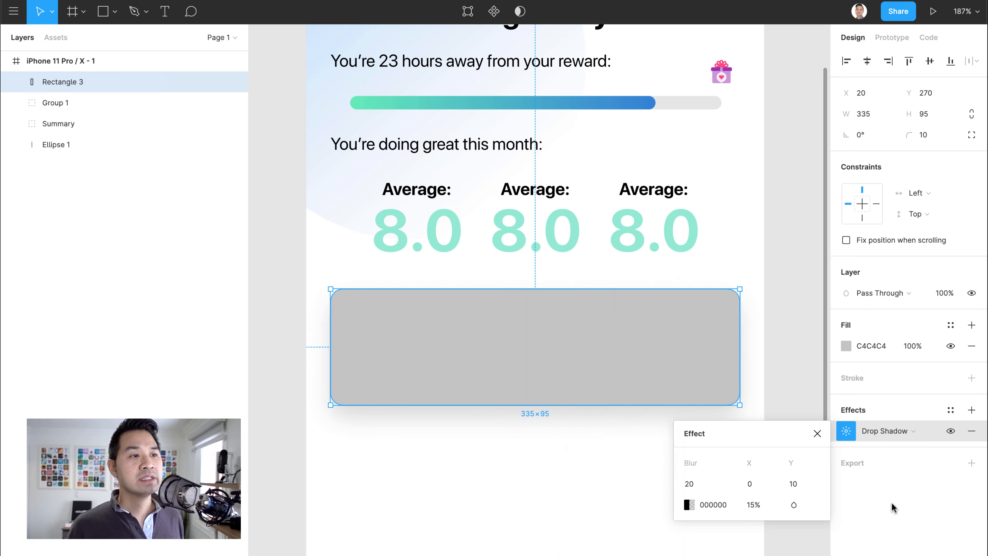
{"action": "left_click", "coordinate": [817, 434]}
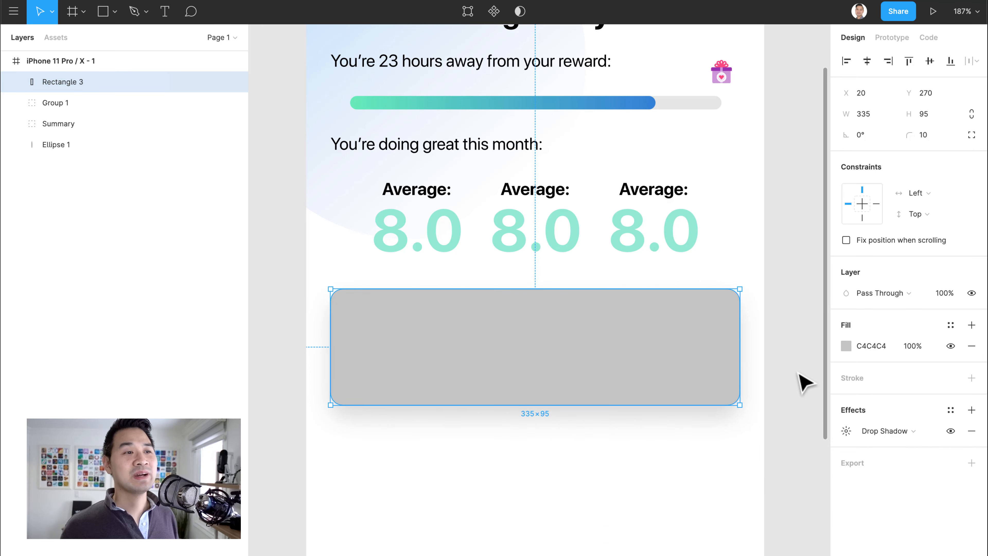
{"action": "left_click", "coordinate": [790, 313]}
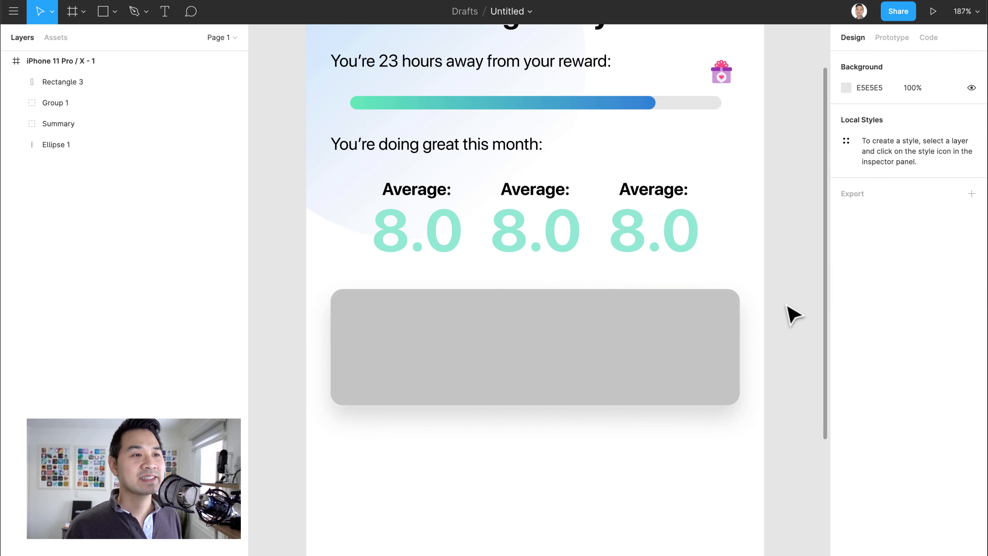
Change the grey rectangle's fill to white, FFFFFF.
{"action": "left_click", "coordinate": [647, 330]}
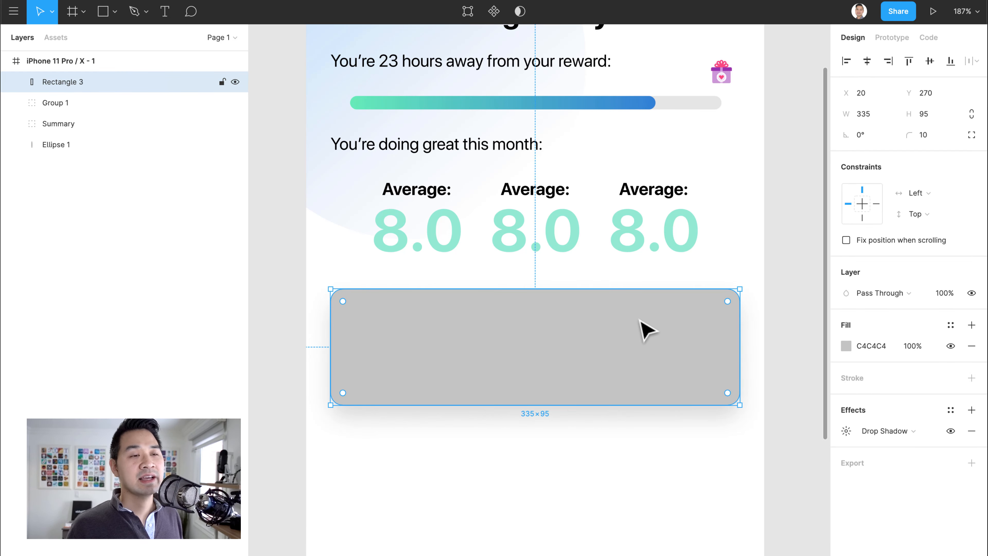
{"action": "left_click", "coordinate": [846, 346]}
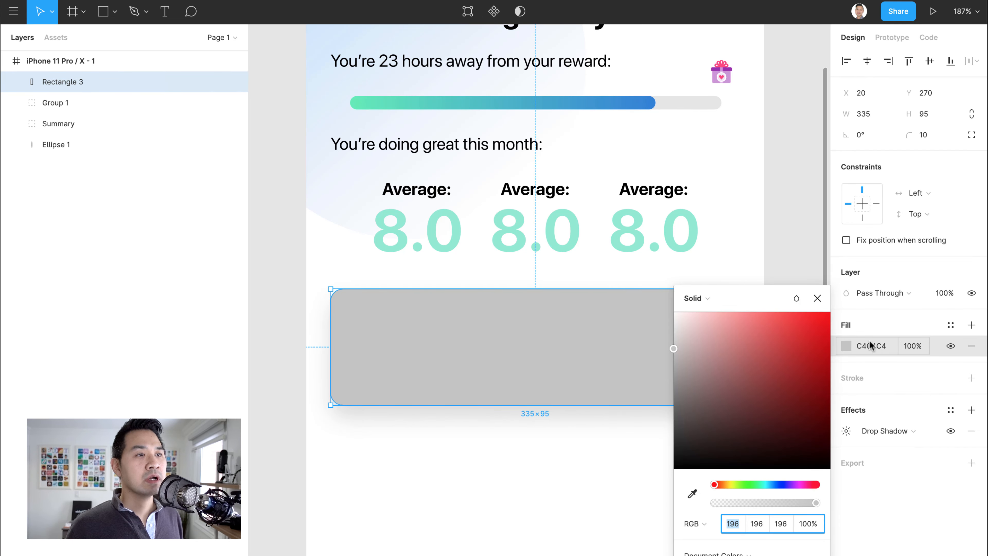
{"action": "left_click_drag", "start_coordinate": [803, 315], "coordinate": [602, 305]}
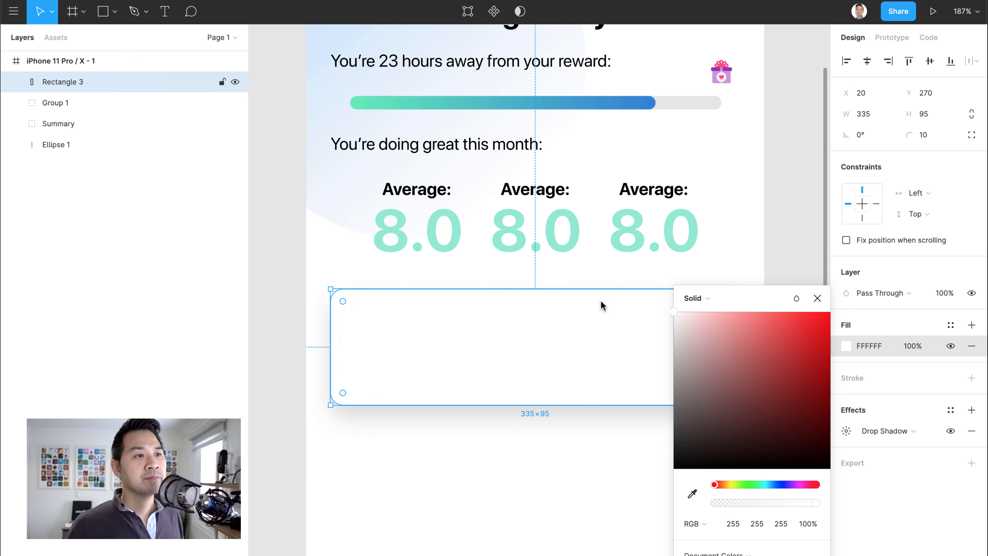
{"action": "left_click", "coordinate": [817, 298]}
{"action": "left_click", "coordinate": [877, 346]}
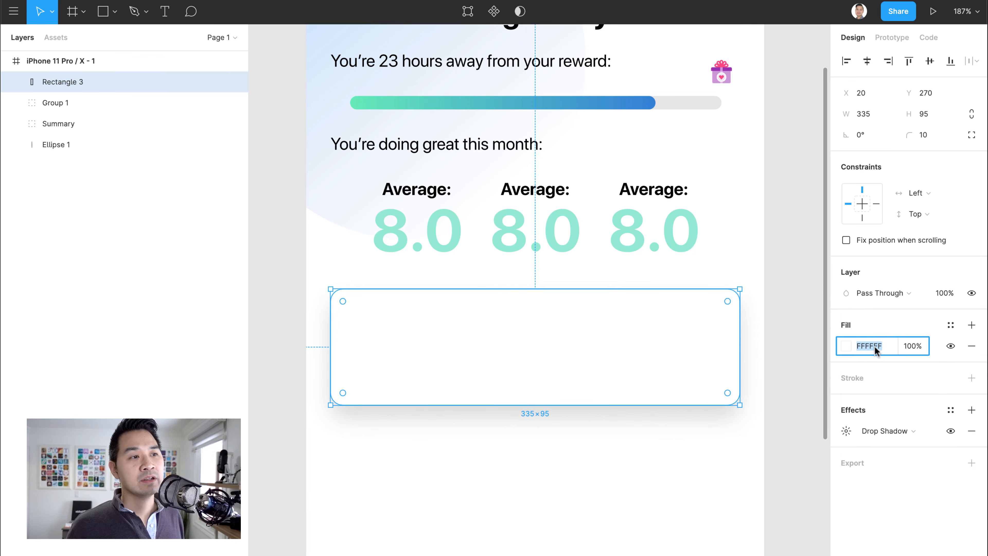
{"action": "left_click", "coordinate": [803, 329]}
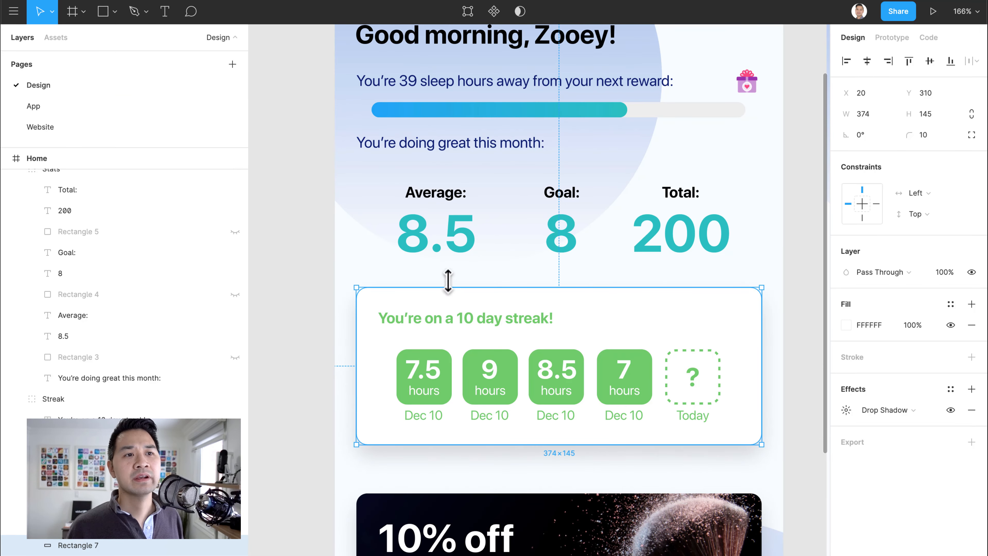
In the finished reference design, examine the text settings of the streak heading and the first day tile's date, number and hours label.
{"action": "left_click", "coordinate": [467, 319]}
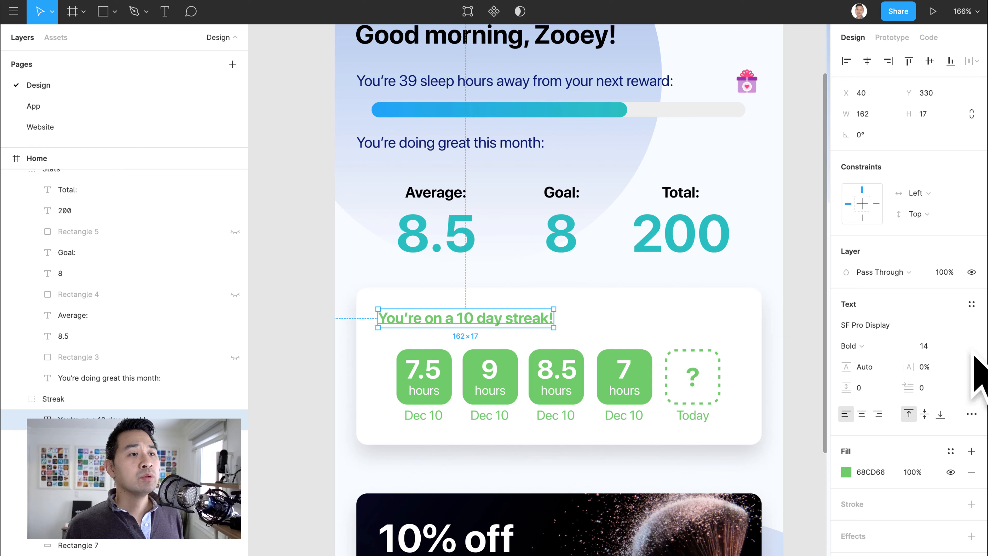
{"action": "left_click", "coordinate": [445, 358]}
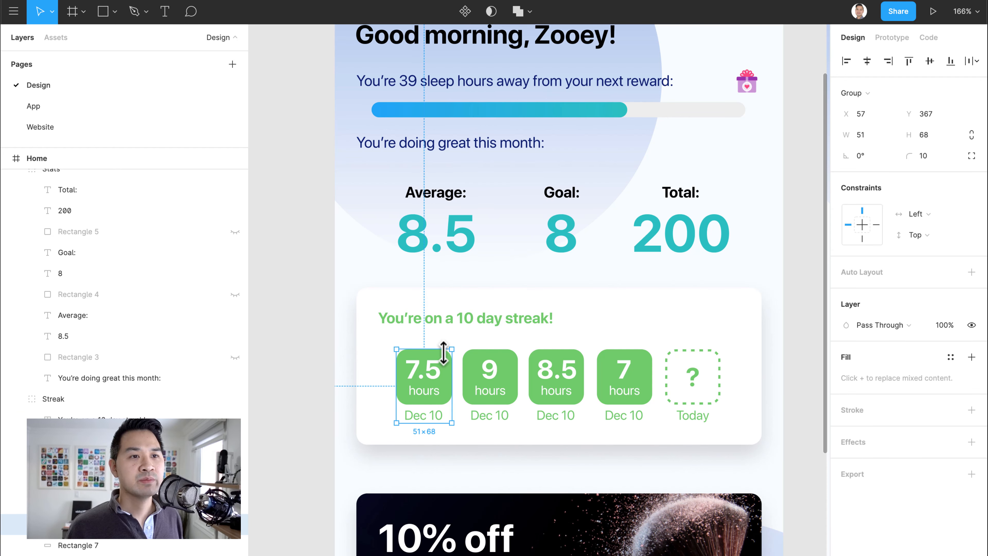
{"action": "left_click", "coordinate": [418, 425]}
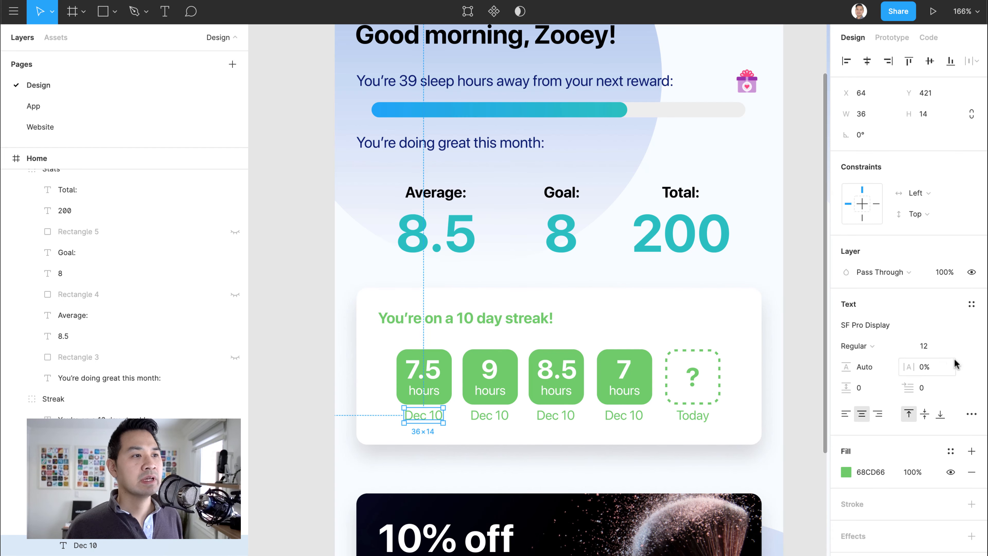
{"action": "left_click", "coordinate": [434, 377]}
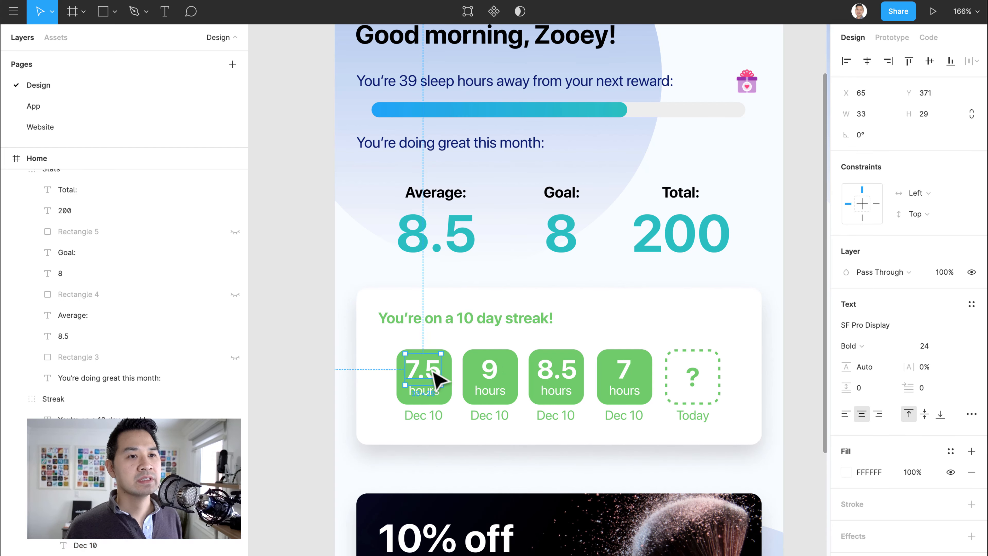
{"action": "left_click", "coordinate": [432, 395]}
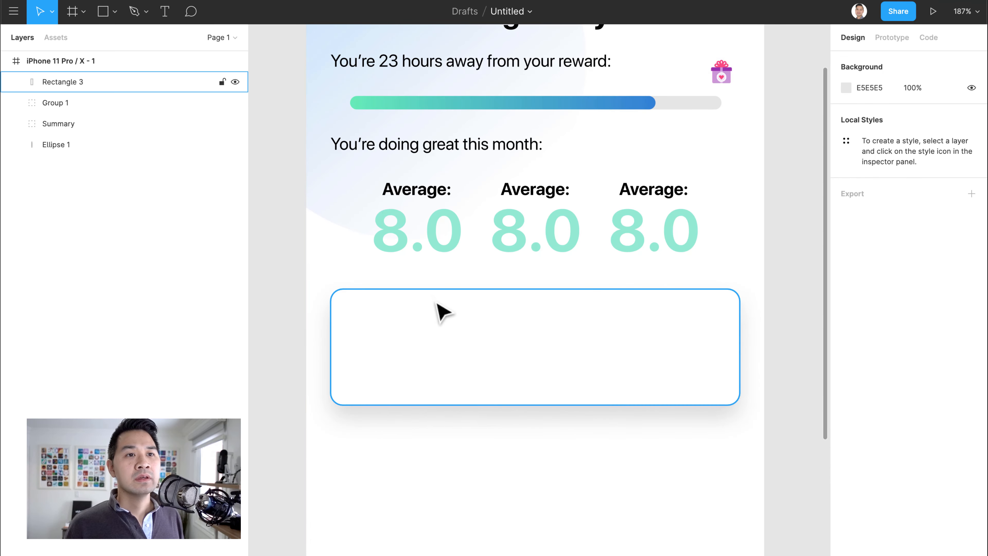
Add the bold text "You’re on a 10 day streak!" in the upper part of the white card.
{"action": "left_click", "coordinate": [443, 314]}
{"action": "key", "text": "t"}
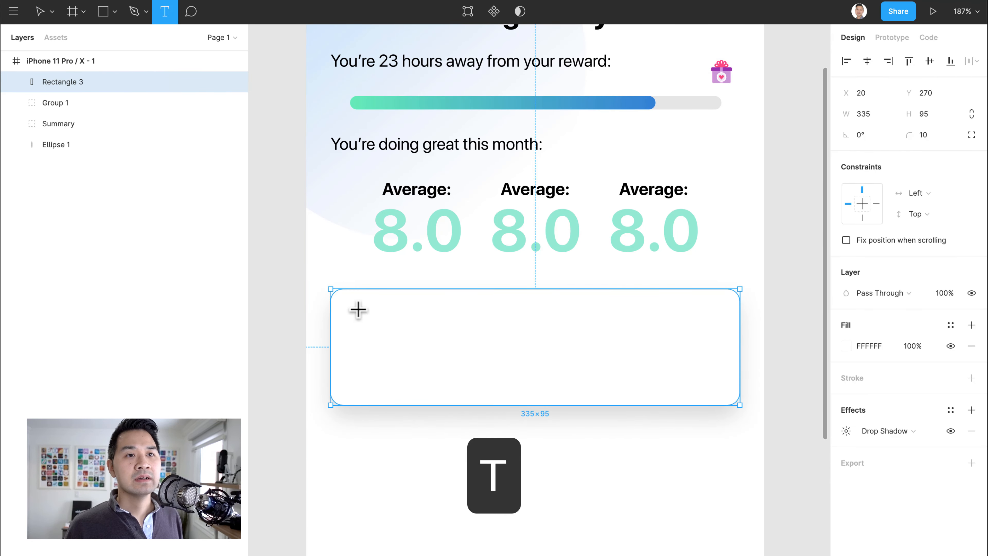
{"action": "left_click", "coordinate": [360, 313]}
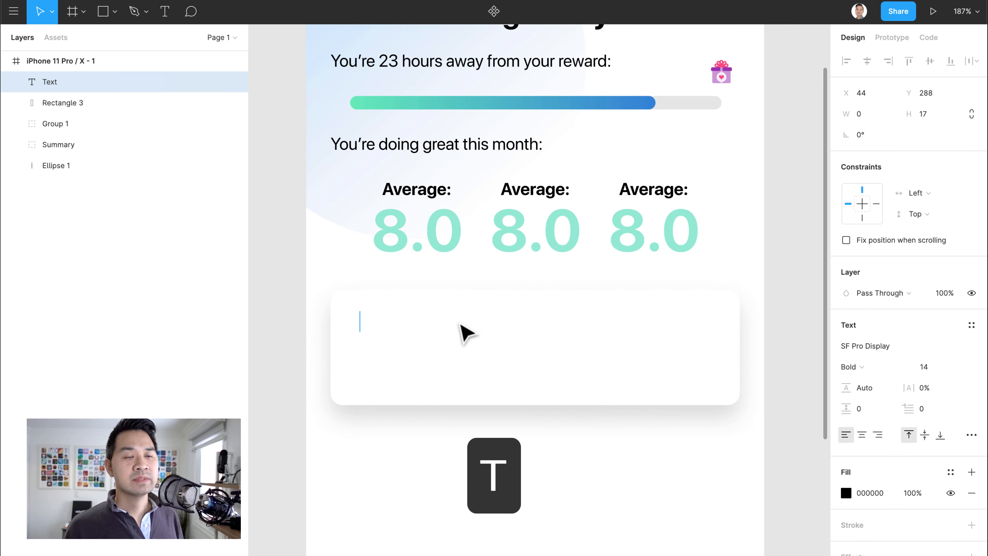
{"action": "type", "text": "You’re on a "}
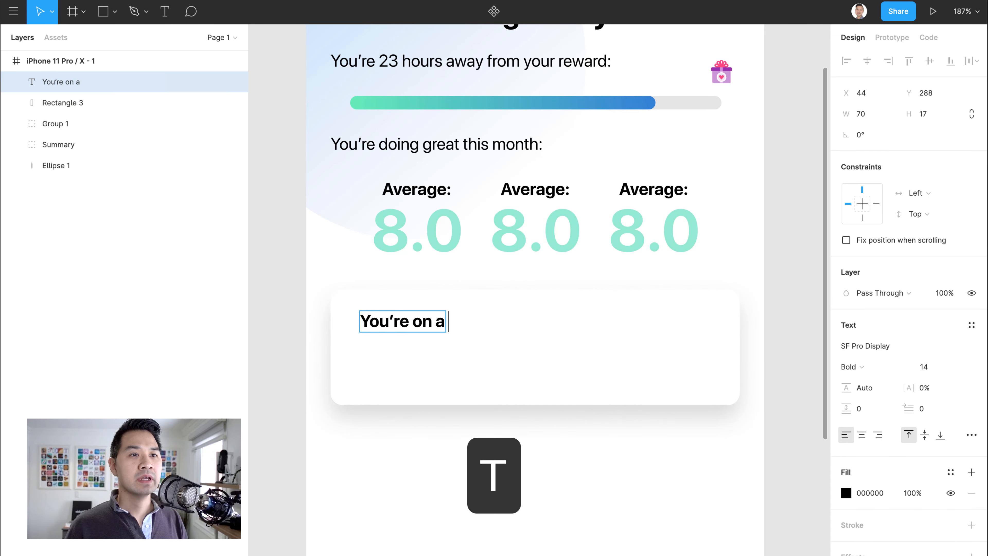
{"action": "type", "text": "10 day st"}
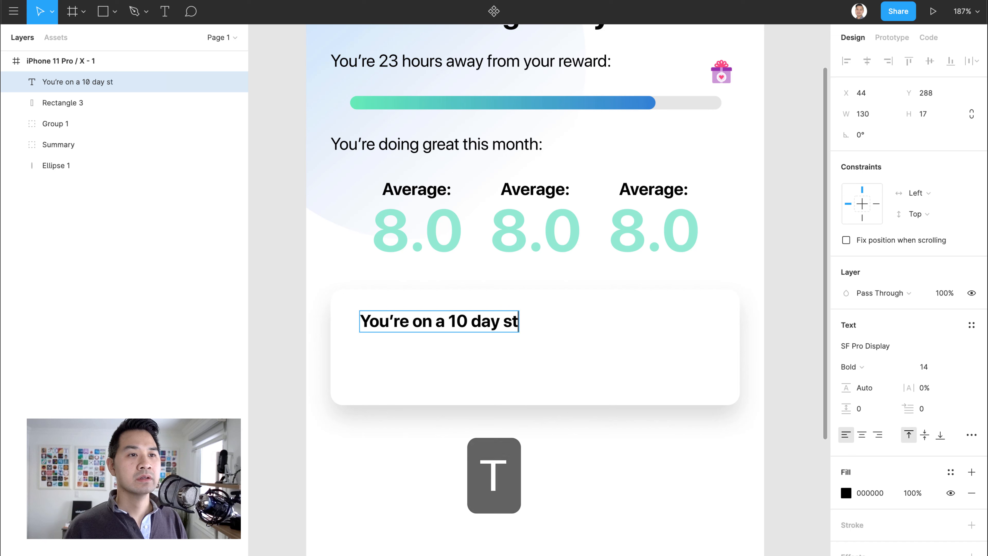
{"action": "type", "text": "reak!"}
Set the streak heading's font size to 12.
{"action": "key", "text": "super+a"}
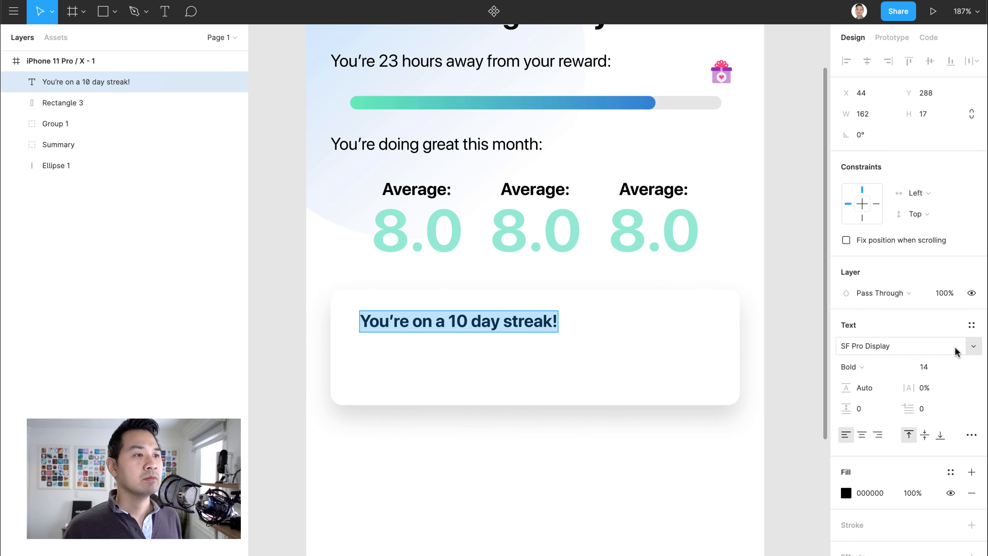
{"action": "left_click", "coordinate": [936, 369]}
{"action": "key", "text": "Return"}
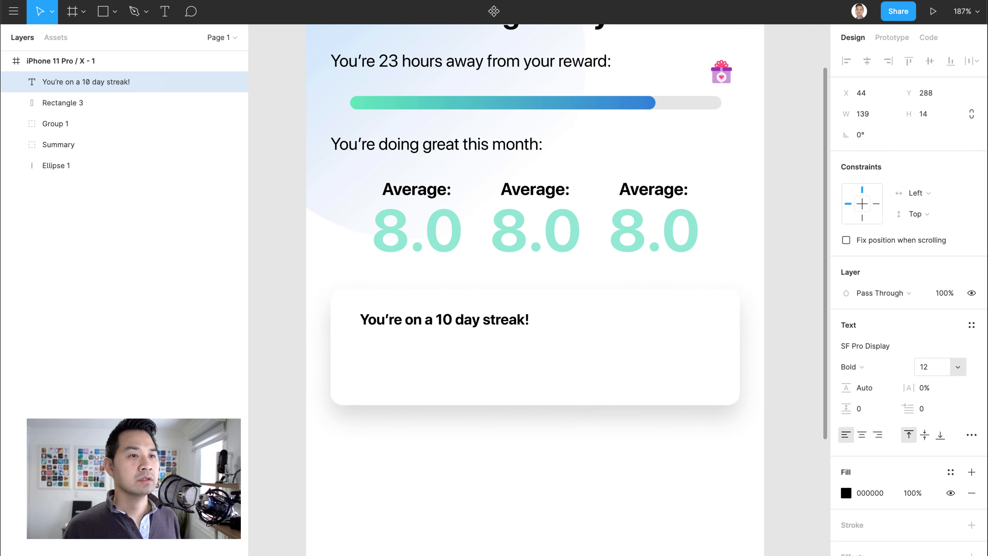
{"action": "key", "text": "Return"}
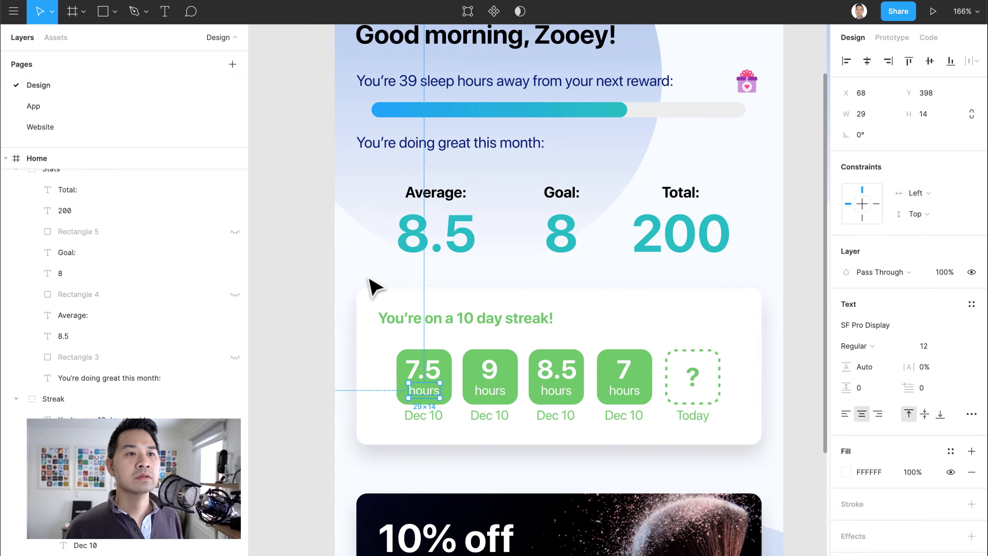
Check the reference heading's colour and recolour the new streak heading green, 5DD432.
{"action": "left_click", "coordinate": [412, 326]}
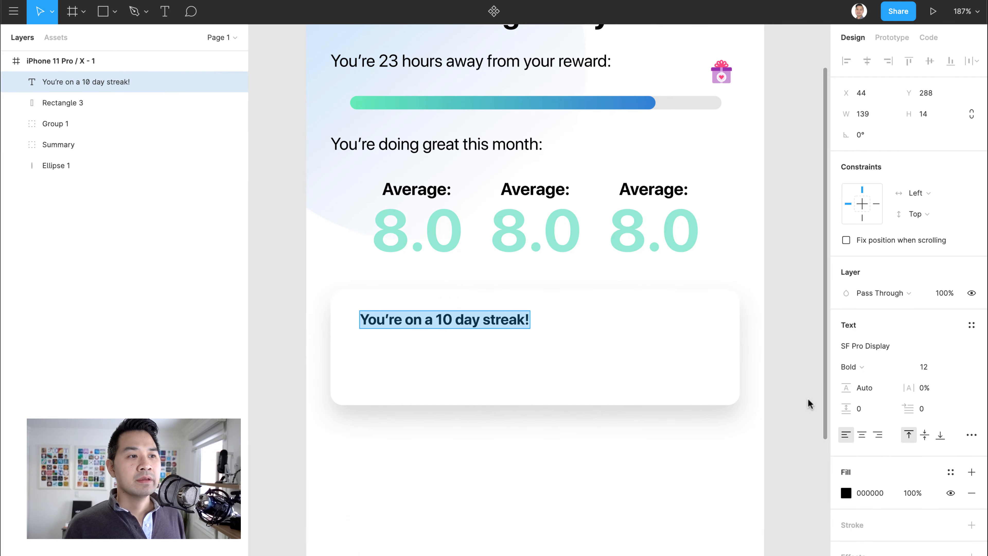
{"action": "left_click", "coordinate": [846, 492]}
{"action": "left_click", "coordinate": [742, 485]}
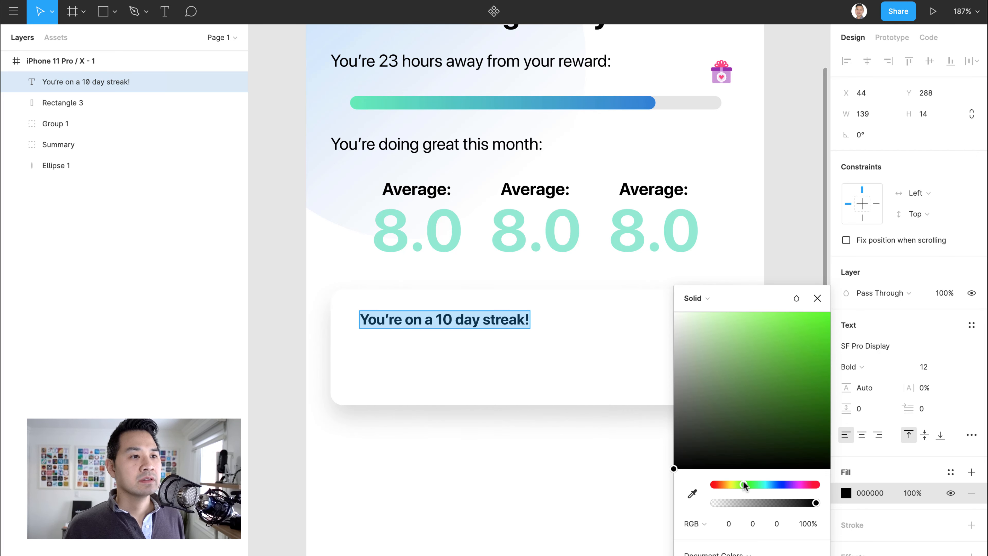
{"action": "left_click", "coordinate": [791, 300]}
{"action": "left_click", "coordinate": [759, 334]}
{"action": "left_click_drag", "start_coordinate": [806, 388], "coordinate": [792, 340]}
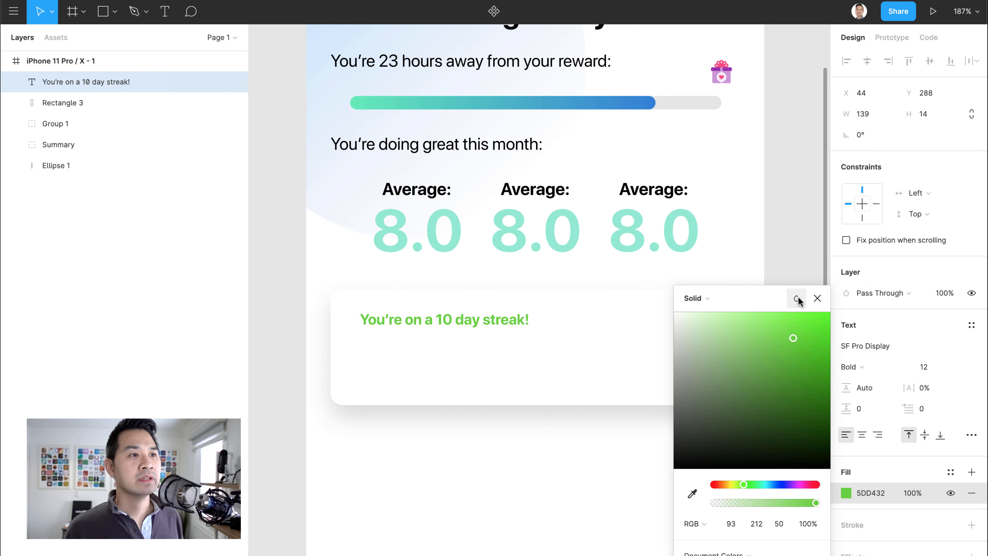
{"action": "left_click", "coordinate": [818, 299]}
Move the streak heading to X 30, Y 280, 10 px inside the white card's left and top edges.
{"action": "left_click", "coordinate": [438, 317]}
{"action": "left_click", "coordinate": [569, 320]}
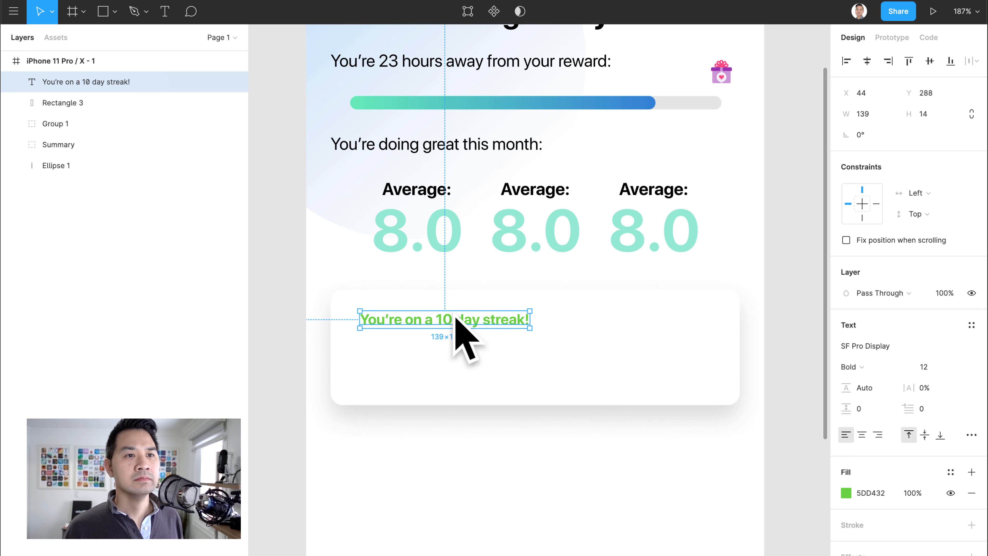
{"action": "left_click_drag", "start_coordinate": [420, 311], "coordinate": [399, 321]}
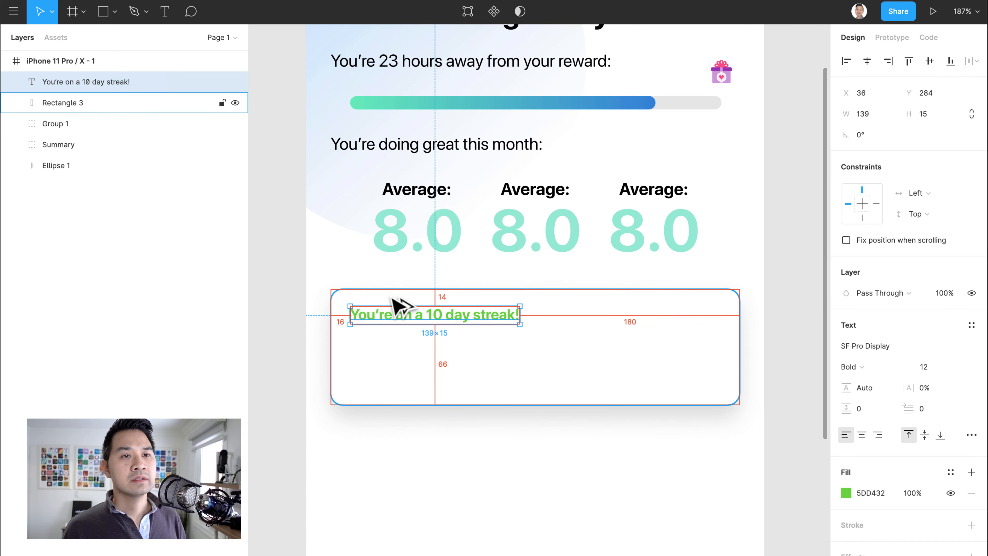
{"action": "key", "text": "Left"}
{"action": "key", "text": "Left"}
{"action": "key", "text": "Left"}
{"action": "key", "text": "Left"}
{"action": "key", "text": "Left"}
{"action": "key", "text": "Left"}
{"action": "key", "text": "Up"}
{"action": "key", "text": "Up"}
{"action": "key", "text": "Up"}
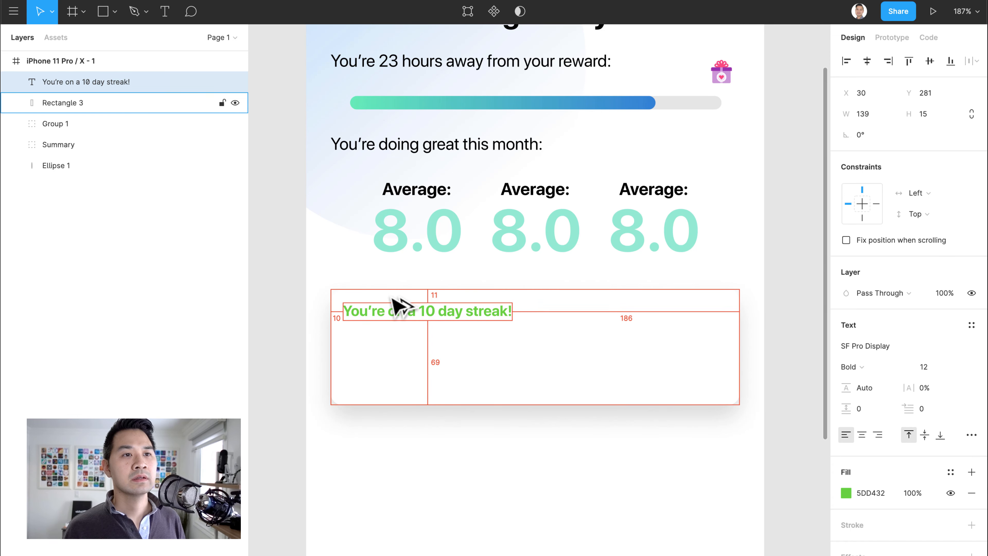
{"action": "key", "text": "Up"}
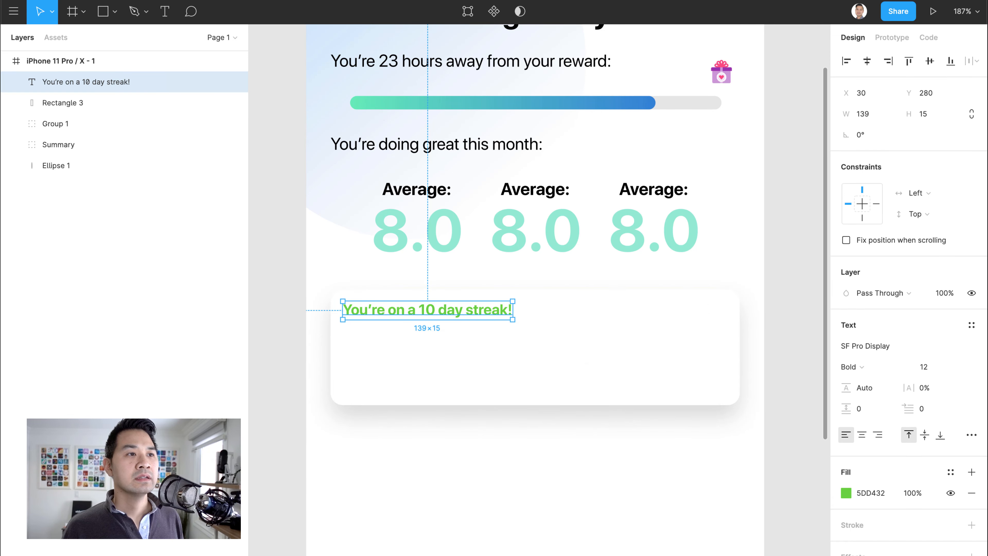
{"action": "left_click", "coordinate": [805, 288]}
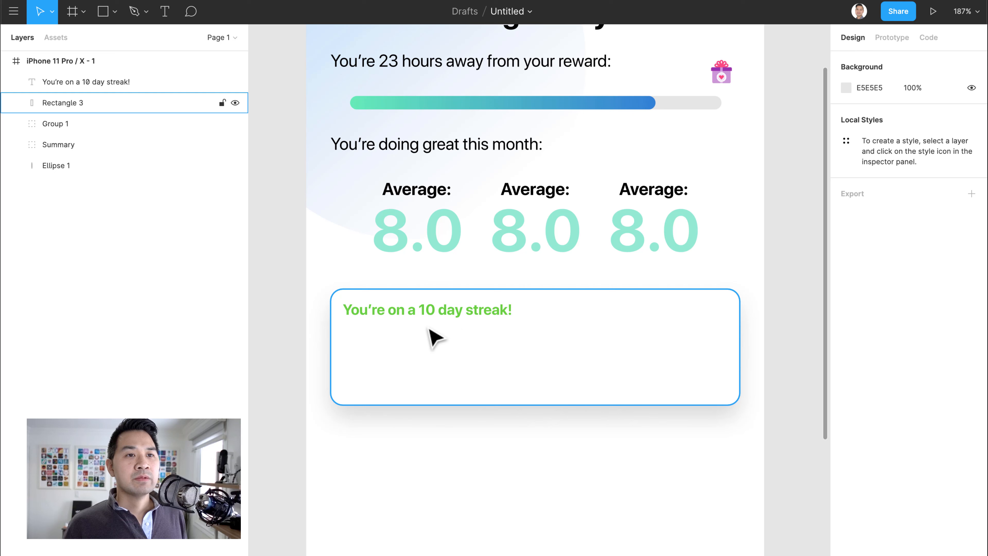
Draw a 46 × 46 square below the streak heading in the white card, placed at X 30, Y 304.
{"action": "key", "text": "r"}
{"action": "left_click", "coordinate": [114, 13]}
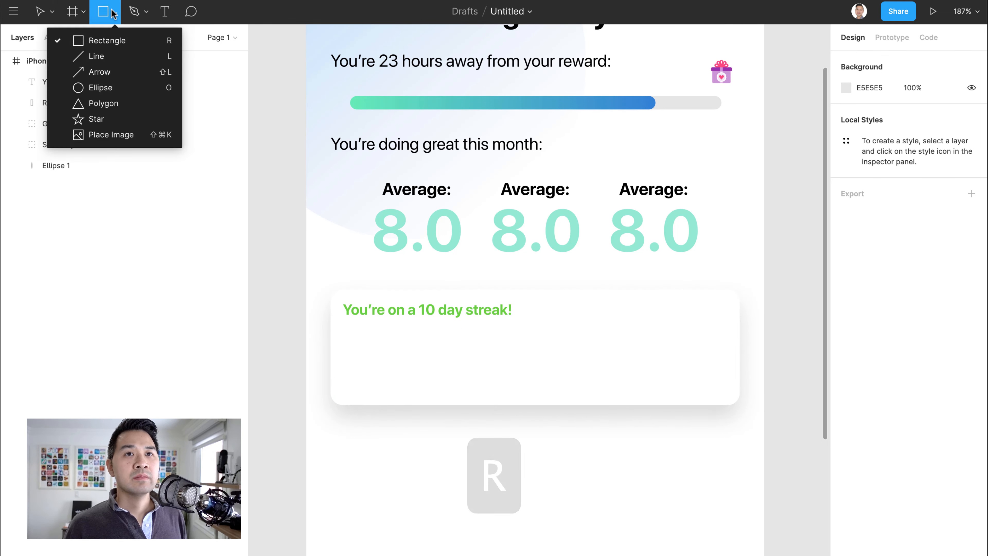
{"action": "left_click", "coordinate": [111, 38]}
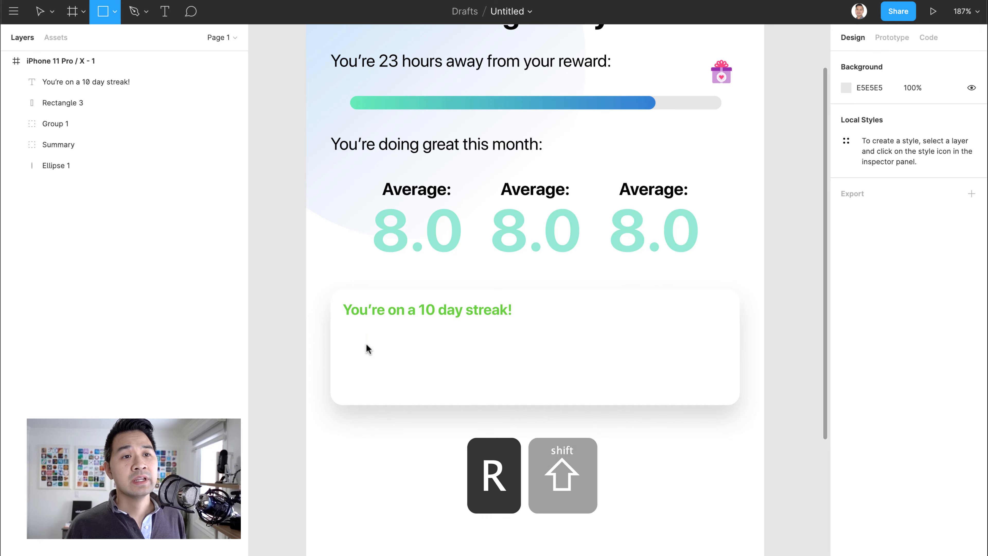
{"action": "mouse_move", "coordinate": [355, 332]}
{"action": "left_mouse_down"}
{"action": "mouse_move", "coordinate": [399, 378]}
{"action": "mouse_move", "coordinate": [371, 345]}
{"action": "left_mouse_up"}
{"action": "left_click_drag", "start_coordinate": [392, 383], "coordinate": [393, 386]}
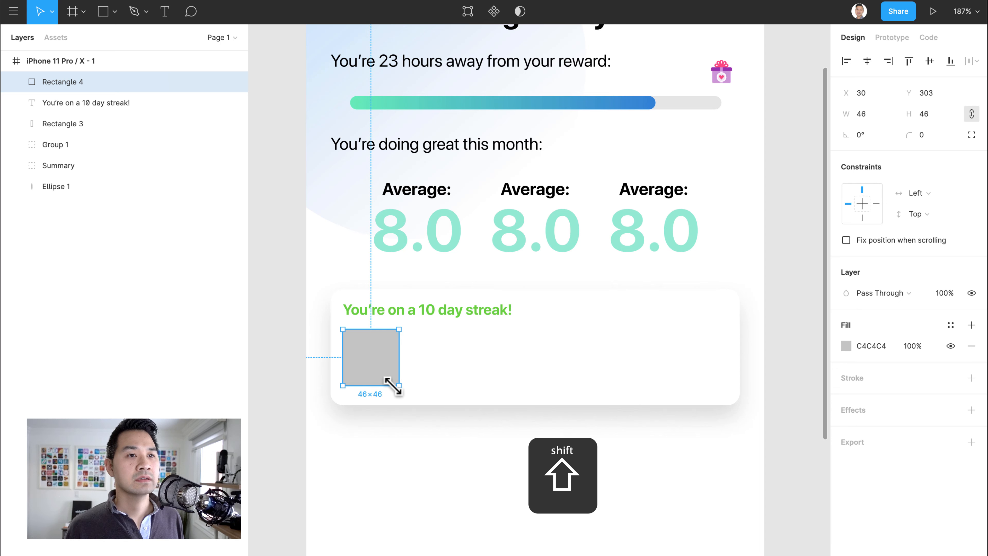
{"action": "key", "text": "alt"}
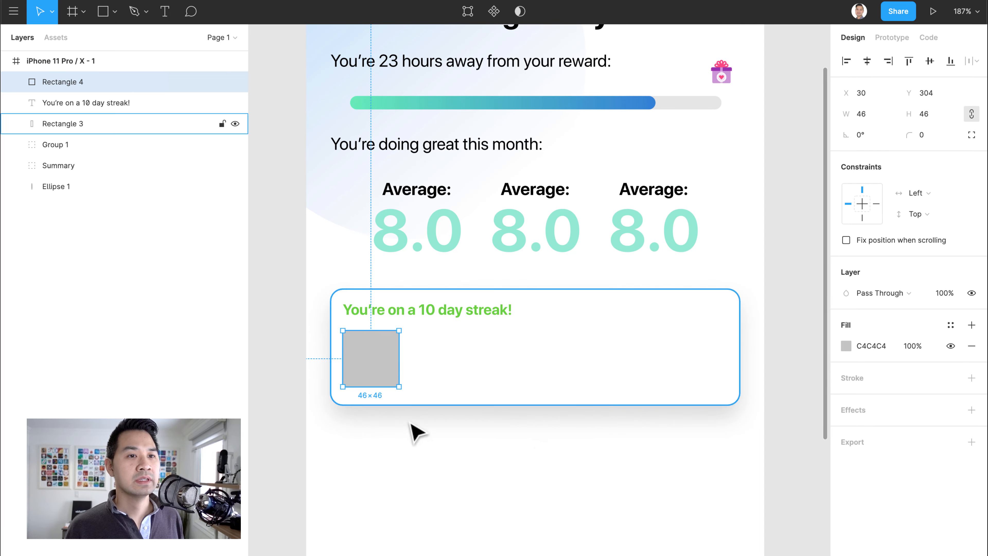
Extend the white card downward to a height of 110.
{"action": "left_click", "coordinate": [483, 392]}
{"action": "left_click_drag", "start_coordinate": [535, 405], "coordinate": [535, 423]}
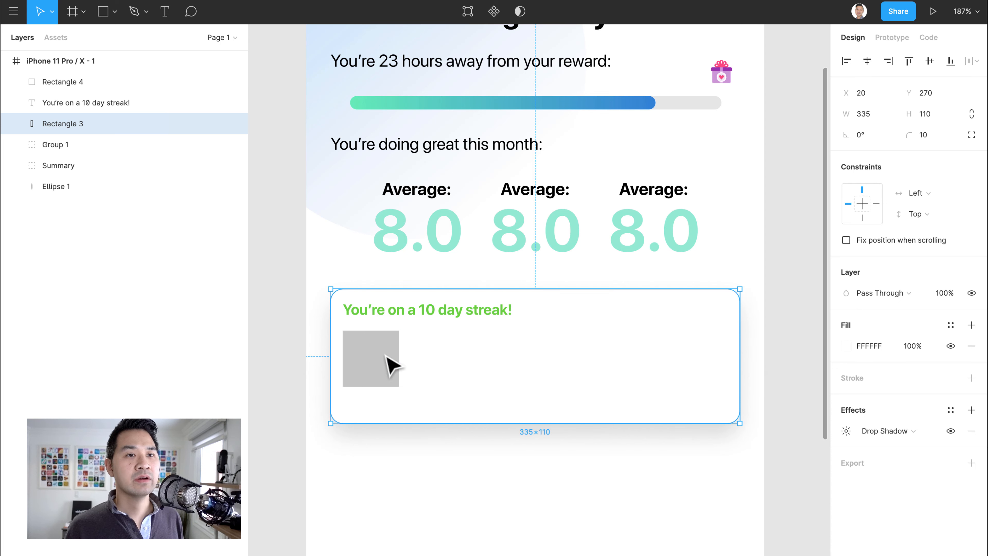
{"action": "left_click", "coordinate": [389, 368]}
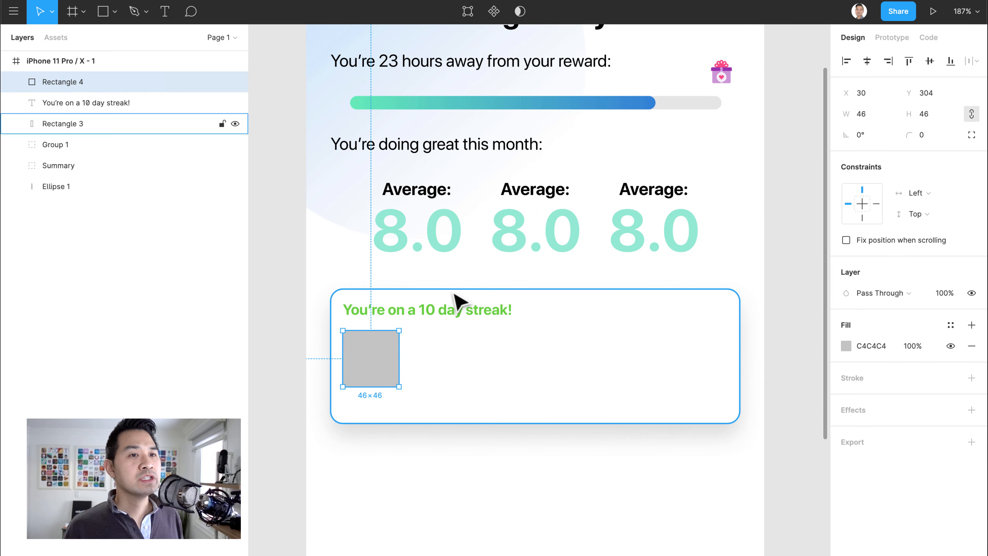
Recolour the square with the streak heading's green, 5DD432, and round its corners to a radius of 10.
{"action": "left_click", "coordinate": [454, 313]}
{"action": "left_click", "coordinate": [873, 495]}
{"action": "key", "text": "ctrl+c"}
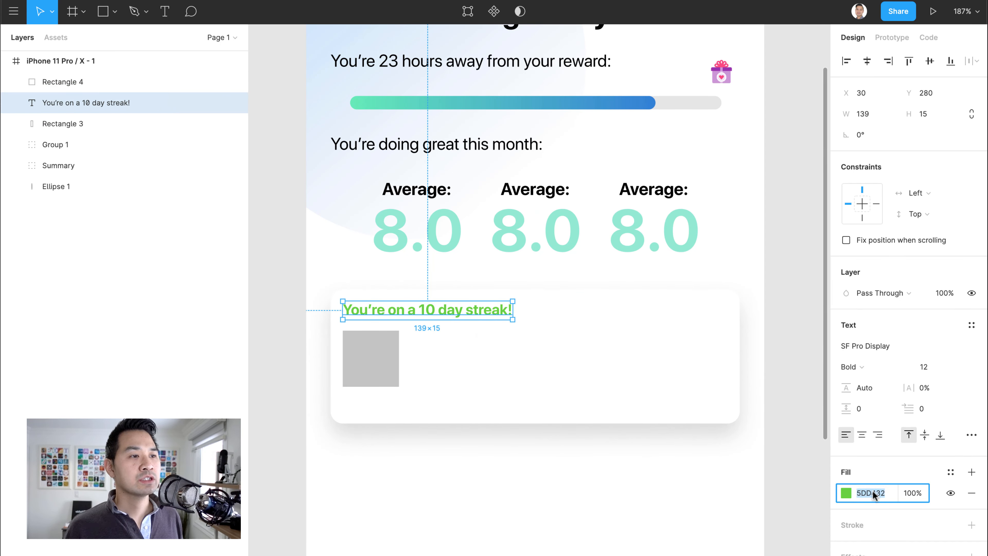
{"action": "left_click", "coordinate": [808, 385]}
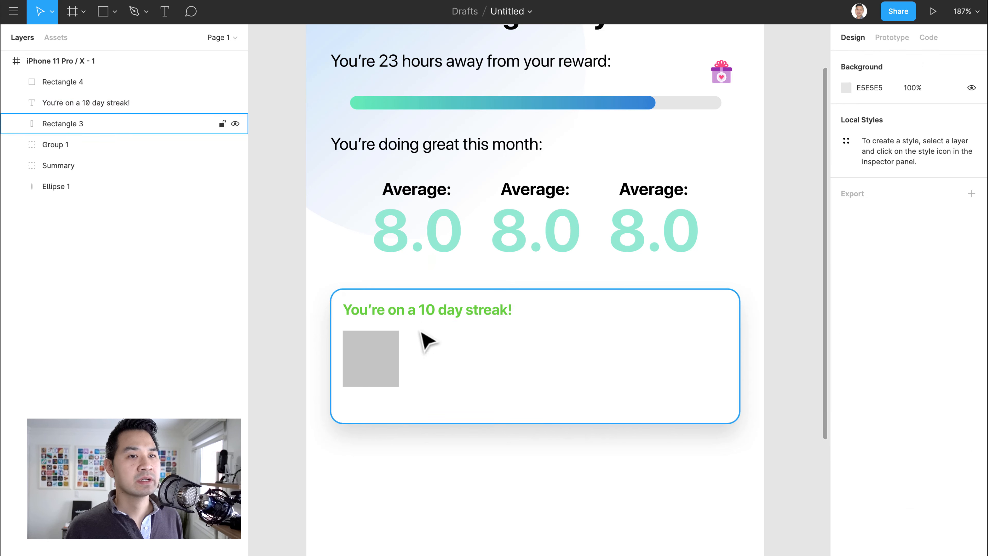
{"action": "left_click", "coordinate": [376, 353]}
{"action": "left_click", "coordinate": [873, 347]}
{"action": "key", "text": "ctrl+v"}
{"action": "key", "text": "Return"}
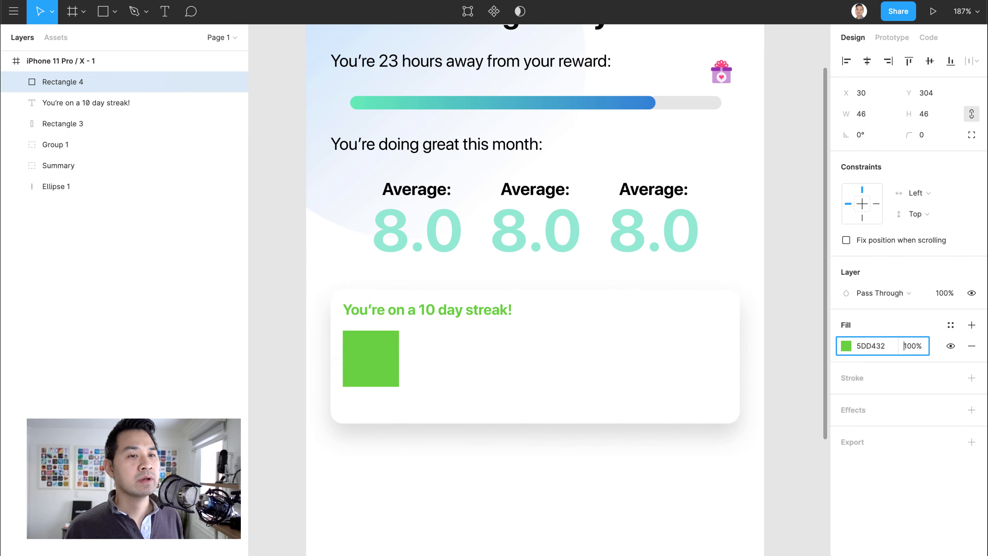
{"action": "left_click", "coordinate": [930, 134]}
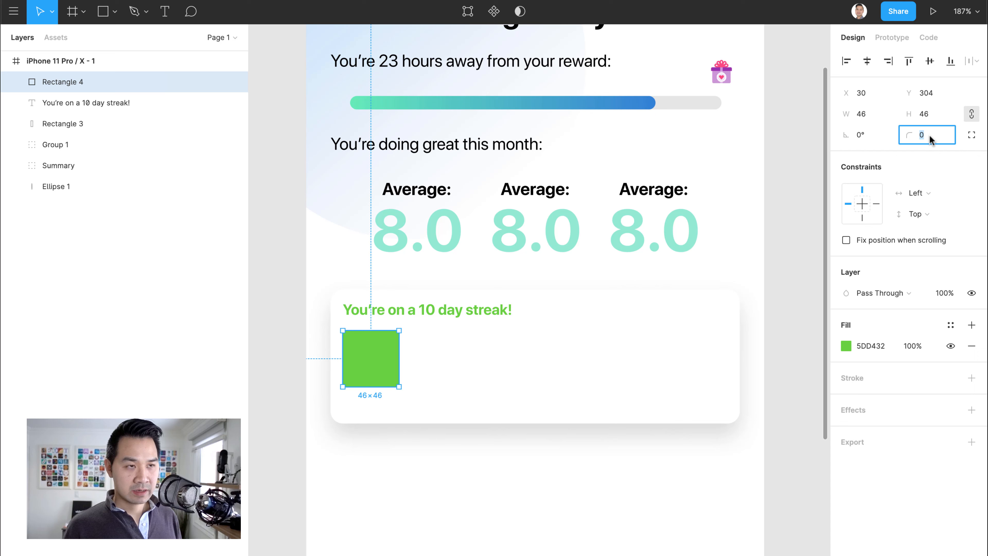
{"action": "key", "text": "Return"}
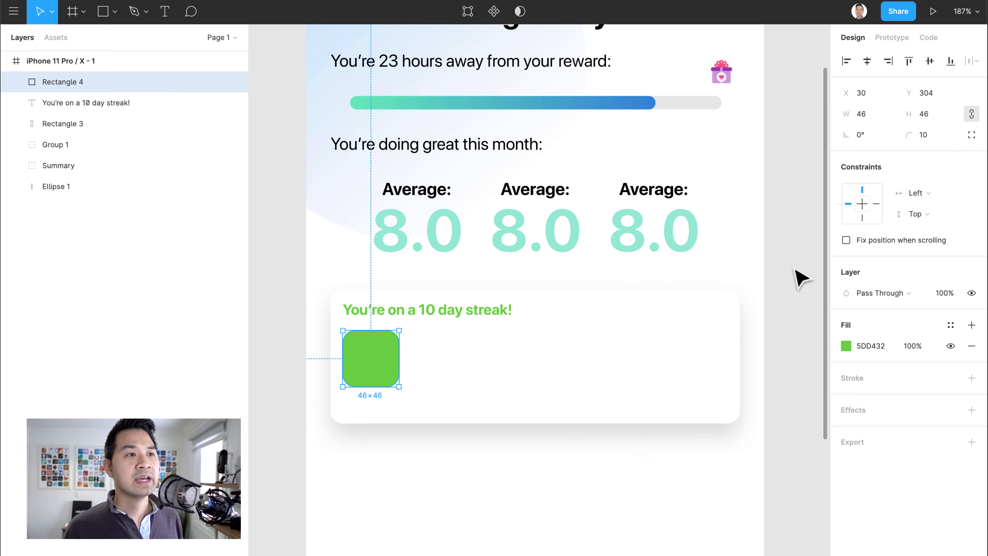
{"action": "left_click", "coordinate": [800, 277]}
Add the text "7.5" on top of the green square.
{"action": "key", "text": "t"}
{"action": "left_click", "coordinate": [367, 352]}
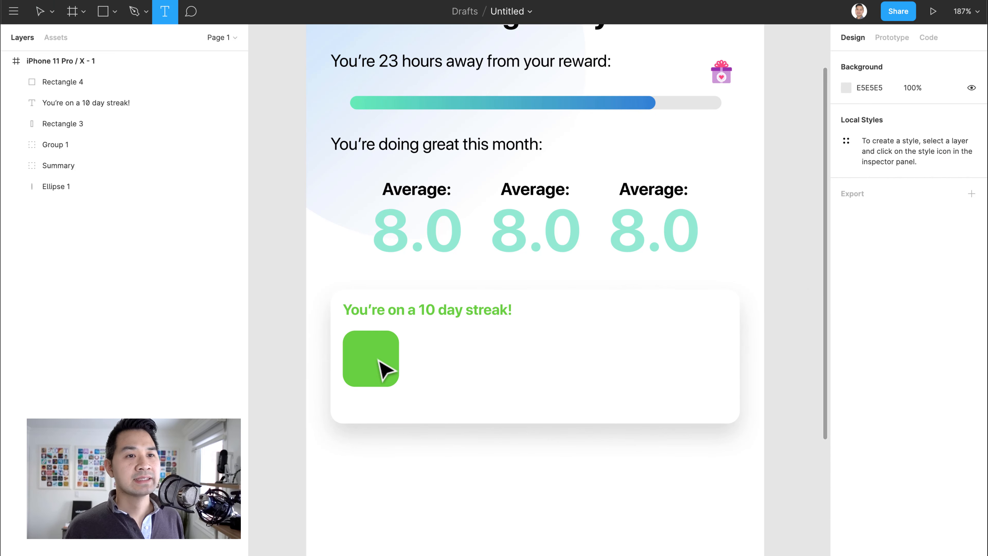
{"action": "type", "text": "7.5"}
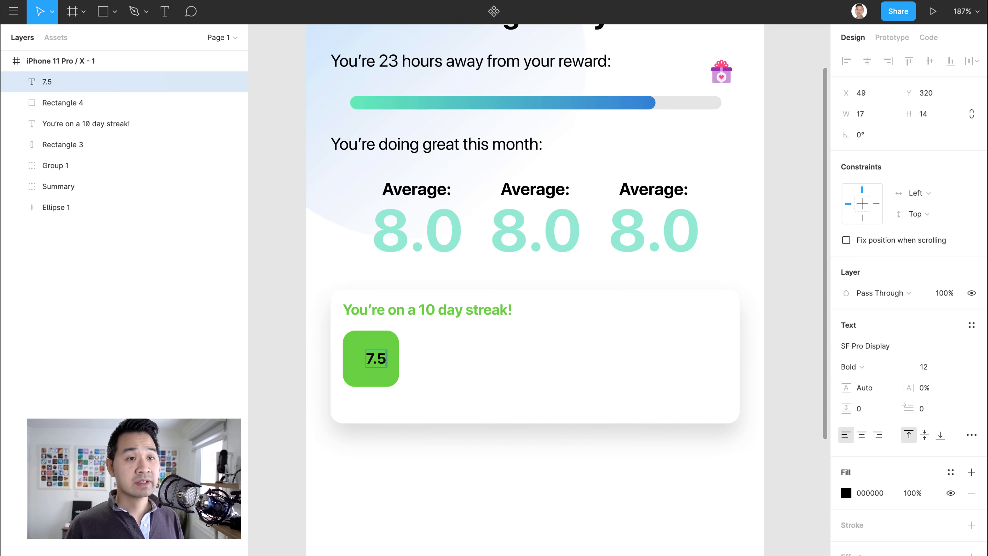
Make the 7.5 text white, FFFFFF, and set its font size to 14.
{"action": "left_click", "coordinate": [885, 493]}
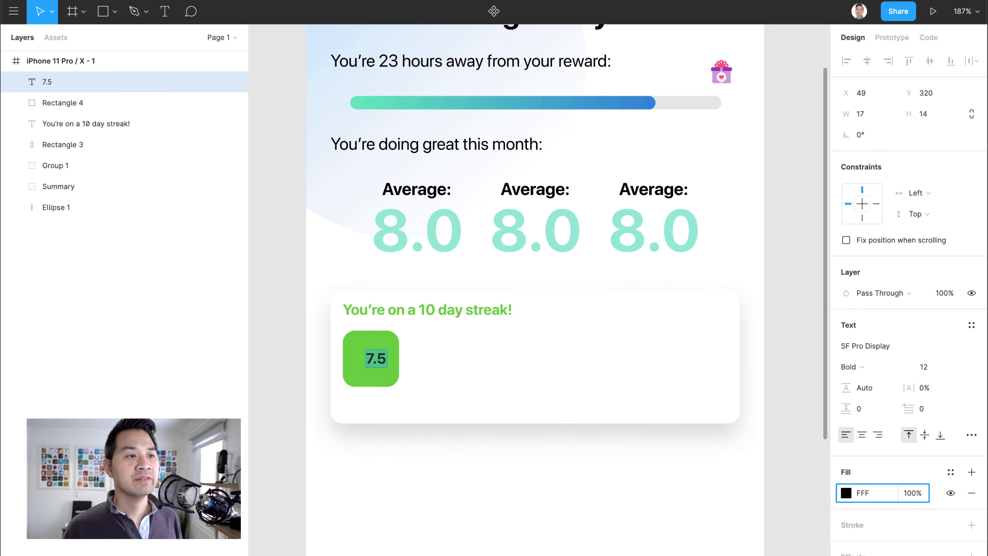
{"action": "key", "text": "Return"}
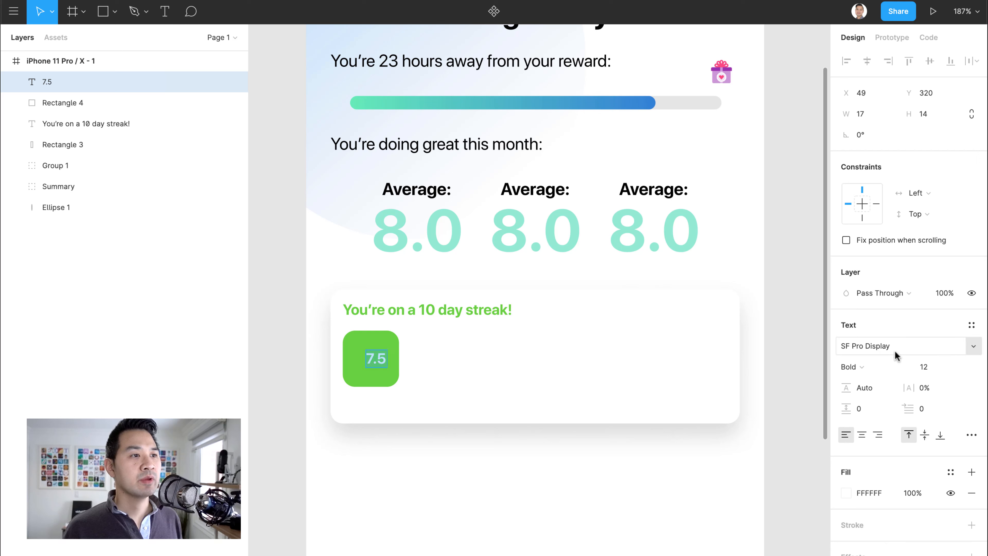
{"action": "left_click", "coordinate": [959, 366]}
{"action": "left_click", "coordinate": [947, 397]}
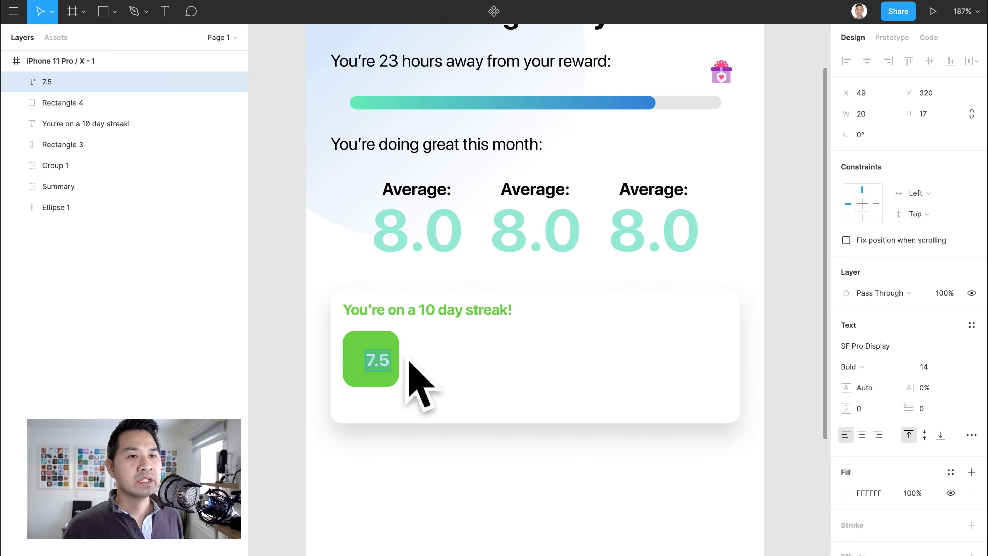
Move the 7.5 text to X 43, Y 312, horizontally centred in the upper half of the green square.
{"action": "left_click", "coordinate": [380, 368]}
{"action": "left_click_drag", "start_coordinate": [381, 361], "coordinate": [580, 337]}
{"action": "scroll", "coordinate": [407, 370], "scroll_direction": "up", "scroll_amount": 5}
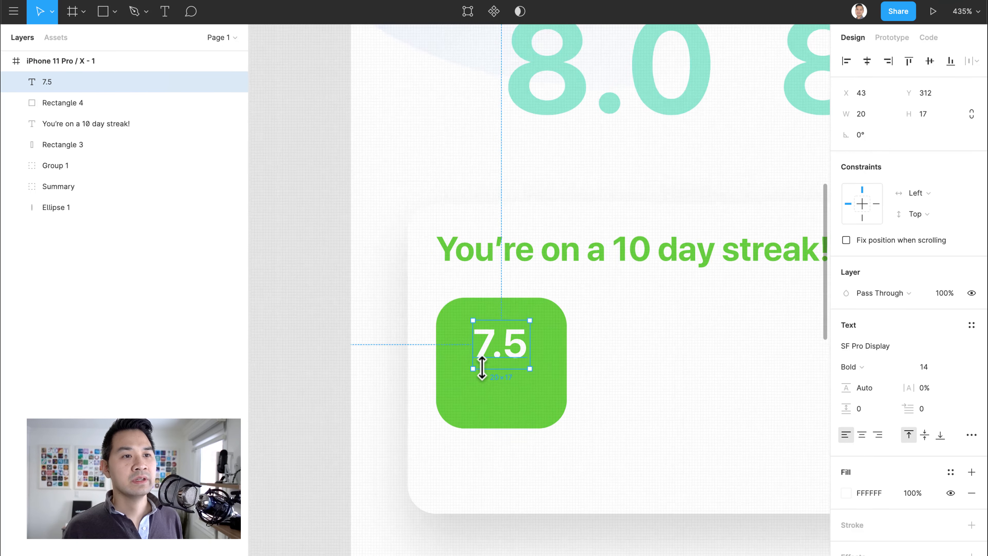
{"action": "scroll", "coordinate": [506, 342], "scroll_direction": "up", "scroll_amount": 2}
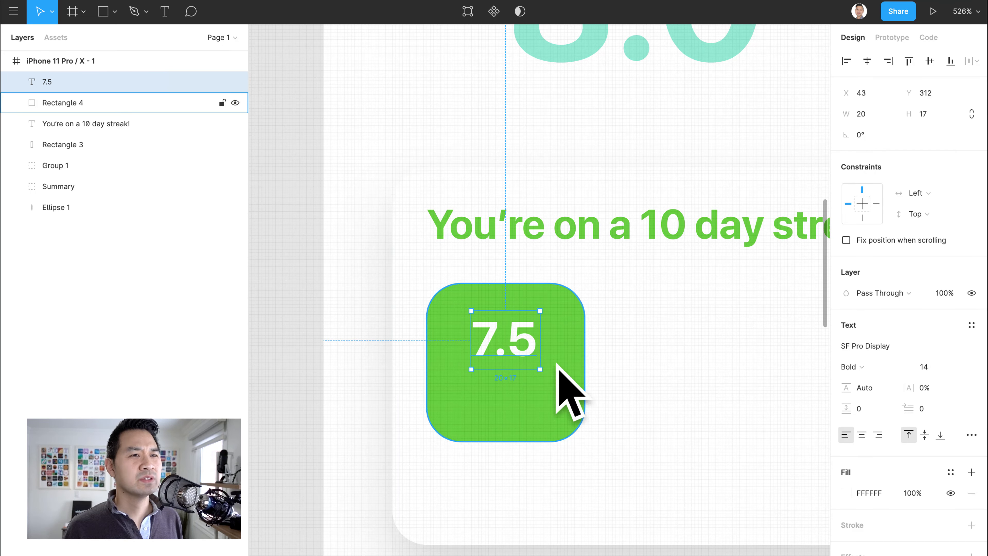
Add the text "hours" below the 7.5 near the square's lower edge and move its layer above the green square.
{"action": "left_click", "coordinate": [696, 389]}
{"action": "key", "text": "t"}
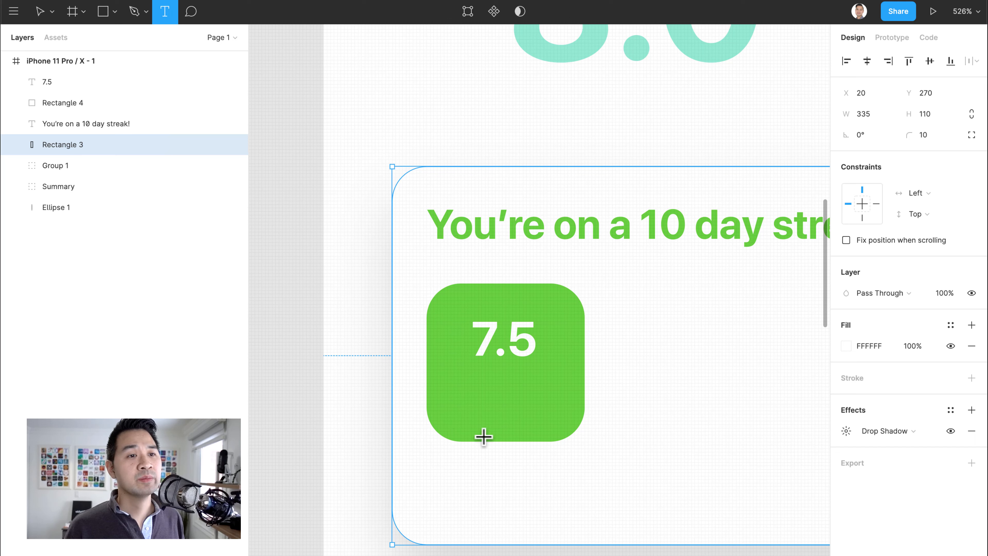
{"action": "left_click", "coordinate": [471, 401]}
{"action": "type", "text": "hours"}
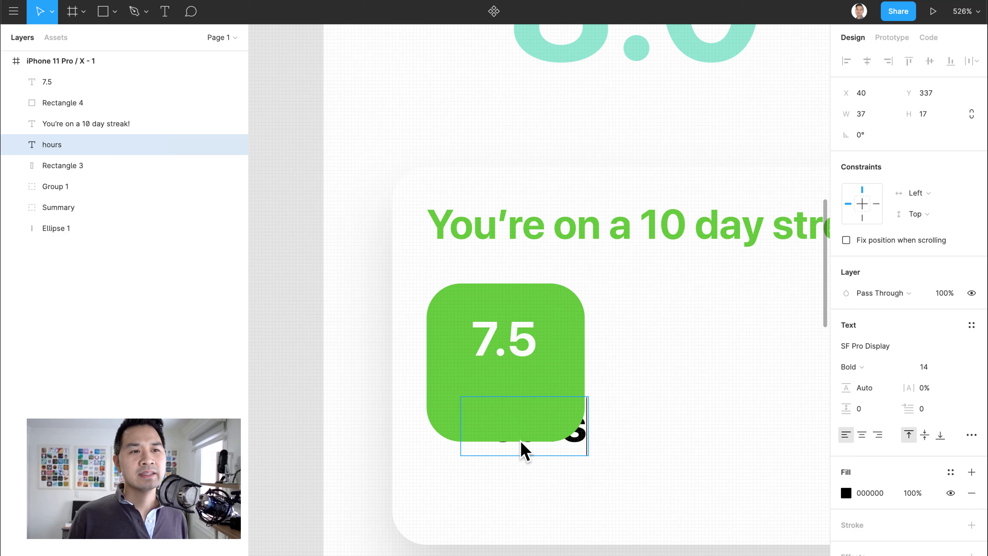
{"action": "key", "text": "Escape"}
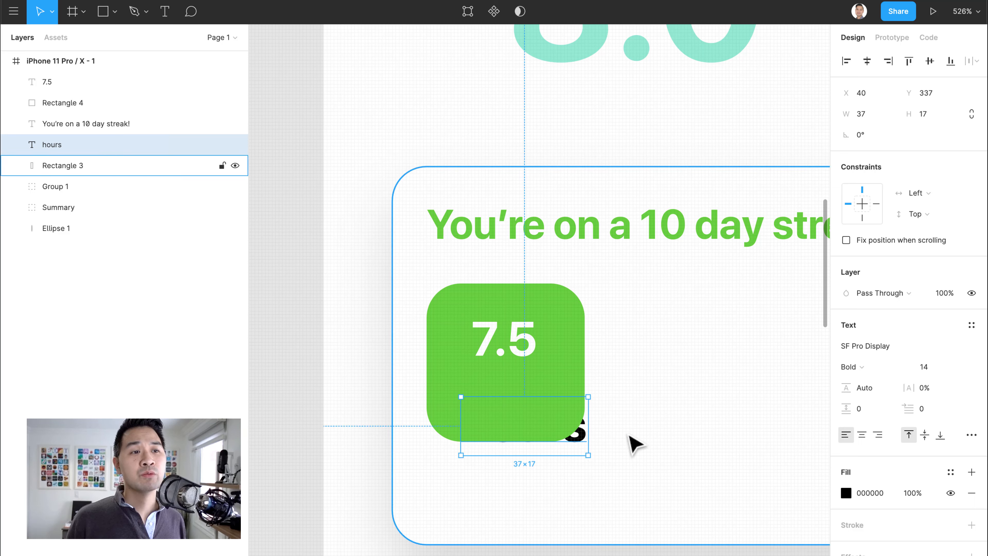
{"action": "left_click_drag", "start_coordinate": [48, 147], "coordinate": [62, 102]}
{"action": "left_click", "coordinate": [56, 127]}
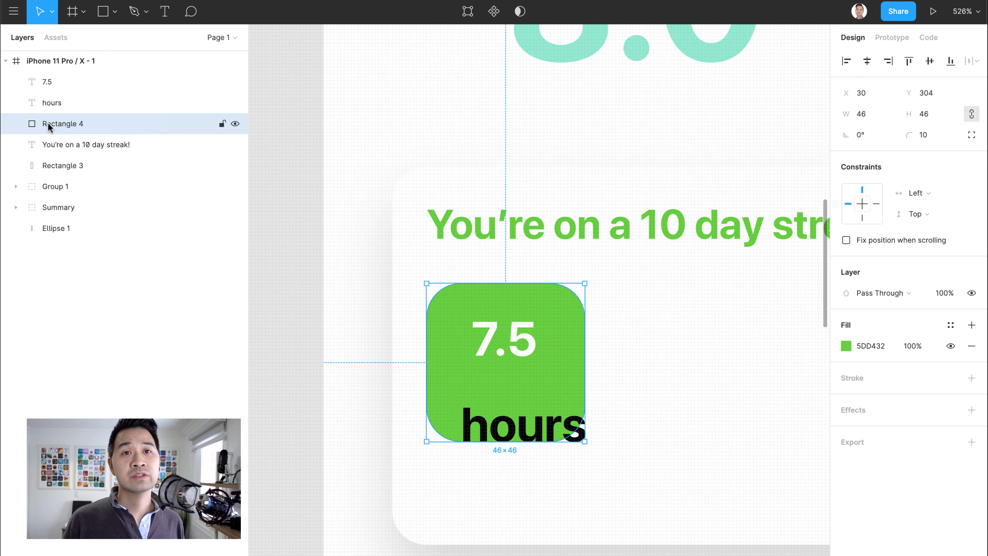
Move the hours label up inside the green square and set it to Regular weight at size 12.
{"action": "left_click_drag", "start_coordinate": [541, 424], "coordinate": [521, 420]}
{"action": "left_click", "coordinate": [538, 443]}
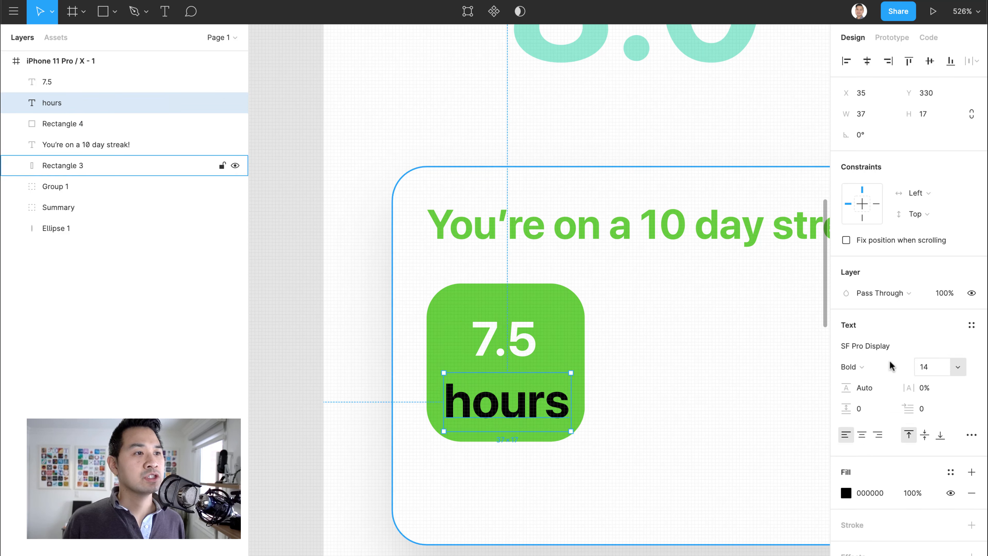
{"action": "left_click", "coordinate": [891, 370]}
{"action": "left_click", "coordinate": [870, 319]}
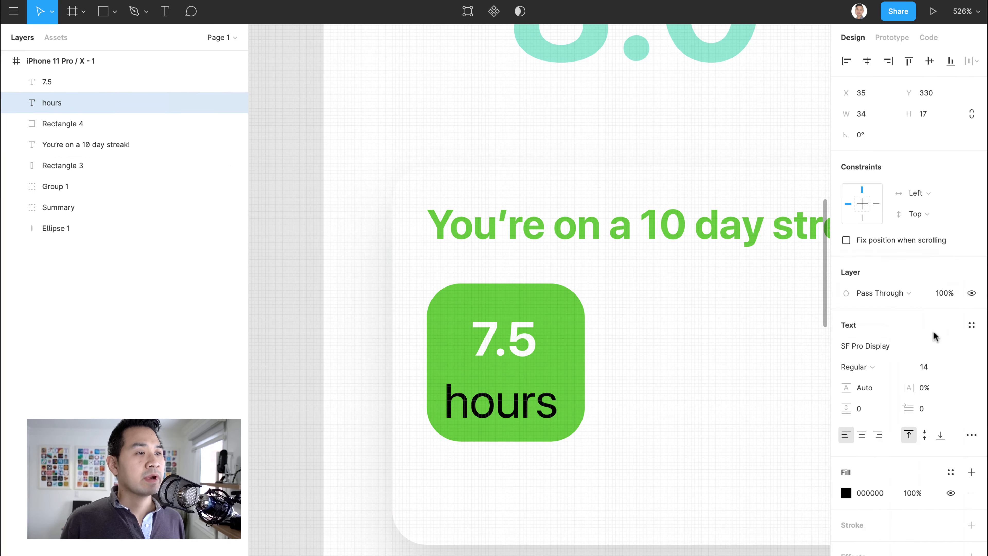
{"action": "left_click", "coordinate": [949, 364]}
{"action": "type", "text": "12"}
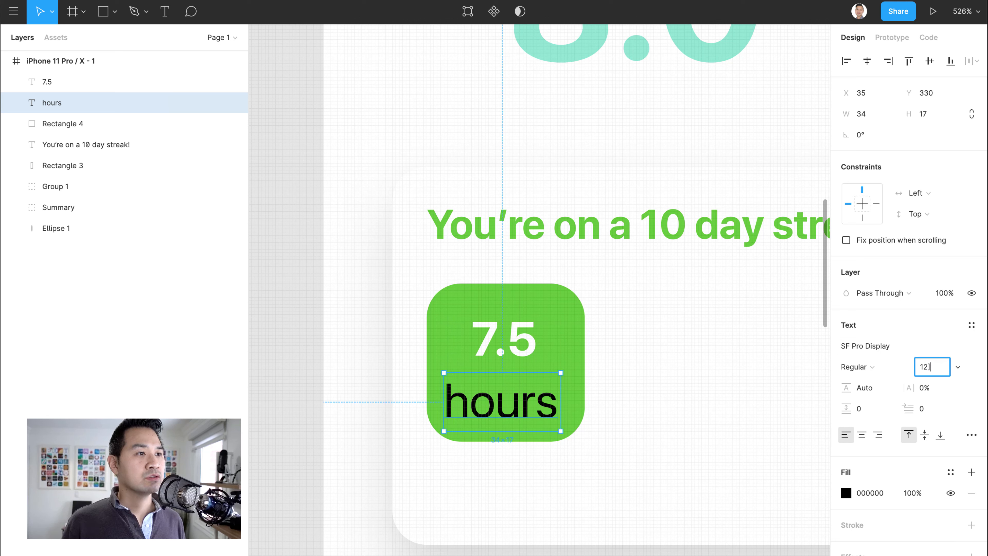
{"action": "key", "text": "Return"}
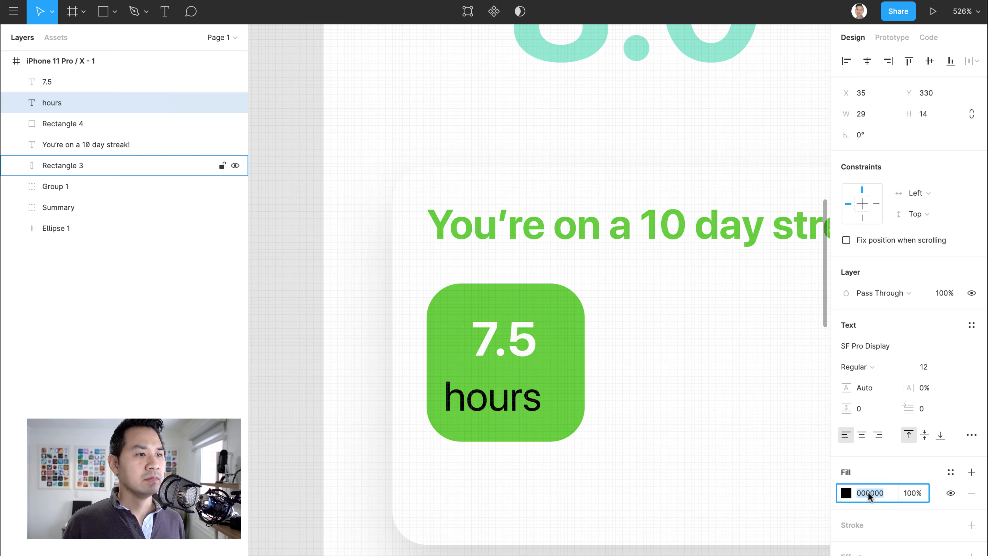
Fill the hours label with white FFFFFF and reposition it under the 7.5 at about X 39, Y 333.
{"action": "type", "text": "fff"}
{"action": "key", "text": "Return"}
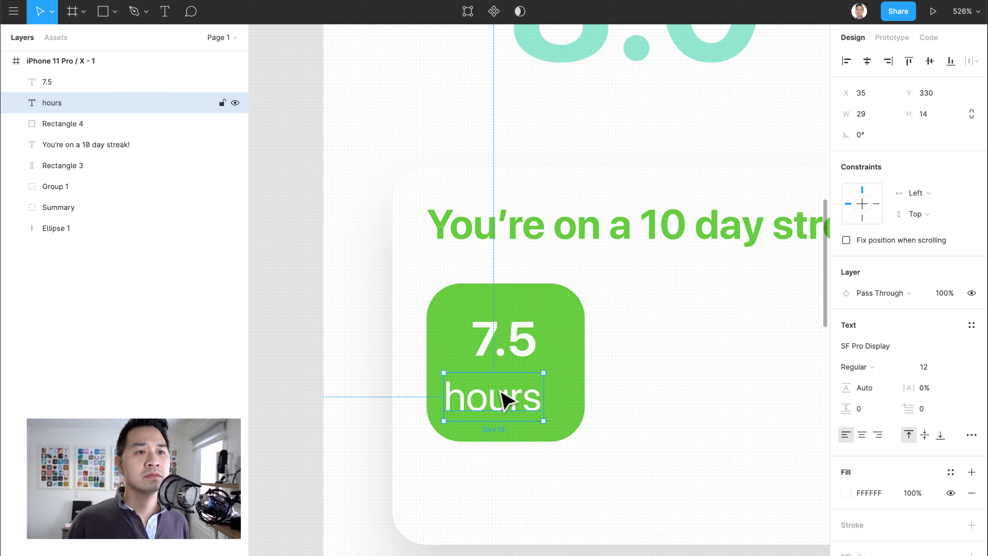
{"action": "left_click_drag", "start_coordinate": [503, 401], "coordinate": [518, 411]}
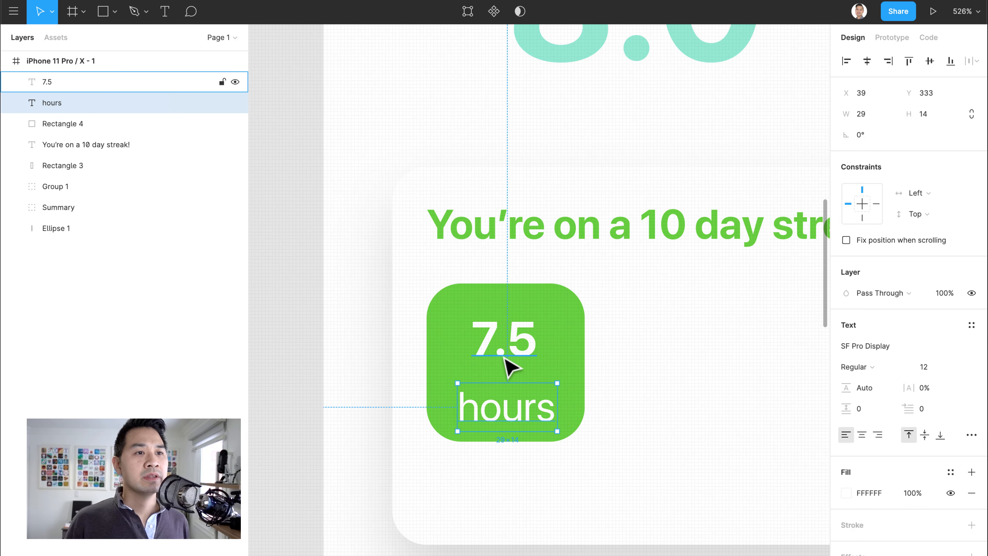
Set the 7.5 text to size 18 and centre it horizontally in the green square.
{"action": "left_click", "coordinate": [518, 349]}
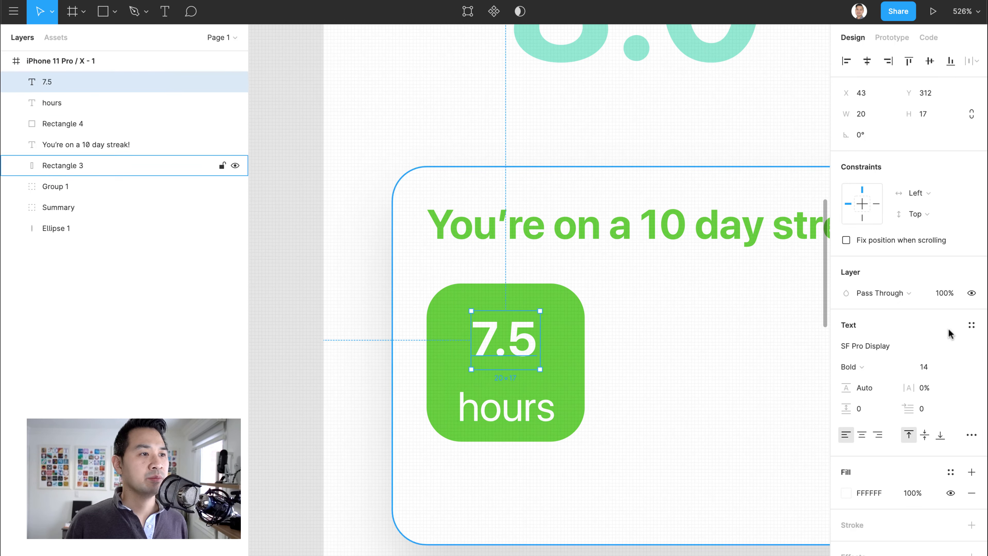
{"action": "left_click", "coordinate": [939, 368]}
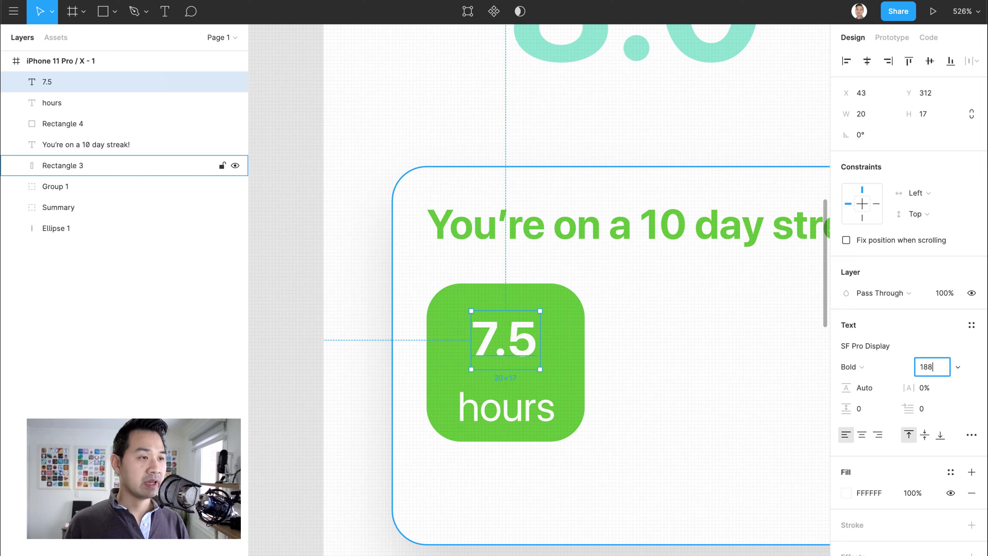
{"action": "type", "text": "18"}
{"action": "key", "text": "Return"}
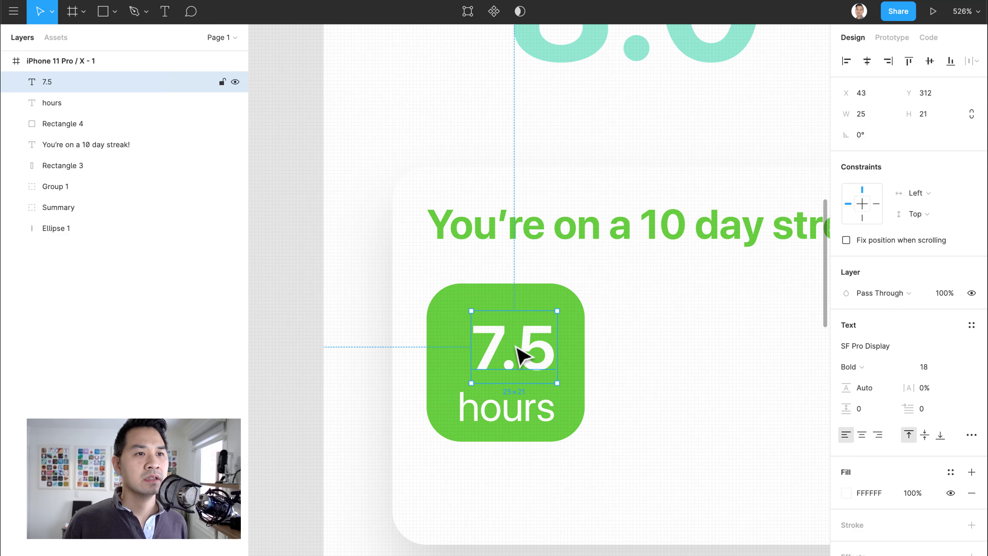
{"action": "left_click_drag", "start_coordinate": [523, 353], "coordinate": [511, 348]}
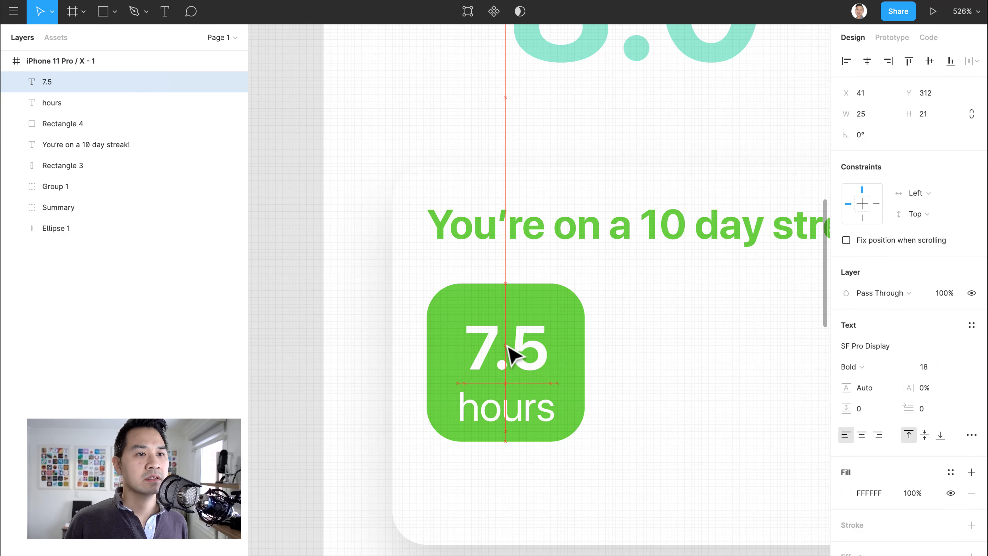
Centre-align the 7.5 and hours texts and move both together to the middle of the green square.
{"action": "left_click", "coordinate": [527, 408], "text": "shift"}
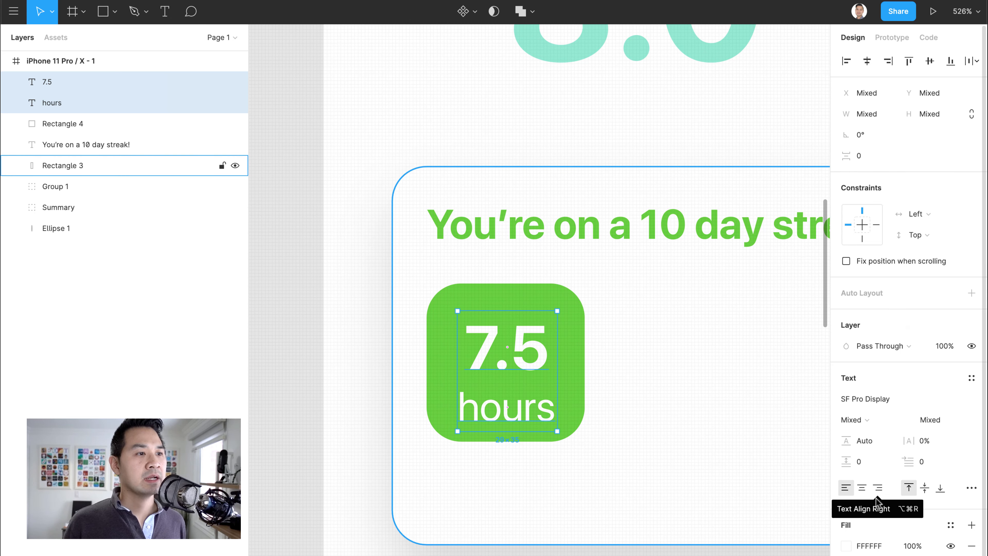
{"action": "left_click", "coordinate": [865, 488]}
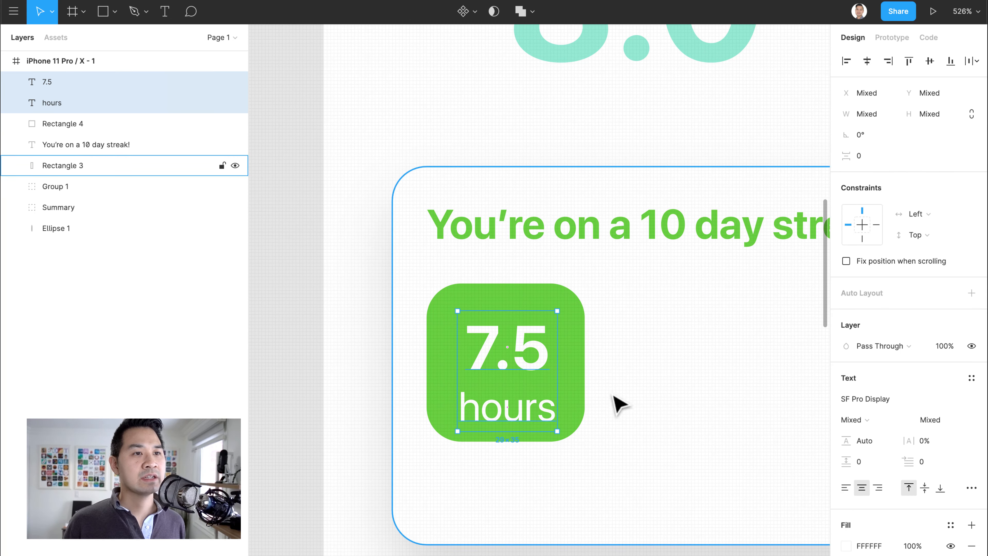
{"action": "left_click_drag", "start_coordinate": [514, 365], "coordinate": [514, 359]}
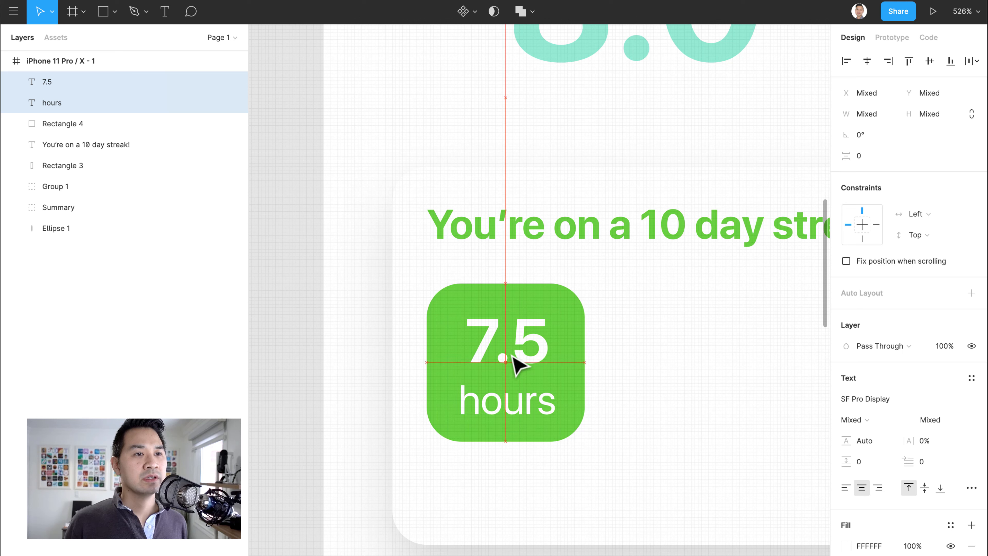
{"action": "left_click", "coordinate": [653, 345]}
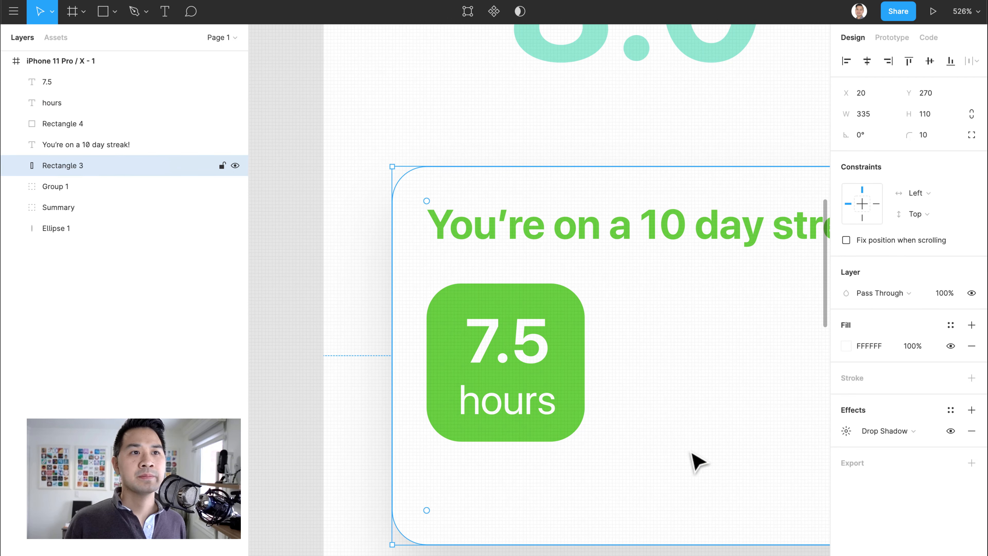
Duplicate the hours label and place the copy just below the green square at about Y 351.
{"action": "left_click", "coordinate": [530, 418]}
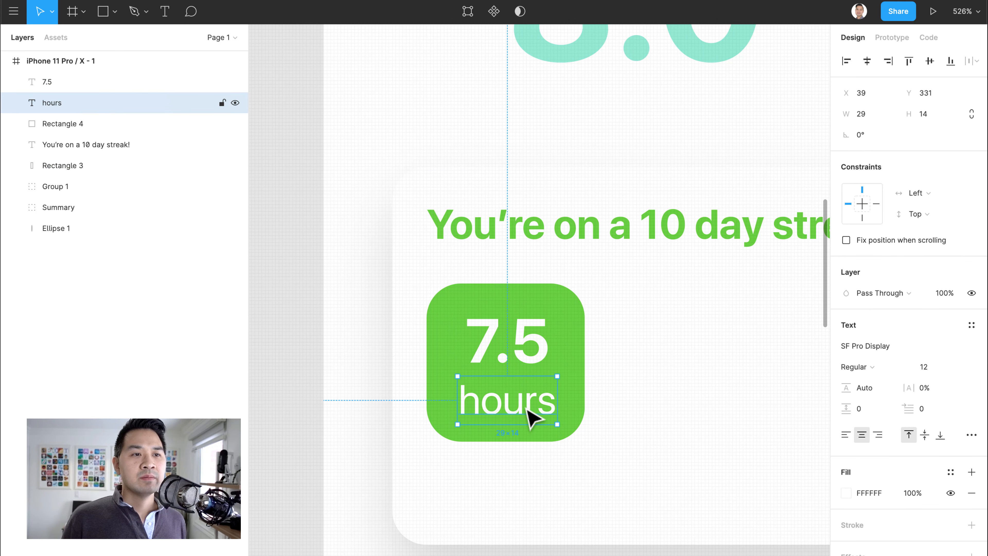
{"action": "key", "text": "super+d"}
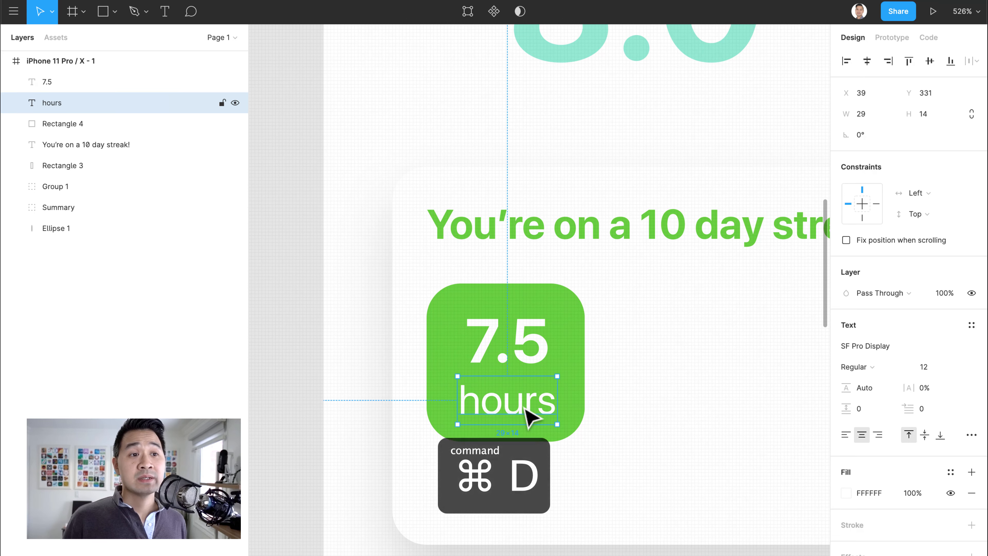
{"action": "left_click_drag", "start_coordinate": [530, 417], "coordinate": [539, 483]}
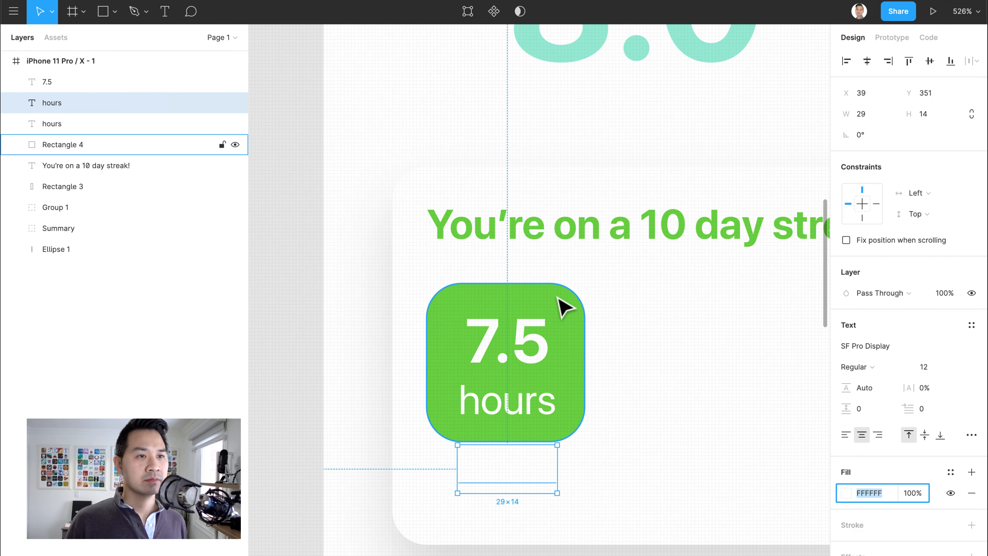
Copy the green square's fill colour code and reselect the duplicated hours label below it.
{"action": "left_click", "coordinate": [564, 305]}
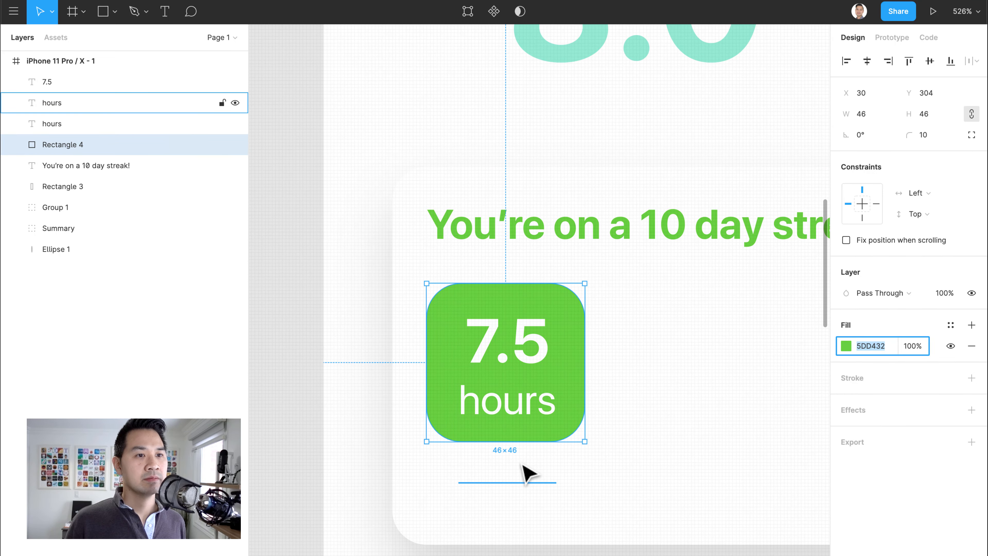
{"action": "left_click", "coordinate": [530, 480]}
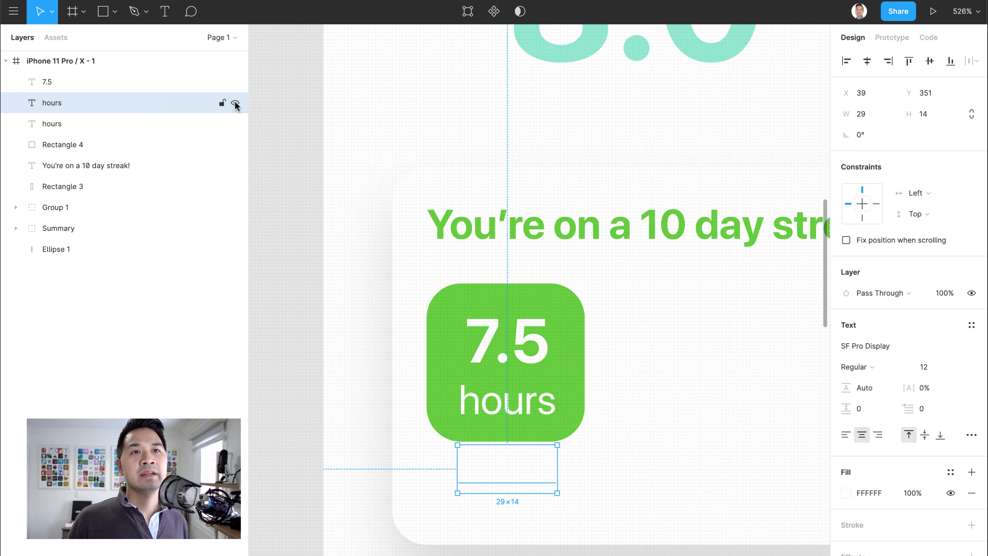
Toggle the visibility of the 7.5 layer off and on several times.
{"action": "left_click", "coordinate": [235, 83]}
{"action": "left_click", "coordinate": [235, 83]}
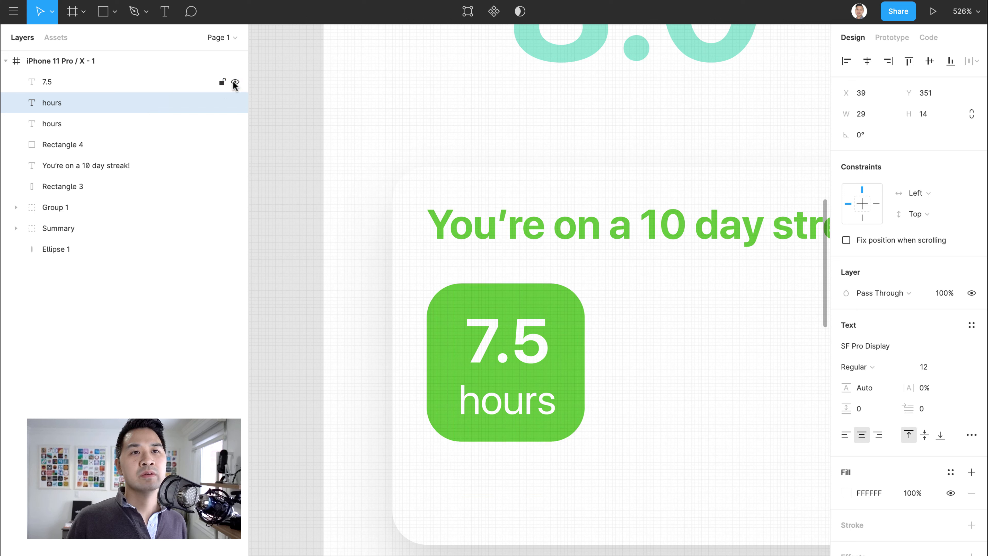
{"action": "left_click", "coordinate": [234, 83]}
{"action": "left_click", "coordinate": [234, 83]}
{"action": "left_click", "coordinate": [234, 83]}
{"action": "left_click", "coordinate": [235, 83]}
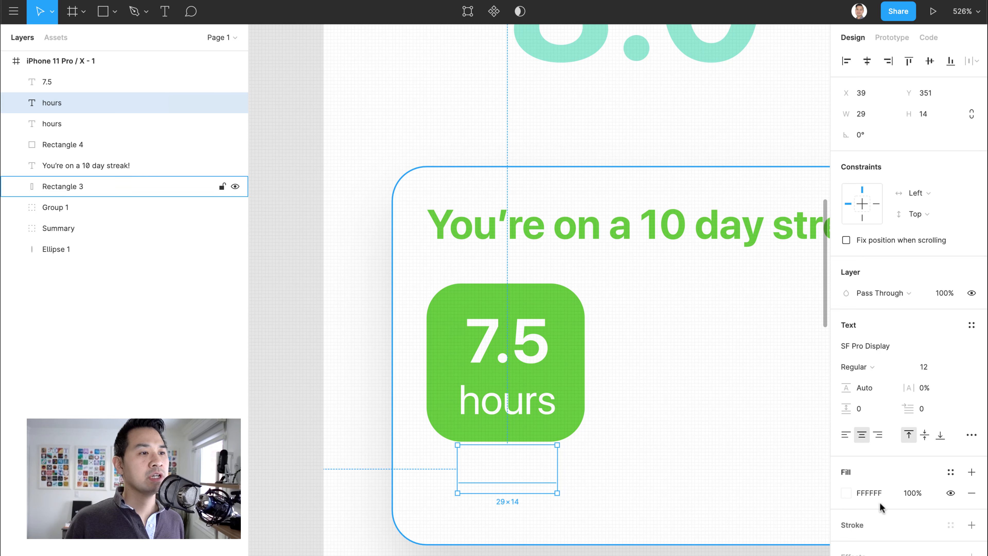
Fill the duplicated hours label with green 5DD432.
{"action": "left_click", "coordinate": [870, 493]}
{"action": "type", "text": "5DD432"}
{"action": "key", "text": "Return"}
Change the text of the green label below the square to Jan 1.
{"action": "double_click", "coordinate": [524, 465]}
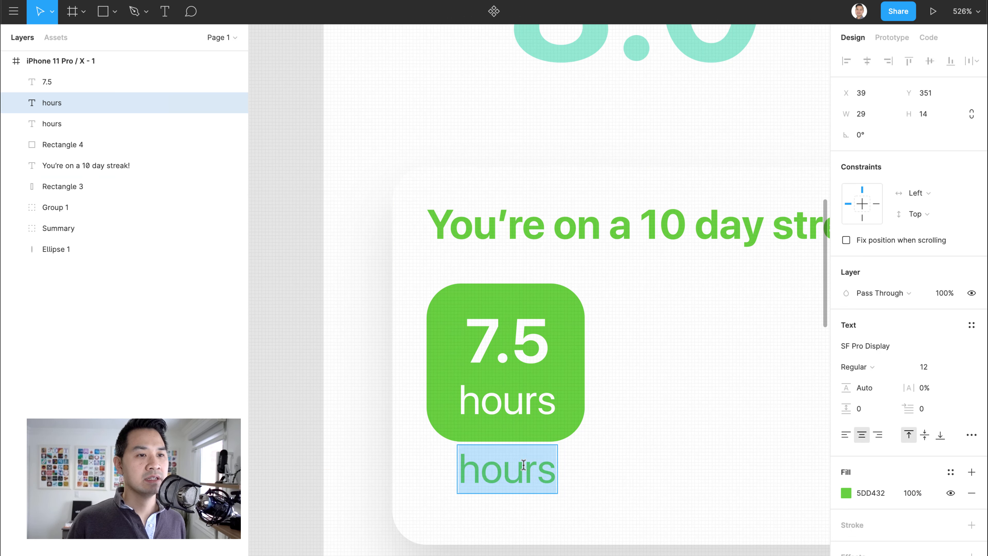
{"action": "type", "text": "D"}
{"action": "key", "text": "BackSpace"}
{"action": "type", "text": "Jan 1"}
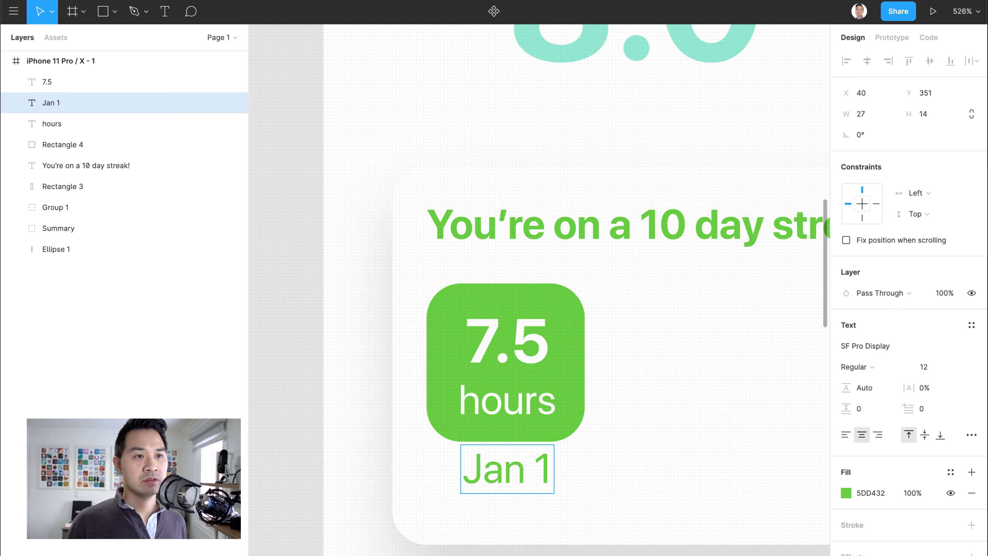
{"action": "key", "text": "Escape"}
{"action": "left_click", "coordinate": [622, 405]}
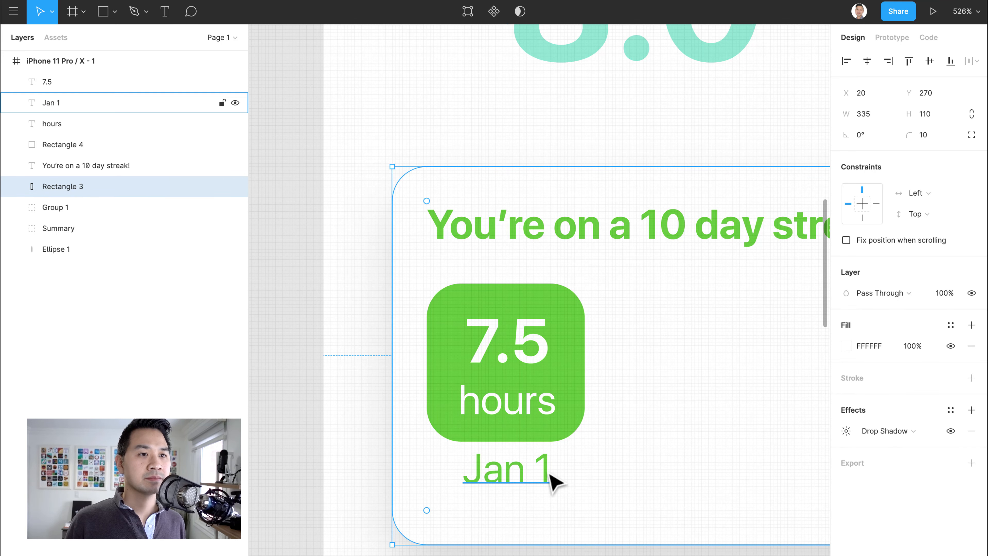
Group the 7.5, Jan 1 and hours texts together with the green square, Rectangle 4.
{"action": "scroll", "coordinate": [551, 425], "scroll_direction": "down", "scroll_amount": 5}
{"action": "left_click_drag", "start_coordinate": [674, 398], "coordinate": [546, 366]}
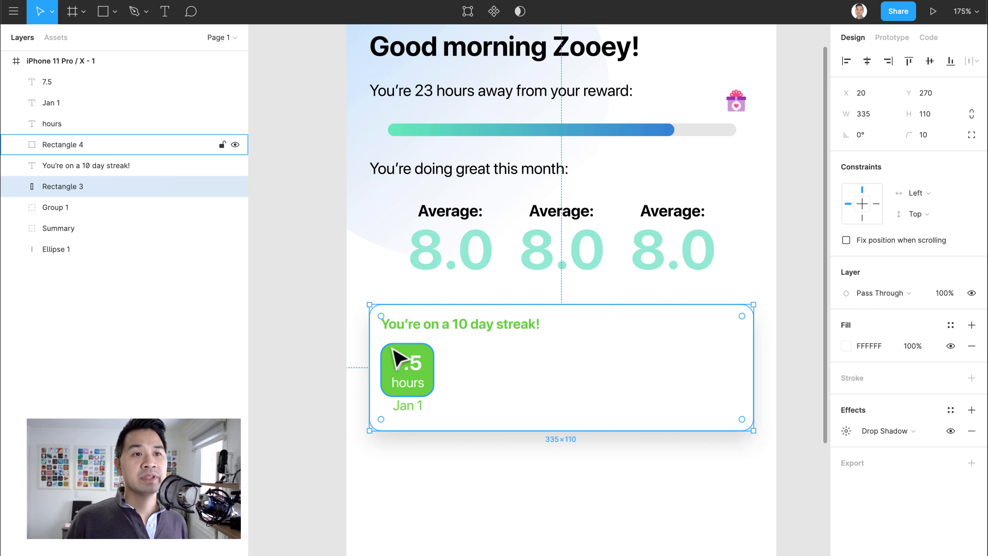
{"action": "left_click", "coordinate": [64, 82]}
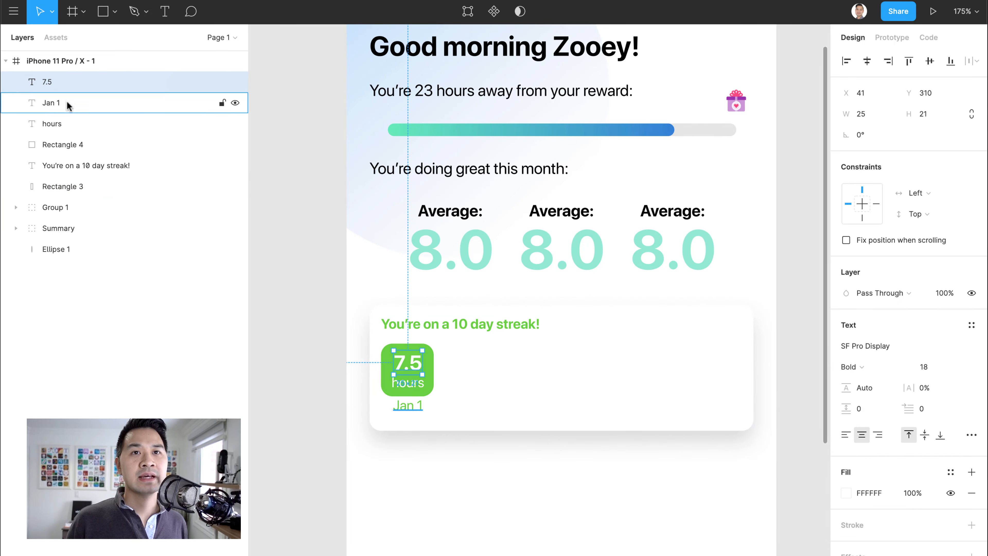
{"action": "left_click", "coordinate": [55, 103], "text": "shift"}
{"action": "left_click", "coordinate": [63, 124], "text": "shift"}
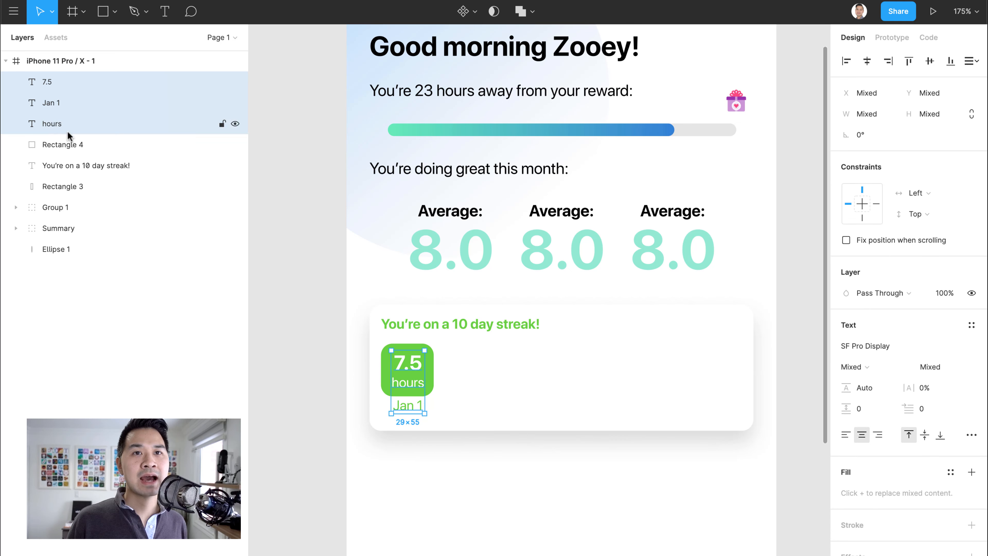
{"action": "left_click", "coordinate": [78, 145], "text": "shift"}
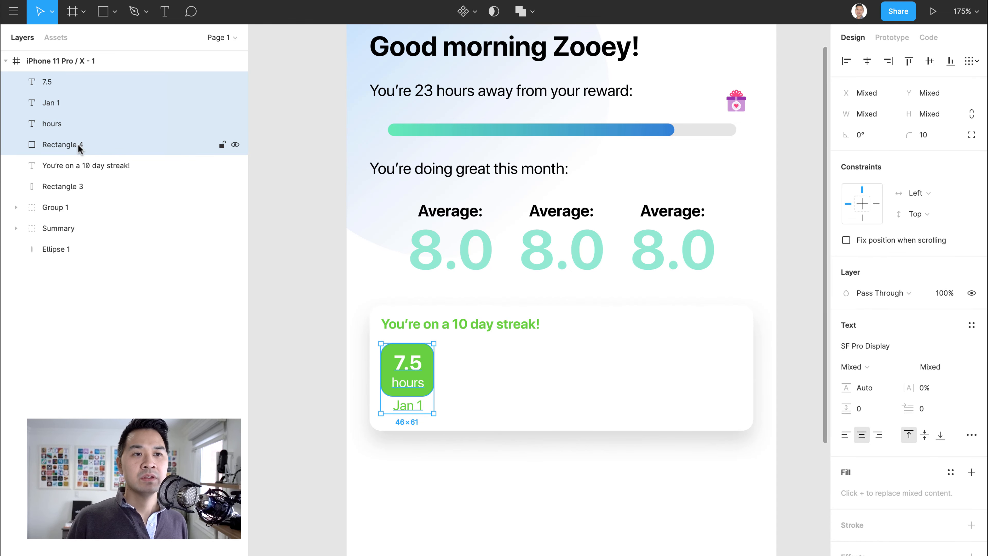
{"action": "key", "text": "ctrl+g"}
Rename the group holding the green square and its labels as Day.
{"action": "double_click", "coordinate": [62, 81]}
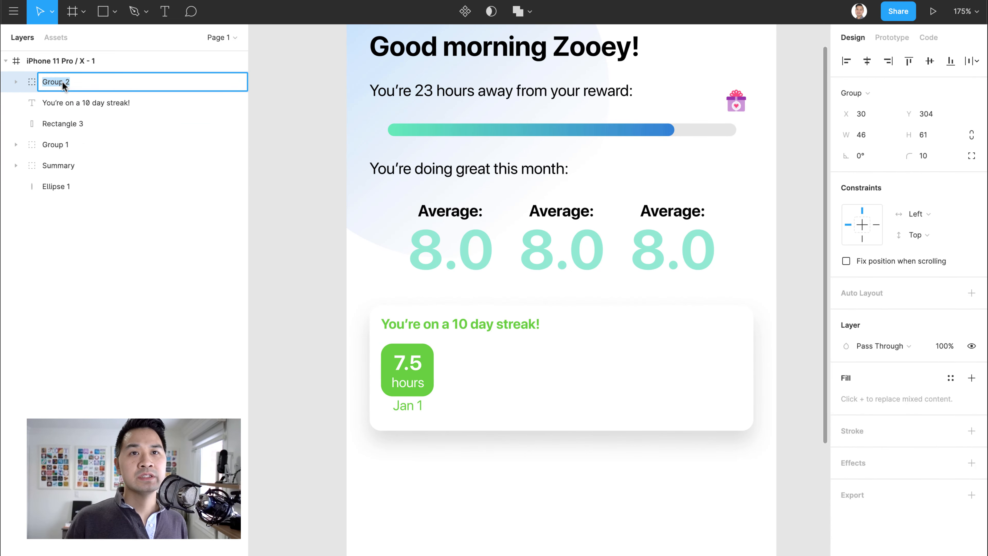
{"action": "type", "text": "Day"}
{"action": "key", "text": "Return"}
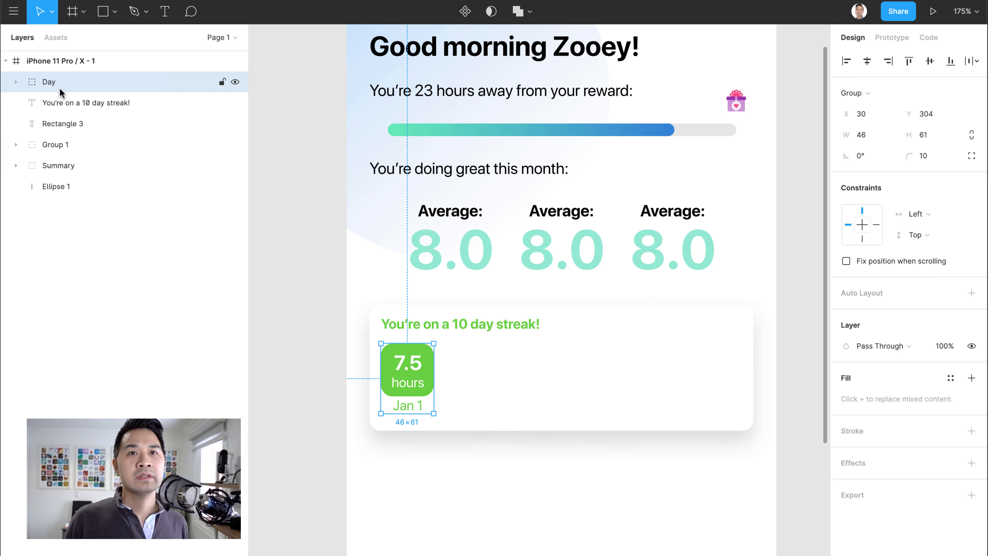
Duplicate the Day group five times in an evenly spaced row across the streak card, with the first copy at X 84.
{"action": "key", "text": "ctrl+d"}
{"action": "left_click_drag", "start_coordinate": [415, 372], "coordinate": [480, 373]}
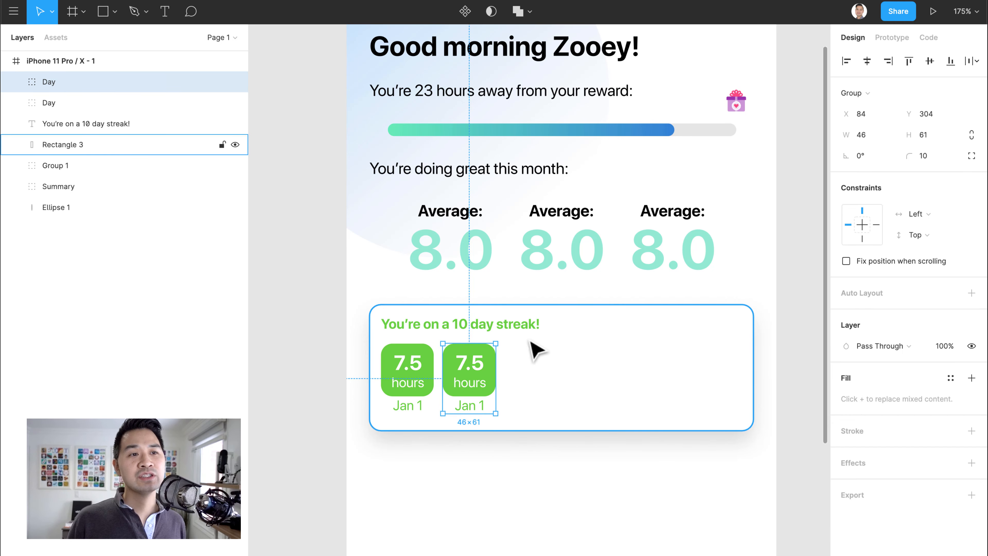
{"action": "key", "text": "ctrl+d"}
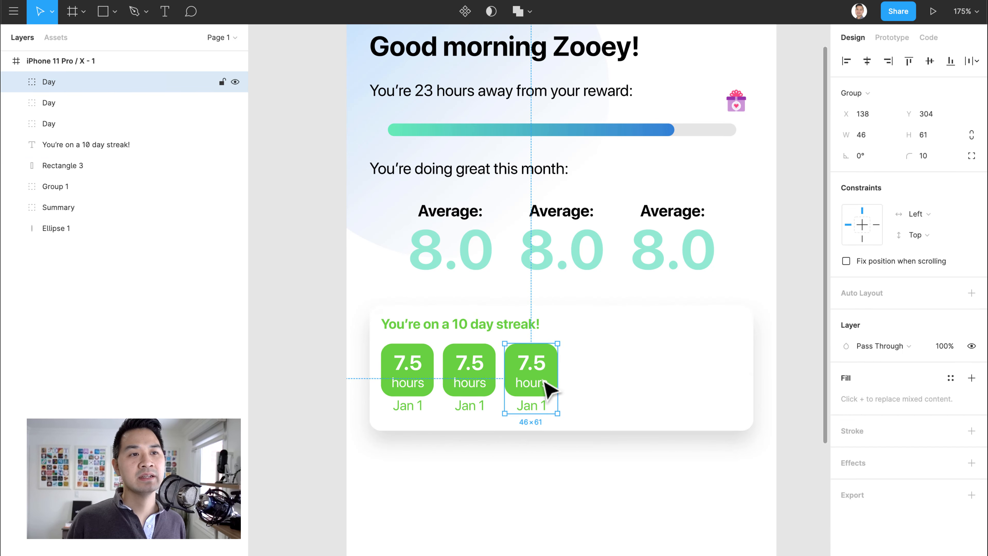
{"action": "key", "text": "ctrl+d"}
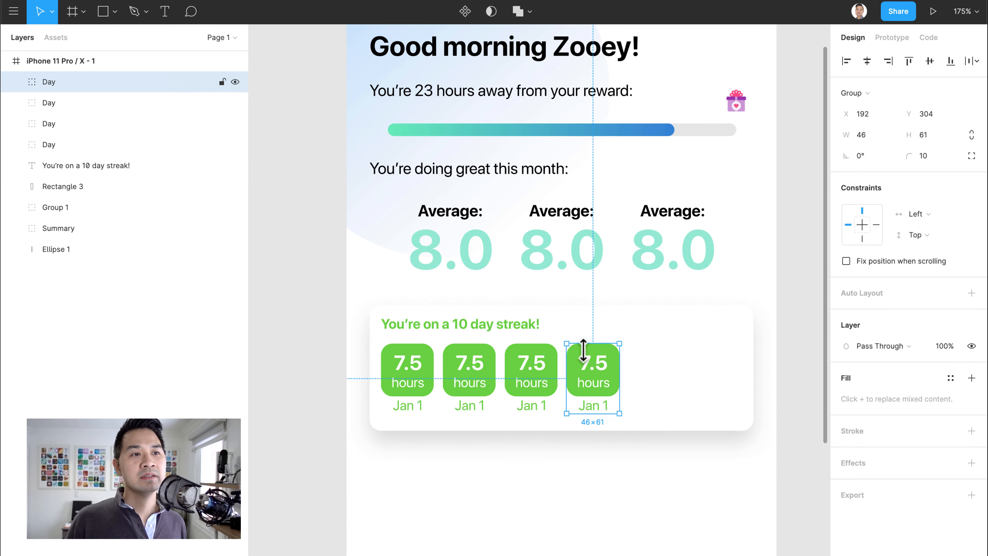
{"action": "key", "text": "ctrl+d"}
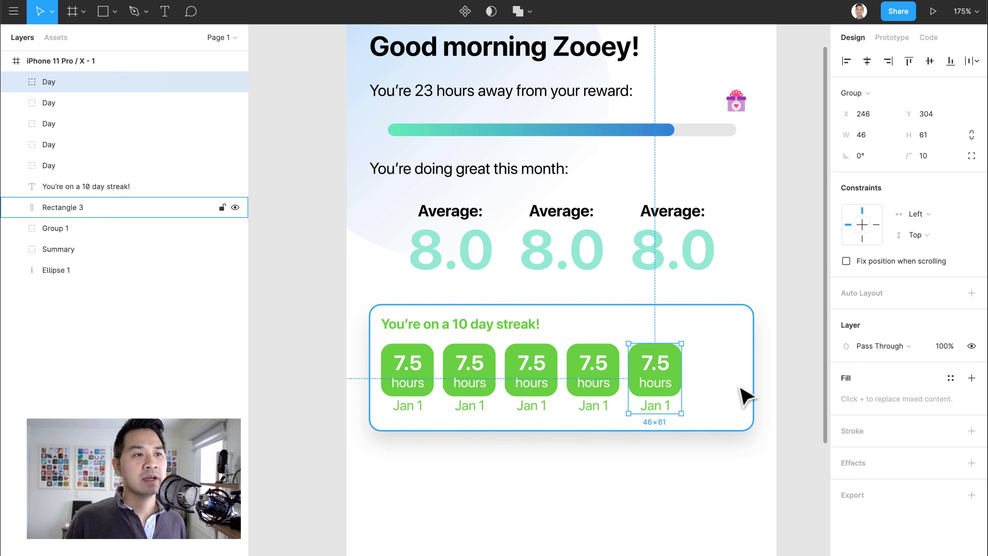
{"action": "key", "text": "ctrl+d"}
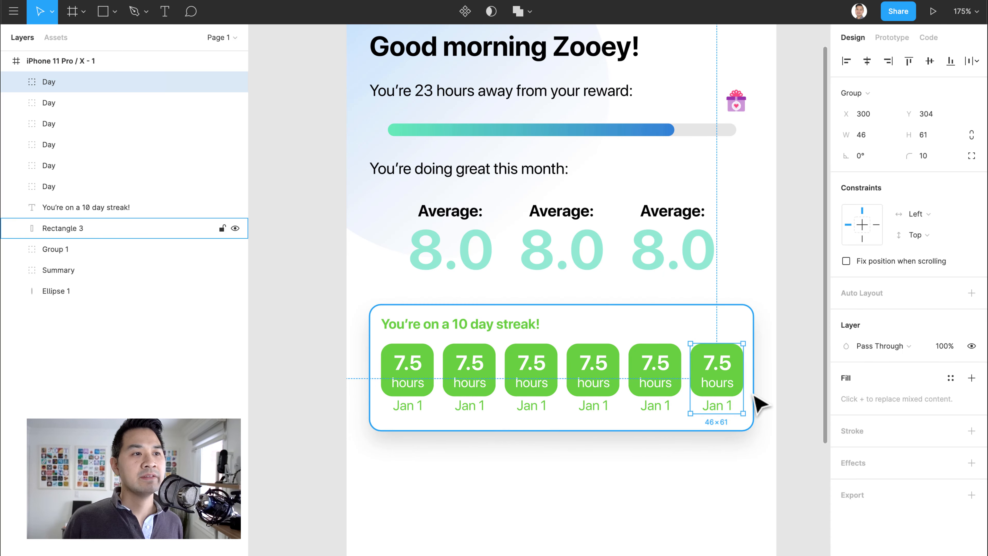
Check the outer margins of the first and last Day tiles in the streak card, and delete the sixth tile.
{"action": "key", "text": "alt"}
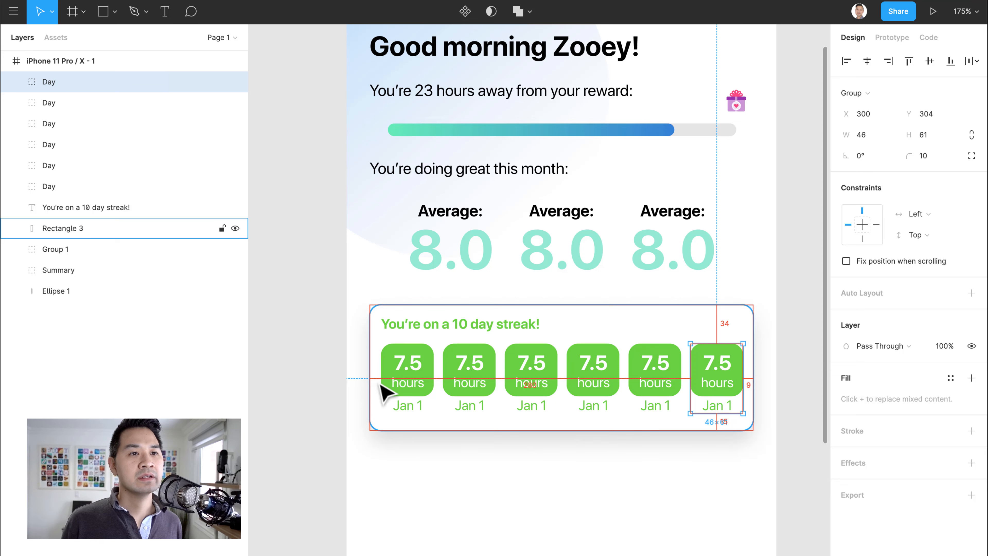
{"action": "left_click", "coordinate": [384, 393]}
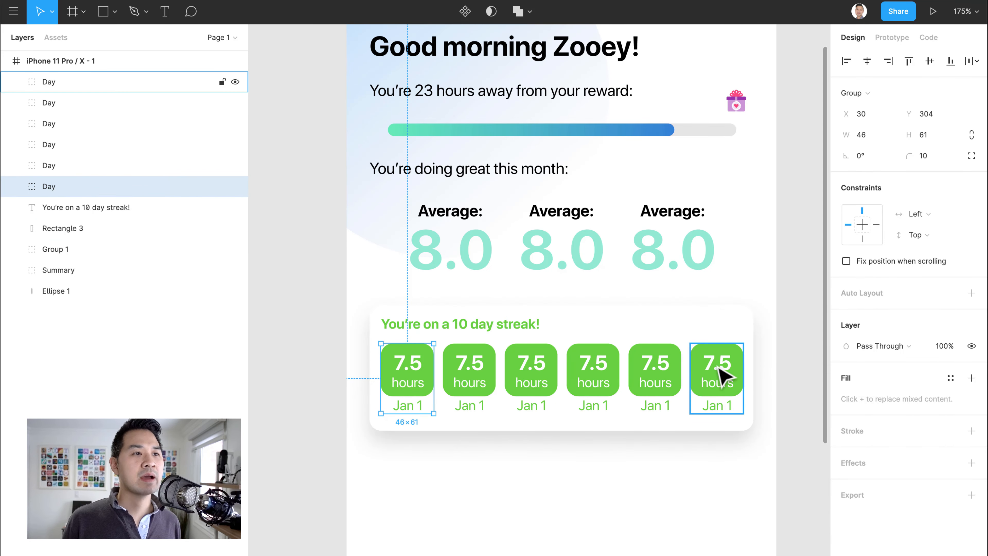
{"action": "left_click", "coordinate": [740, 366]}
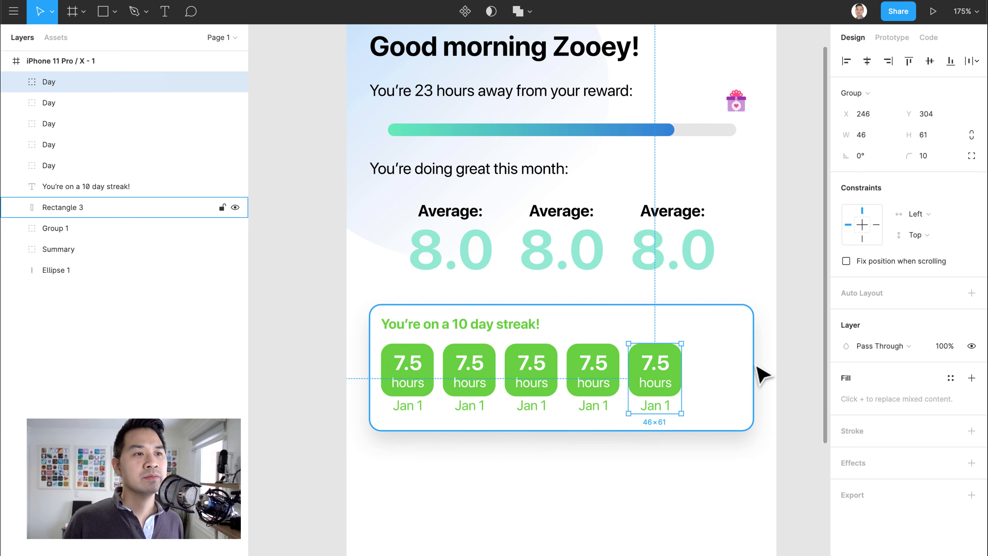
{"action": "key", "text": "Delete"}
Move the five remaining Day groups together to centre the row horizontally in the streak card, at Y 303.
{"action": "left_click", "coordinate": [87, 80]}
{"action": "left_click", "coordinate": [76, 166], "text": "shift"}
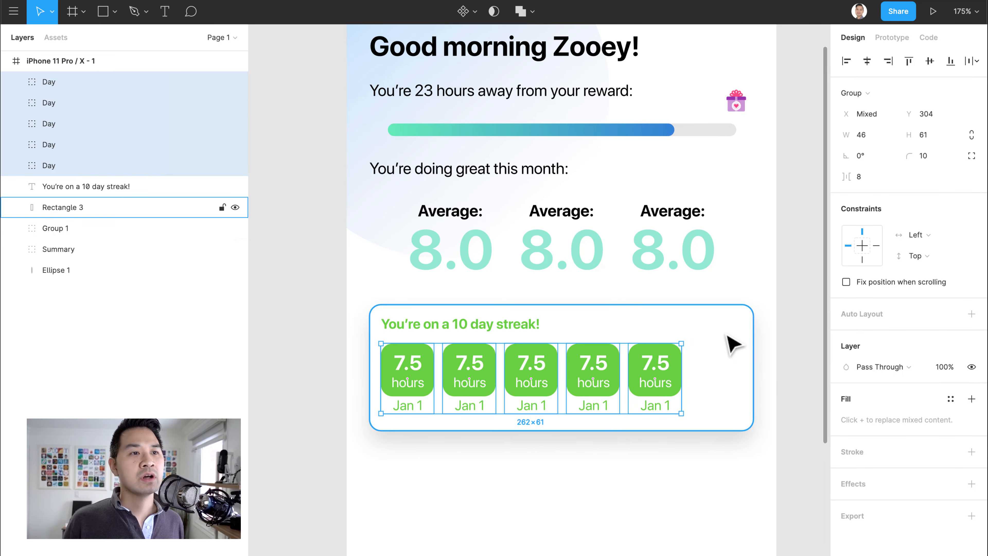
{"action": "left_click_drag", "start_coordinate": [536, 372], "coordinate": [569, 364]}
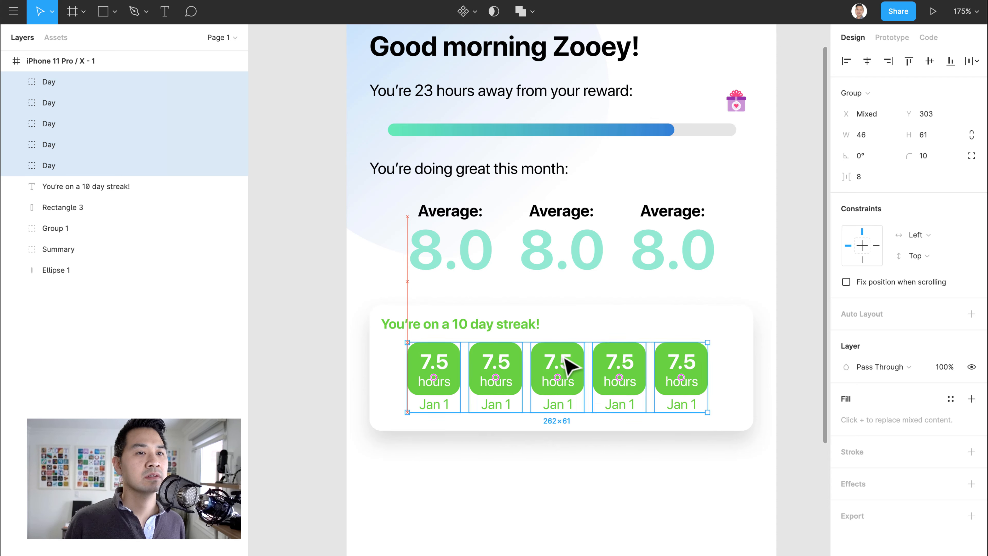
{"action": "key", "text": "alt"}
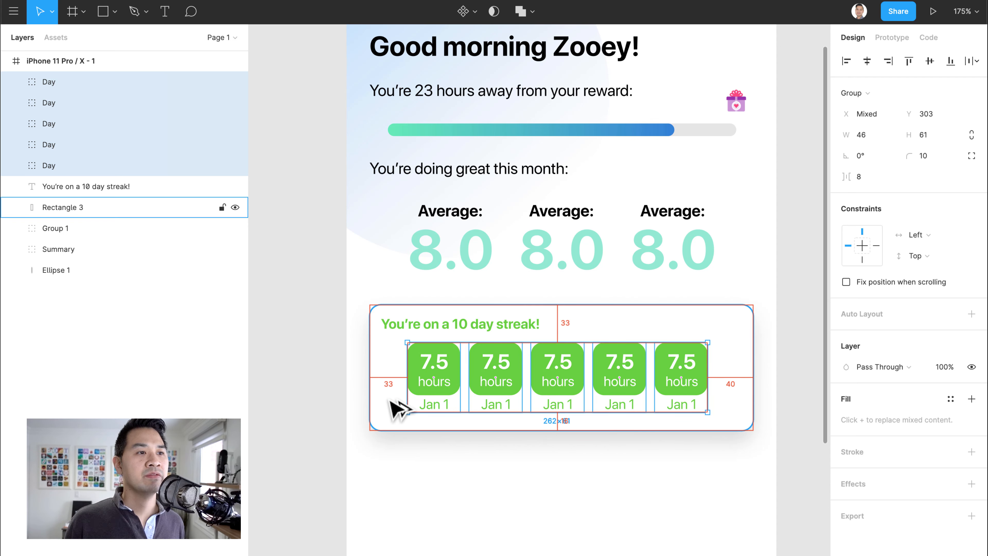
{"action": "key", "text": "Right"}
{"action": "key", "text": "Right"}
{"action": "key", "text": "Right"}
{"action": "key", "text": "Right"}
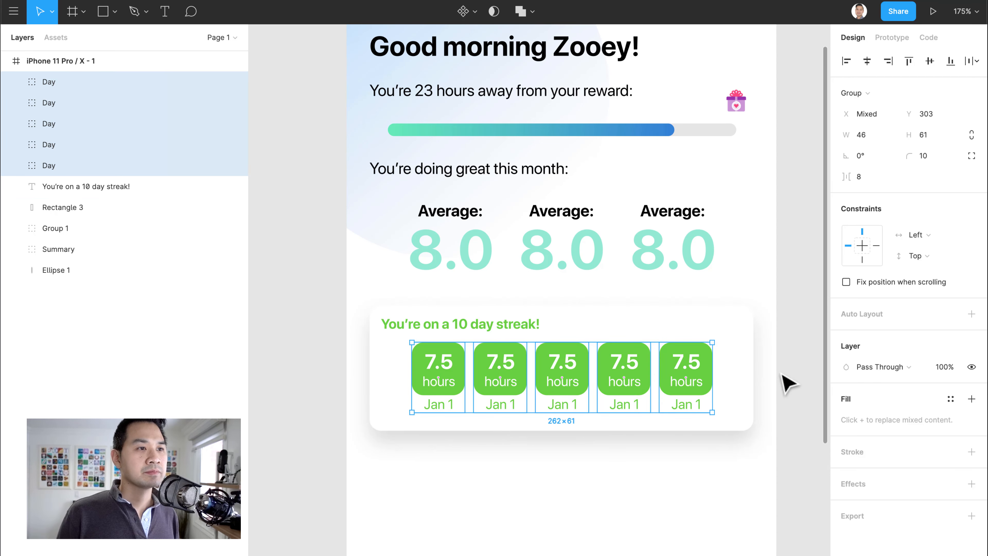
{"action": "left_click", "coordinate": [790, 385]}
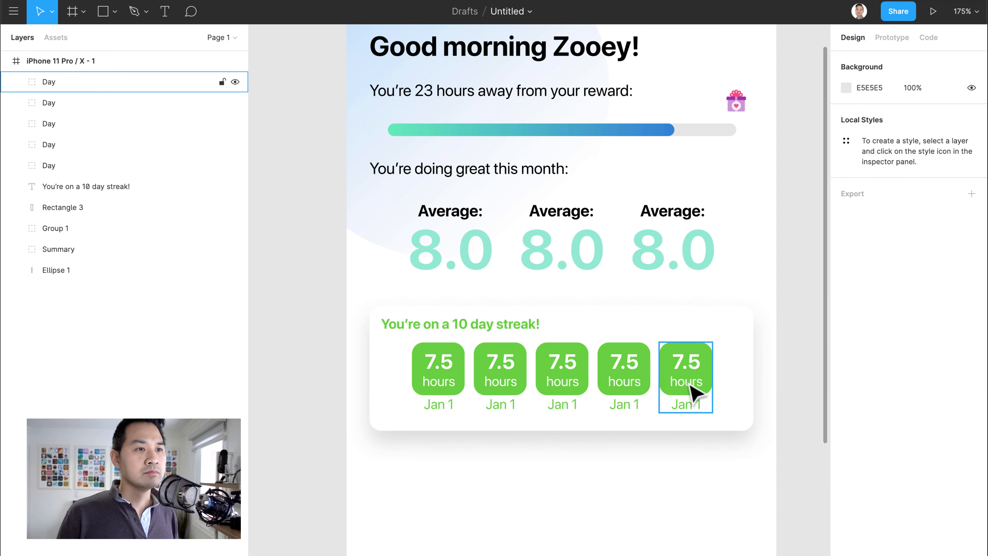
Change the fill of the 7.5 and hours texts in the last Day tile to 5DD432.
{"action": "double_click", "coordinate": [699, 357]}
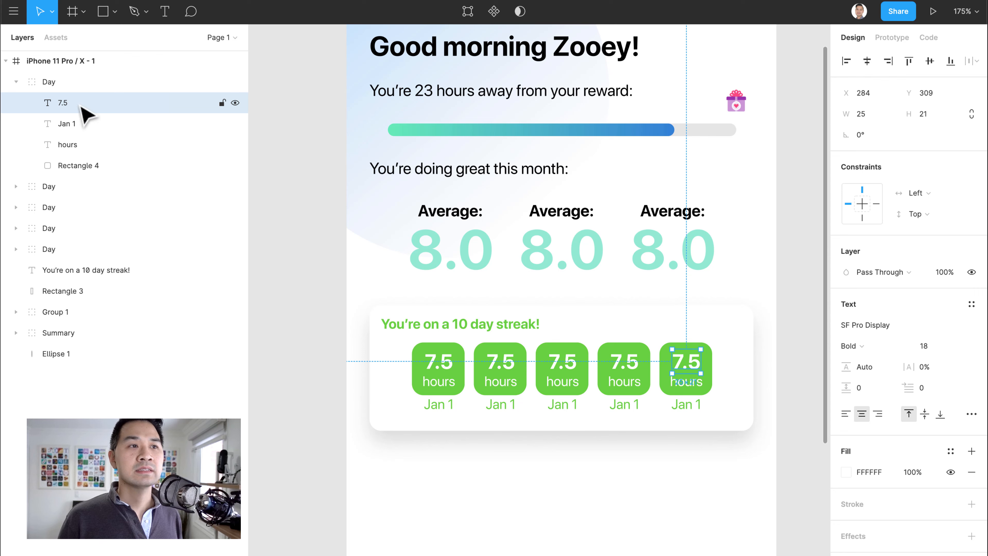
{"action": "left_click", "coordinate": [874, 472]}
{"action": "key", "text": "super+v"}
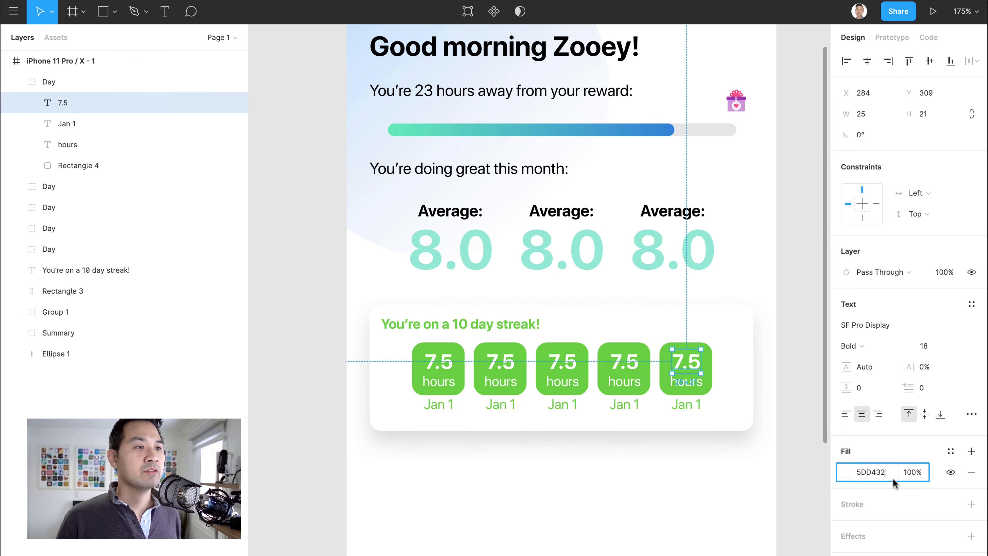
{"action": "left_click", "coordinate": [803, 473]}
{"action": "double_click", "coordinate": [700, 378]}
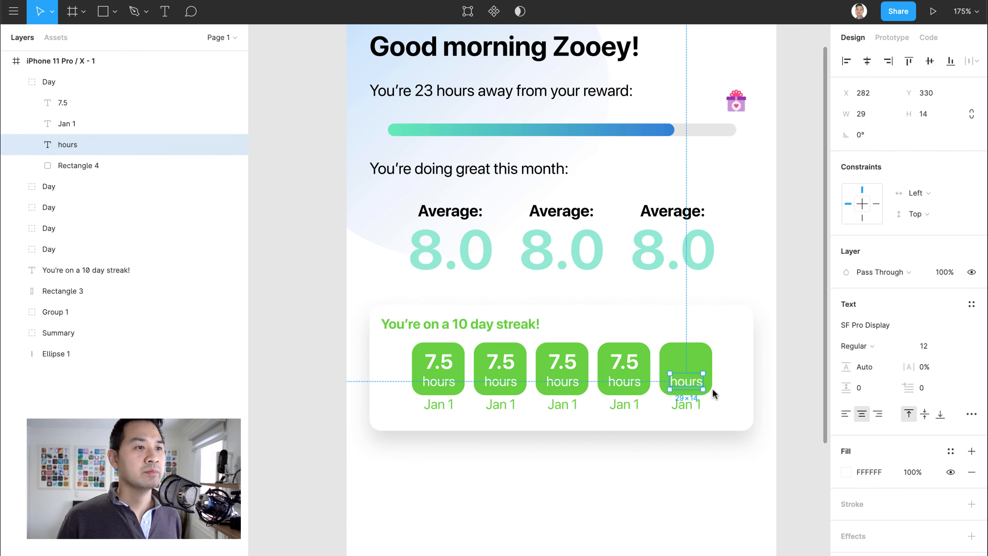
{"action": "left_click", "coordinate": [877, 472]}
{"action": "key", "text": "super+v"}
{"action": "left_click", "coordinate": [817, 466]}
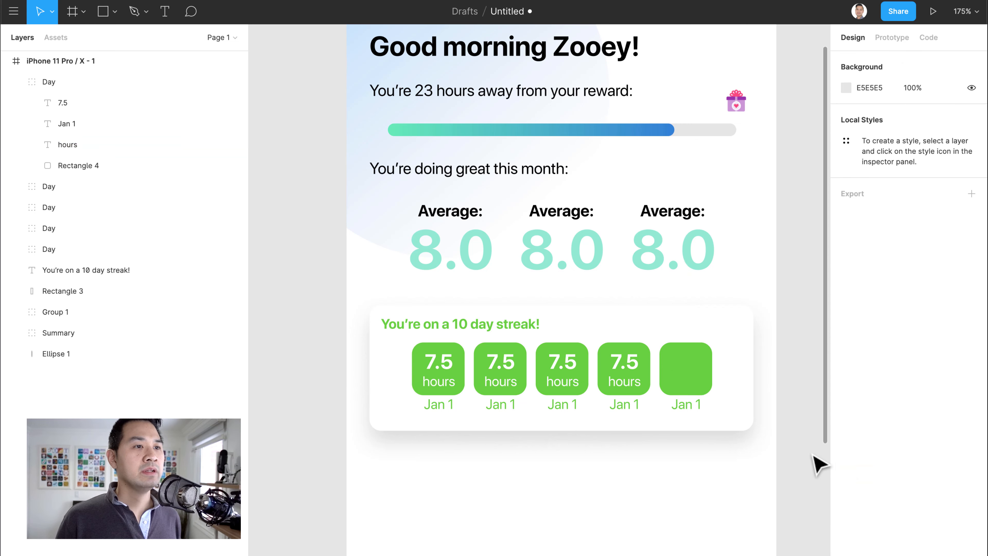
Fill the last Day tile's square, Rectangle 4, with FFFFFF and add a 5DD432 stroke to it.
{"action": "scroll", "coordinate": [682, 349], "scroll_direction": "up", "scroll_amount": 5}
{"action": "double_click", "coordinate": [629, 343]}
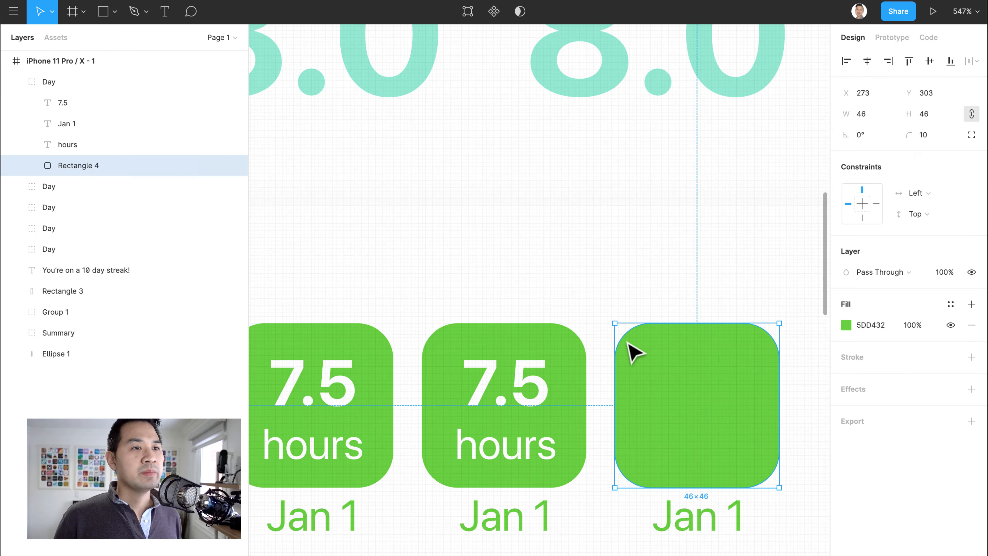
{"action": "type", "text": "FFFF"}
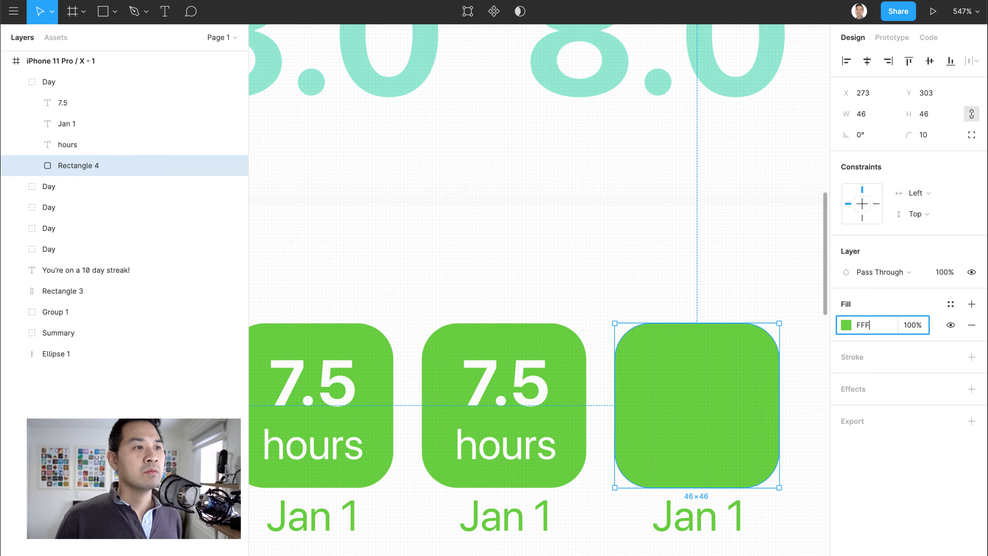
{"action": "key", "text": "Tab"}
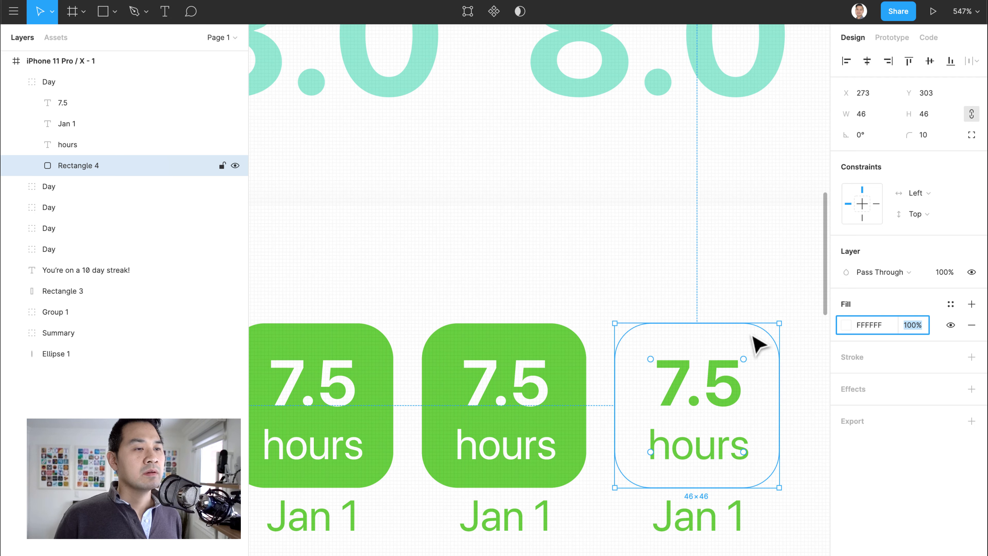
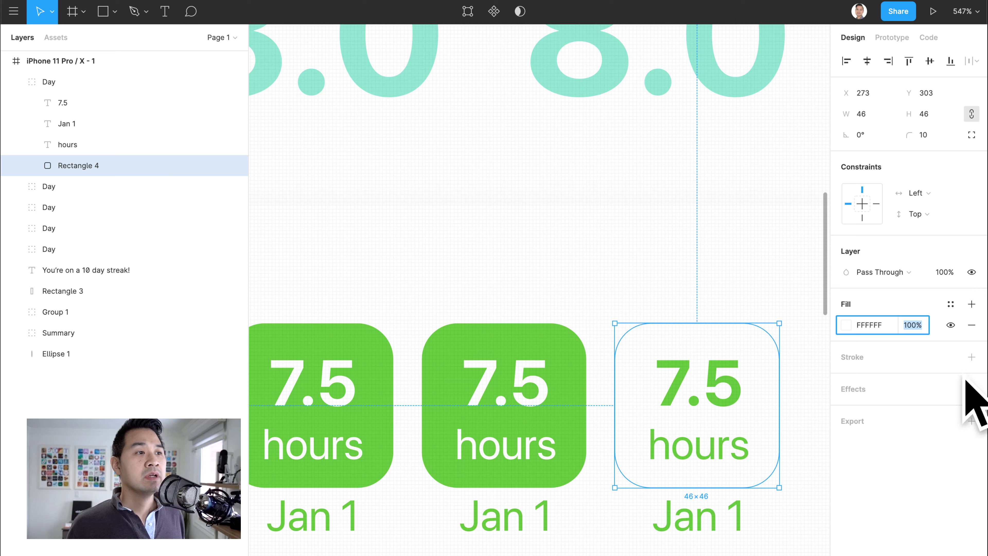
{"action": "left_click", "coordinate": [971, 357]}
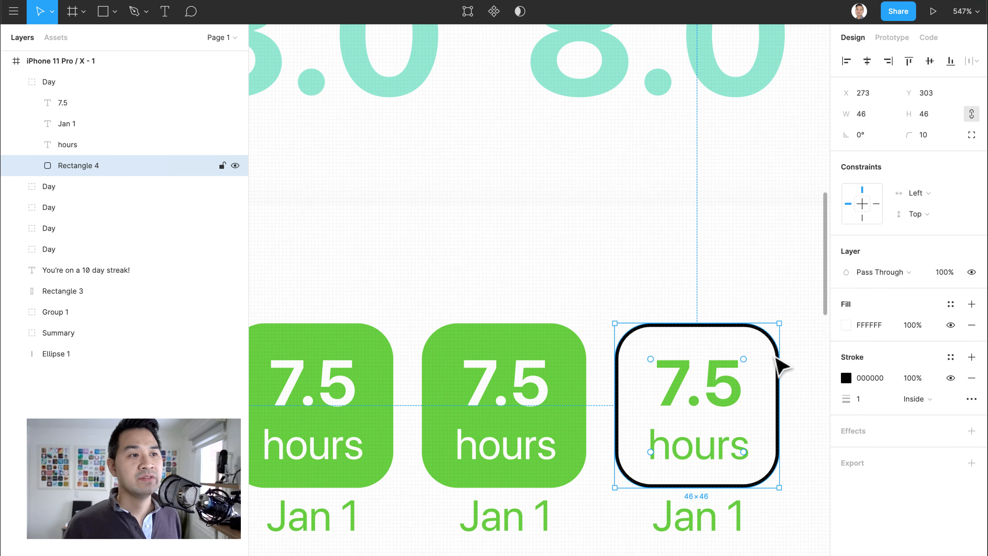
{"action": "key", "text": "Tab"}
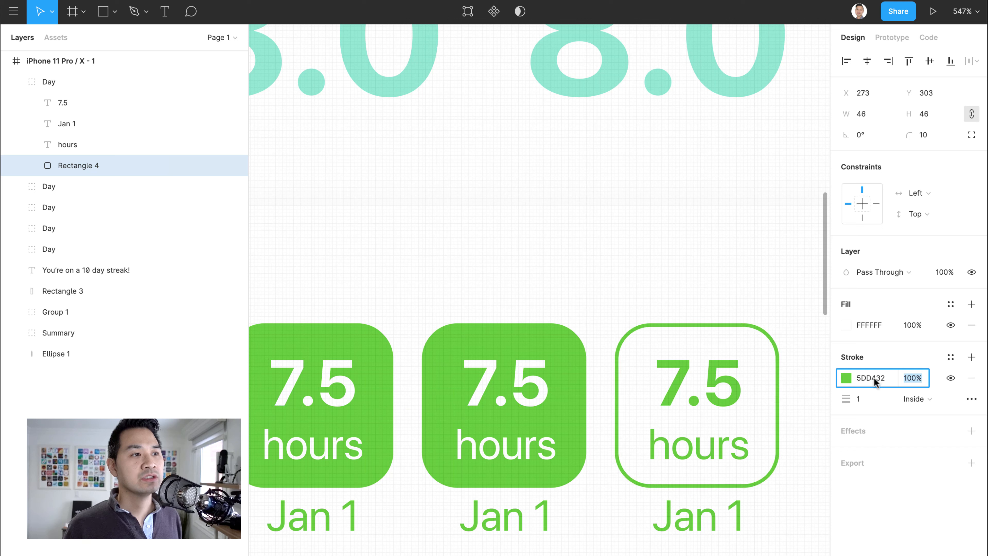
Try the Outside and Center stroke alignments on the last tile's square, and return it to Inside.
{"action": "left_click", "coordinate": [929, 399]}
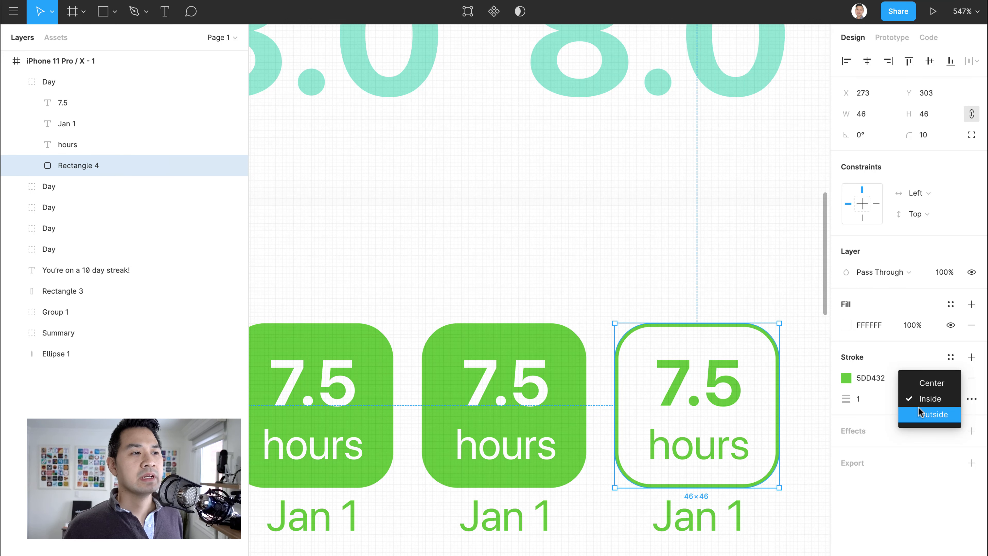
{"action": "left_click", "coordinate": [798, 281]}
{"action": "scroll", "coordinate": [751, 343], "scroll_direction": "up", "scroll_amount": 10}
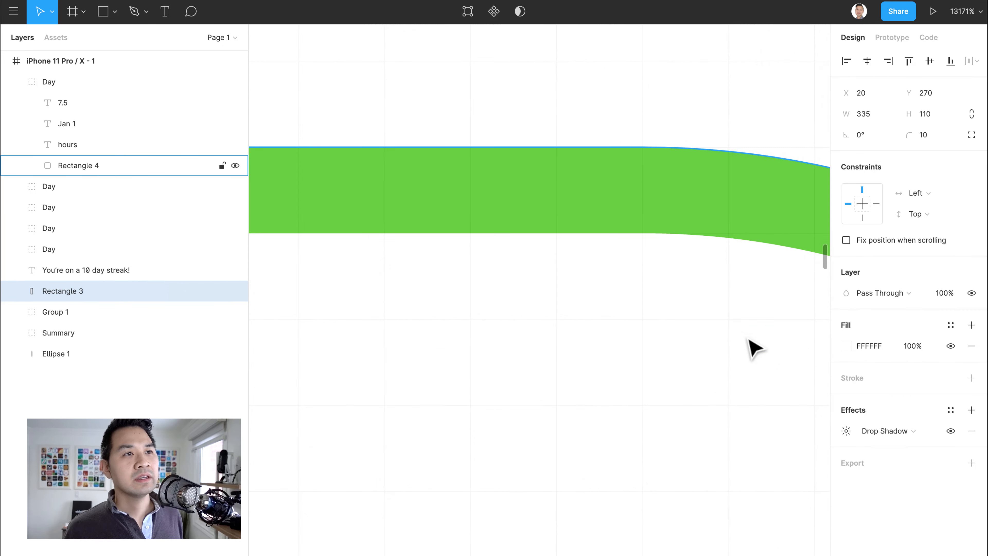
{"action": "scroll", "coordinate": [622, 296], "scroll_direction": "down", "scroll_amount": 5}
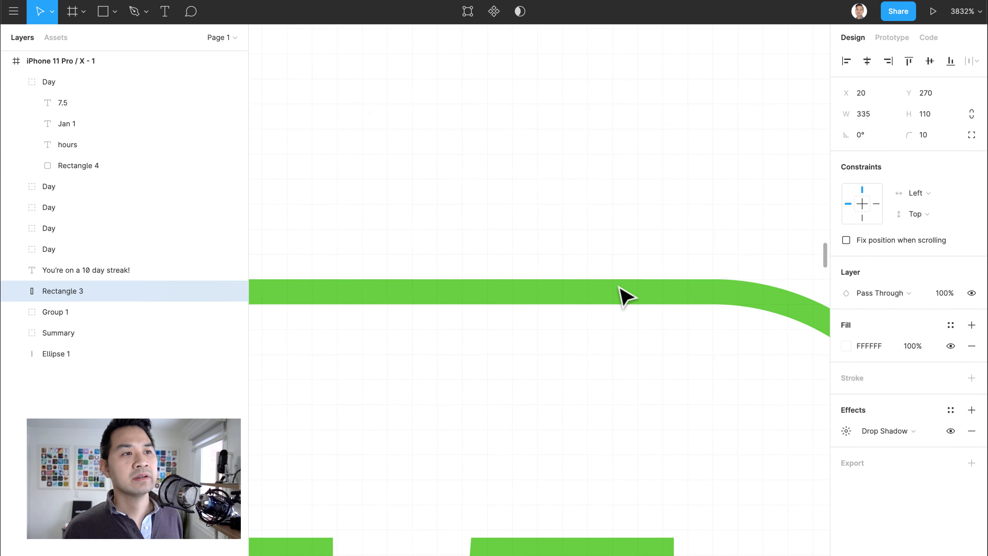
{"action": "scroll", "coordinate": [616, 291], "scroll_direction": "down", "scroll_amount": 3}
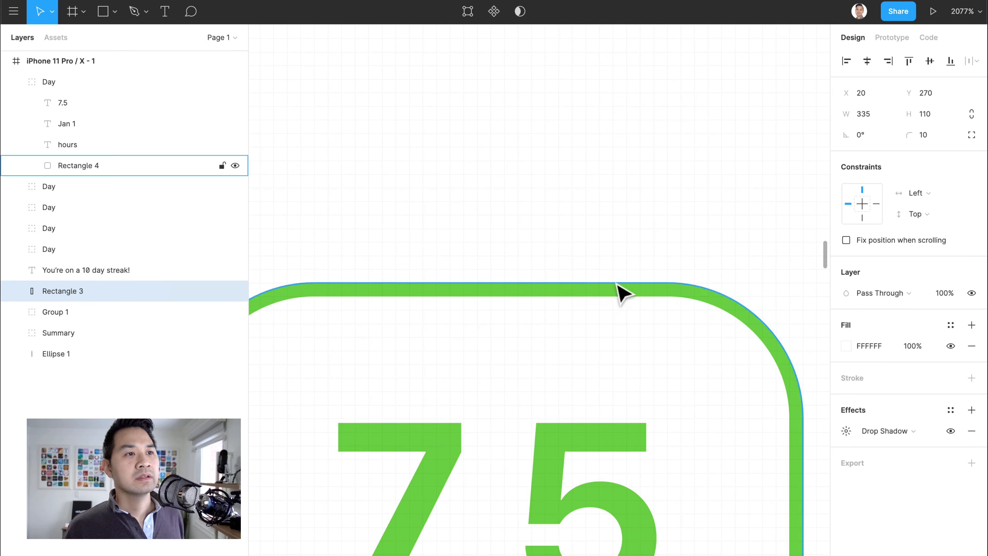
{"action": "left_click", "coordinate": [626, 288]}
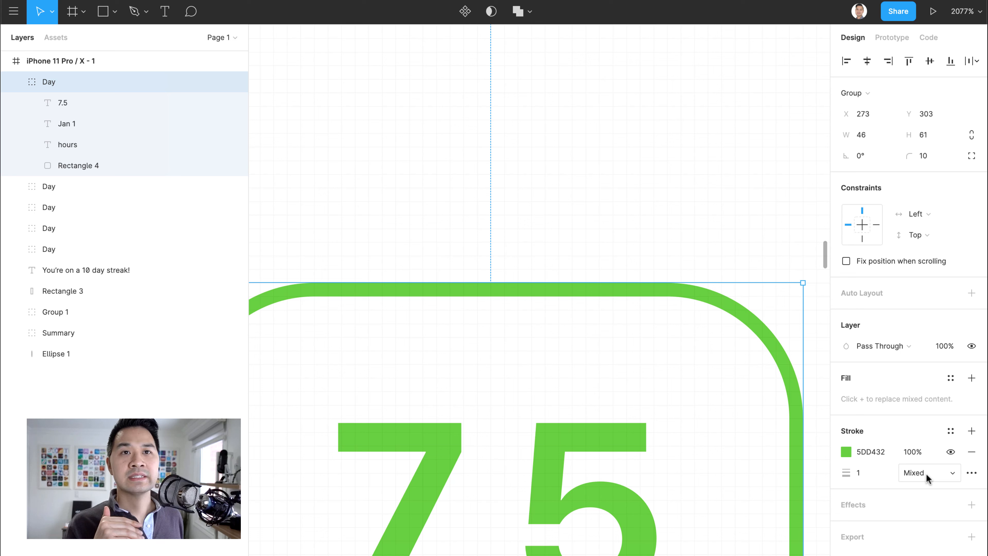
{"action": "left_click", "coordinate": [66, 171]}
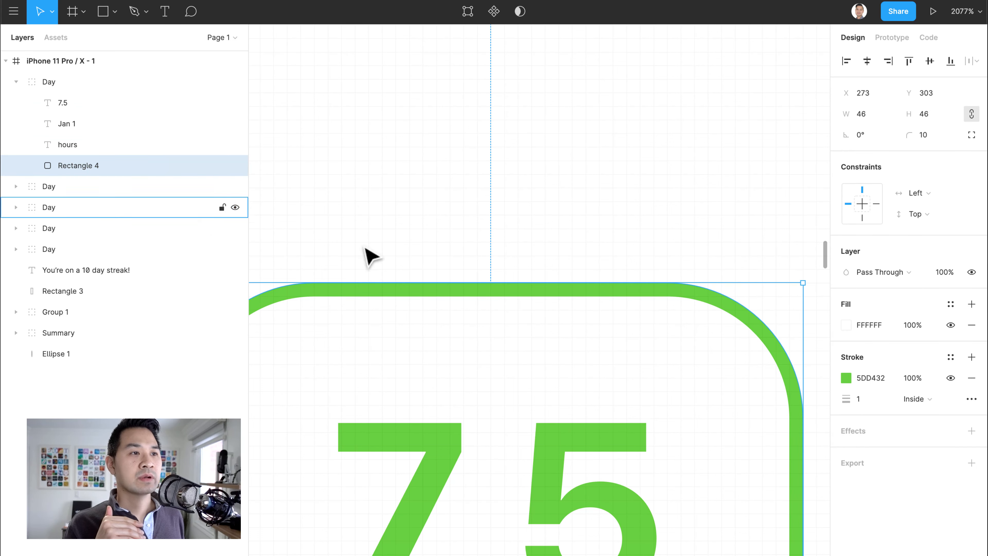
{"action": "left_click", "coordinate": [928, 401]}
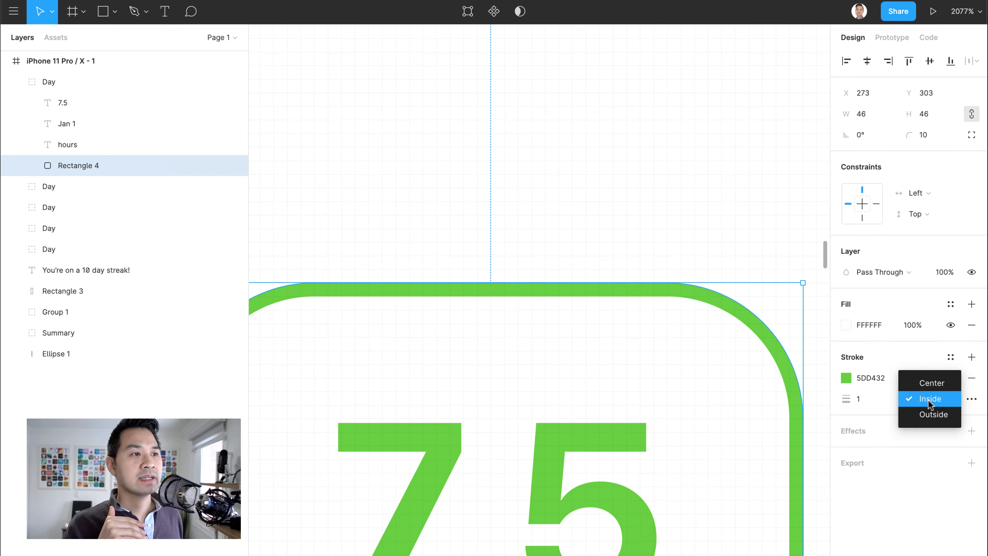
{"action": "left_click", "coordinate": [924, 415]}
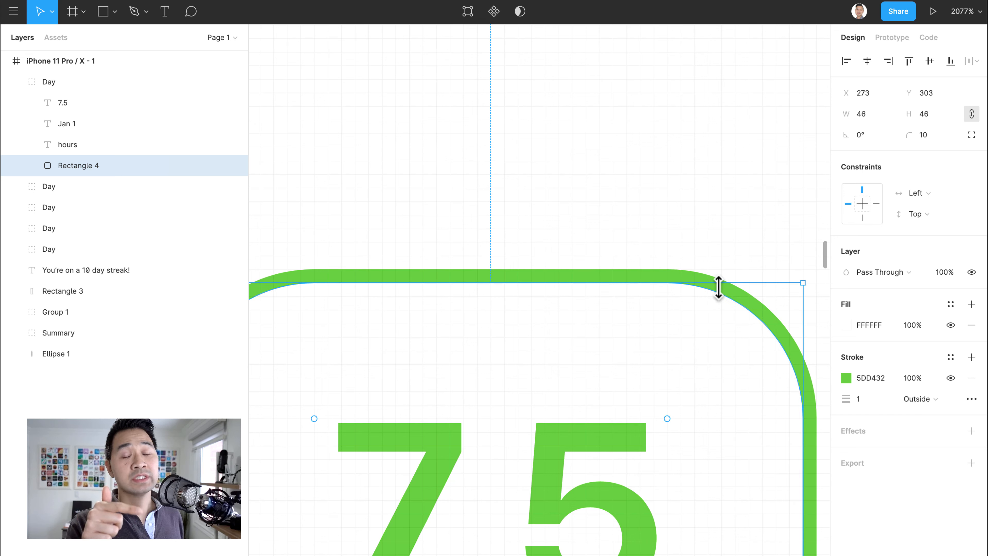
{"action": "left_click", "coordinate": [918, 400]}
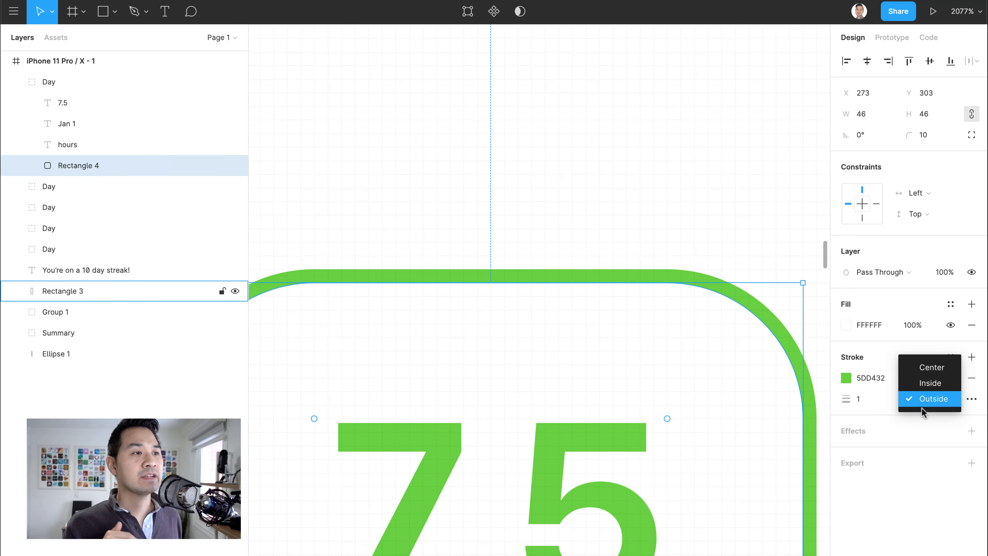
{"action": "left_click", "coordinate": [918, 368]}
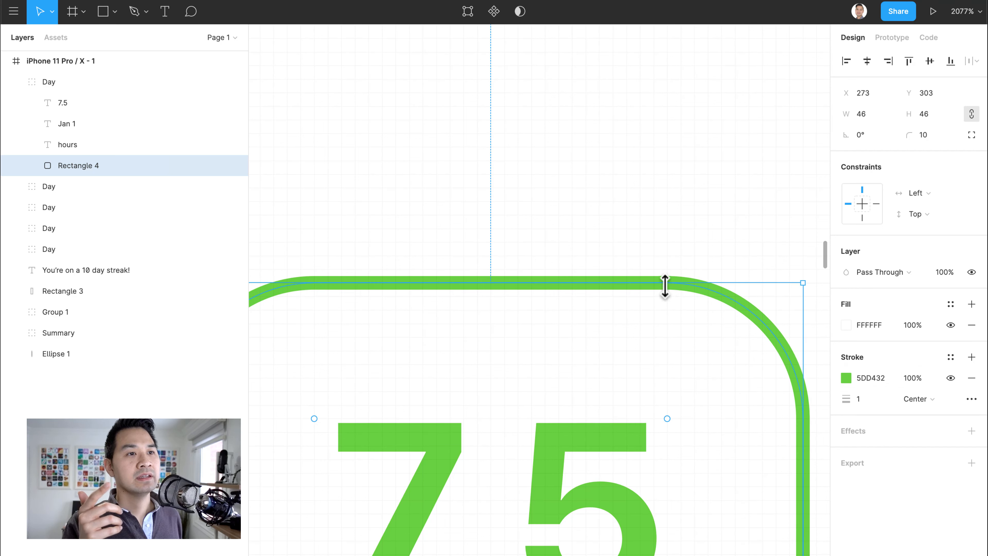
{"action": "left_click", "coordinate": [918, 399]}
{"action": "left_click", "coordinate": [915, 412]}
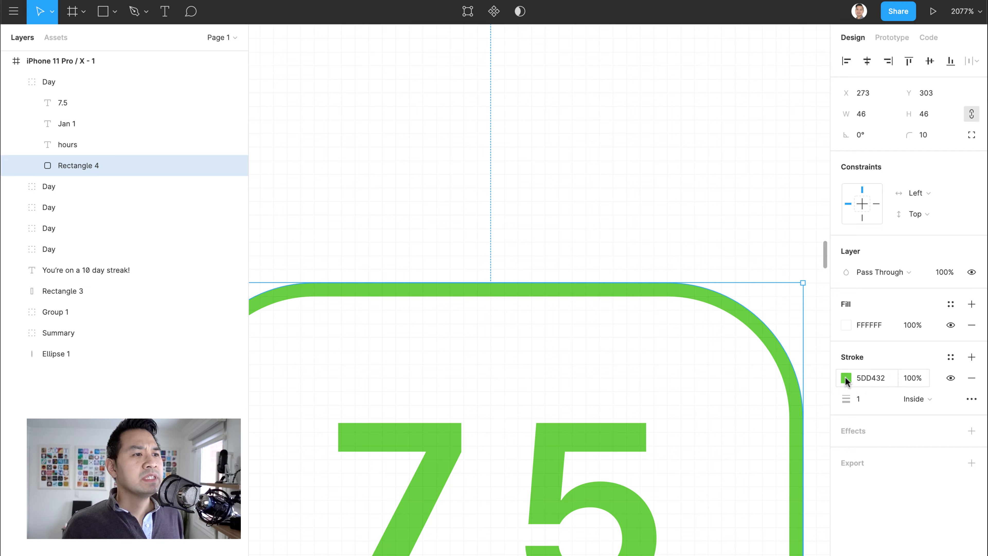
Make the stroke of the last tile's square dashed with a dash and gap of 4, 4.
{"action": "left_click", "coordinate": [972, 399]}
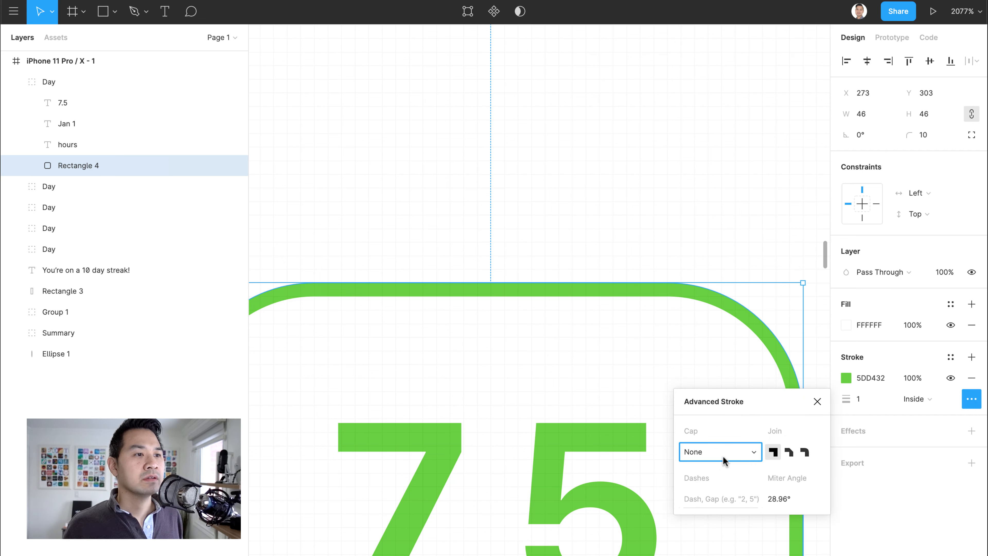
{"action": "left_click", "coordinate": [729, 456]}
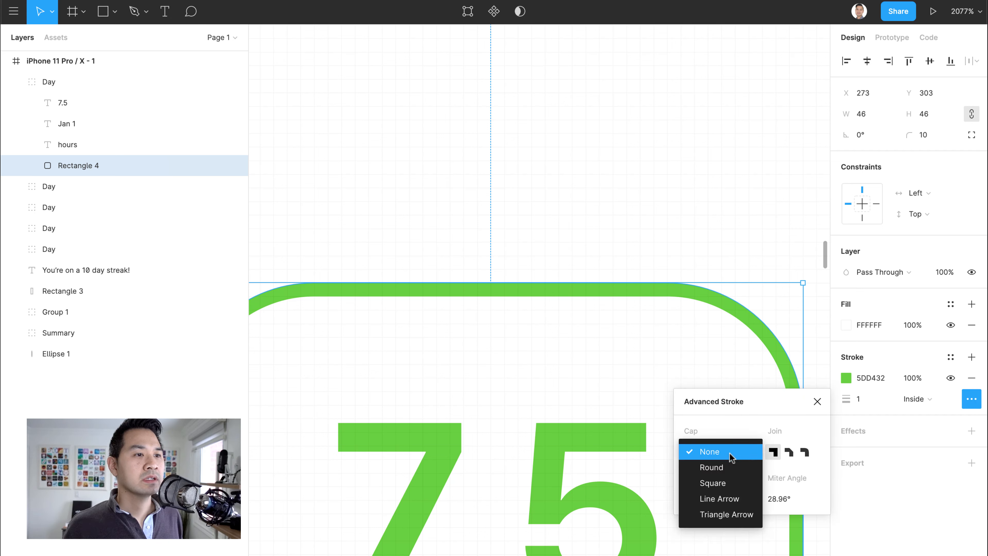
{"action": "left_click", "coordinate": [742, 437]}
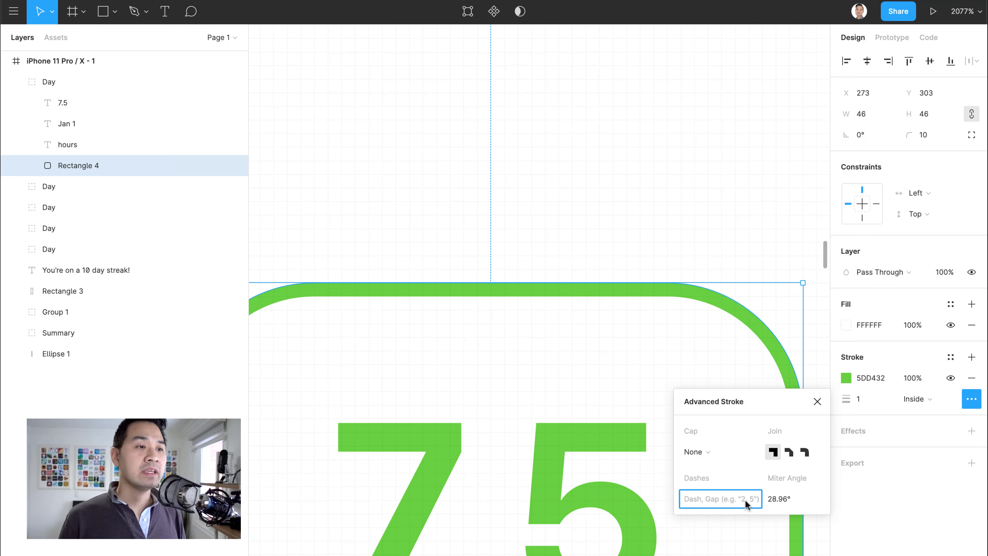
{"action": "type", "text": "4,4"}
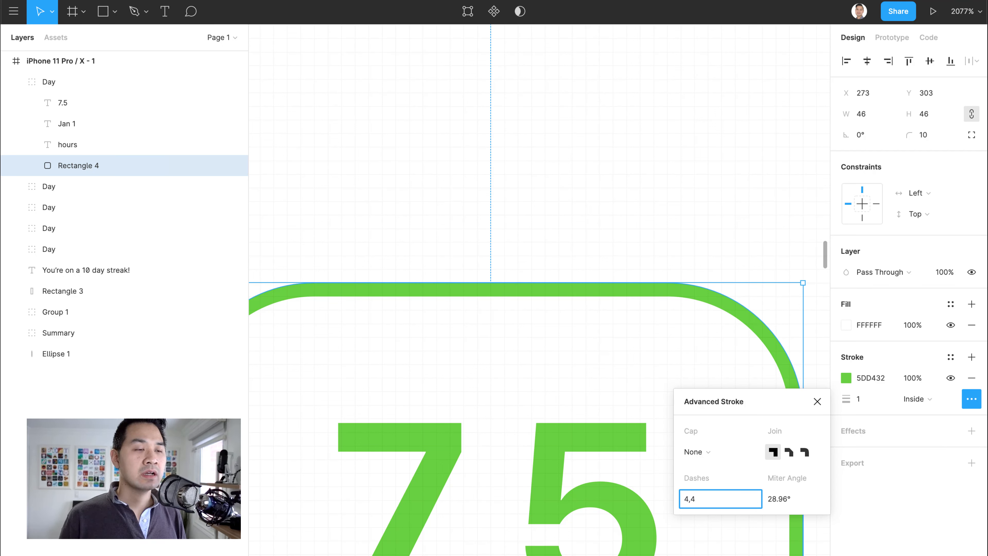
{"action": "key", "text": "Return"}
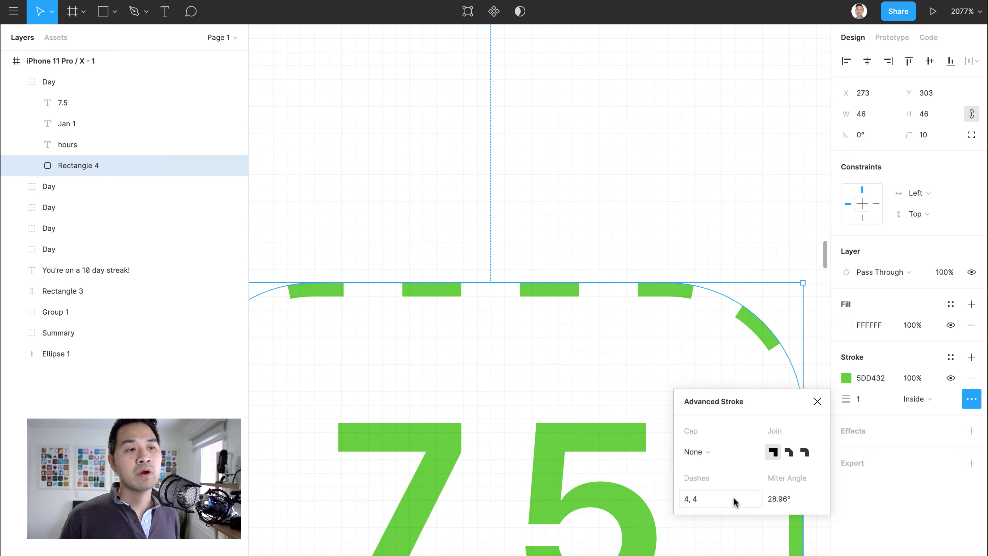
Set the dashes of the last tile's stroke to 4, 2, close the advanced stroke settings, and deselect the square.
{"action": "type", "text": "4,"}
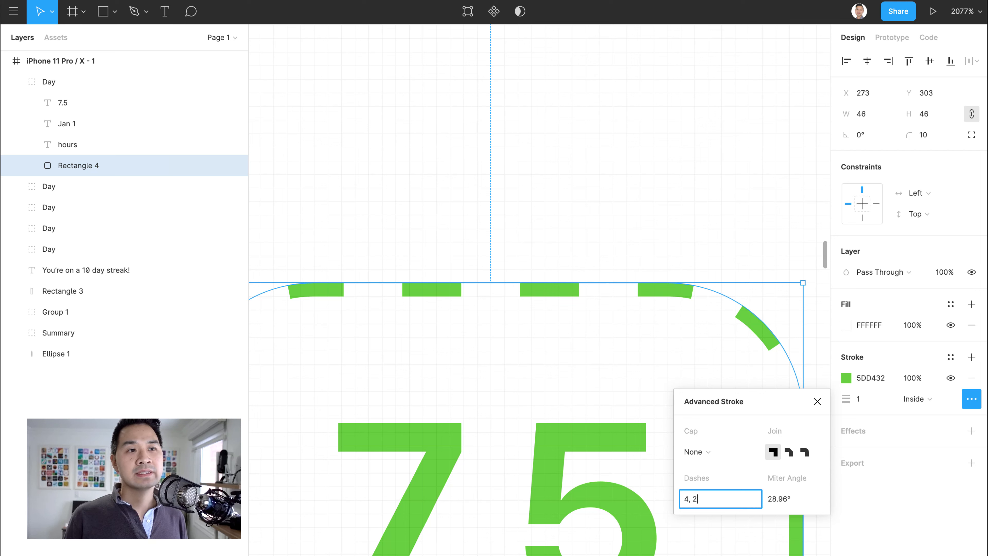
{"action": "key", "text": "Return"}
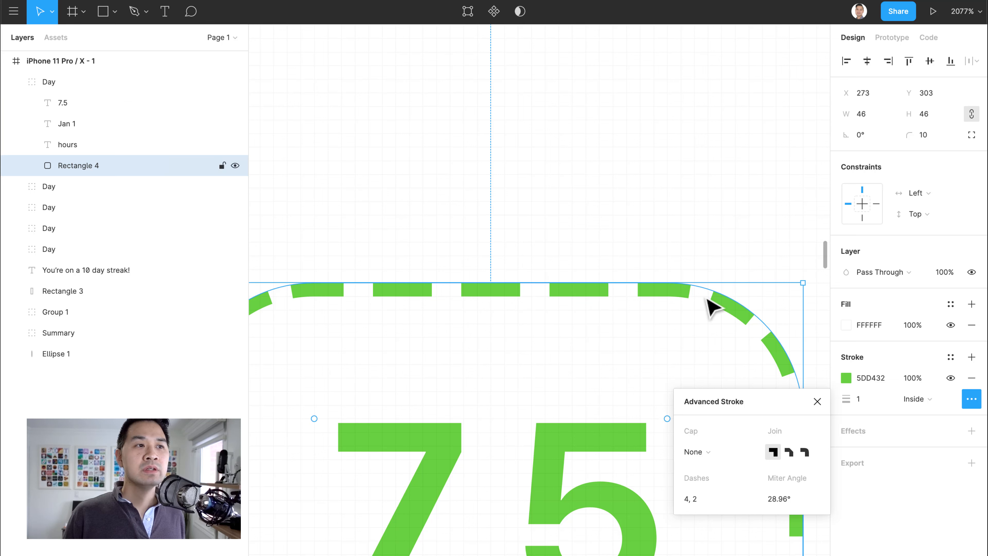
{"action": "left_click", "coordinate": [817, 402]}
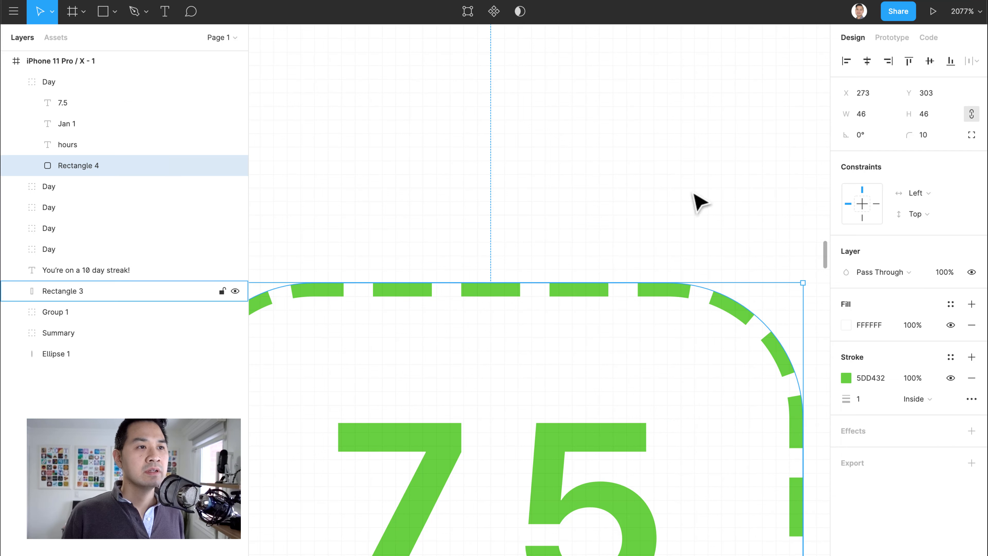
{"action": "scroll", "coordinate": [697, 201], "scroll_direction": "down", "scroll_amount": 10}
{"action": "scroll", "coordinate": [691, 259], "scroll_direction": "down", "scroll_amount": 3}
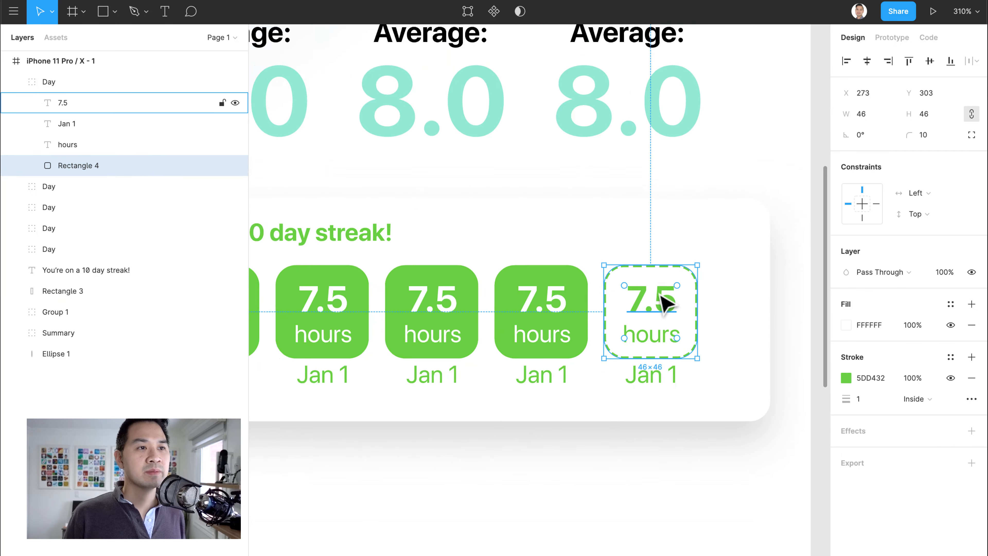
{"action": "left_click", "coordinate": [499, 416]}
{"action": "scroll", "coordinate": [545, 370], "scroll_direction": "down", "scroll_amount": 8}
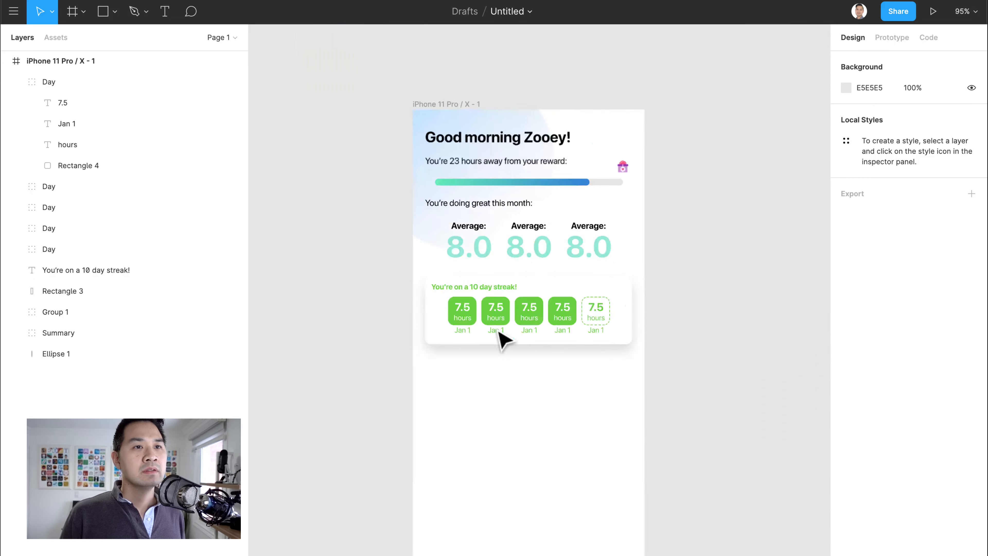
Compare the streak card with the Home screen in the finished Beauty Sleep App file and examine the reward cards beneath it.
{"action": "scroll", "coordinate": [522, 354], "scroll_direction": "up", "scroll_amount": 6}
{"action": "scroll", "coordinate": [517, 347], "scroll_direction": "up", "scroll_amount": 5}
{"action": "scroll", "coordinate": [519, 343], "scroll_direction": "down", "scroll_amount": 7}
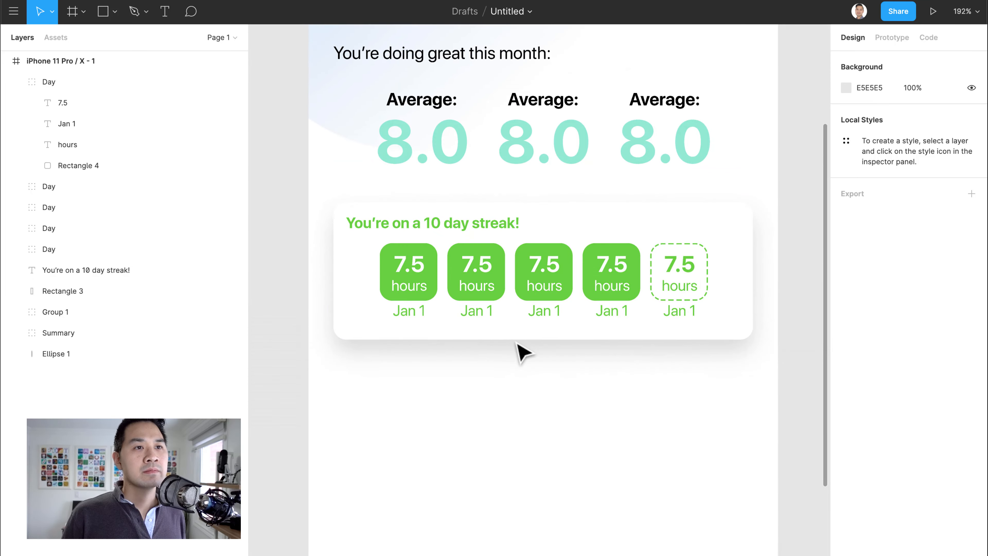
{"action": "key", "text": "space"}
{"action": "left_click_drag", "start_coordinate": [533, 221], "coordinate": [515, 379]}
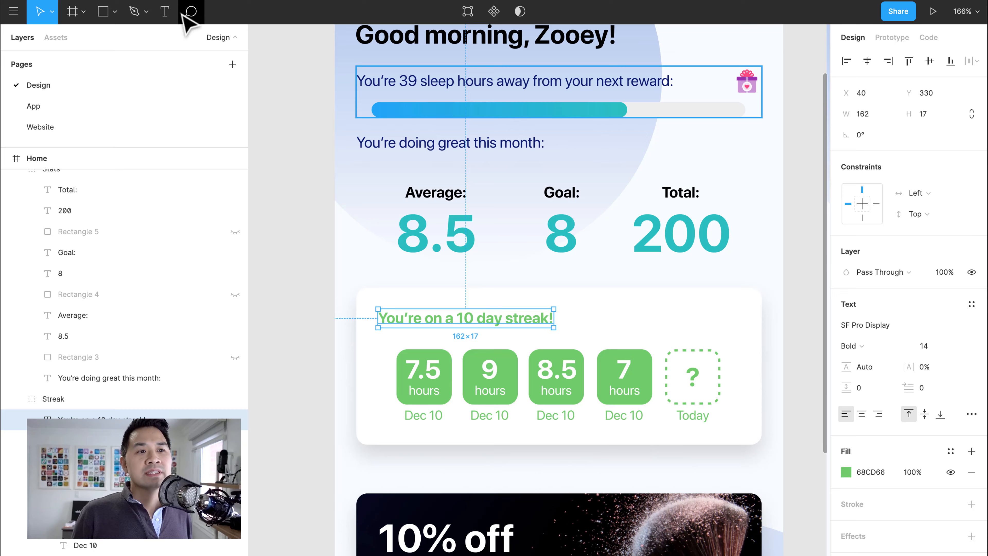
{"action": "scroll", "coordinate": [622, 272], "scroll_direction": "down", "scroll_amount": 8}
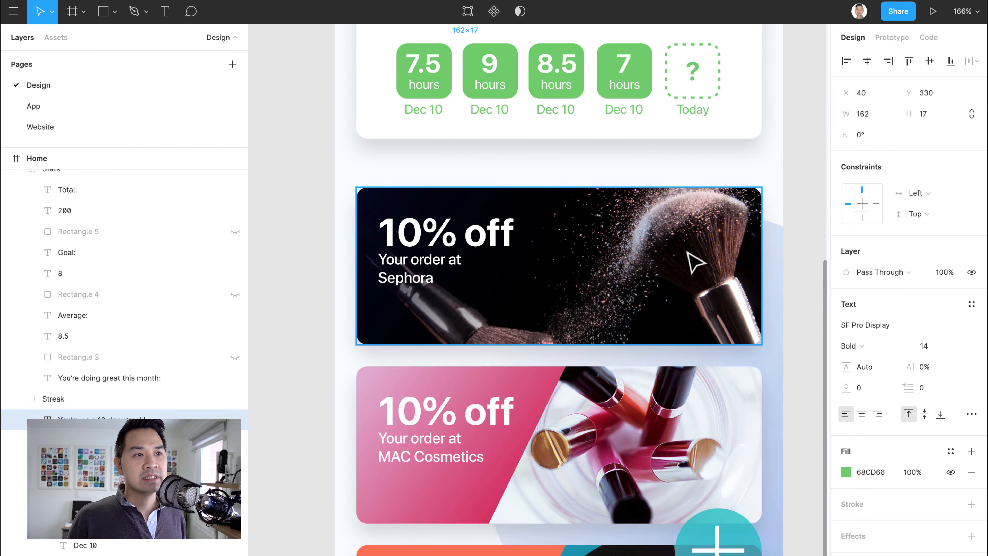
{"action": "scroll", "coordinate": [474, 456], "scroll_direction": "down", "scroll_amount": 3}
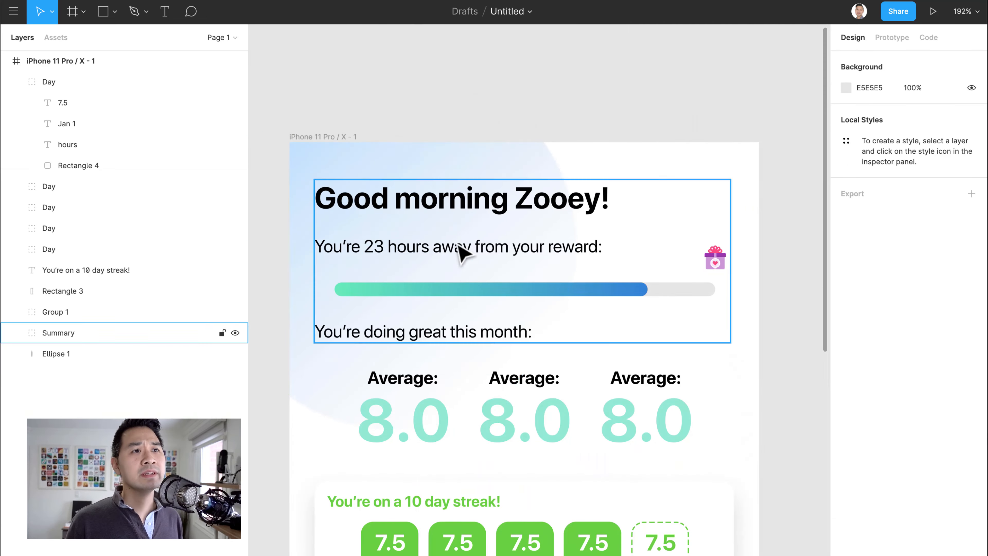
Duplicate the gradient circle, Ellipse 1, and move the copy to the frame's lower-right corner at X 226, Y 520.
{"action": "key", "text": "ctrl+v"}
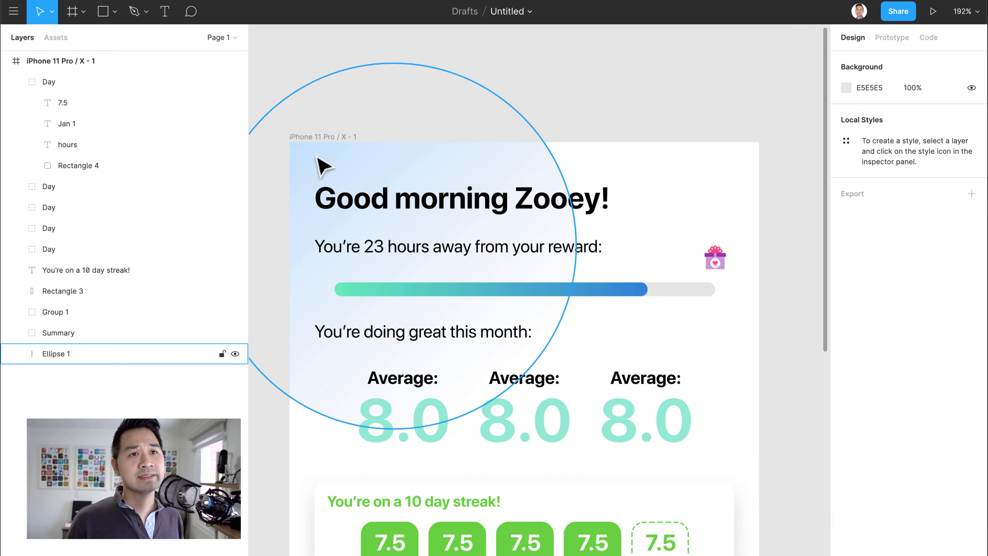
{"action": "scroll", "coordinate": [325, 166], "scroll_direction": "down", "scroll_amount": 3}
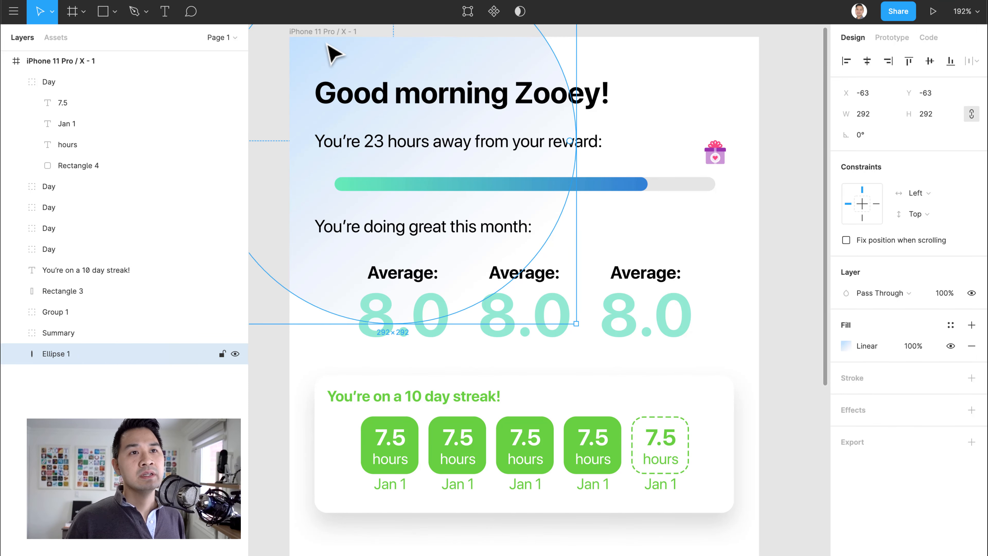
{"action": "key", "text": "super+d"}
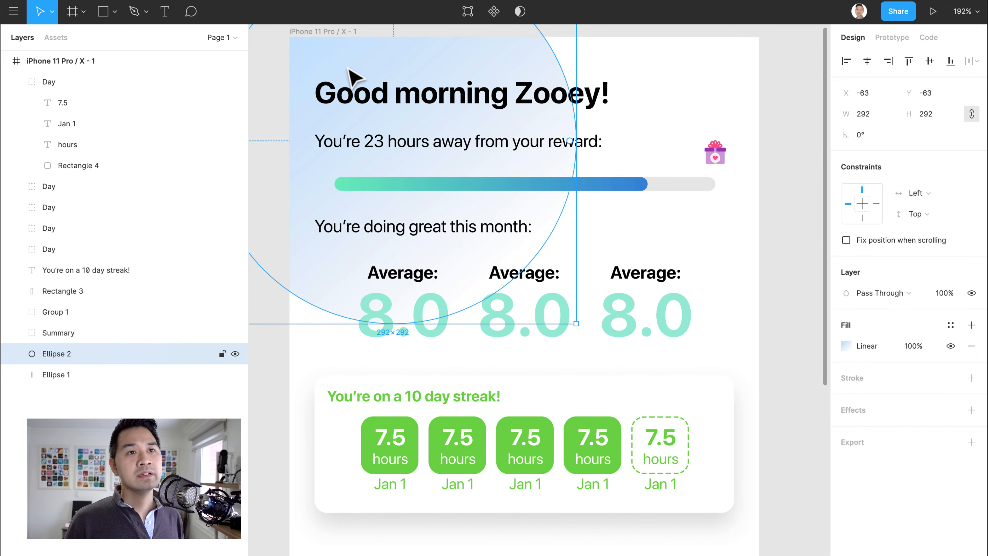
{"action": "scroll", "coordinate": [430, 183], "scroll_direction": "down", "scroll_amount": 5}
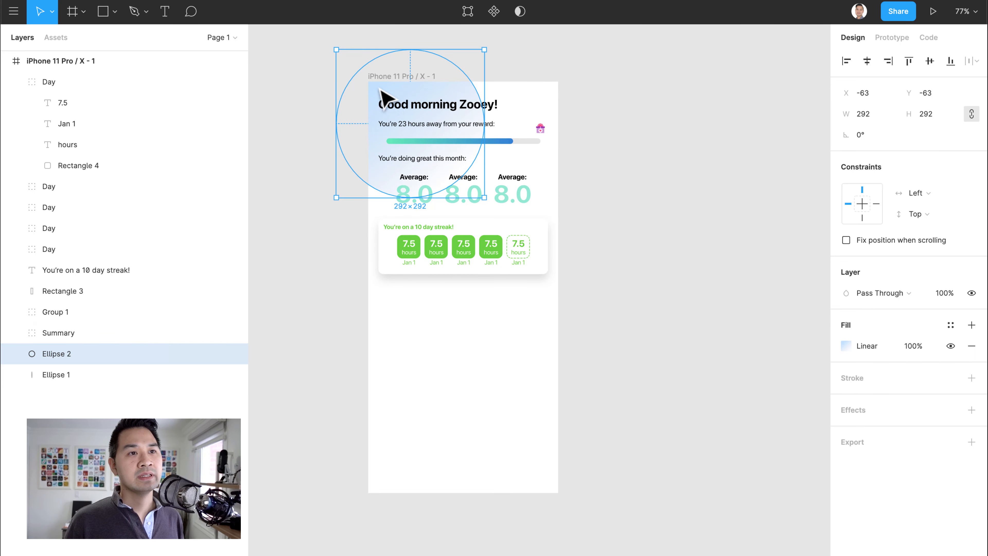
{"action": "left_click_drag", "start_coordinate": [381, 97], "coordinate": [531, 391]}
Scale the circle copy to 369 × 369, and rotate it to about -159° slightly lower in the frame's corner.
{"action": "key", "text": "k"}
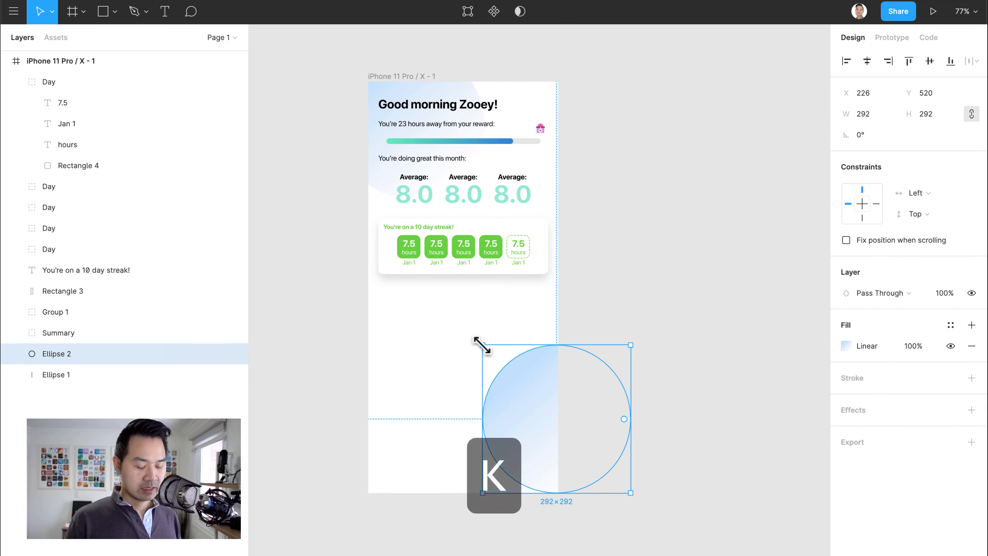
{"action": "left_click_drag", "start_coordinate": [483, 345], "coordinate": [443, 306]}
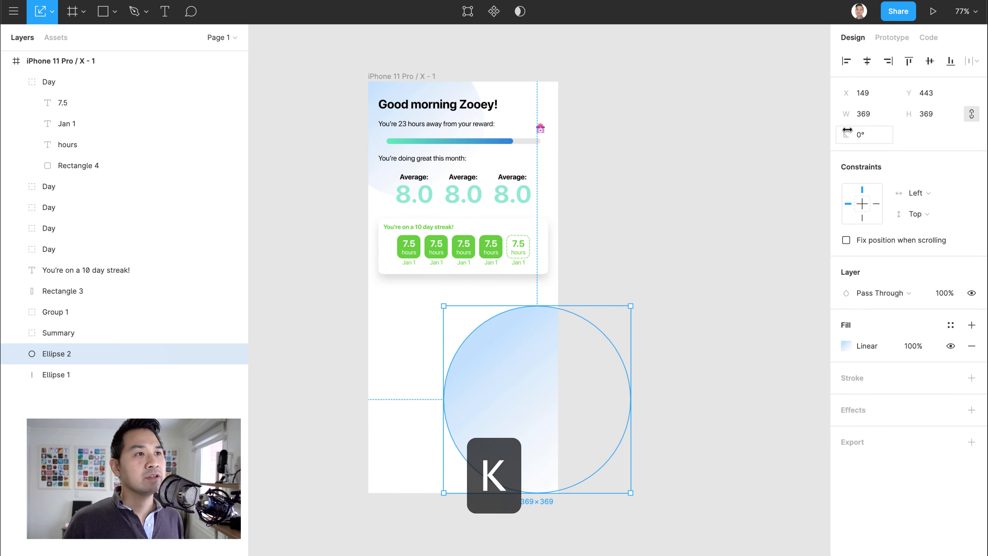
{"action": "left_click_drag", "start_coordinate": [844, 135], "coordinate": [39, 146]}
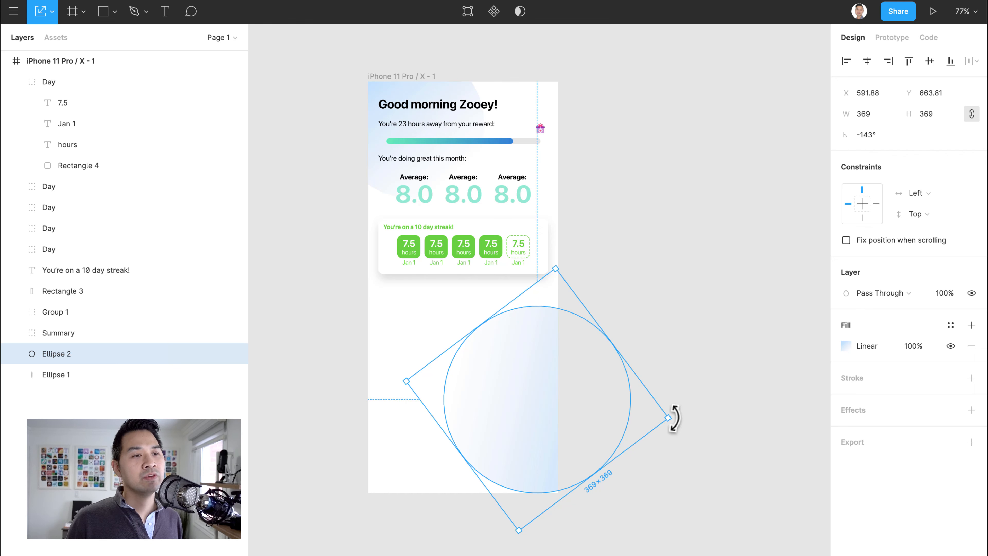
{"action": "left_click_drag", "start_coordinate": [675, 418], "coordinate": [673, 459]}
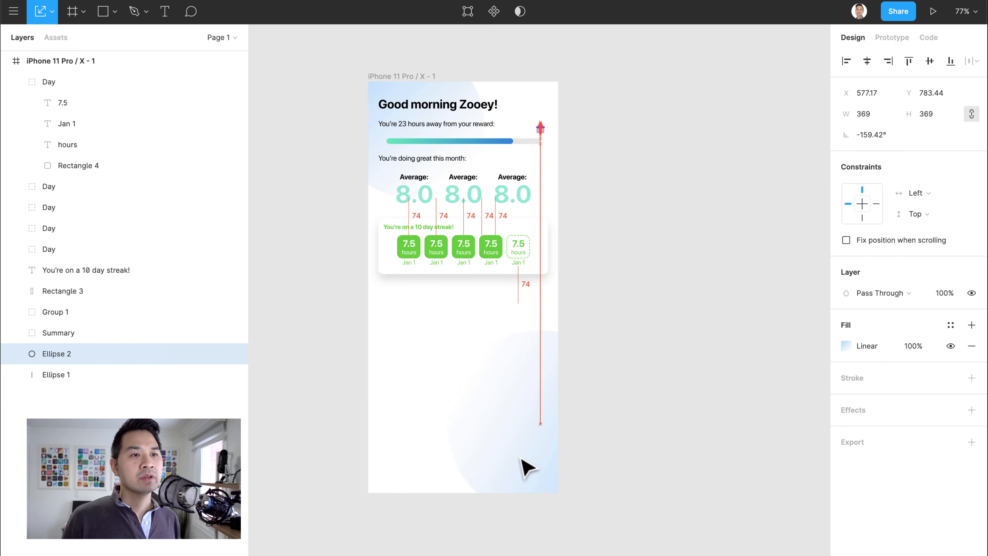
{"action": "left_click", "coordinate": [622, 353]}
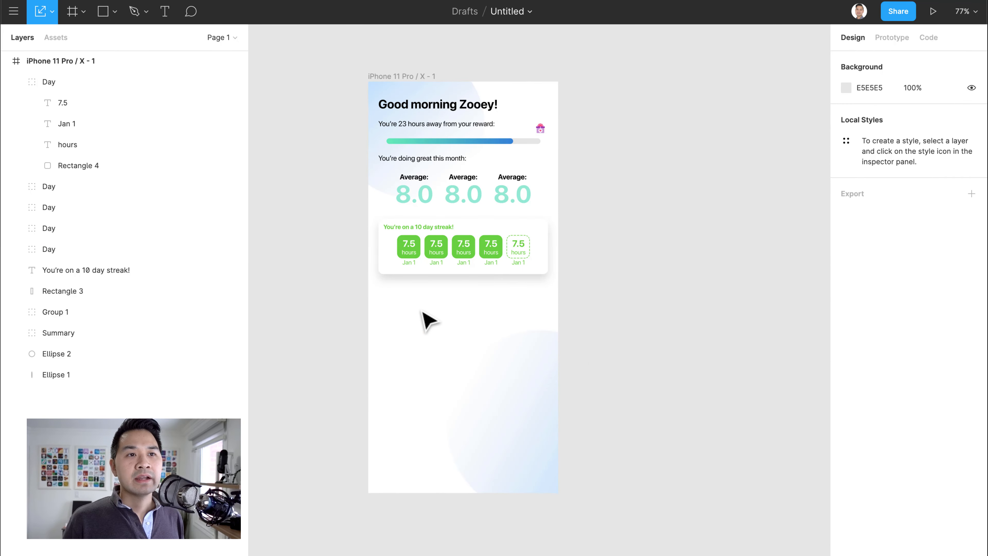
Draw a 335 × 96 rectangle beneath the streak card at X 20, Y 406, matching the card's width.
{"action": "scroll", "coordinate": [424, 314], "scroll_direction": "up", "scroll_amount": 5}
{"action": "scroll", "coordinate": [425, 314], "scroll_direction": "up", "scroll_amount": 1}
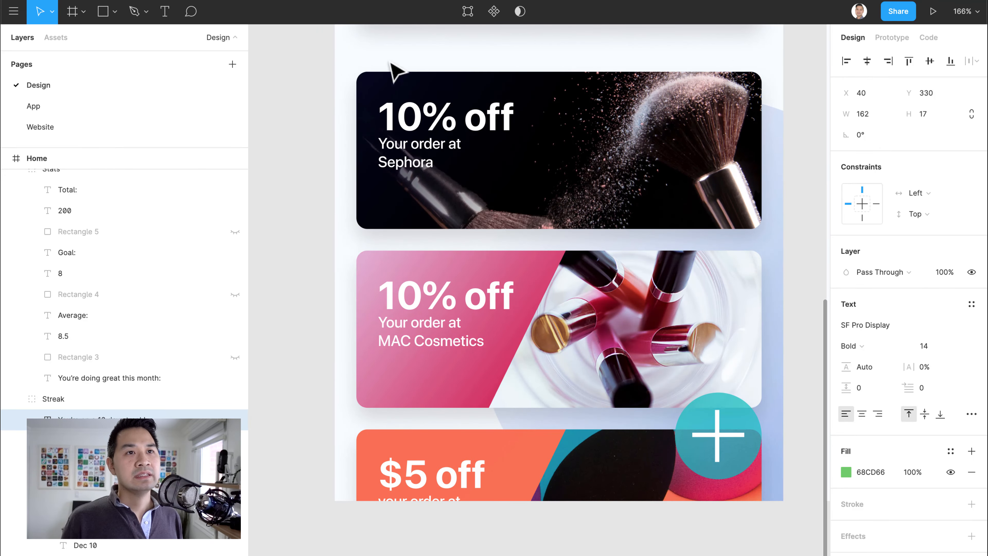
{"action": "scroll", "coordinate": [452, 115], "scroll_direction": "up", "scroll_amount": 3}
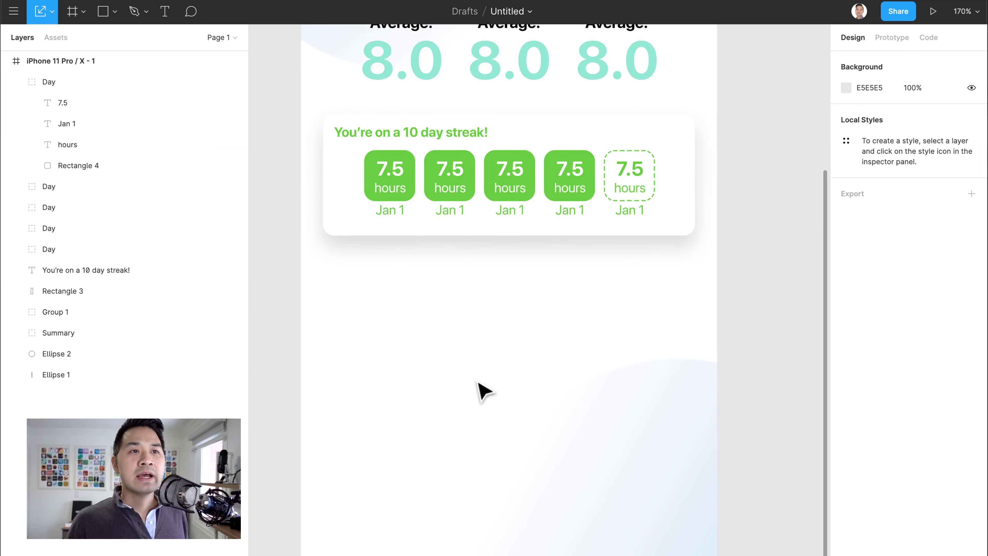
{"action": "key", "text": "r"}
{"action": "left_click_drag", "start_coordinate": [328, 264], "coordinate": [691, 371]}
{"action": "left_click_drag", "start_coordinate": [587, 286], "coordinate": [584, 289]}
{"action": "left_click_drag", "start_coordinate": [685, 326], "coordinate": [693, 326]}
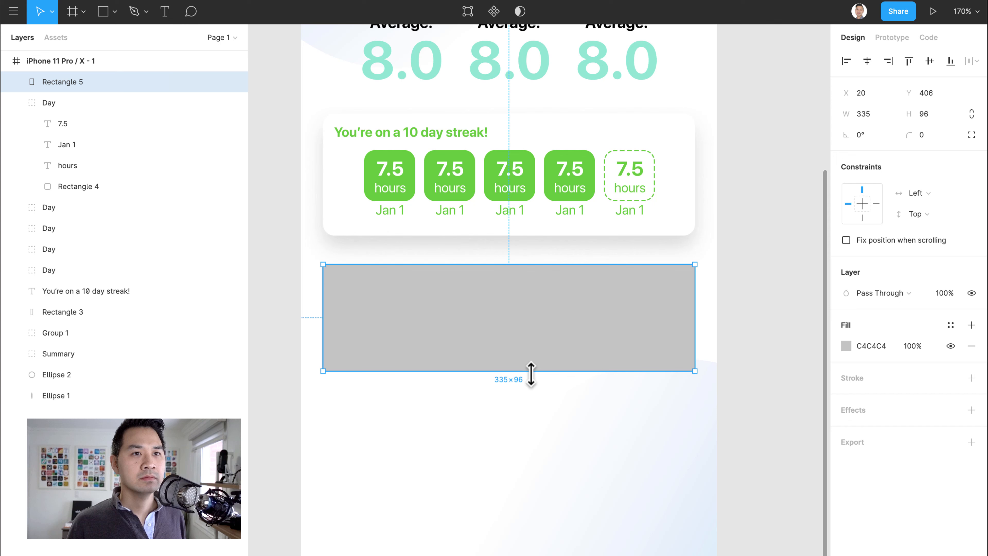
Increase the new rectangle's height to 112, set its corner radius to 10, and deselect it.
{"action": "left_click_drag", "start_coordinate": [530, 372], "coordinate": [532, 389]}
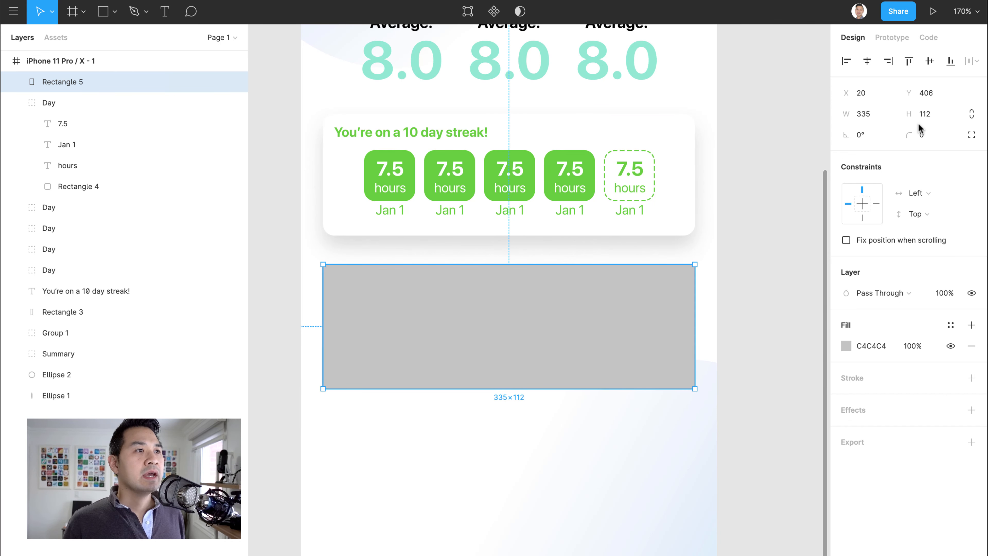
{"action": "type", "text": "10"}
{"action": "key", "text": "Return"}
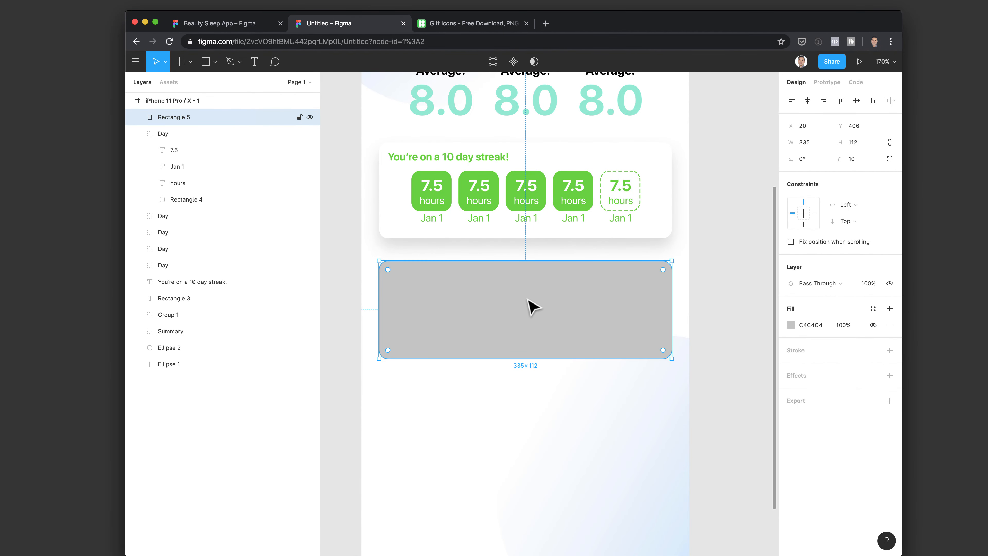
{"action": "left_click", "coordinate": [352, 287]}
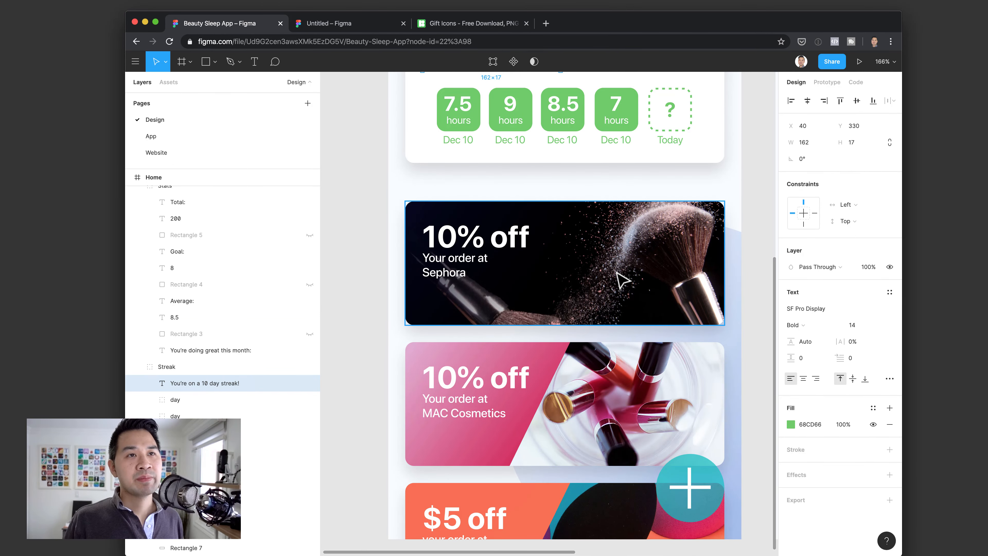
Open the Pexels stock photo site, pexels.com, in a new browser tab.
{"action": "key", "text": "super+t"}
{"action": "type", "text": "pe"}
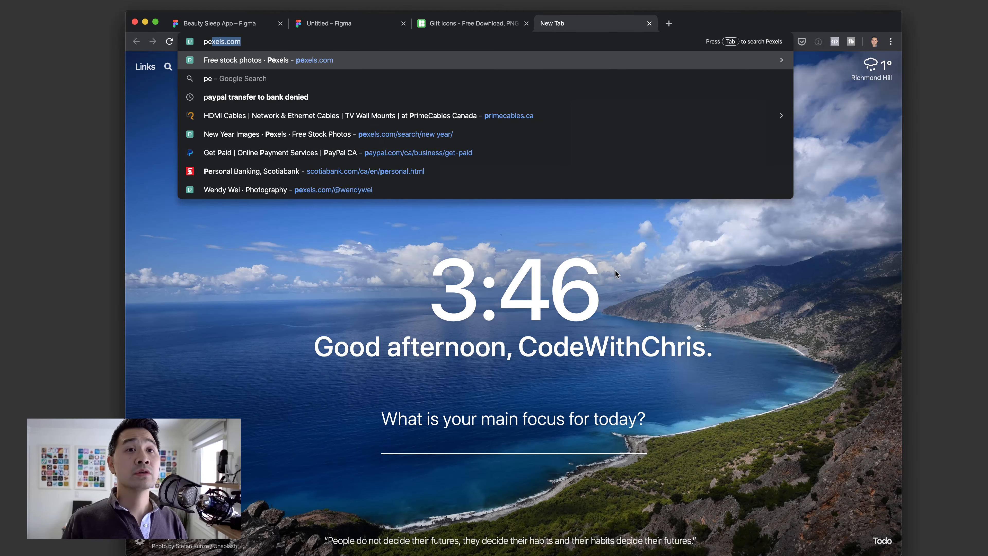
{"action": "type", "text": "xels"}
{"action": "key", "text": "Return"}
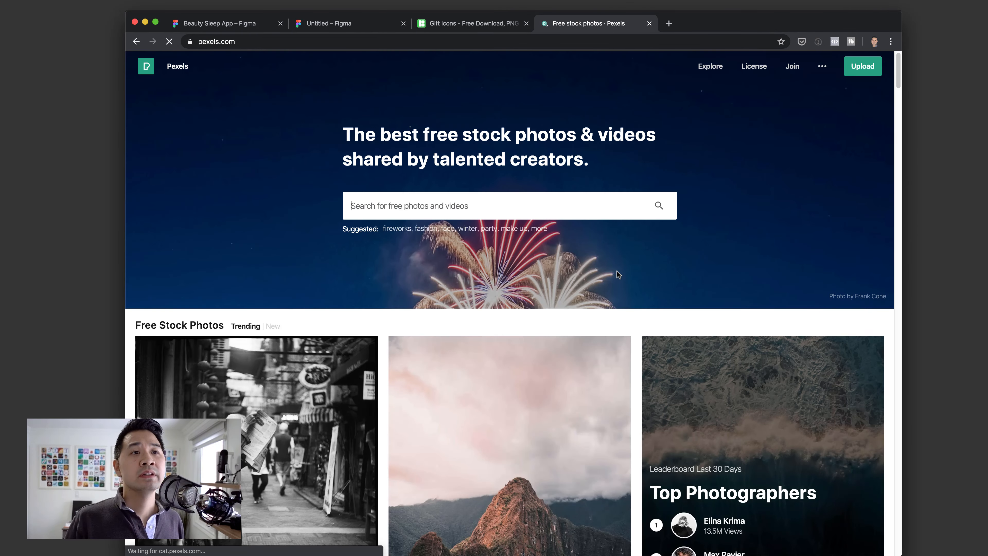
Browse the free stock photos, view the grayscale newspaper photo's page with its license and similar photos, and close it.
{"action": "scroll", "coordinate": [765, 217], "scroll_direction": "down", "scroll_amount": 5}
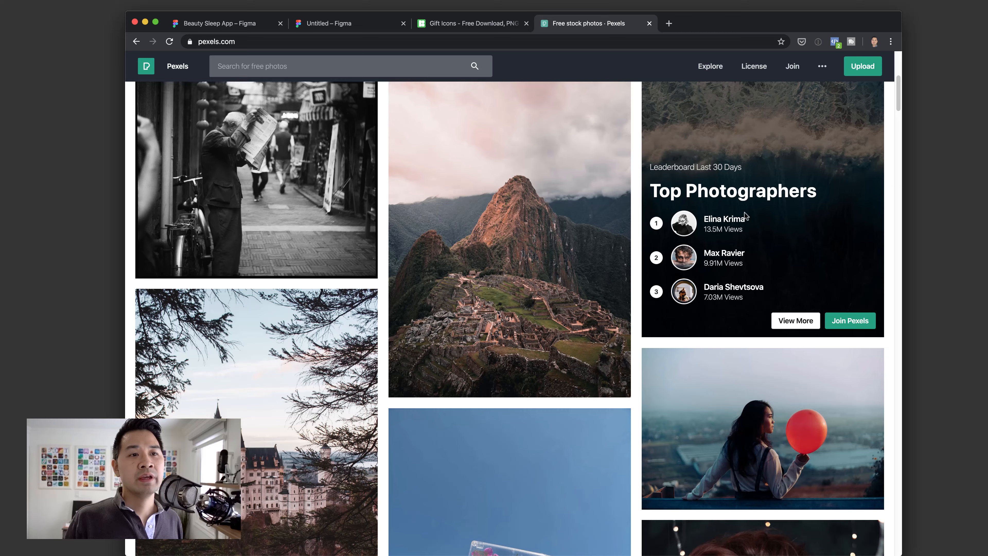
{"action": "scroll", "coordinate": [510, 238], "scroll_direction": "down", "scroll_amount": 8}
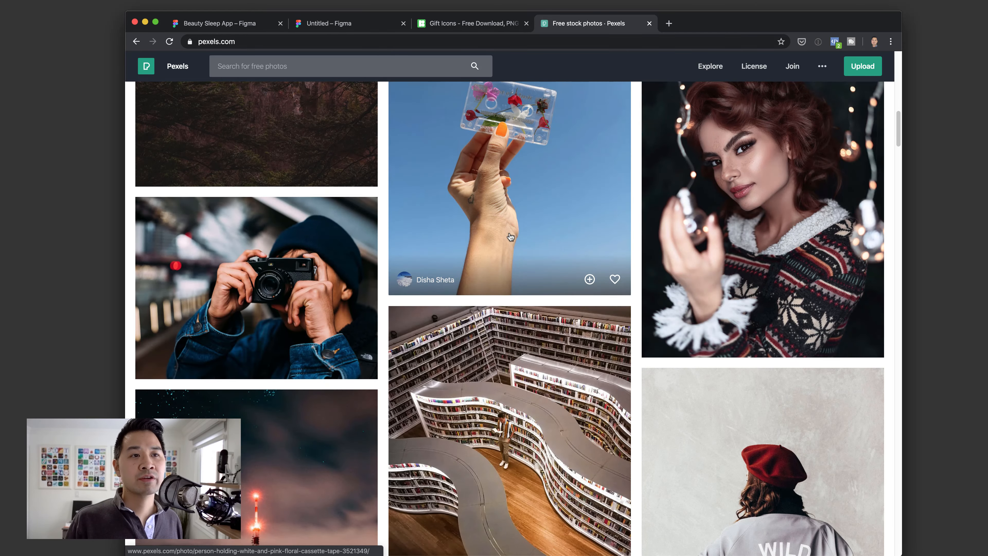
{"action": "scroll", "coordinate": [510, 237], "scroll_direction": "up", "scroll_amount": 13}
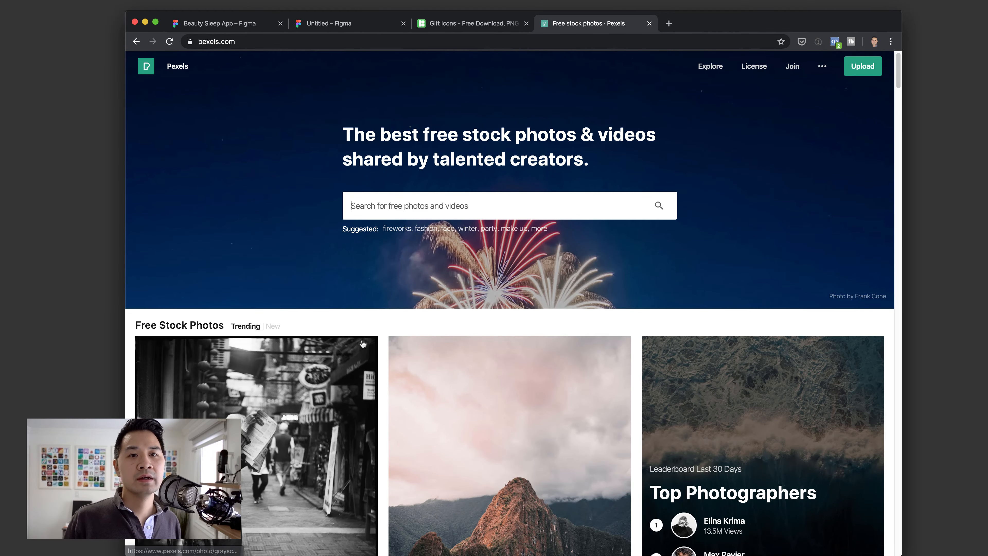
{"action": "left_click", "coordinate": [319, 358]}
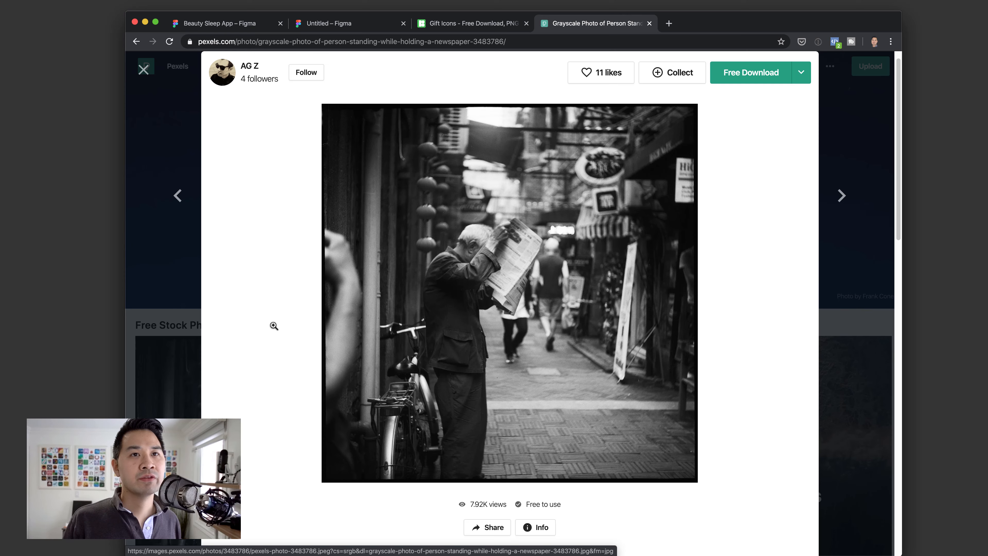
{"action": "scroll", "coordinate": [274, 326], "scroll_direction": "down", "scroll_amount": 6}
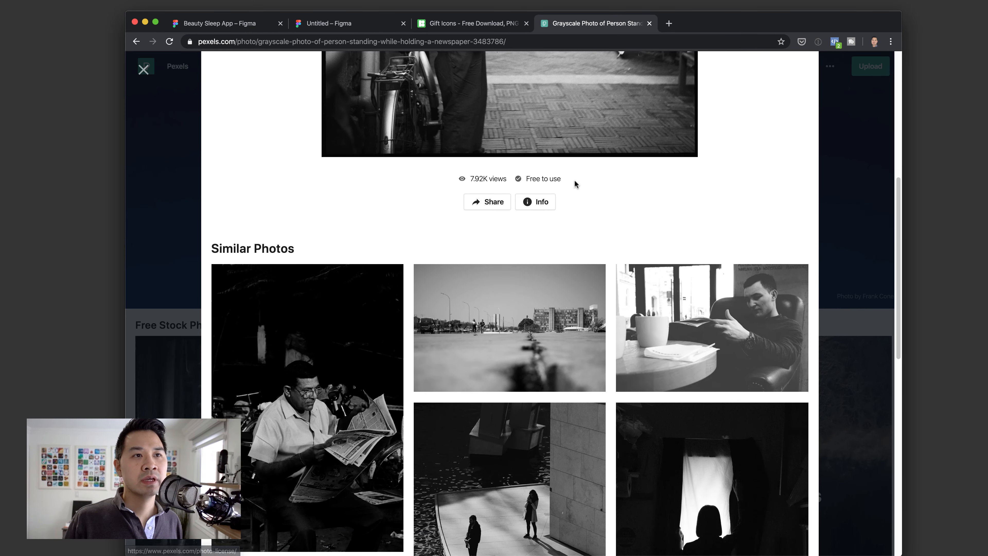
{"action": "scroll", "coordinate": [595, 187], "scroll_direction": "down", "scroll_amount": 1}
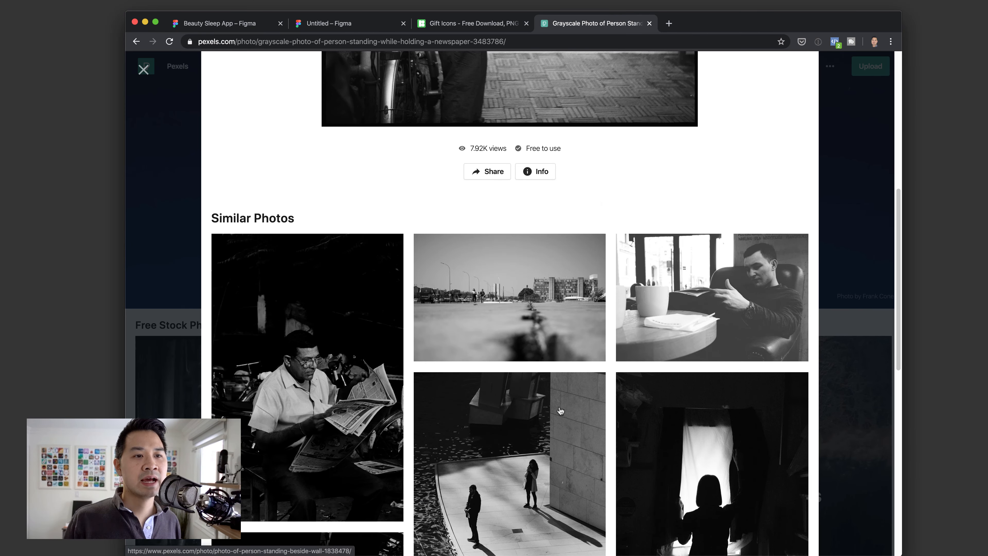
{"action": "left_click", "coordinate": [173, 240]}
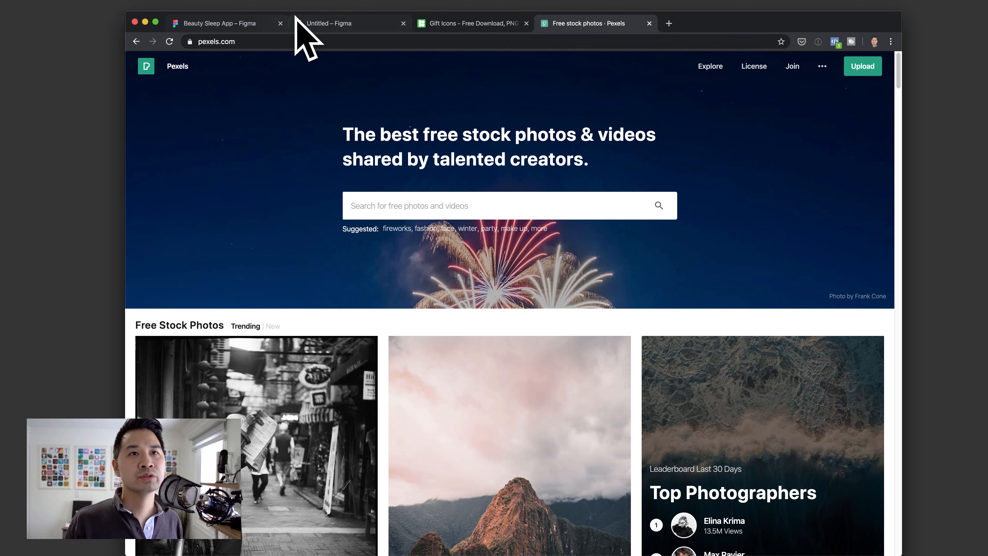
Return to the untitled design file and place the cosmetics makeup brushes photo from the Sample Images folder onto the screen.
{"action": "left_click", "coordinate": [351, 28]}
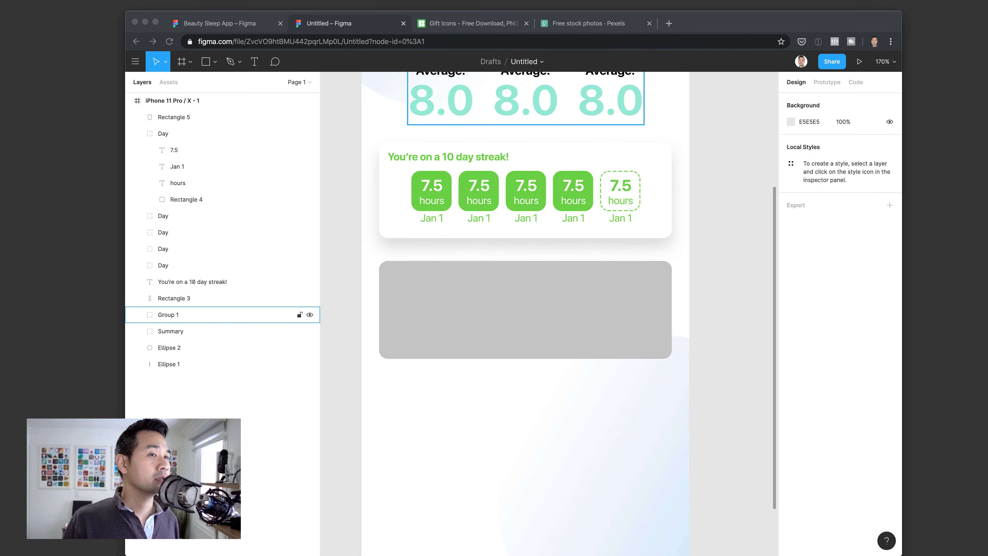
{"action": "left_click", "coordinate": [689, 123]}
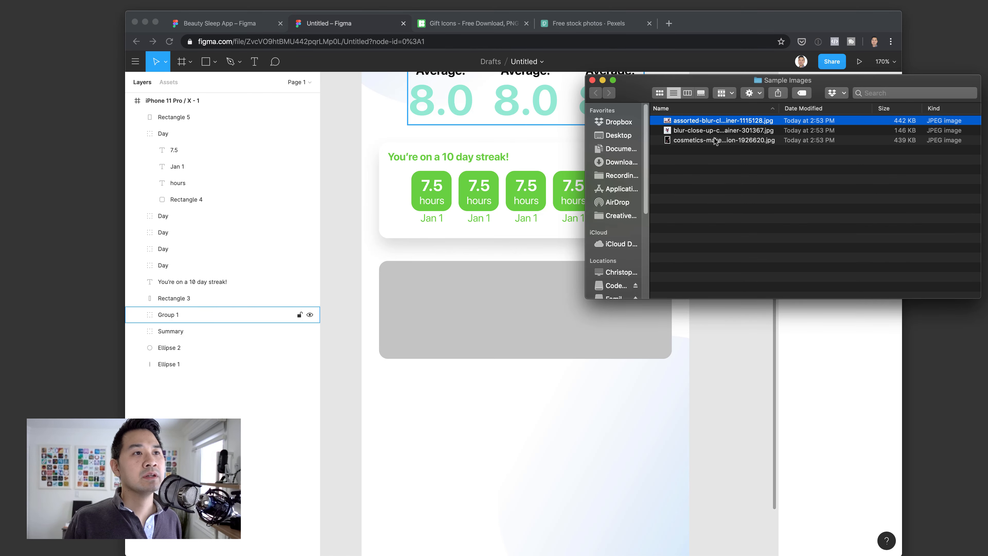
{"action": "left_click_drag", "start_coordinate": [715, 141], "coordinate": [456, 311]}
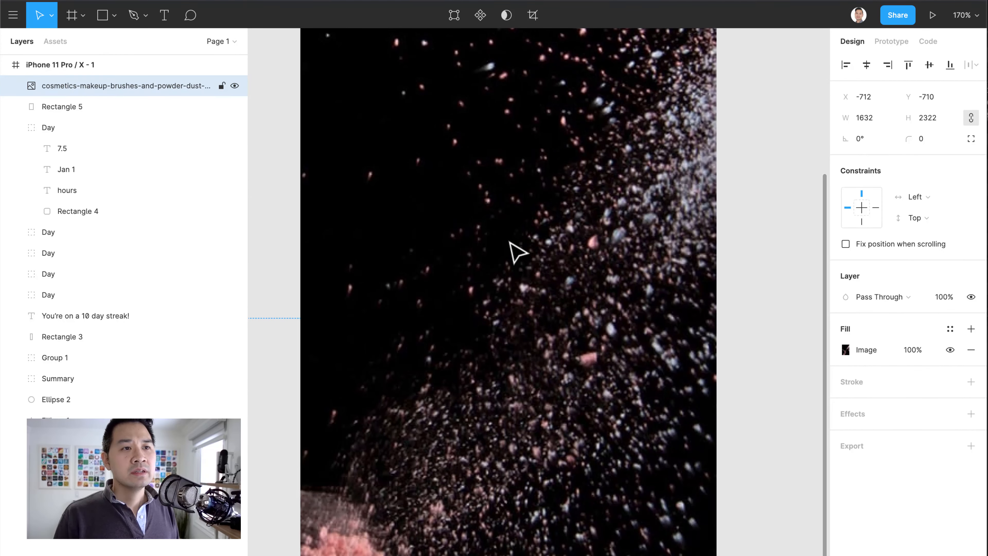
Scale the makeup brush photo down proportionally to about 339 × 482 within the lower part of the phone frame.
{"action": "scroll", "coordinate": [518, 251], "scroll_direction": "down", "scroll_amount": 10}
{"action": "scroll", "coordinate": [511, 236], "scroll_direction": "up", "scroll_amount": 5}
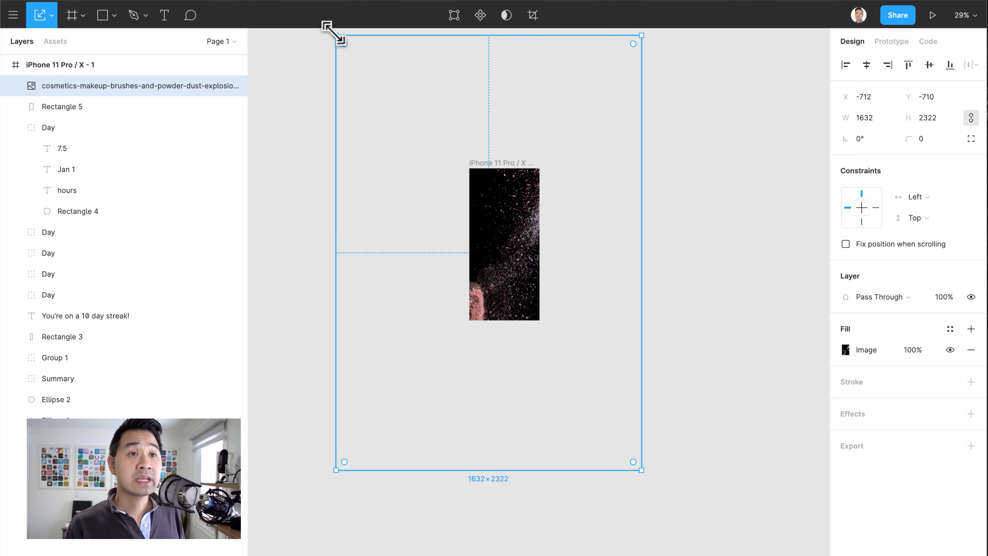
{"action": "left_click_drag", "start_coordinate": [333, 34], "coordinate": [476, 235]}
{"action": "left_click_drag", "start_coordinate": [640, 471], "coordinate": [538, 298]}
{"action": "scroll", "coordinate": [513, 295], "scroll_direction": "up", "scroll_amount": 5}
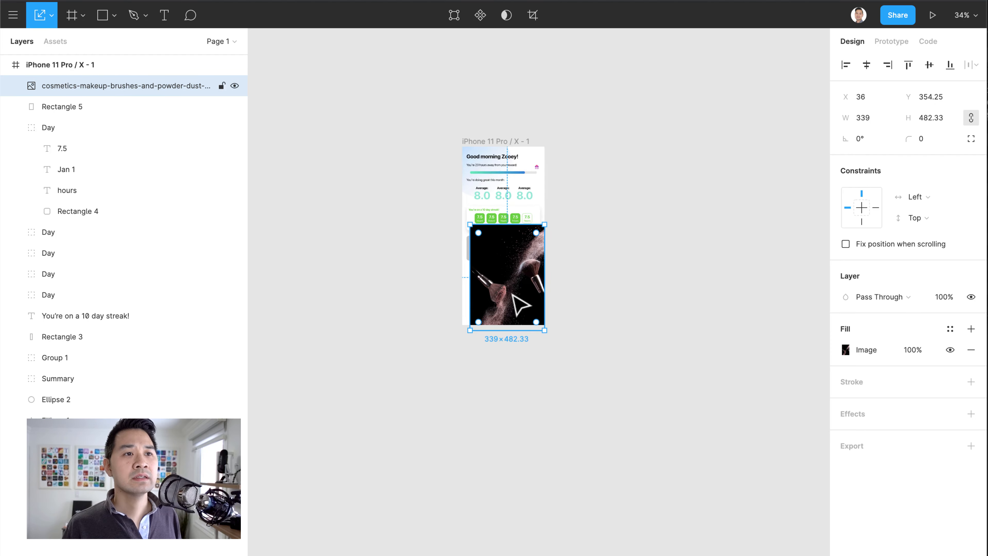
Position the makeup brush photo over the grey rounded rectangle at about X 16, Y 229.
{"action": "scroll", "coordinate": [659, 244], "scroll_direction": "up", "scroll_amount": 3}
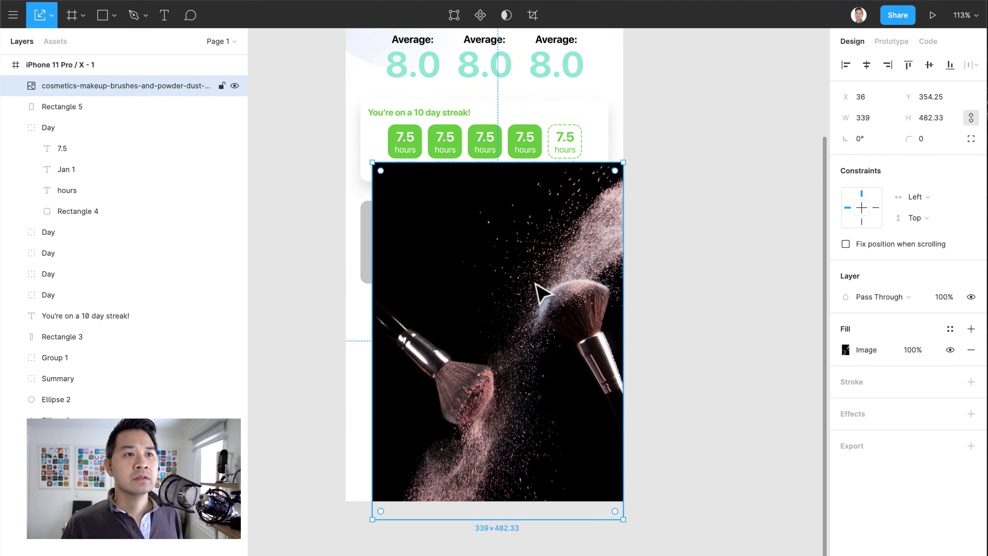
{"action": "left_click_drag", "start_coordinate": [519, 336], "coordinate": [502, 261]}
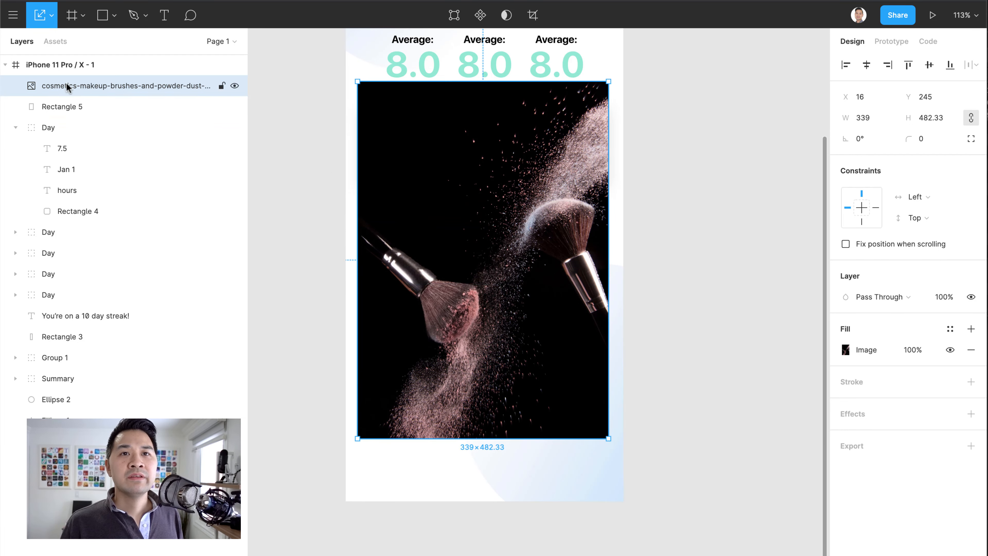
{"action": "left_click", "coordinate": [63, 108]}
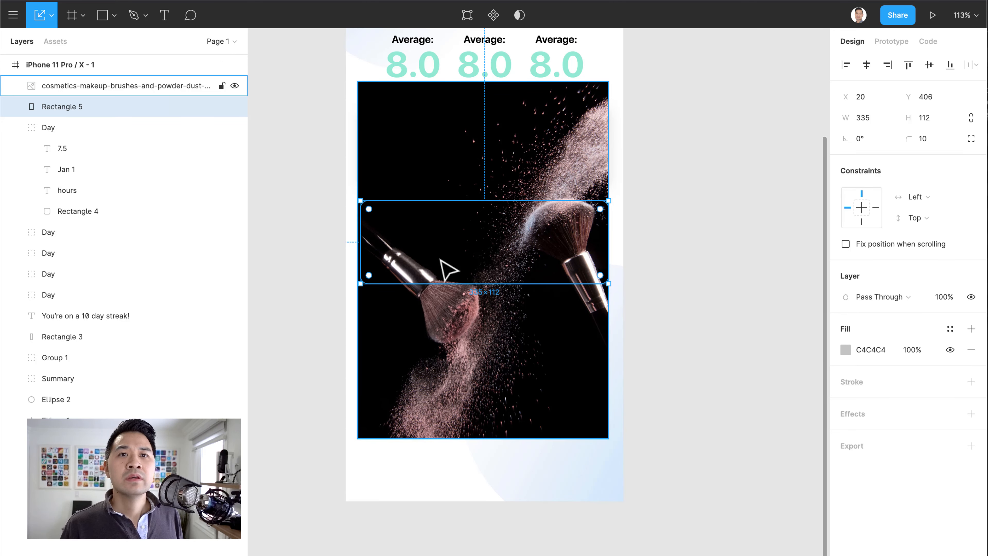
{"action": "left_click", "coordinate": [115, 87]}
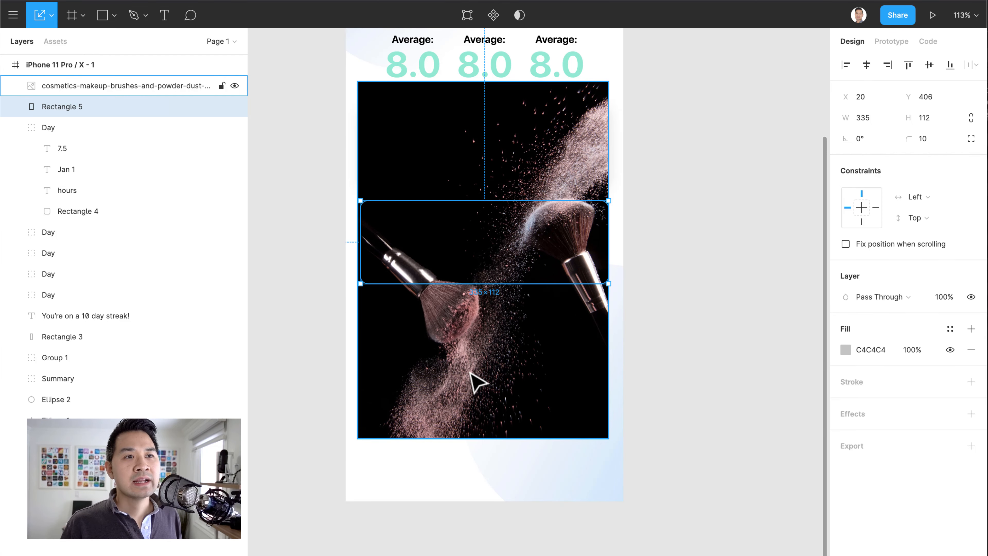
{"action": "left_click_drag", "start_coordinate": [475, 380], "coordinate": [470, 361]}
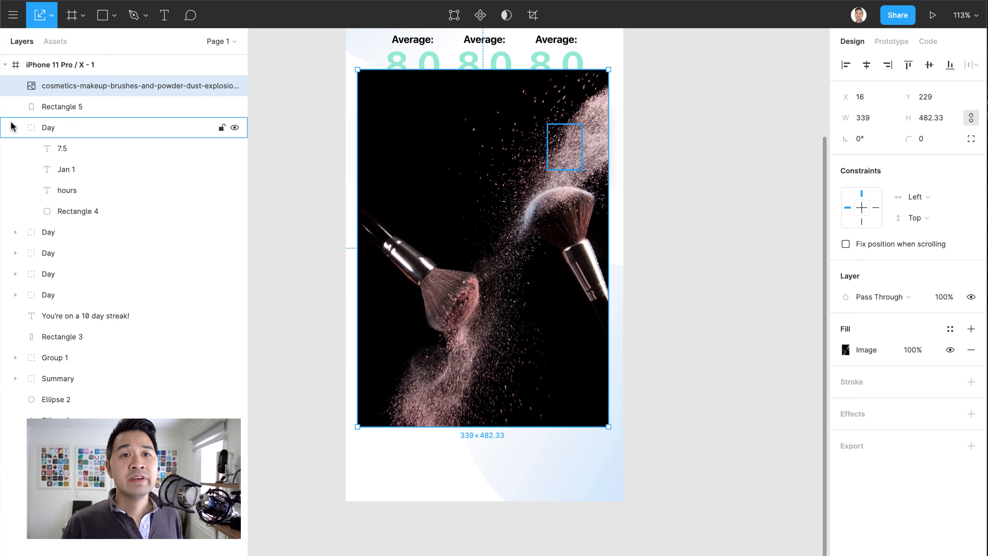
Try masking the makeup brush photo with the rounded rectangle layered beneath it, and undo the mask.
{"action": "left_click", "coordinate": [74, 106], "text": "shift"}
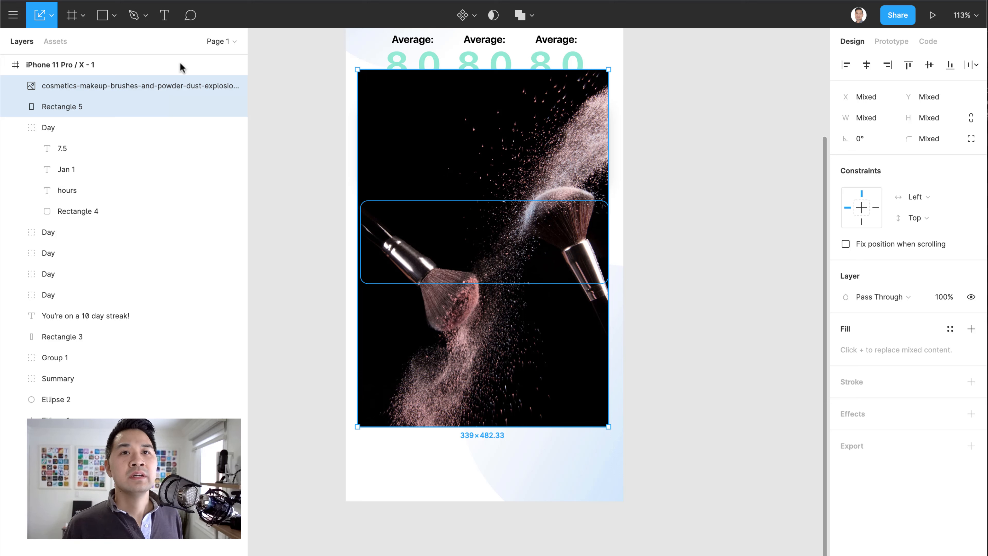
{"action": "left_click", "coordinate": [500, 18]}
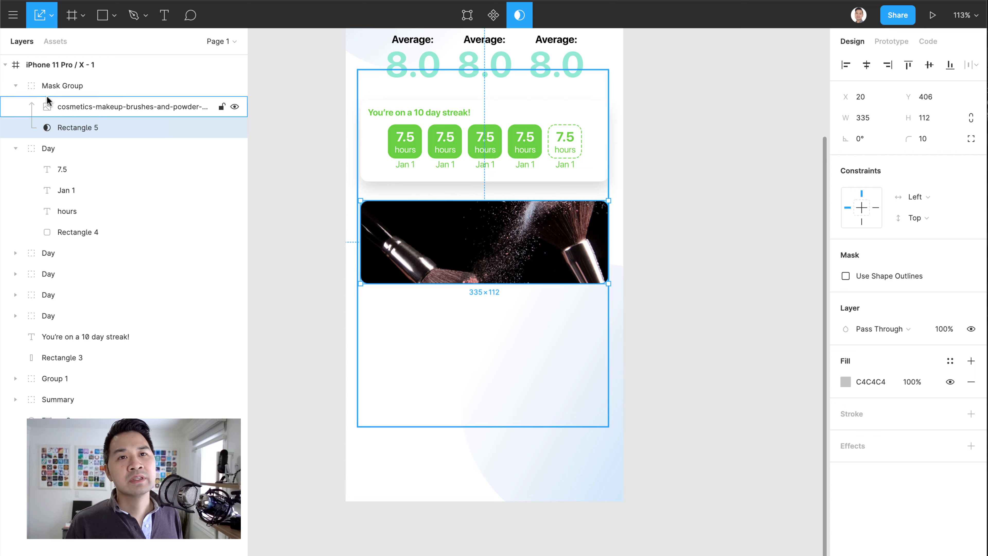
{"action": "key", "text": "super+z"}
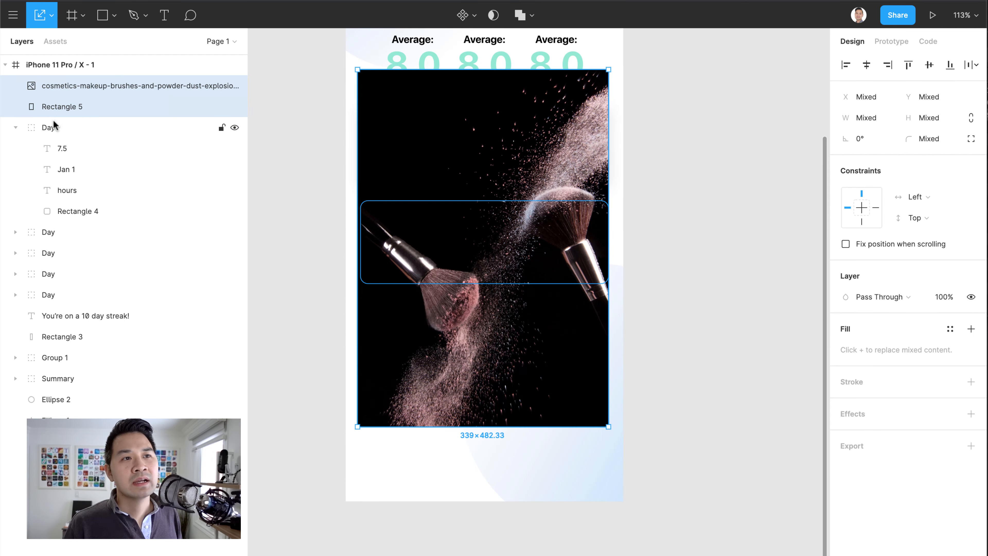
Try masking with the photo layered beneath the rounded rectangle, undo the mask, and restore the original layer order.
{"action": "left_click", "coordinate": [121, 106]}
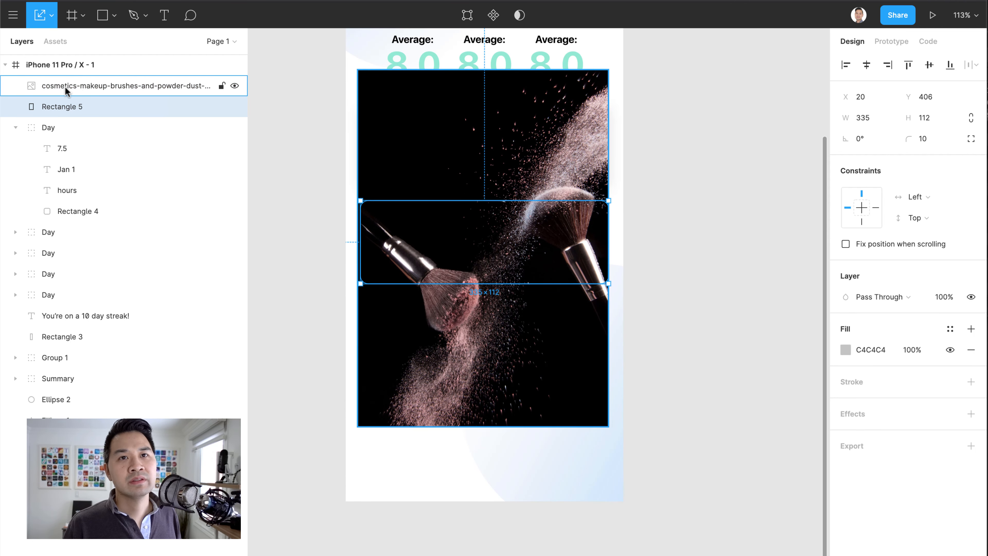
{"action": "left_click", "coordinate": [83, 86]}
{"action": "left_click_drag", "start_coordinate": [99, 85], "coordinate": [92, 110]}
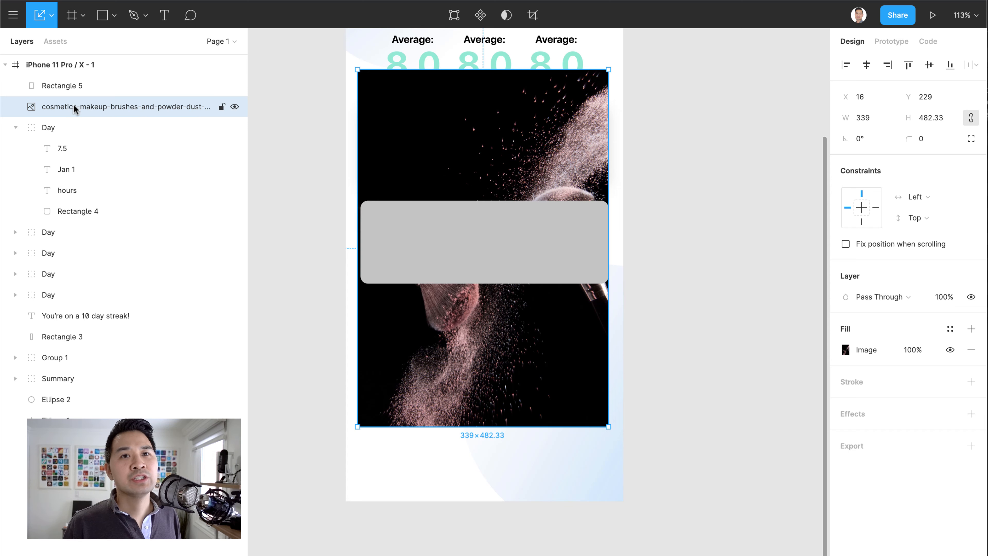
{"action": "left_click", "coordinate": [78, 88], "text": "shift"}
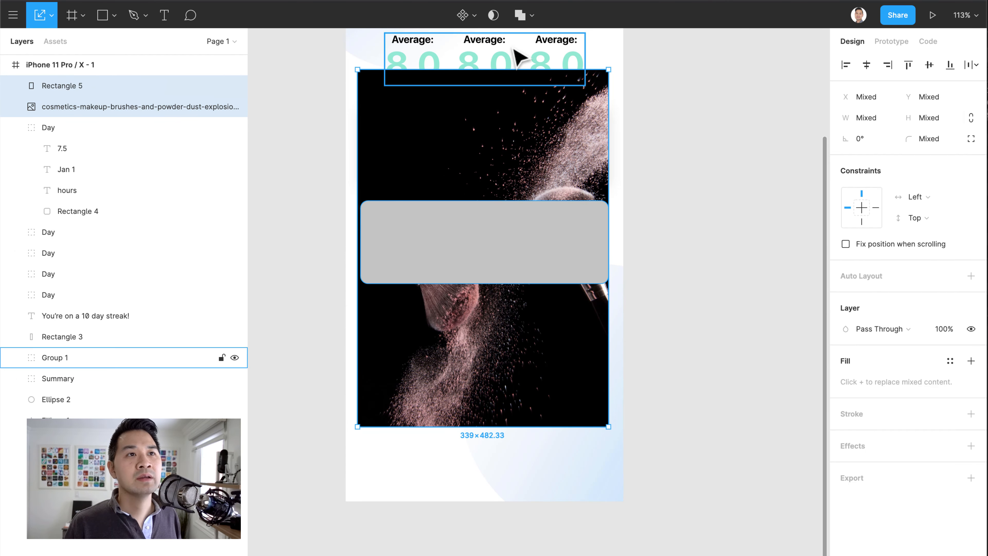
{"action": "left_click", "coordinate": [493, 14]}
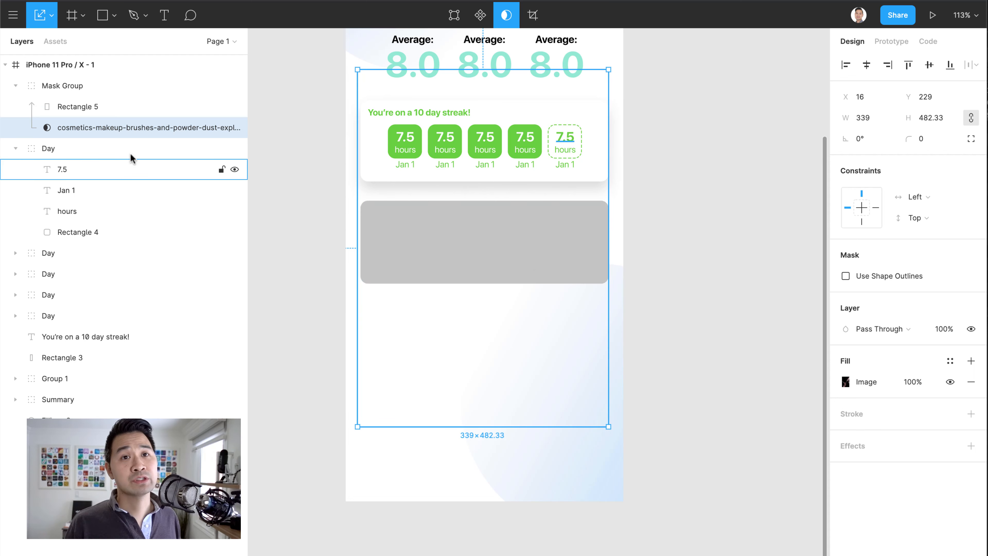
{"action": "key", "text": "ctrl+z"}
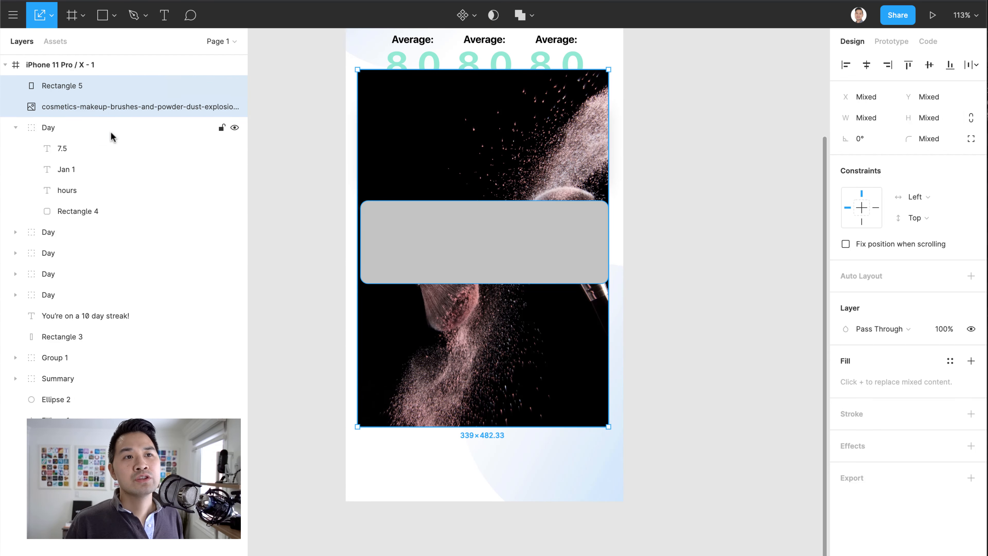
{"action": "left_click", "coordinate": [111, 105]}
{"action": "left_click_drag", "start_coordinate": [110, 105], "coordinate": [109, 81]}
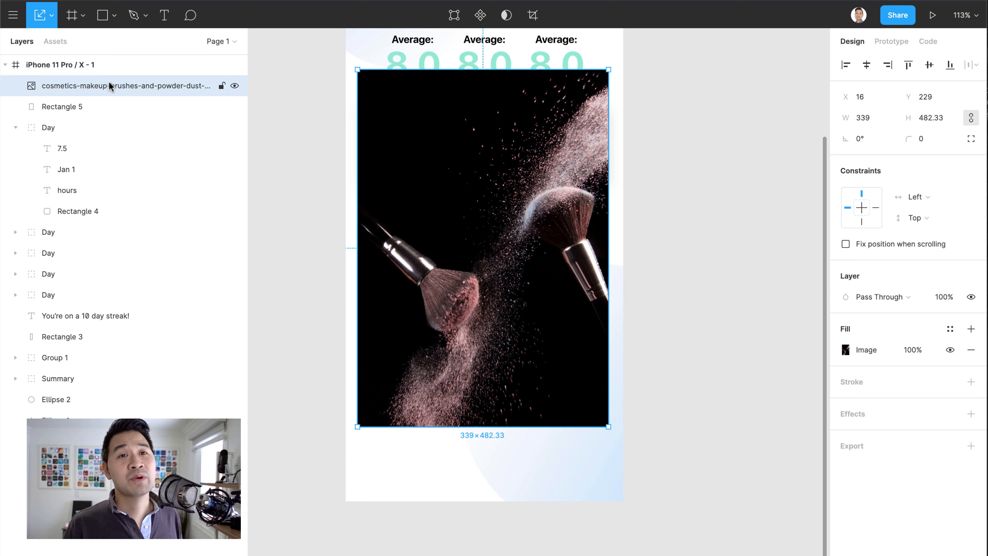
Mask the makeup brush photo with the 335 × 112 rounded rectangle layered beneath it.
{"action": "left_click", "coordinate": [73, 106], "text": "shift"}
{"action": "left_click", "coordinate": [495, 16]}
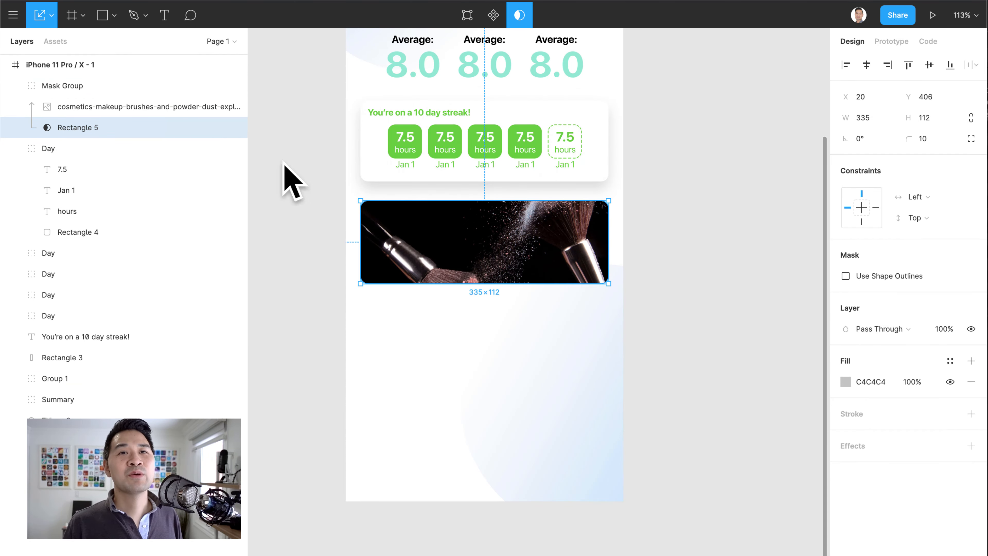
{"action": "scroll", "coordinate": [462, 274], "scroll_direction": "up", "scroll_amount": 8}
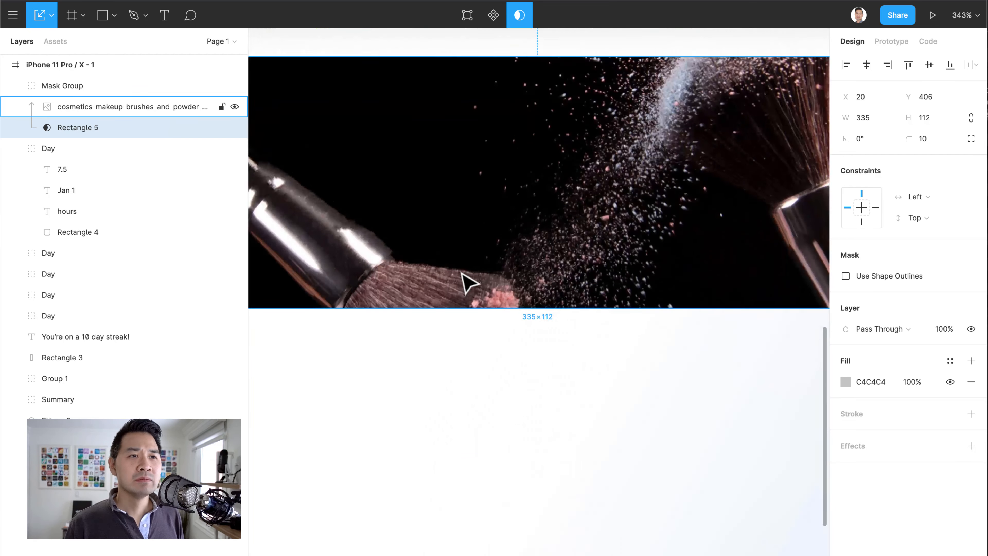
{"action": "scroll", "coordinate": [463, 280], "scroll_direction": "down", "scroll_amount": 3}
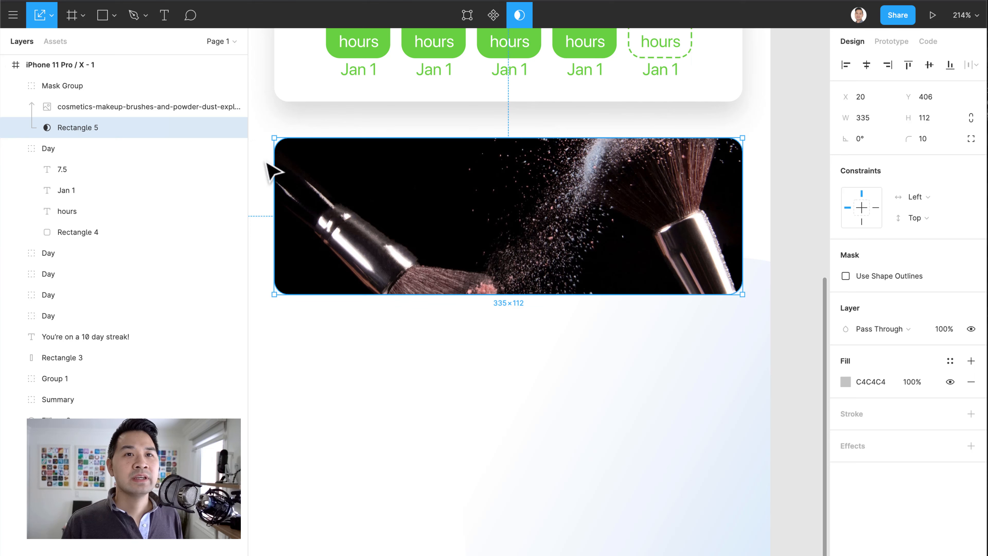
{"action": "key", "text": "t"}
{"action": "left_click", "coordinate": [308, 172]}
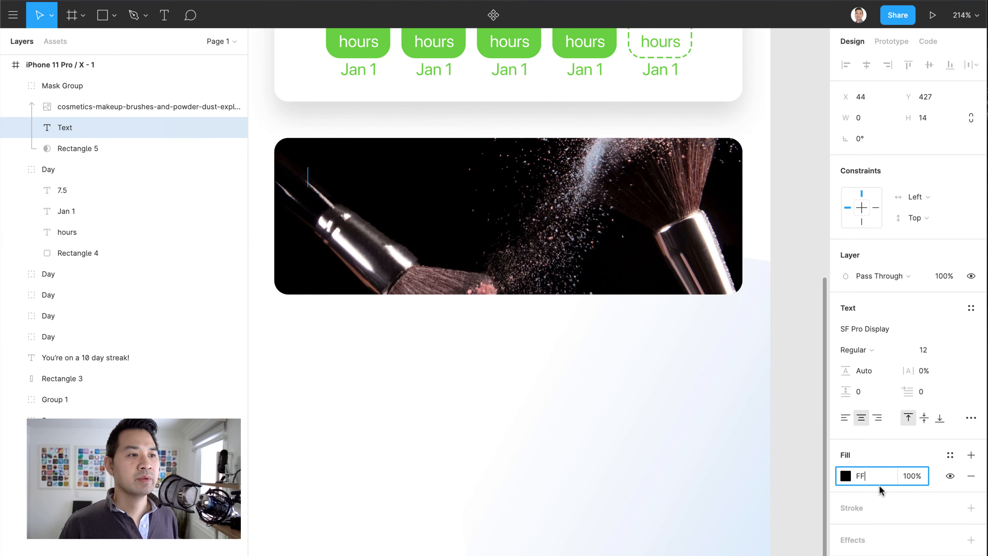
{"action": "key", "text": "Return"}
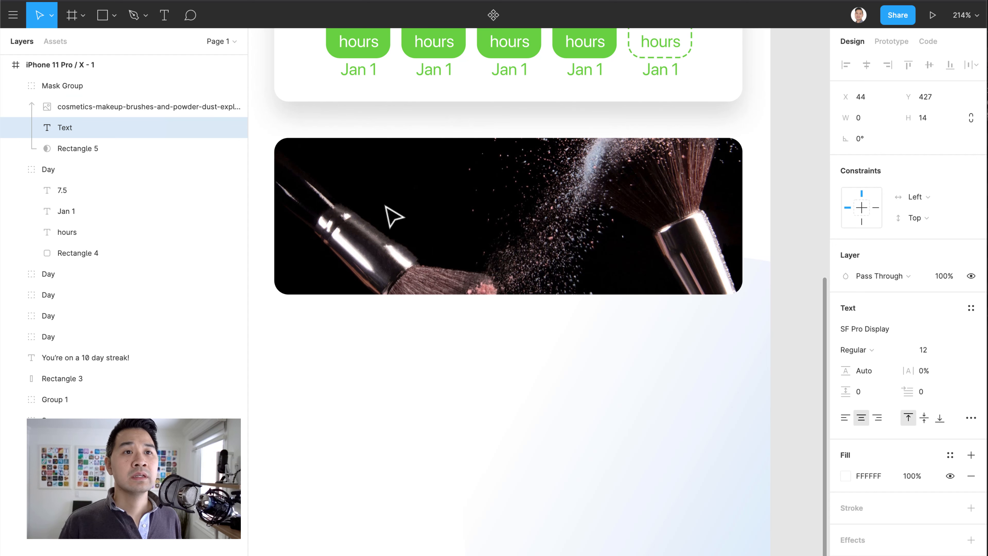
{"action": "left_click", "coordinate": [331, 174]}
{"action": "left_click", "coordinate": [317, 173]}
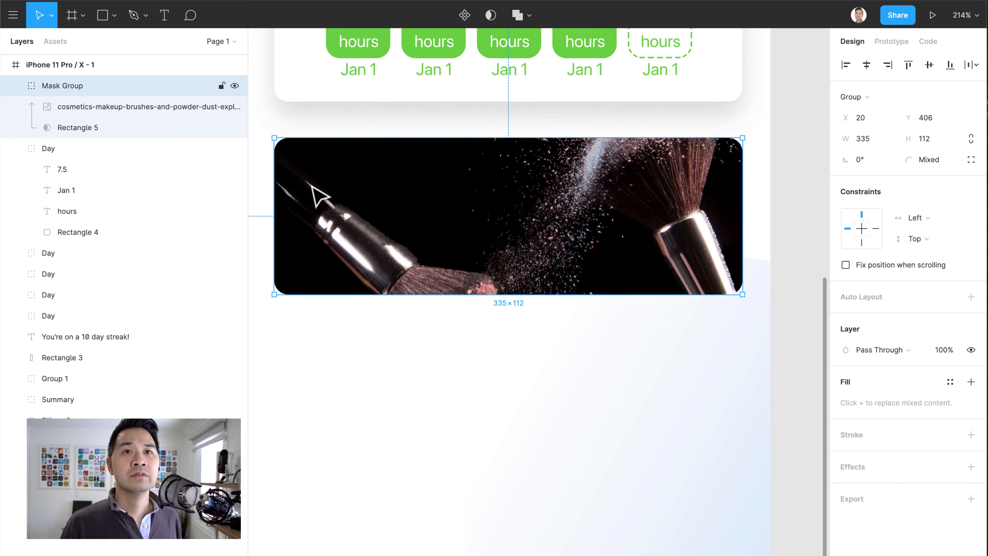
Add the placeholder text "dsagsag" near the photo card's upper-left corner, outside the mask group, with fill FFFFFF and left alignment.
{"action": "key", "text": "t"}
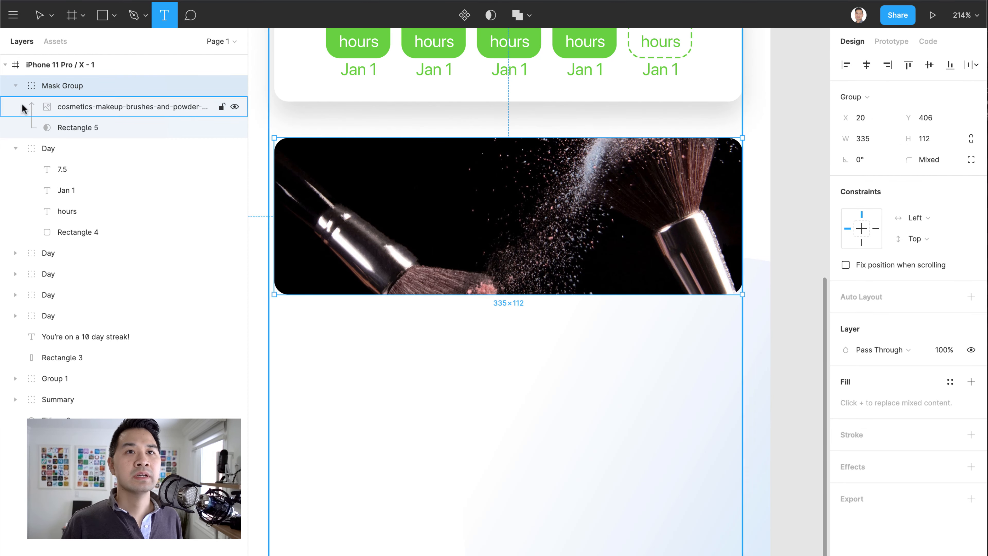
{"action": "left_click", "coordinate": [314, 169]}
{"action": "type", "text": "dsagsag"}
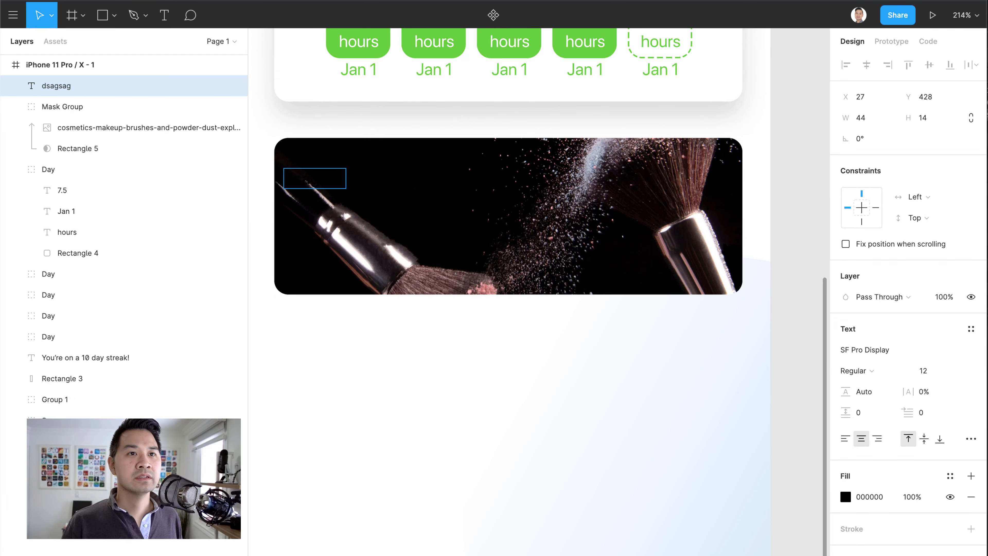
{"action": "key", "text": "ctrl+a"}
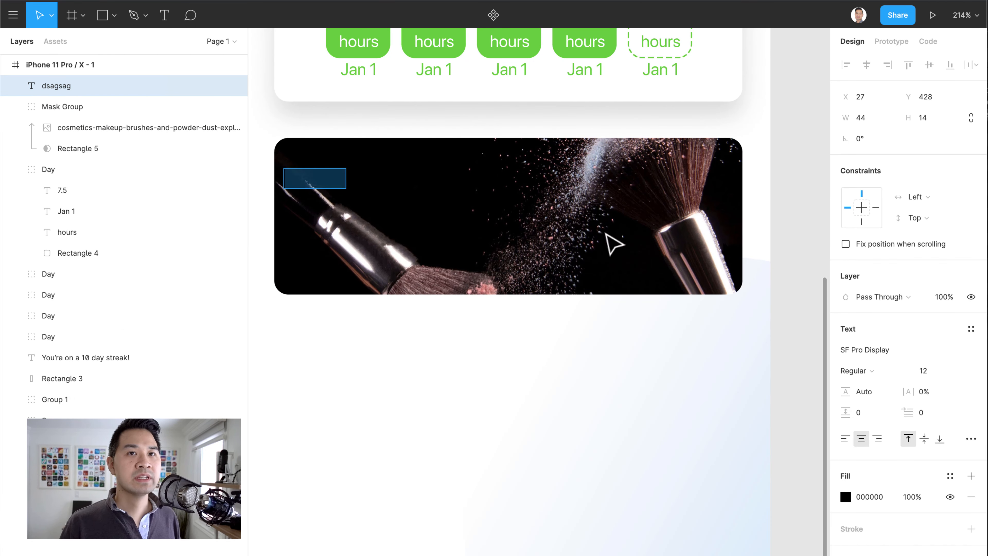
{"action": "left_click", "coordinate": [871, 498]}
{"action": "key", "text": "Return"}
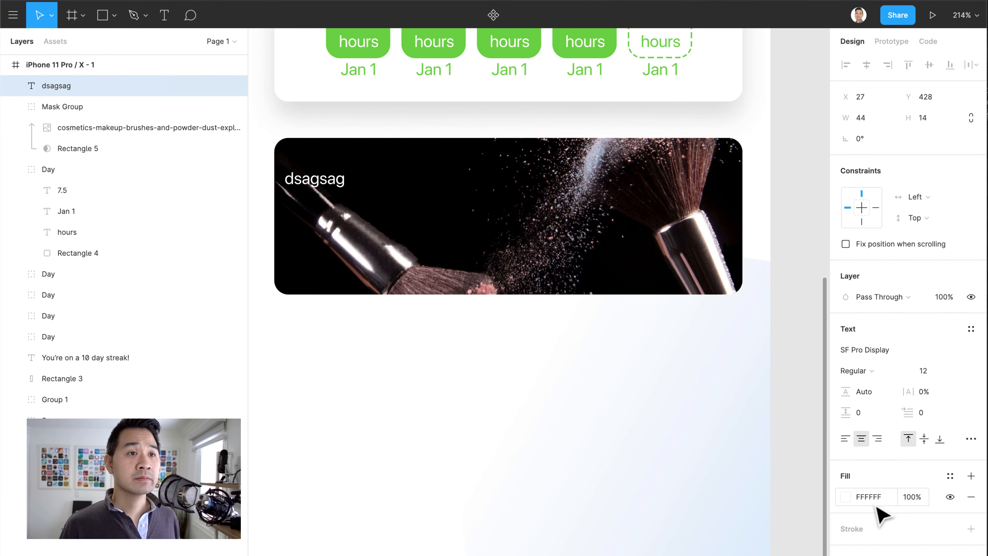
{"action": "left_click", "coordinate": [845, 438]}
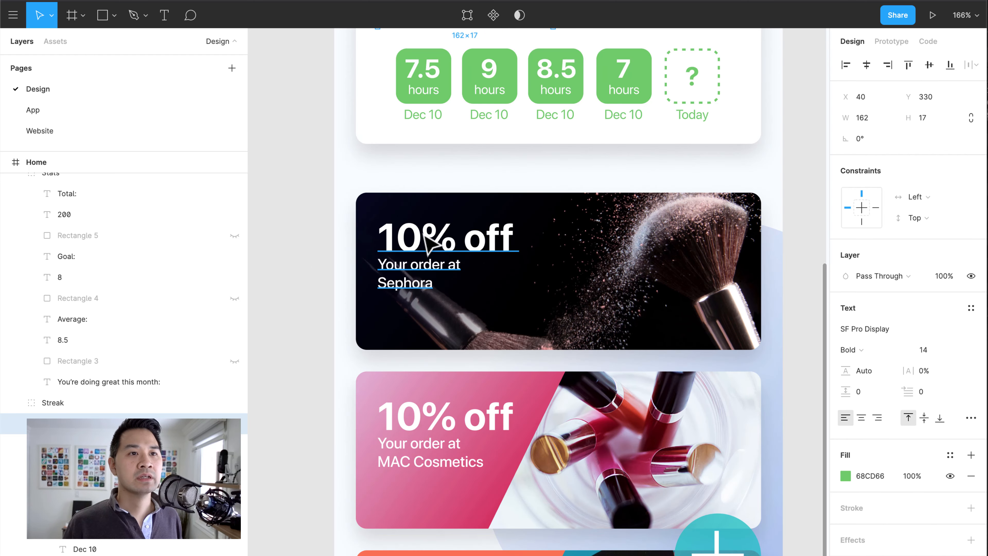
Switch to the Beauty Sleep App file and examine the font weights and sizes of the Sephora card's "10% off" text lines.
{"action": "left_click", "coordinate": [418, 234]}
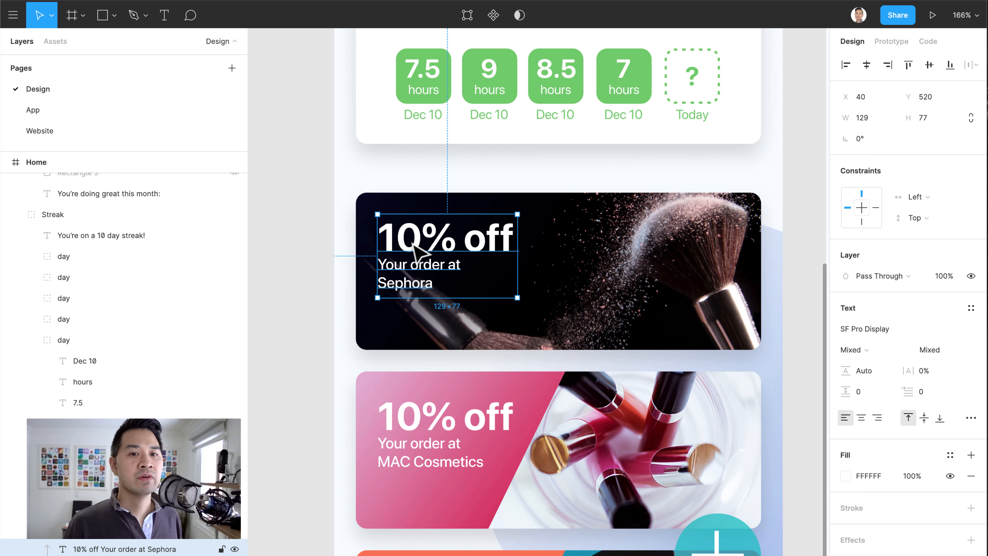
{"action": "double_click", "coordinate": [413, 242]}
{"action": "left_click", "coordinate": [396, 234]}
{"action": "left_click_drag", "start_coordinate": [384, 233], "coordinate": [521, 235]}
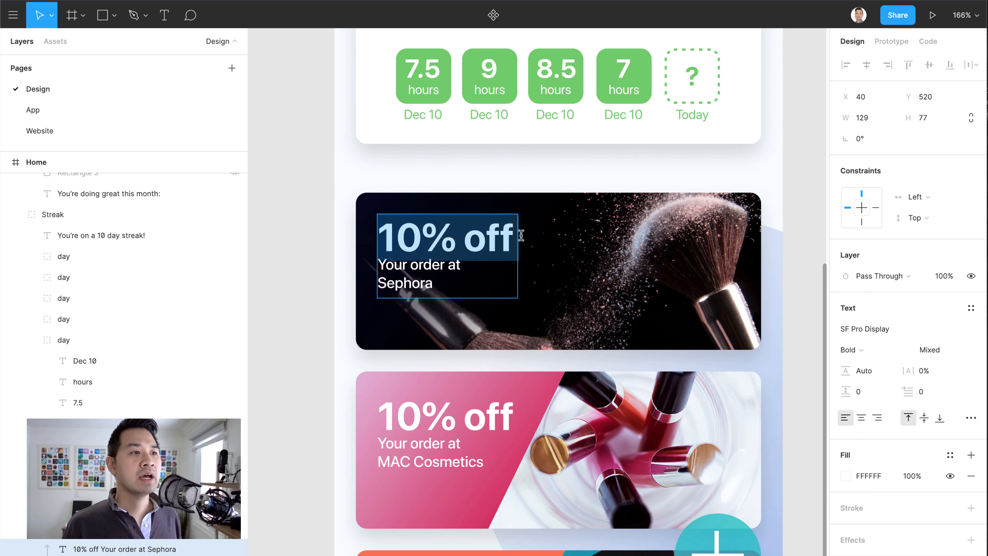
{"action": "left_click", "coordinate": [441, 225]}
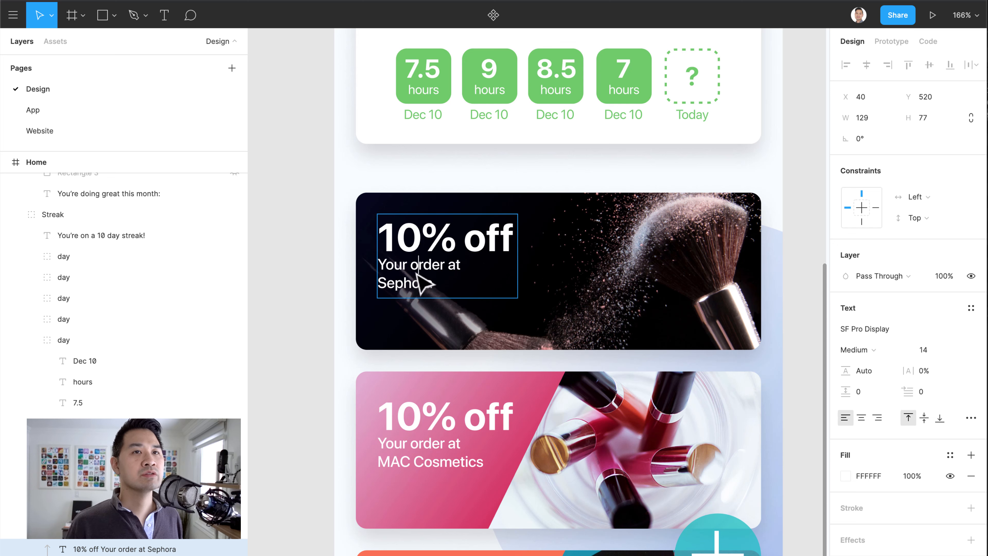
{"action": "triple_click", "coordinate": [399, 237]}
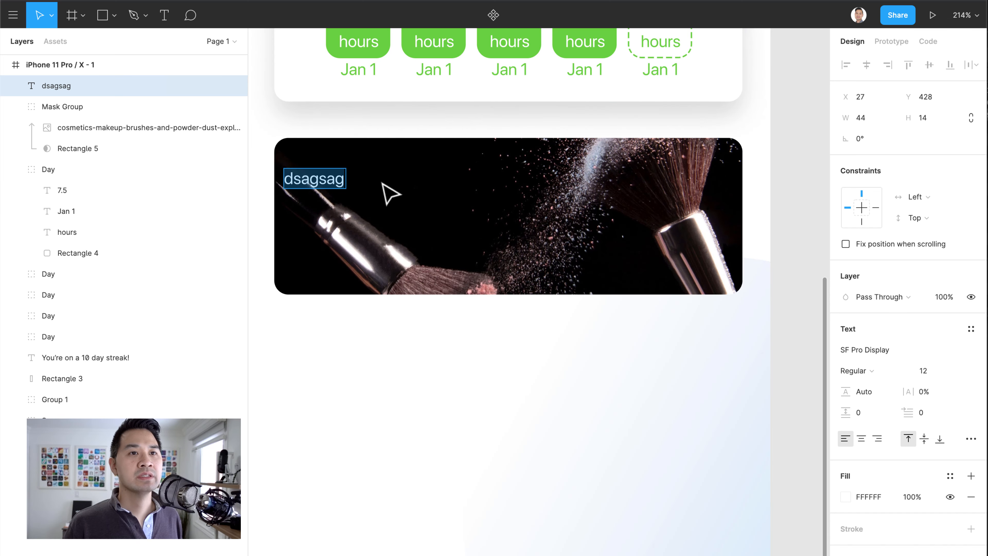
Return to the untitled design file, and undo and redo the last change to the placeholder text.
{"action": "key", "text": "super+z"}
{"action": "key", "text": "super+shift+z"}
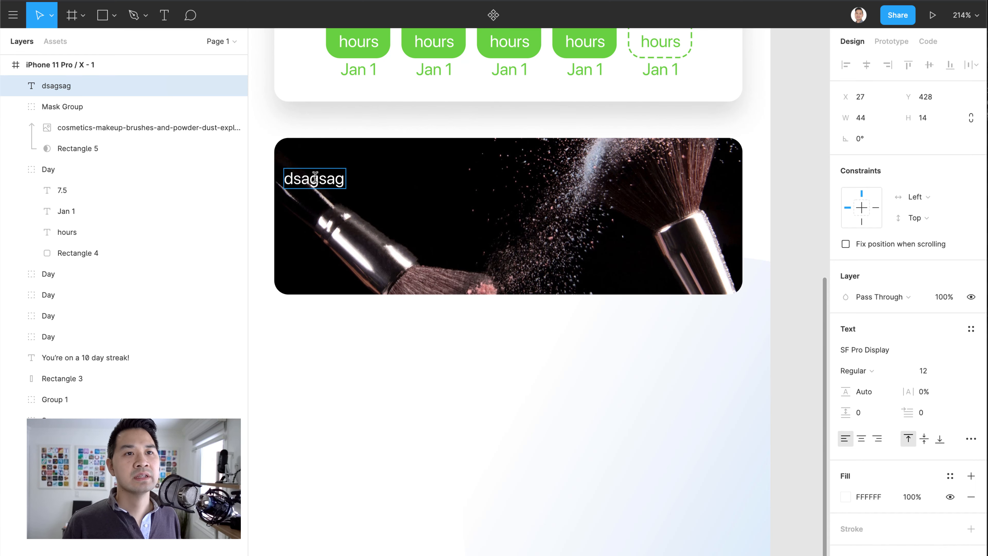
Replace the placeholder text on the photo card with the three lines "10% off", "Your order at" and "Sephora".
{"action": "type", "text": "10"}
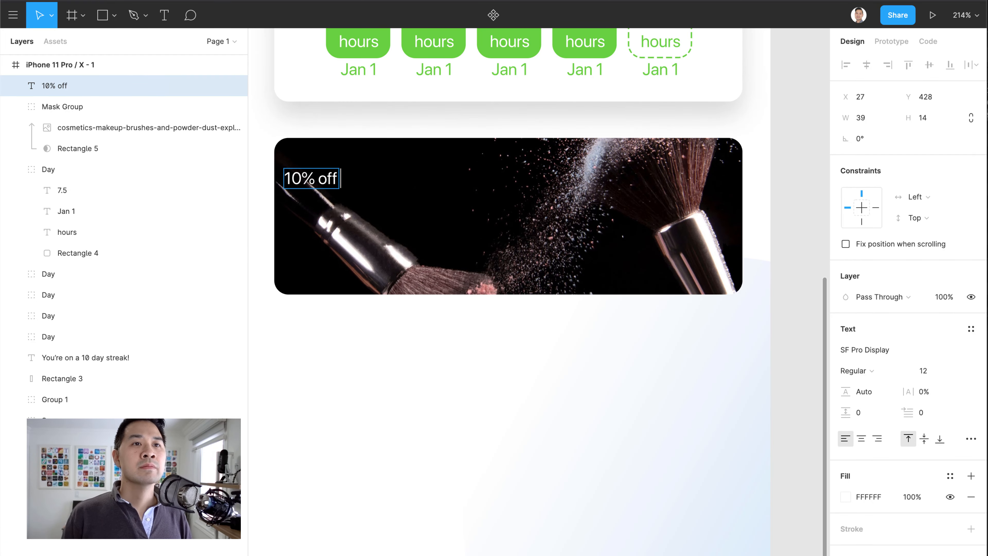
{"action": "key", "text": "Return"}
{"action": "type", "text": "Your or"}
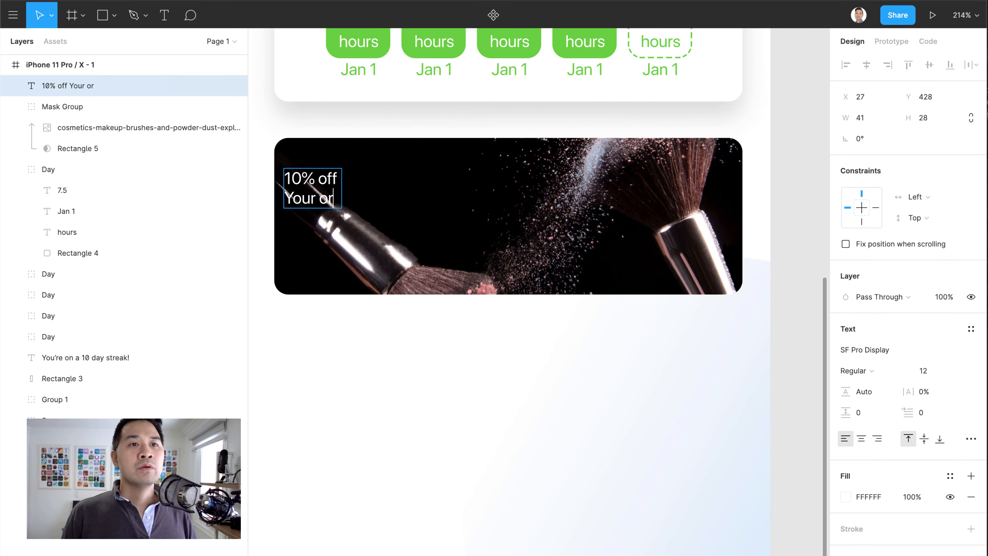
{"action": "type", "text": "der at"}
{"action": "key", "text": "Return"}
{"action": "type", "text": "Seph"}
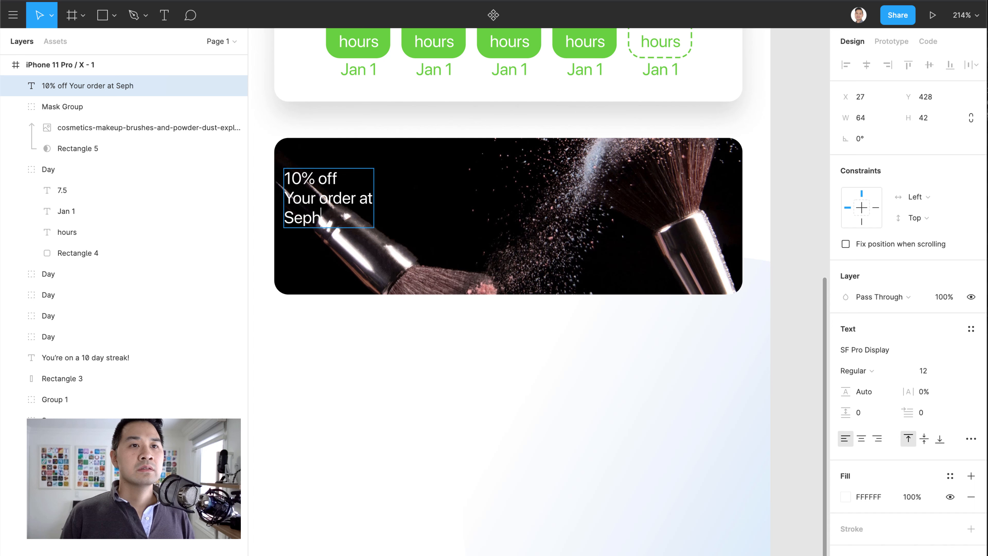
{"action": "type", "text": "ora"}
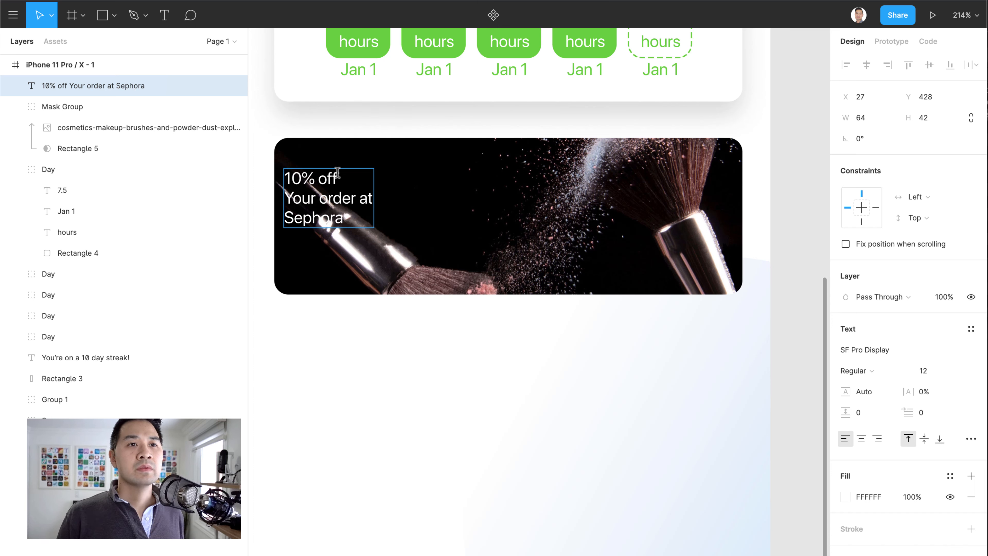
Format the card's "10% off" line as Bold with a font size of 24.
{"action": "left_click_drag", "start_coordinate": [333, 176], "coordinate": [287, 177]}
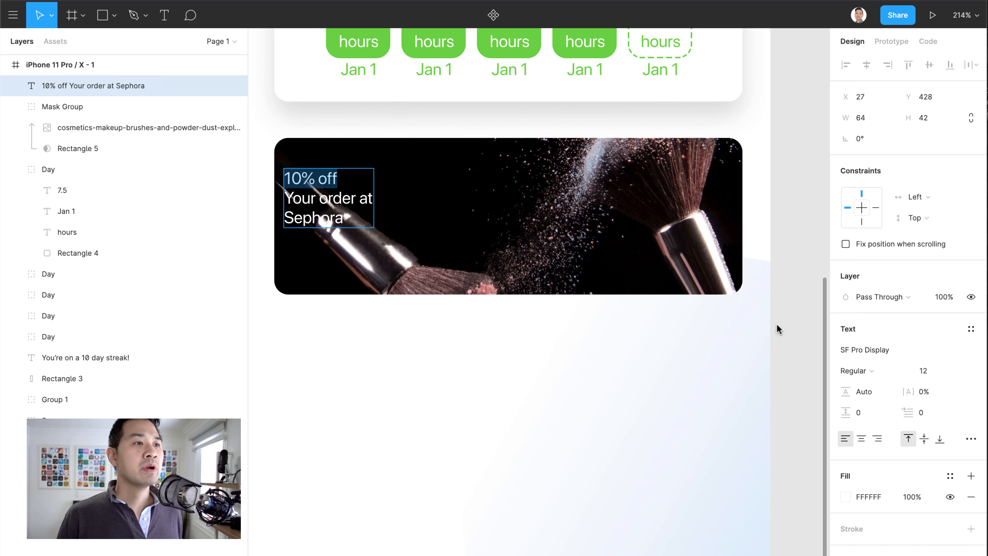
{"action": "left_click", "coordinate": [857, 371]}
{"action": "left_click", "coordinate": [859, 384]}
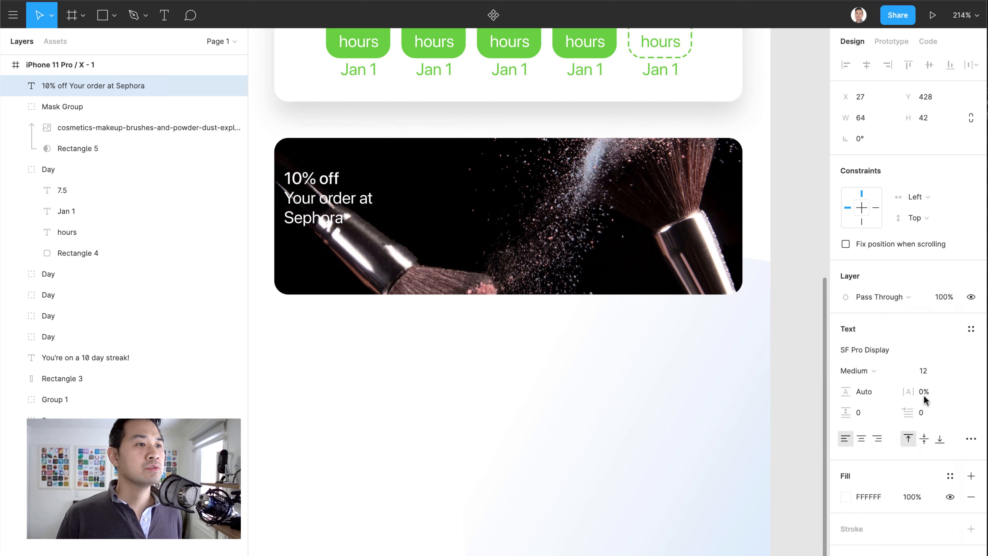
{"action": "left_click", "coordinate": [934, 370]}
{"action": "type", "text": "36"}
{"action": "key", "text": "Return"}
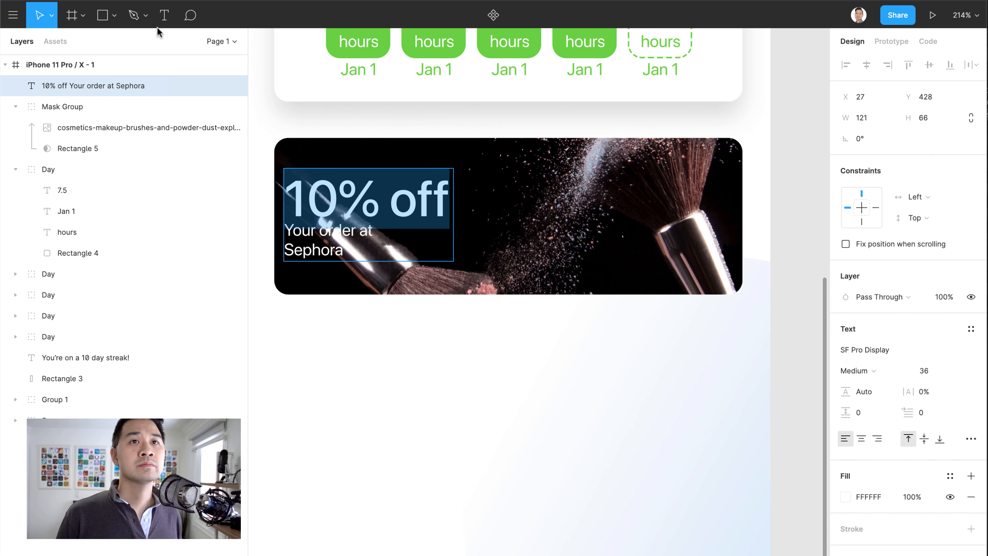
{"action": "left_click", "coordinate": [871, 371]}
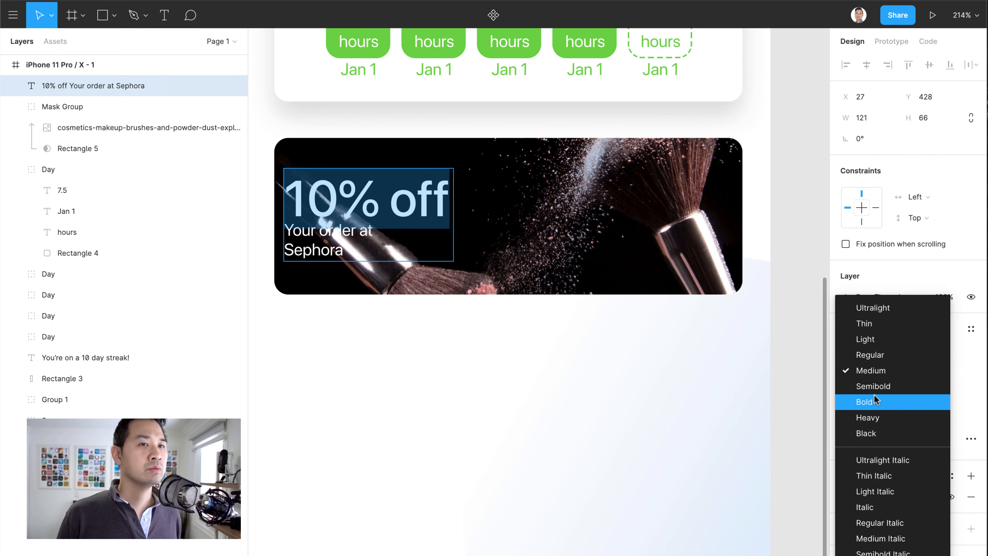
{"action": "left_click", "coordinate": [872, 402]}
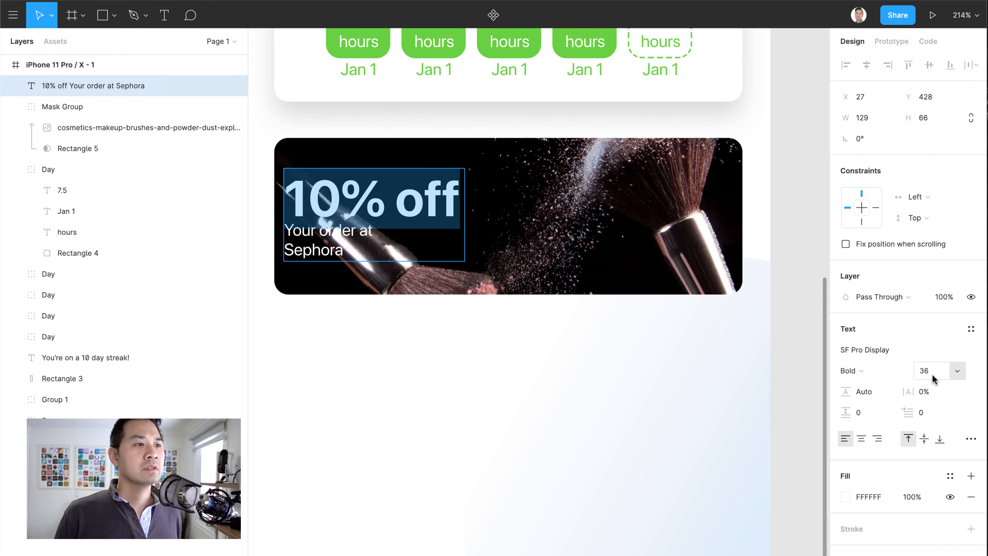
{"action": "left_click", "coordinate": [954, 371]}
{"action": "left_click", "coordinate": [941, 355]}
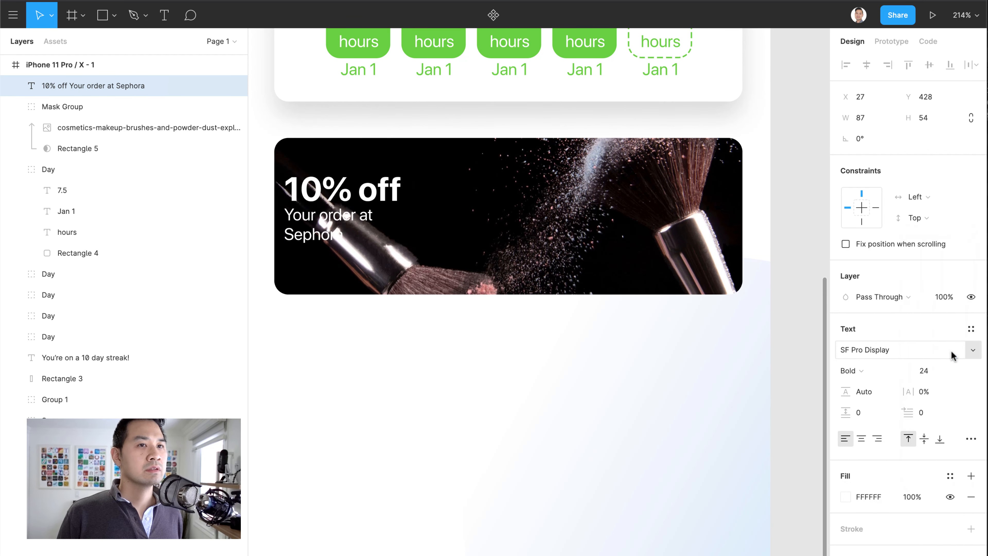
Set the "Your order at Sephora" lines to Medium weight with a slightly larger font size.
{"action": "left_click", "coordinate": [308, 212]}
{"action": "left_click_drag", "start_coordinate": [298, 216], "coordinate": [342, 234]}
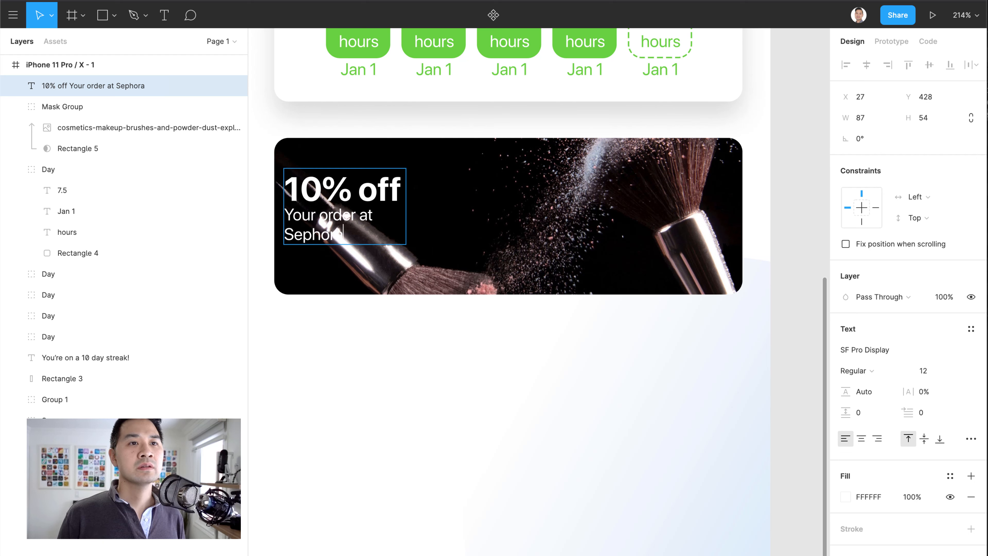
{"action": "left_click", "coordinate": [876, 371]}
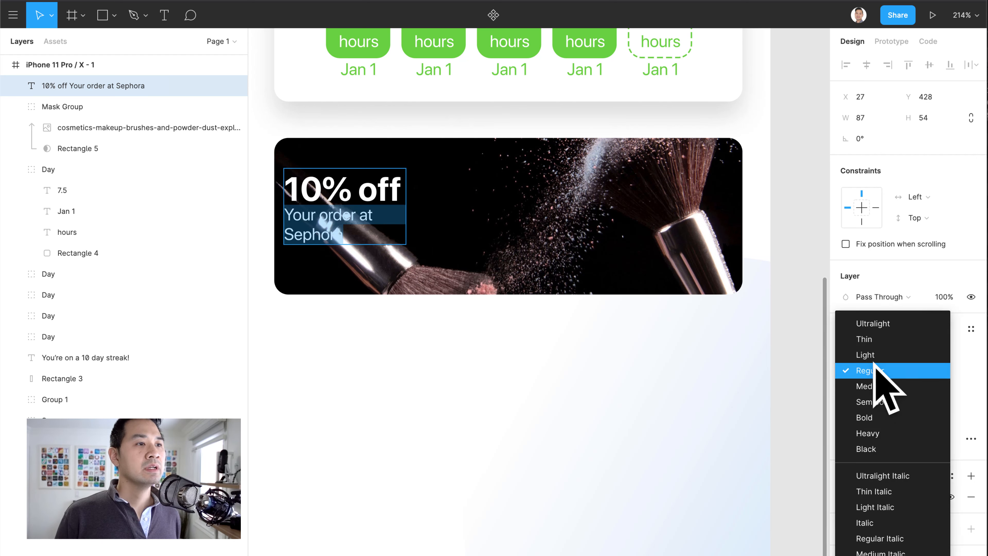
{"action": "left_click", "coordinate": [893, 390]}
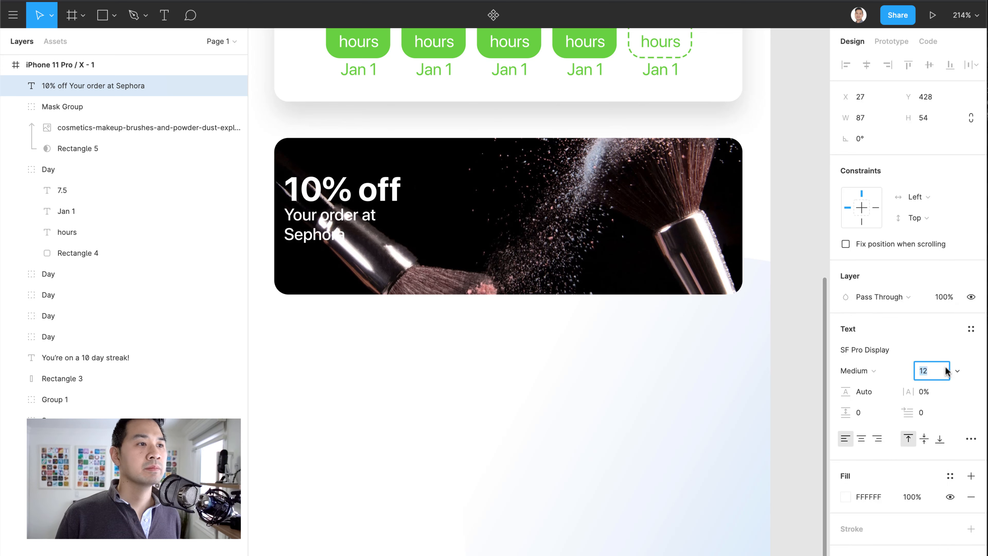
{"action": "left_click", "coordinate": [955, 371]}
{"action": "left_click", "coordinate": [950, 402]}
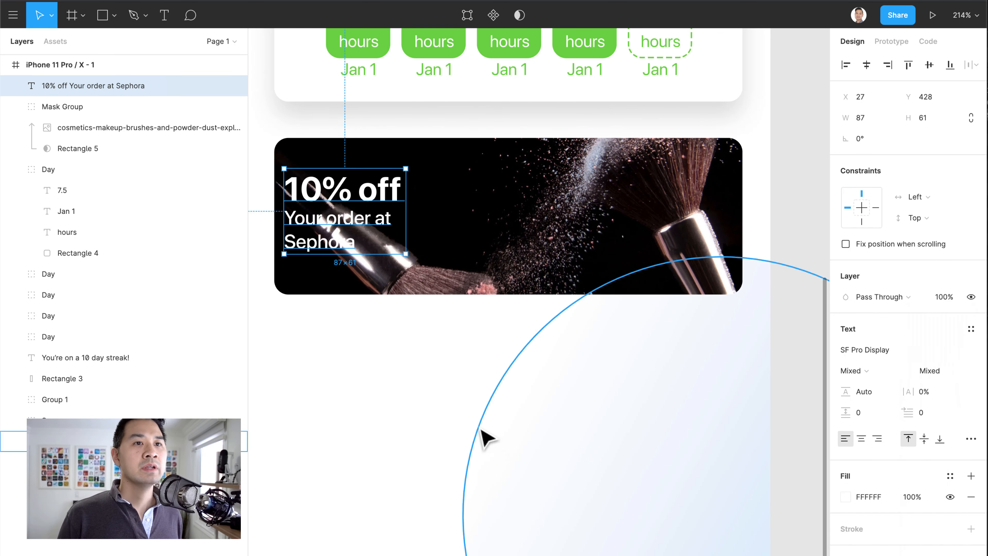
{"action": "key", "text": "Escape"}
Move the discount text toward the photo card's upper-left corner at X 30, 10 px from the card's left edge.
{"action": "left_click_drag", "start_coordinate": [340, 191], "coordinate": [346, 176]}
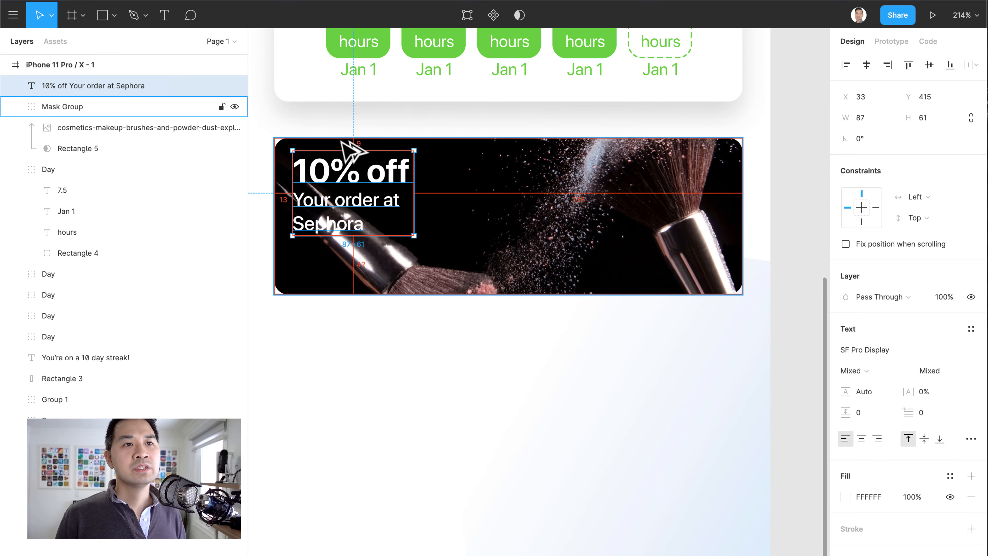
{"action": "left_click_drag", "start_coordinate": [342, 142], "coordinate": [341, 143]}
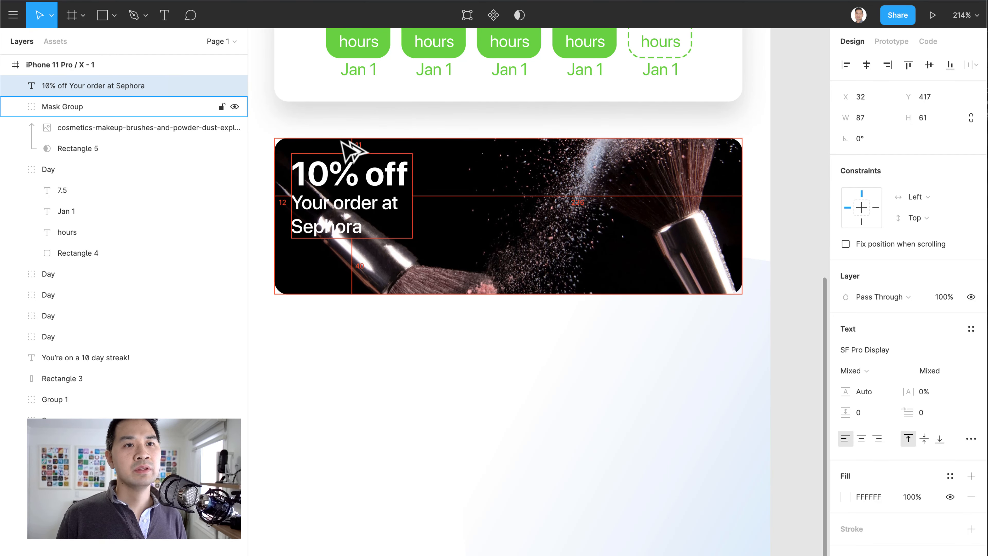
{"action": "key", "text": "Left"}
{"action": "key", "text": "Left"}
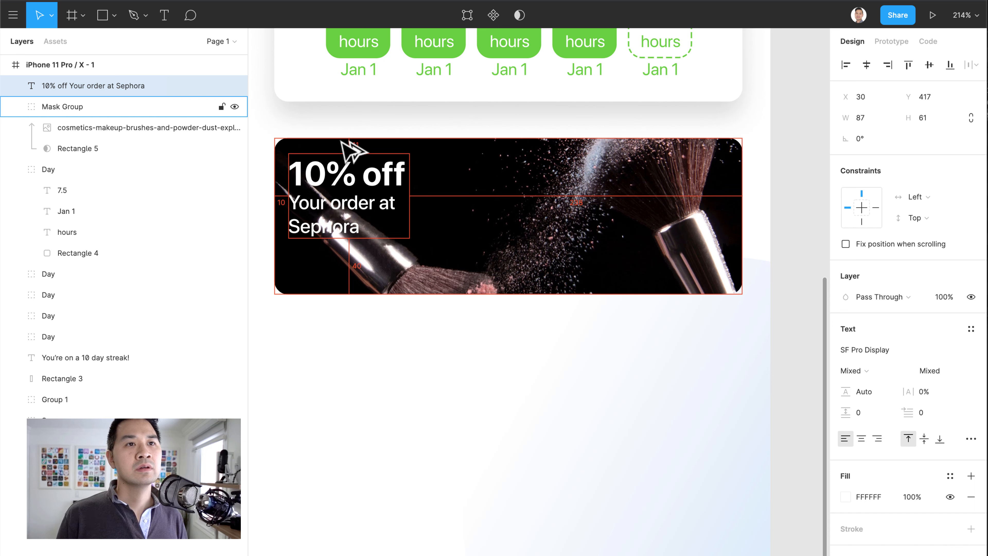
{"action": "left_click", "coordinate": [435, 366]}
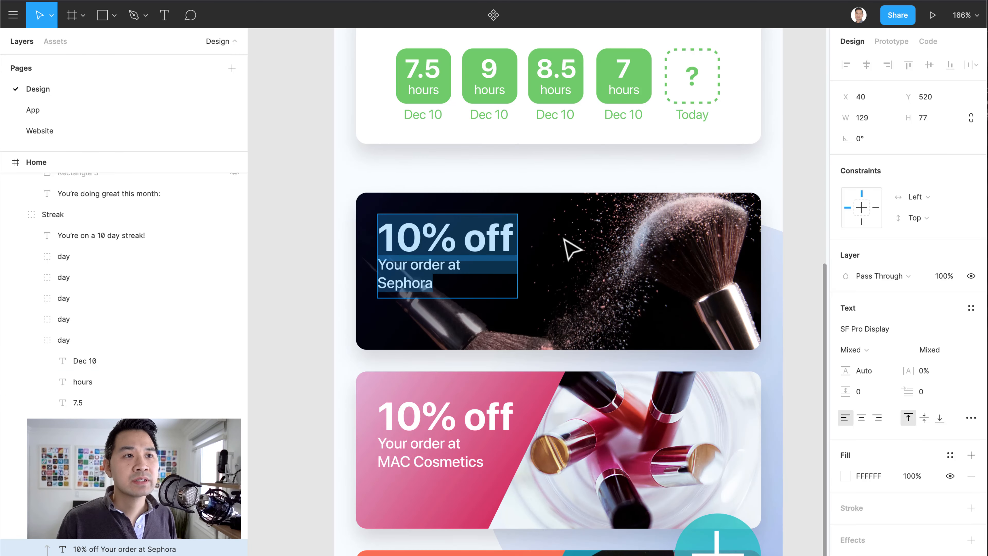
Switch to the Beauty Sleep App file and examine the linear gradient stops of the Sephora card's slanted overlay.
{"action": "key", "text": "Escape"}
{"action": "left_click", "coordinate": [404, 337]}
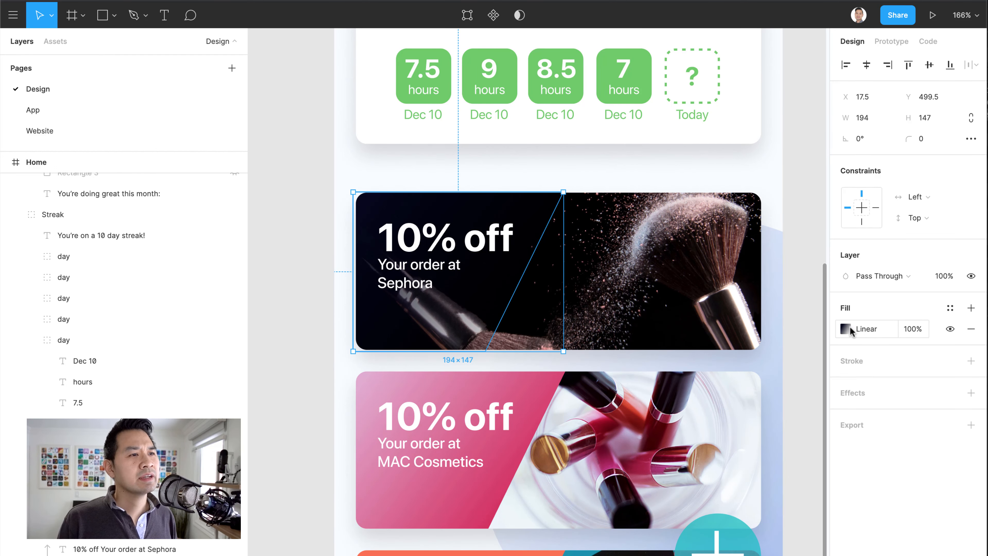
{"action": "left_click", "coordinate": [859, 330]}
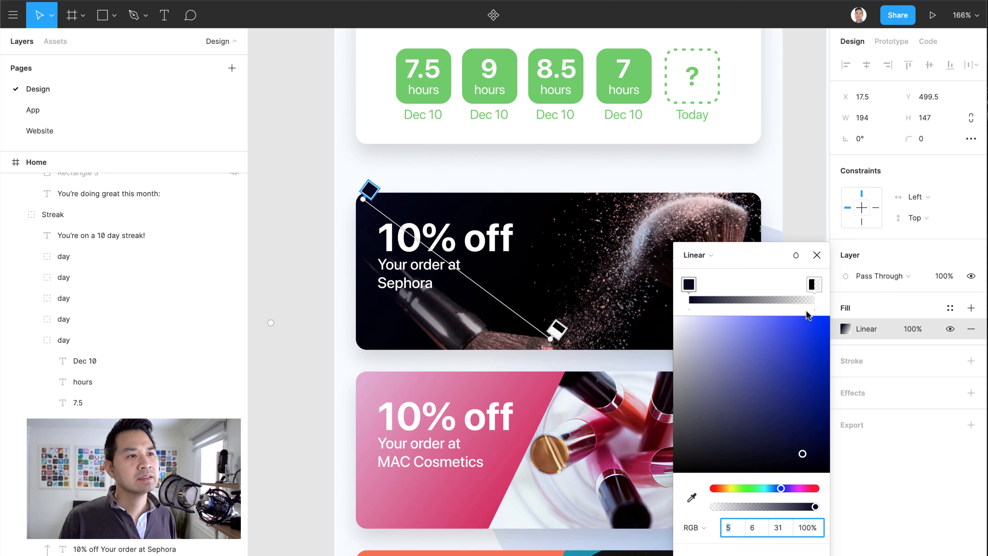
{"action": "left_click", "coordinate": [813, 285]}
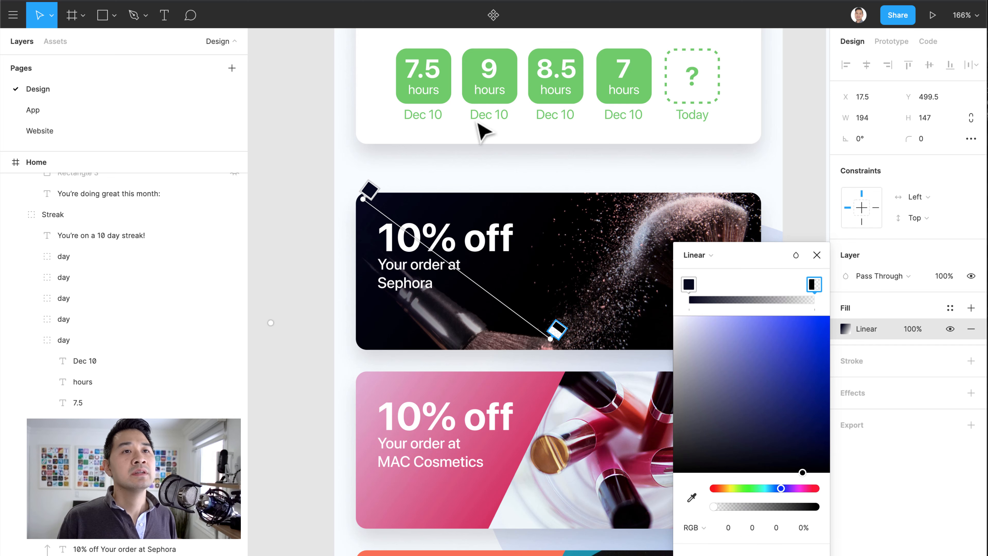
{"action": "left_click", "coordinate": [816, 255]}
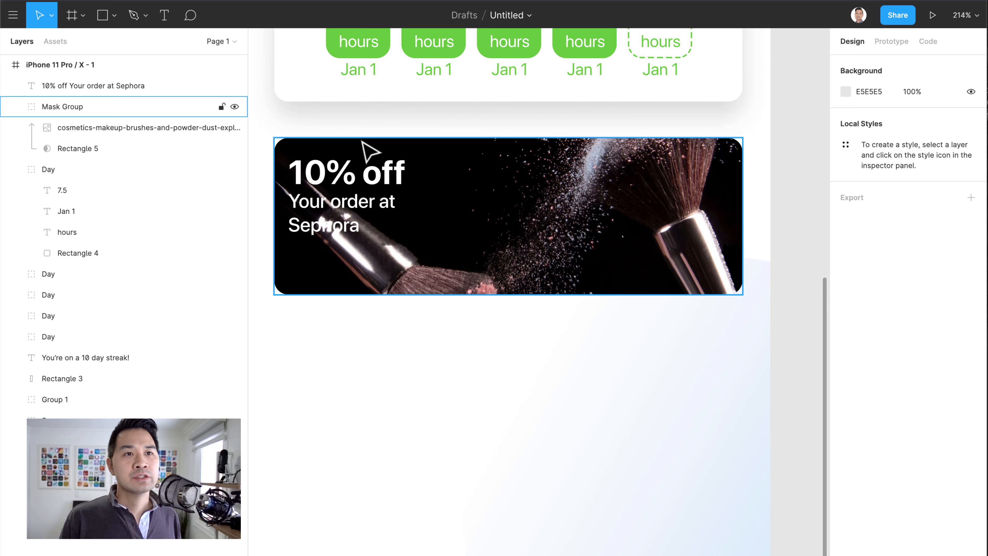
Return to the untitled design file and draw a rectangle about 172 × 161 over the left part of the photo card.
{"action": "left_click", "coordinate": [441, 408]}
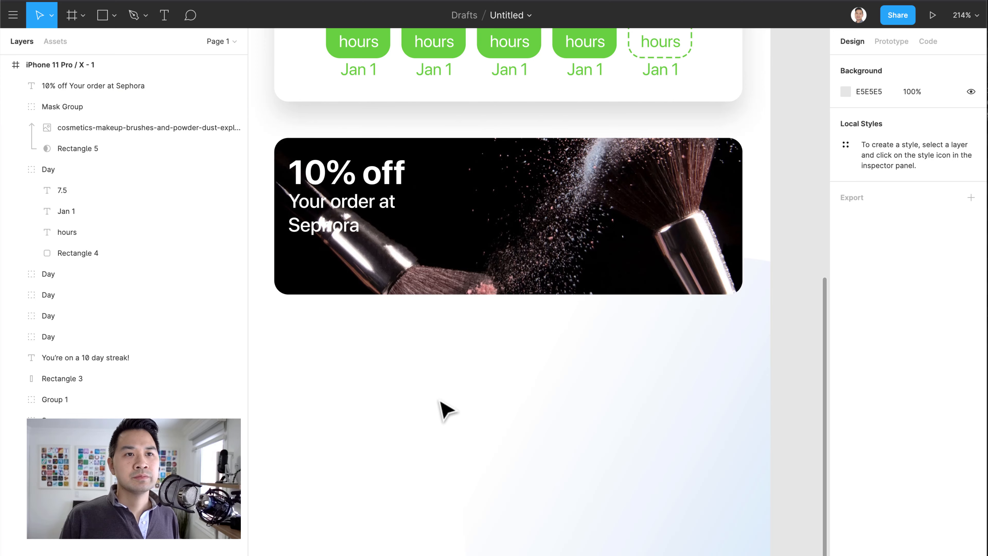
{"action": "scroll", "coordinate": [443, 408], "scroll_direction": "up", "scroll_amount": 5}
{"action": "scroll", "coordinate": [446, 409], "scroll_direction": "down", "scroll_amount": 1}
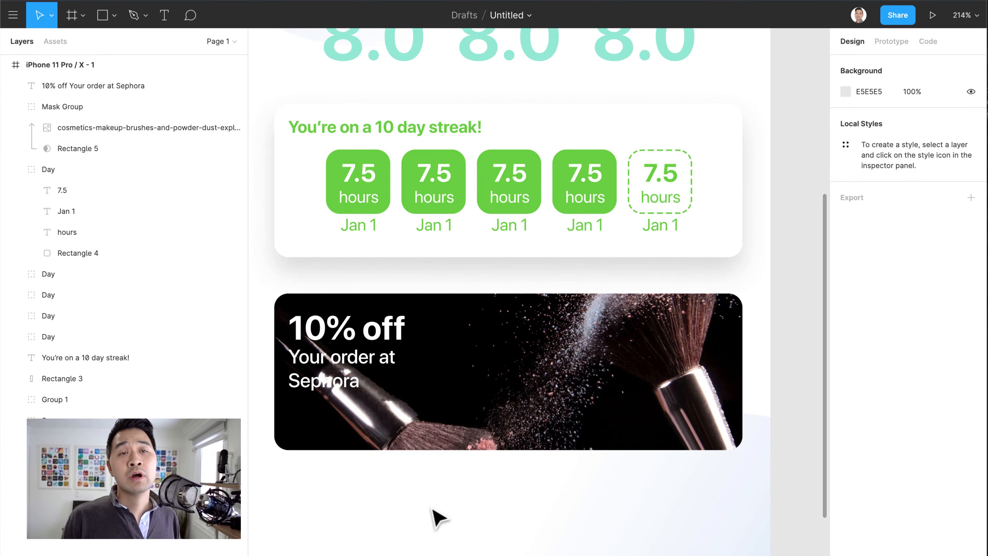
{"action": "left_click", "coordinate": [142, 16]}
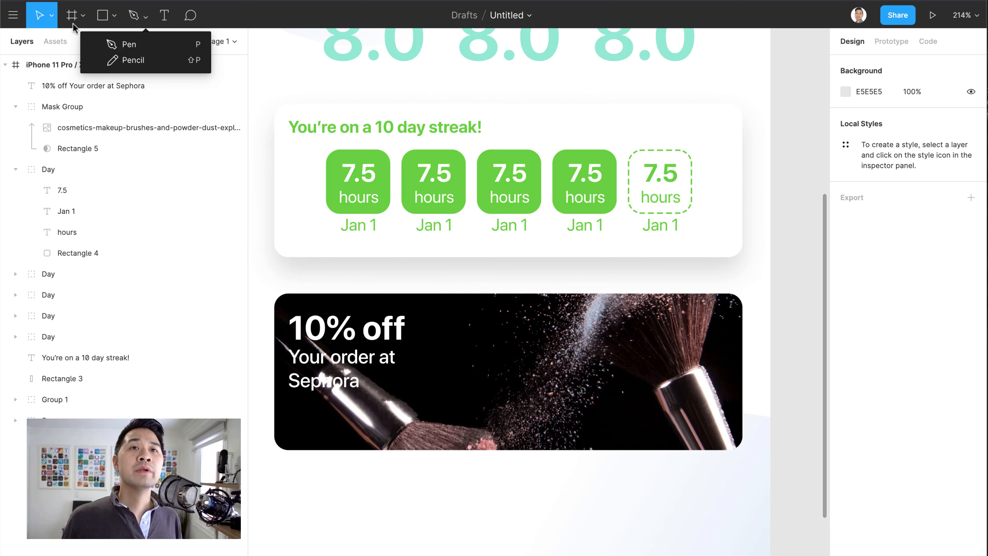
{"action": "left_click", "coordinate": [115, 17]}
{"action": "left_click", "coordinate": [115, 16]}
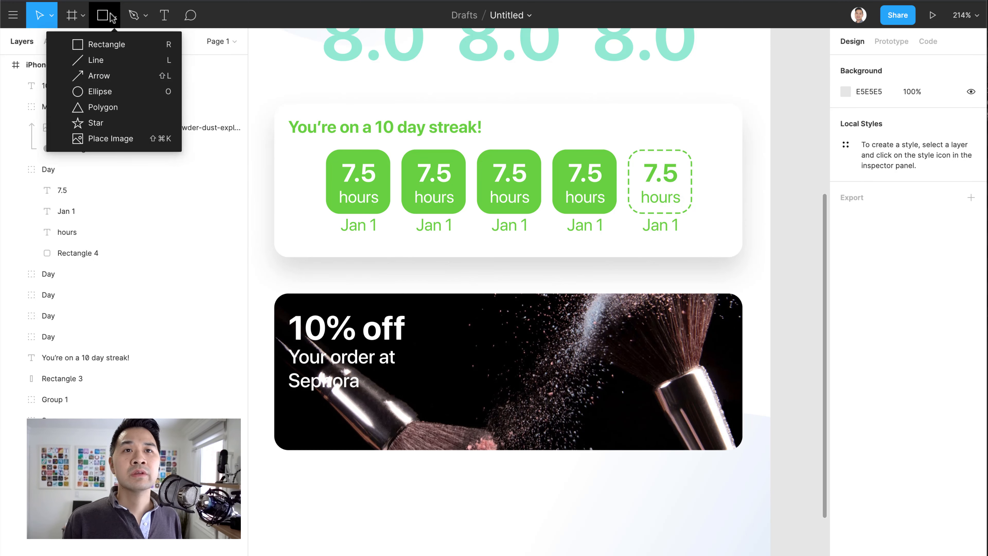
{"action": "left_click", "coordinate": [121, 44]}
{"action": "scroll", "coordinate": [421, 438], "scroll_direction": "left", "scroll_amount": 5}
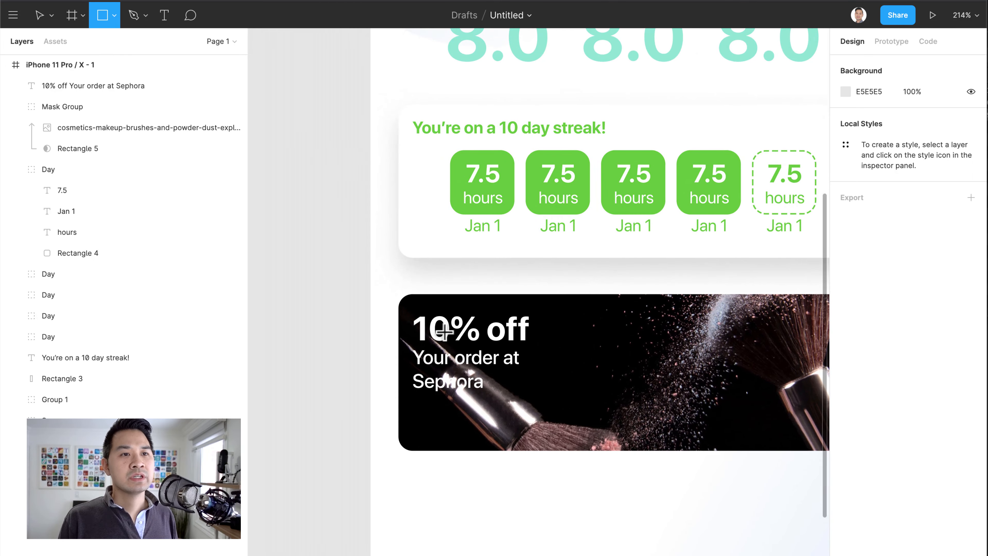
{"action": "left_click_drag", "start_coordinate": [385, 267], "coordinate": [625, 493]}
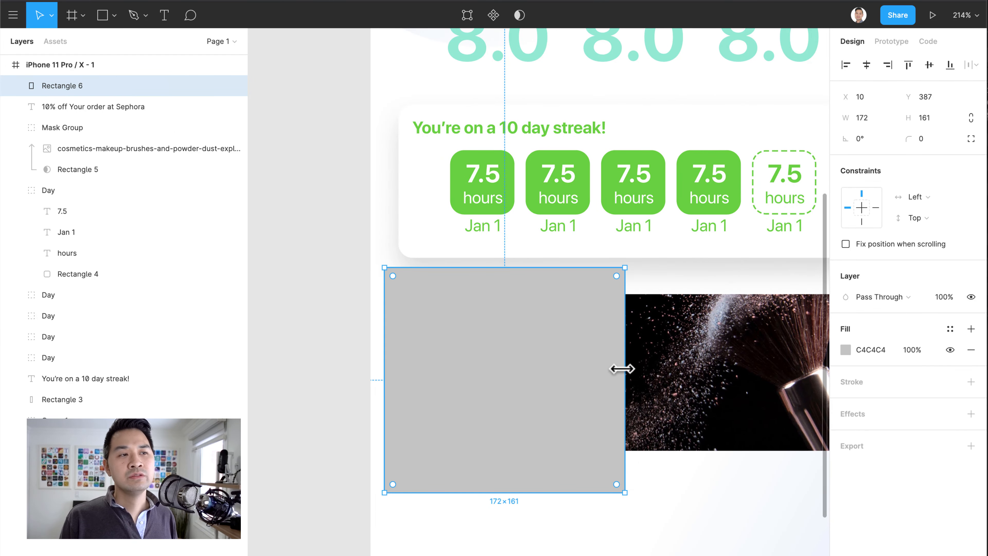
Rotate the new rectangle to about -26.9° and resize it to about 149 × 181, covering the card's left part with a slanted edge.
{"action": "left_click_drag", "start_coordinate": [630, 264], "coordinate": [670, 335]}
{"action": "left_click_drag", "start_coordinate": [605, 376], "coordinate": [570, 336]}
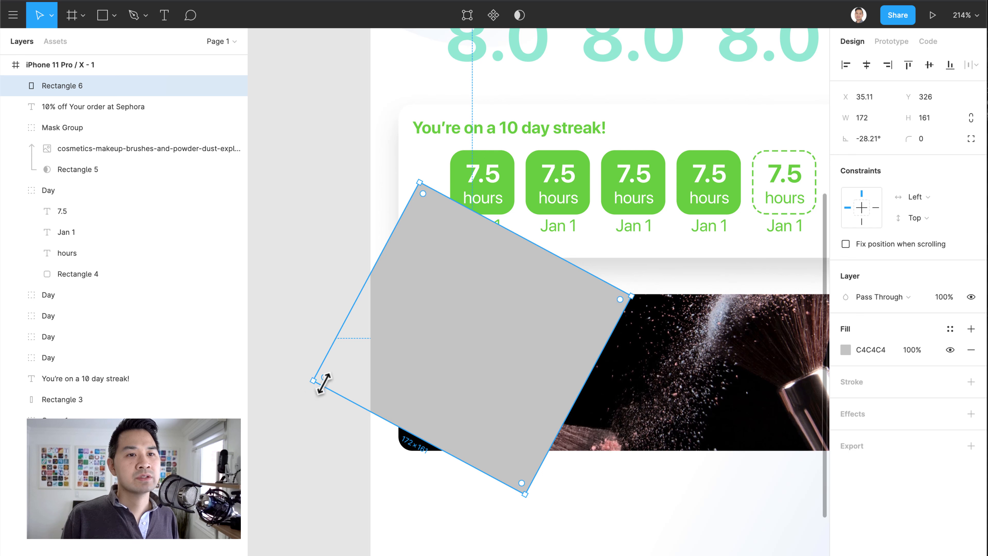
{"action": "left_click_drag", "start_coordinate": [307, 371], "coordinate": [330, 424]}
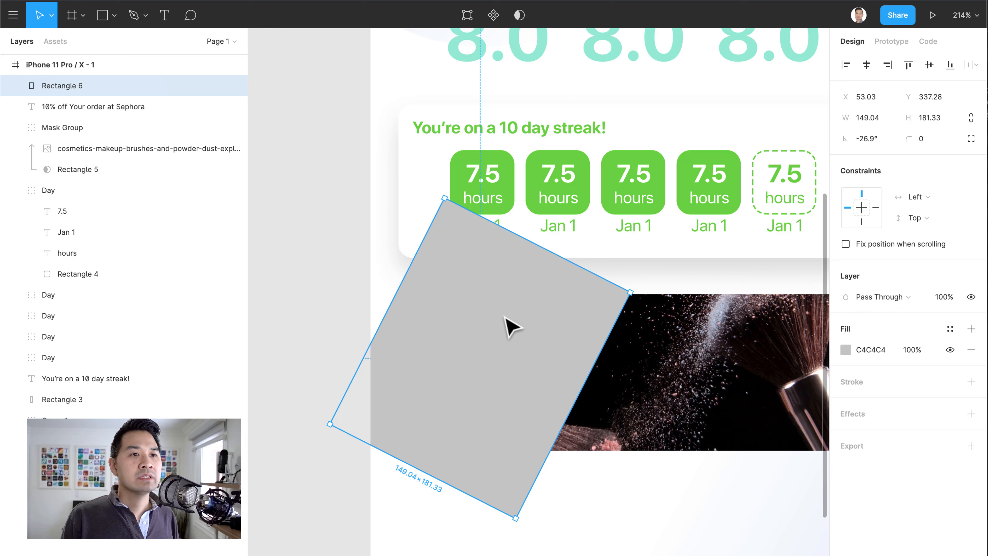
{"action": "mouse_move", "coordinate": [508, 324]}
{"action": "left_mouse_down"}
{"action": "mouse_move", "coordinate": [529, 333]}
{"action": "mouse_move", "coordinate": [508, 326]}
{"action": "left_mouse_up"}
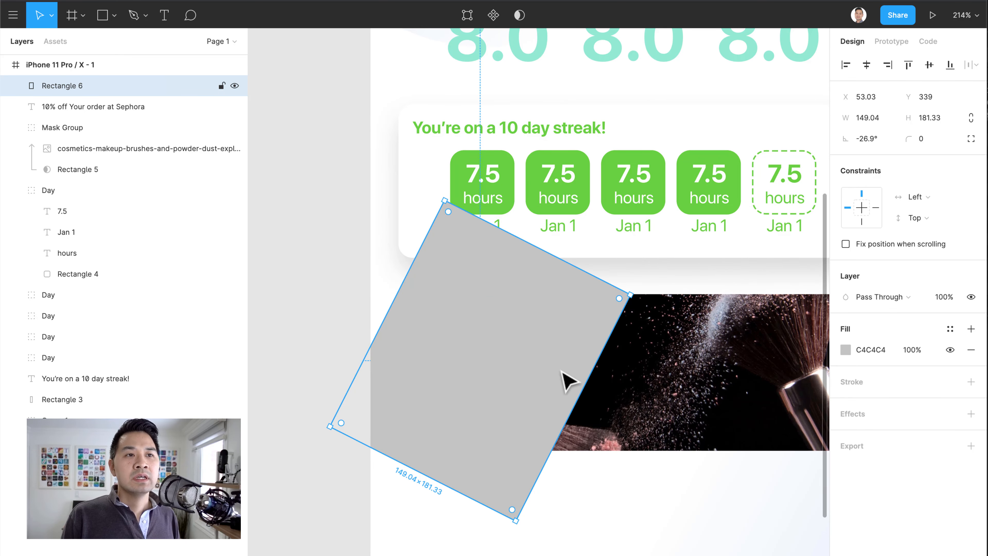
Change the slanted rectangle's solid fill to black, 000000.
{"action": "left_click", "coordinate": [844, 349]}
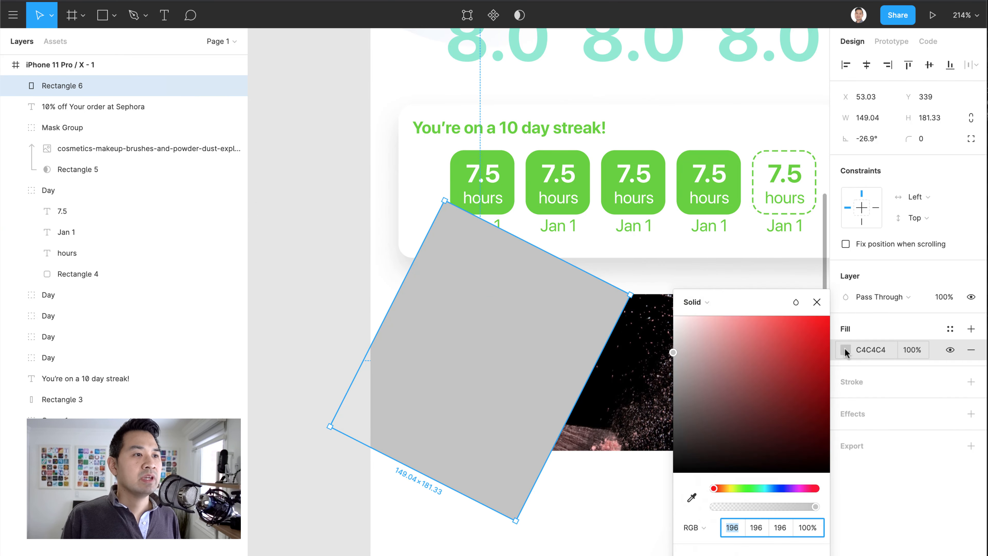
{"action": "left_click_drag", "start_coordinate": [817, 358], "coordinate": [659, 510]}
{"action": "left_click", "coordinate": [817, 303]}
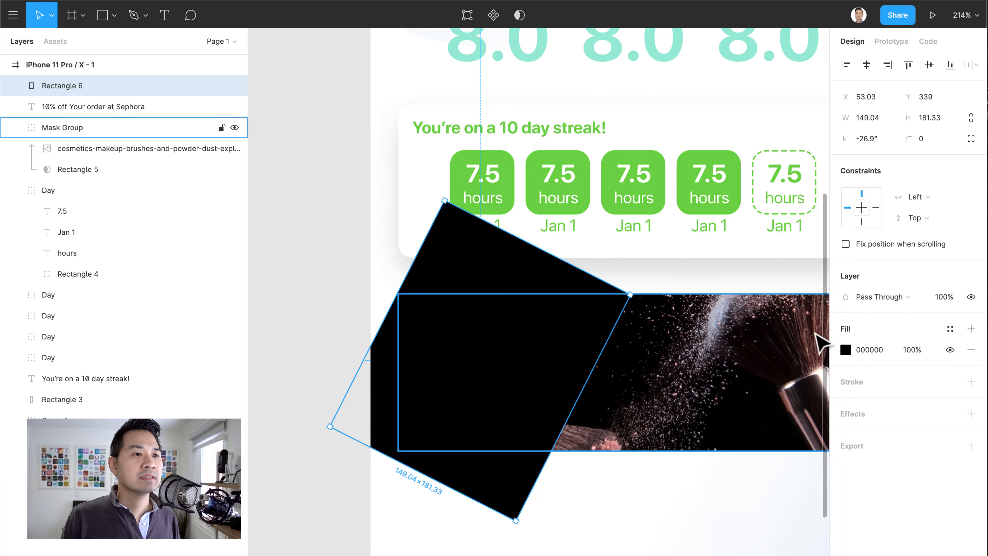
Move the slanted rectangle and the discount text into the mask group, with the text on top and the rectangle directly above the photo.
{"action": "left_click_drag", "start_coordinate": [103, 93], "coordinate": [69, 158]}
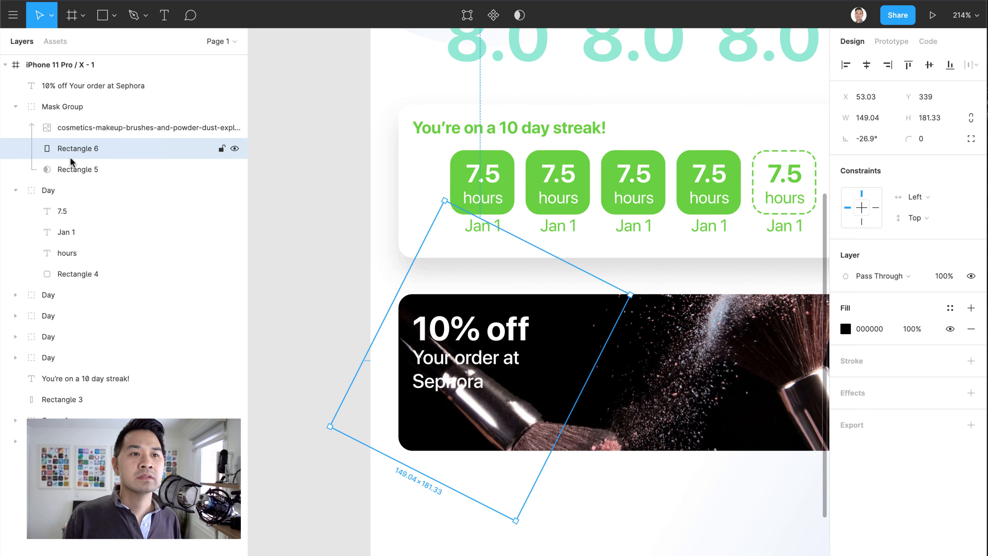
{"action": "mouse_move", "coordinate": [72, 86]}
{"action": "left_mouse_down"}
{"action": "mouse_move", "coordinate": [73, 136]}
{"action": "mouse_move", "coordinate": [79, 94]}
{"action": "left_mouse_up"}
{"action": "left_click_drag", "start_coordinate": [80, 143], "coordinate": [80, 121]}
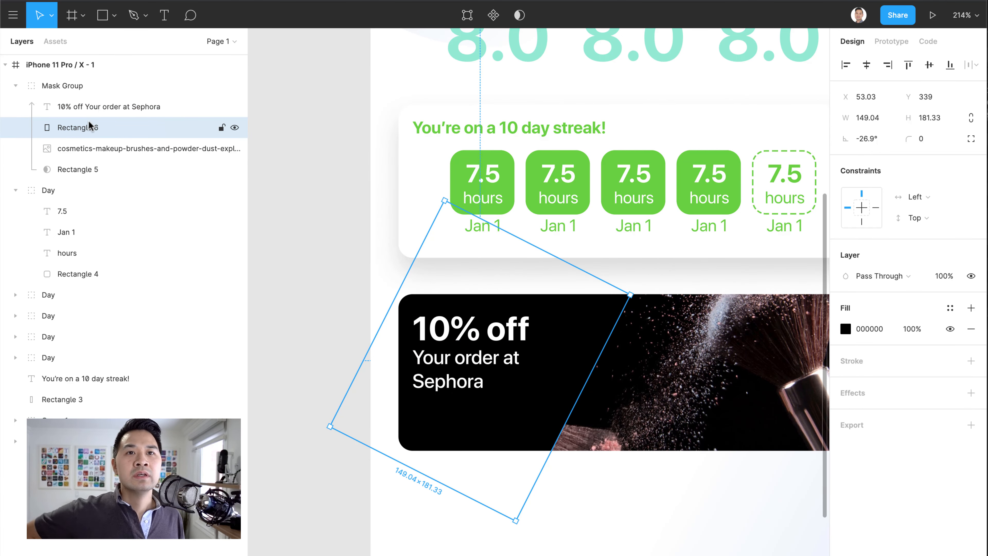
Review the mask group's layers: the rounded mask shape, the brush photo, the slanted rectangle and the discount text.
{"action": "left_click", "coordinate": [75, 169]}
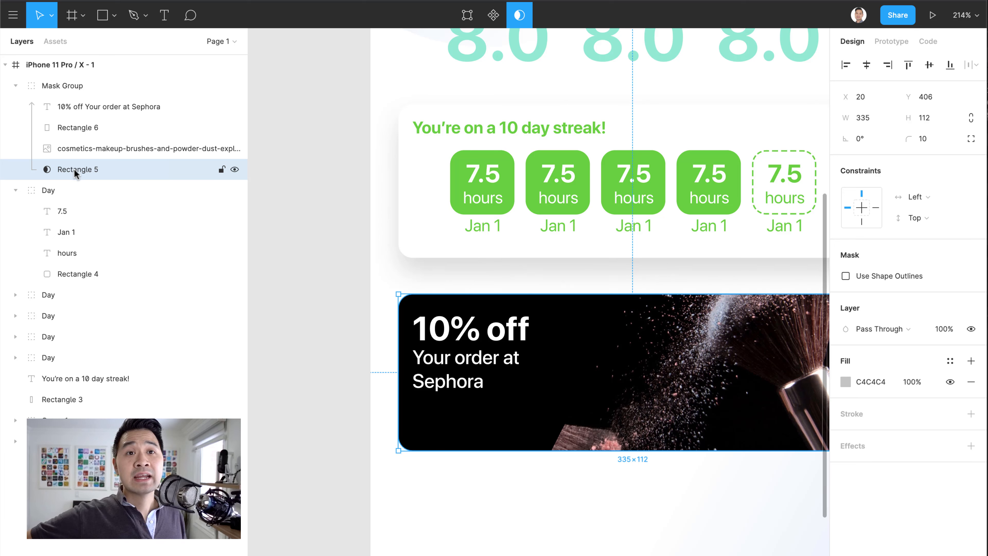
{"action": "left_click", "coordinate": [86, 149]}
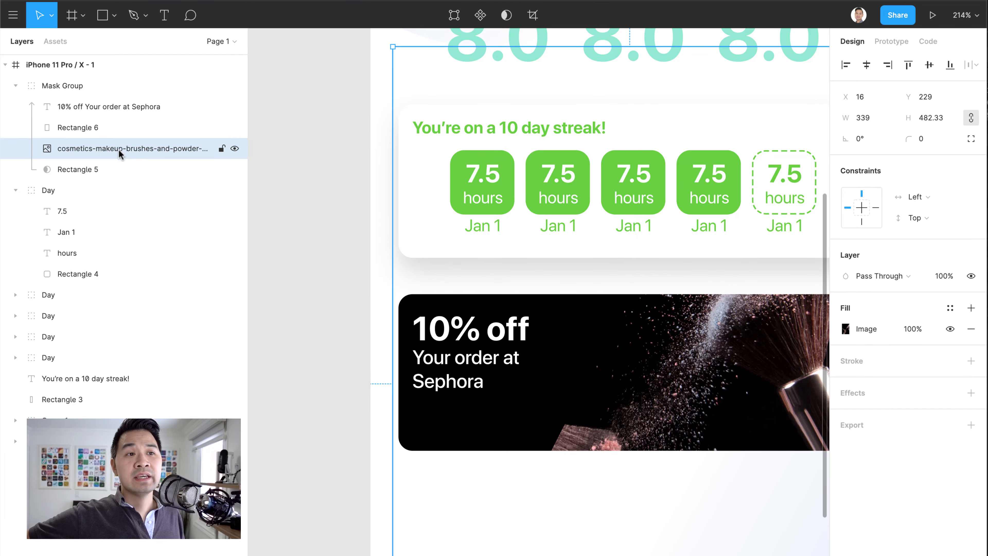
{"action": "left_click", "coordinate": [102, 125]}
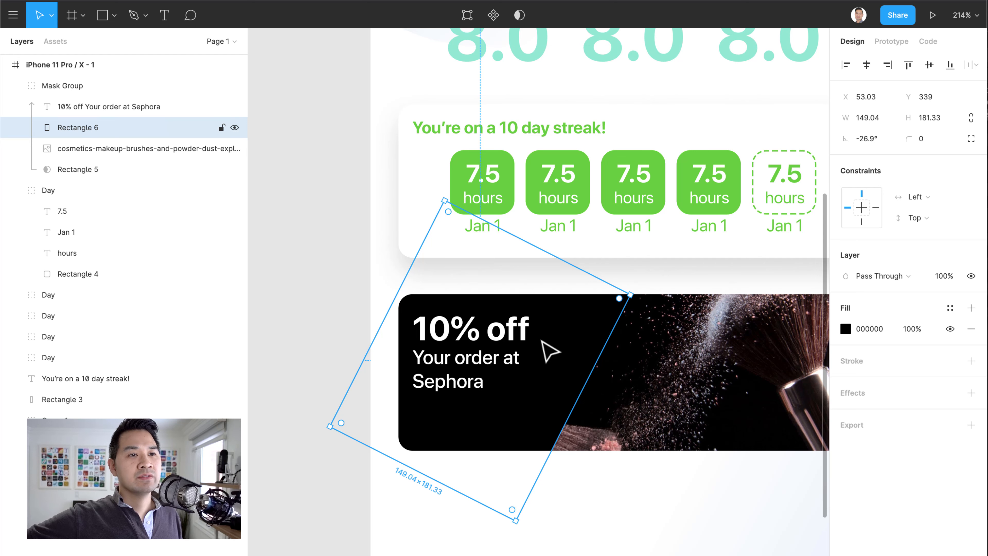
{"action": "left_click", "coordinate": [155, 108]}
{"action": "left_click", "coordinate": [49, 88]}
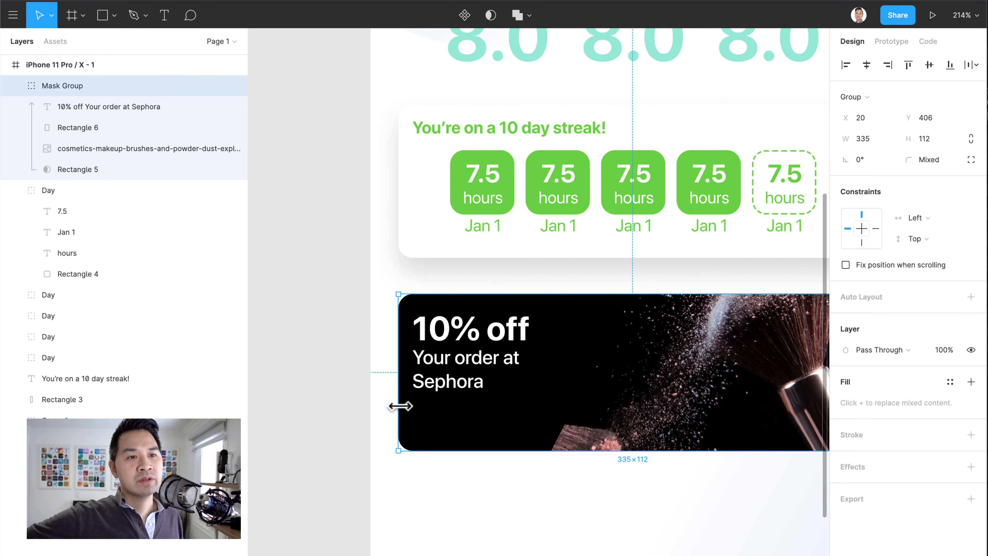
{"action": "scroll", "coordinate": [512, 433], "scroll_direction": "down", "scroll_amount": 6}
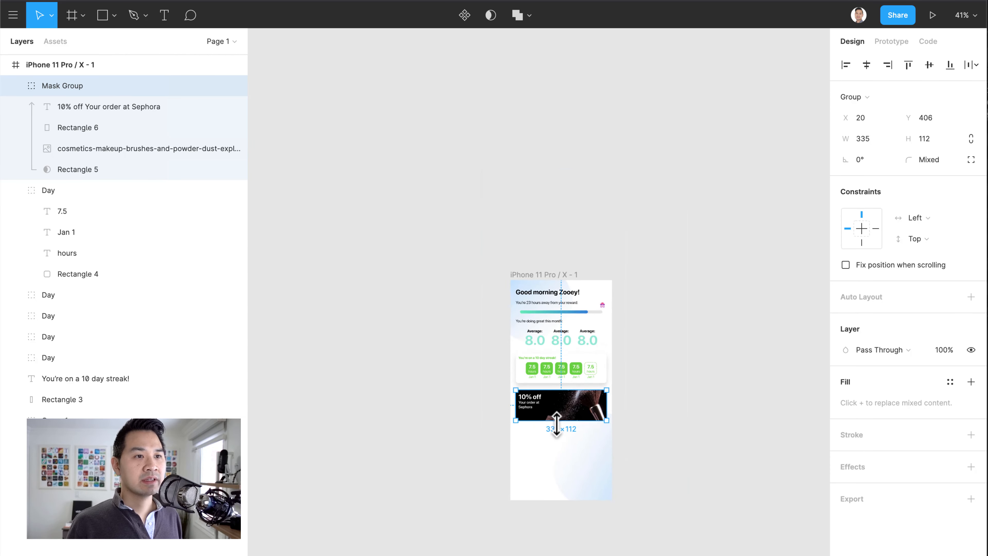
{"action": "scroll", "coordinate": [556, 424], "scroll_direction": "up", "scroll_amount": 5}
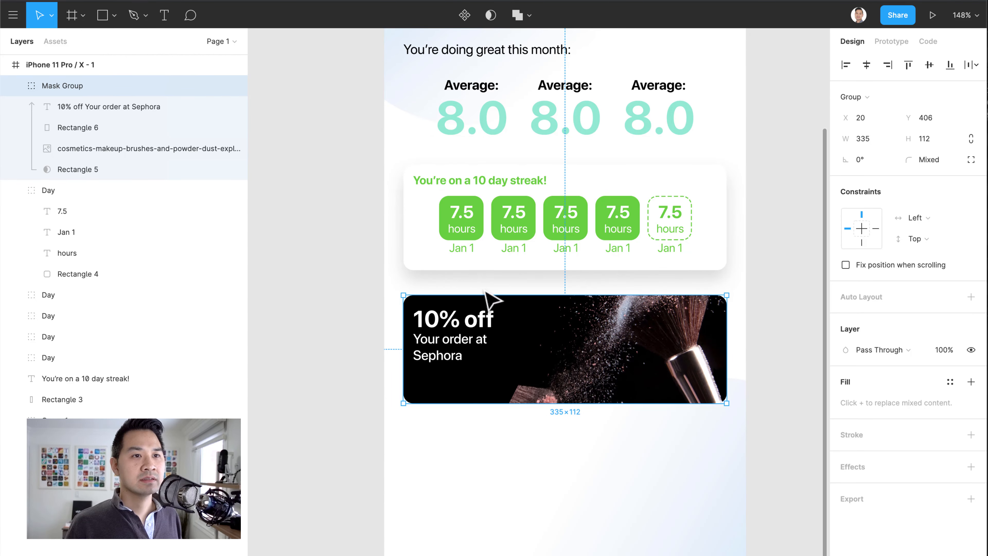
Change the slanted rectangle's fill to a linear black-to-transparent gradient running from the card's upper-left corner diagonally toward its lower middle.
{"action": "left_click", "coordinate": [92, 127]}
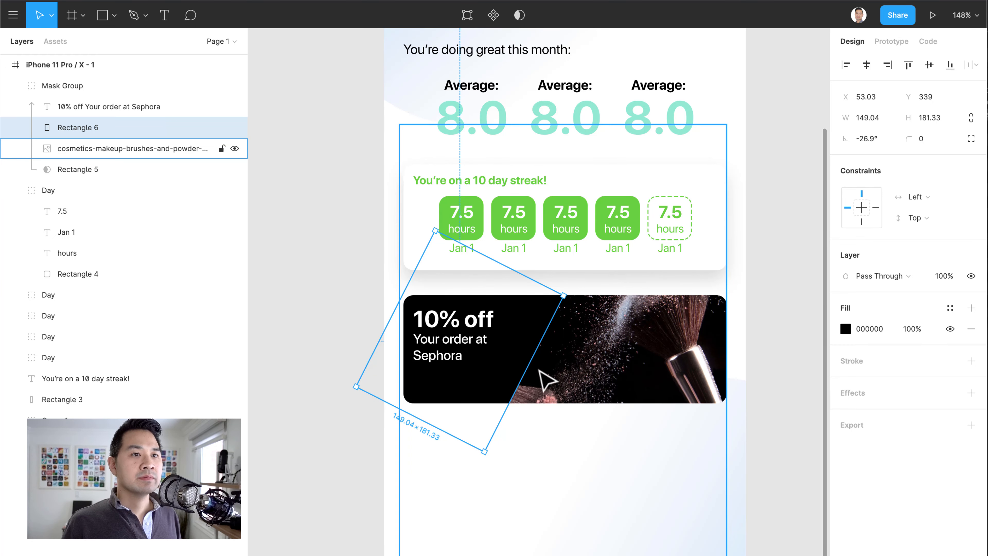
{"action": "left_click", "coordinate": [846, 329]}
{"action": "left_click", "coordinate": [696, 303]}
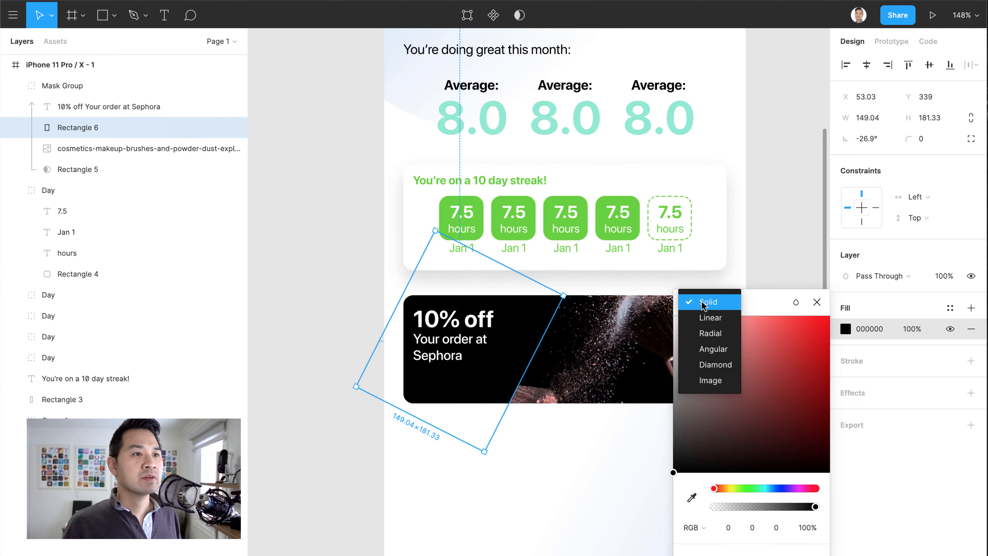
{"action": "left_click", "coordinate": [706, 316]}
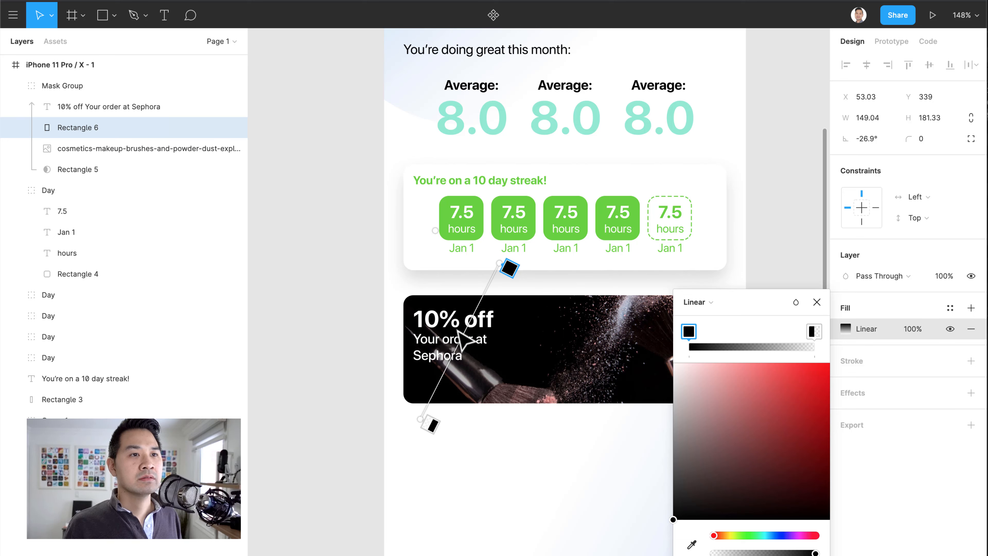
{"action": "left_click_drag", "start_coordinate": [501, 264], "coordinate": [413, 301]}
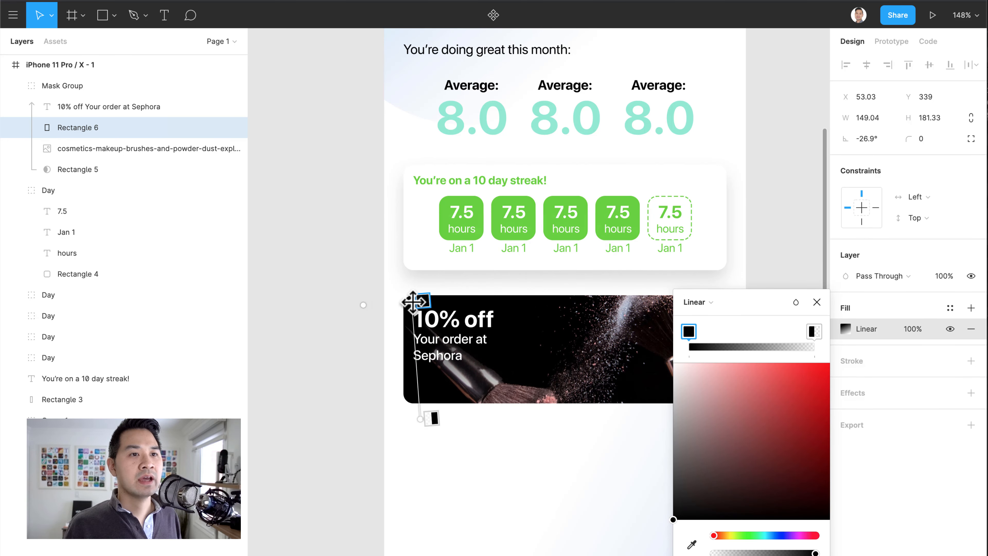
{"action": "left_click_drag", "start_coordinate": [428, 416], "coordinate": [532, 384]}
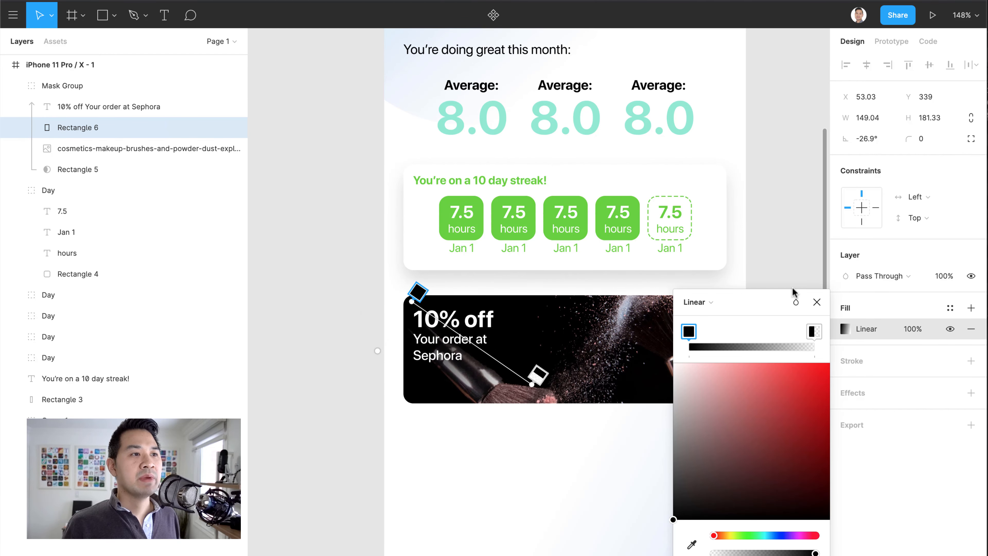
{"action": "left_click", "coordinate": [817, 303]}
{"action": "left_click", "coordinate": [621, 472]}
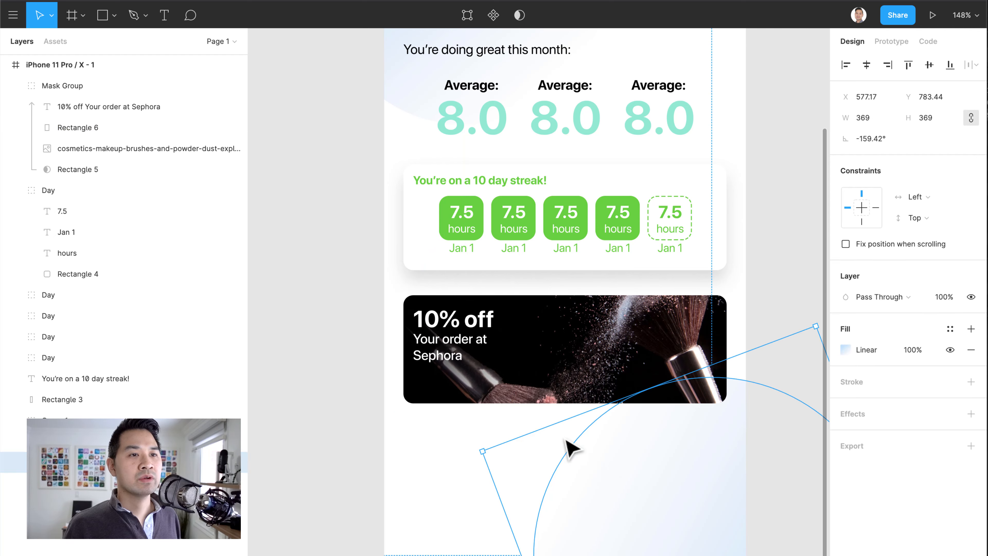
{"action": "left_click", "coordinate": [348, 410]}
{"action": "scroll", "coordinate": [512, 375], "scroll_direction": "up", "scroll_amount": 5}
{"action": "scroll", "coordinate": [512, 375], "scroll_direction": "down", "scroll_amount": 5}
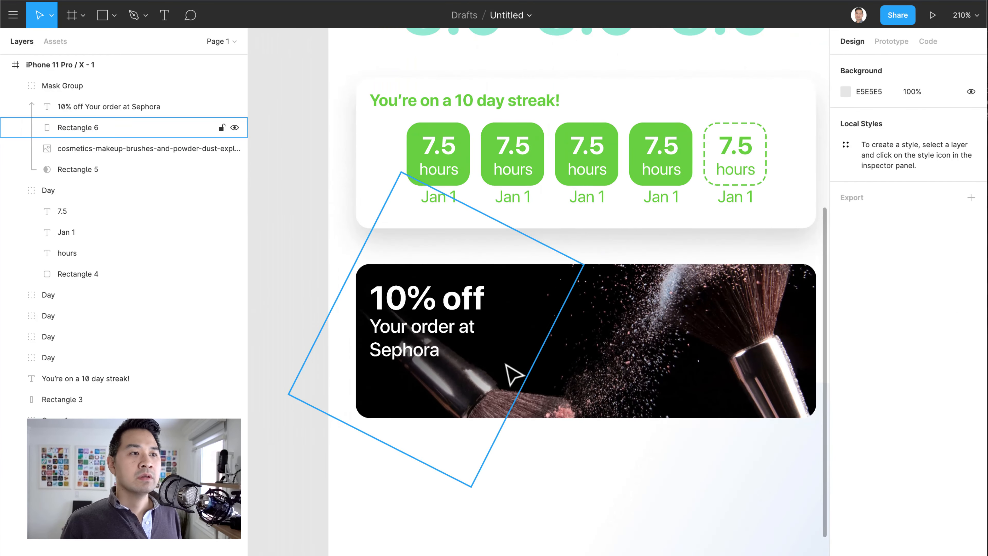
Rename the mask group as Reward.
{"action": "scroll", "coordinate": [416, 224], "scroll_direction": "up", "scroll_amount": 3}
{"action": "double_click", "coordinate": [78, 87]}
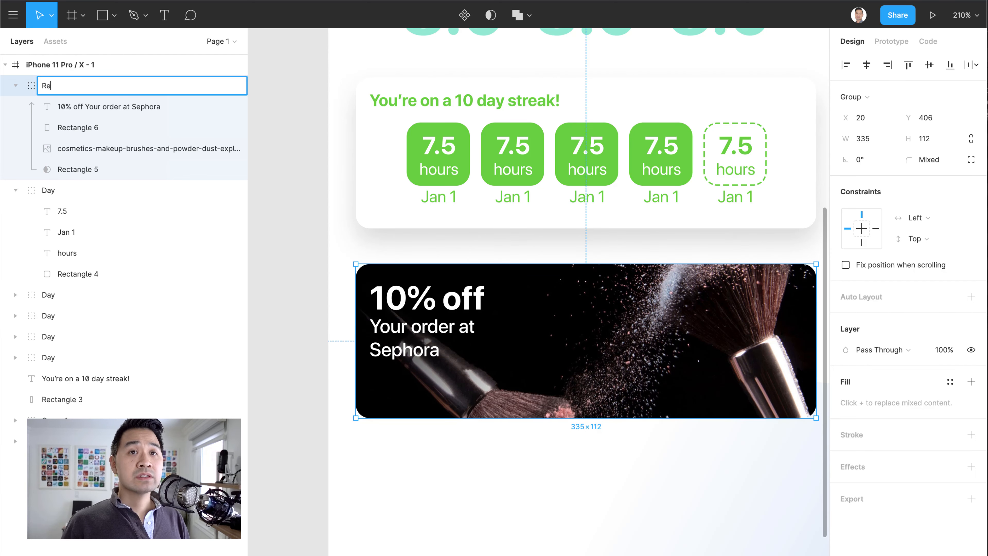
{"action": "type", "text": "Reward"}
{"action": "key", "text": "Return"}
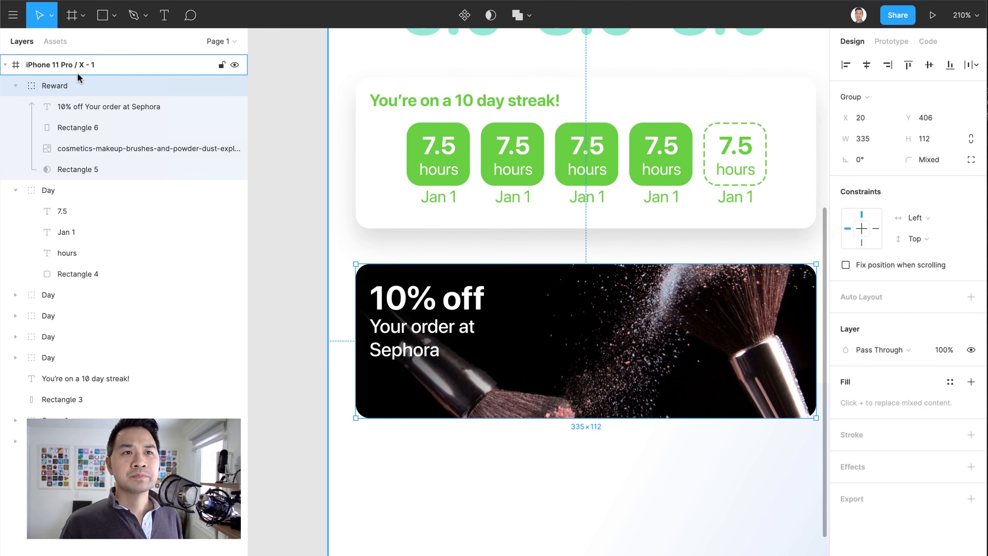
Add a drop shadow to the Reward group with a blur of 20 and a Y offset of 10.
{"action": "left_click", "coordinate": [858, 467]}
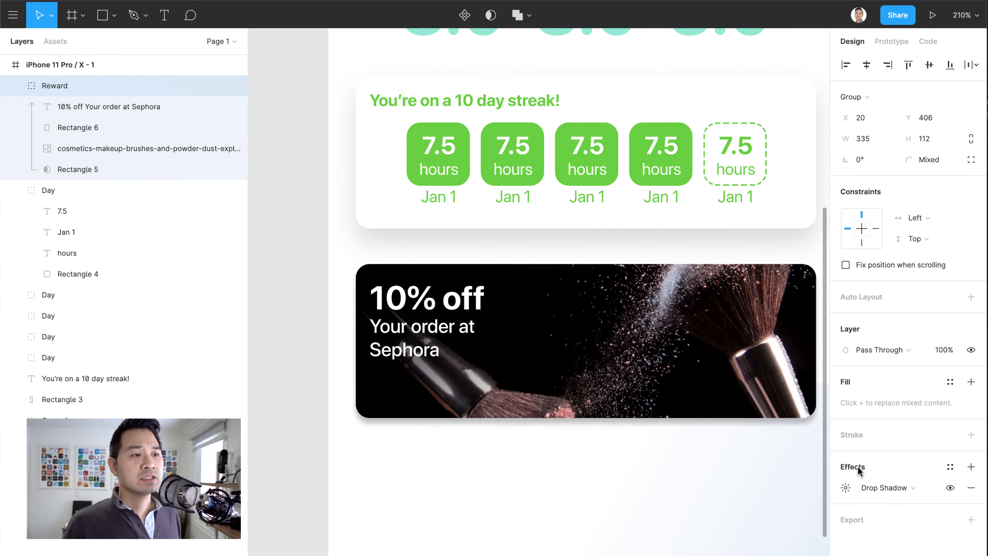
{"action": "left_click_drag", "start_coordinate": [716, 501], "coordinate": [638, 501]}
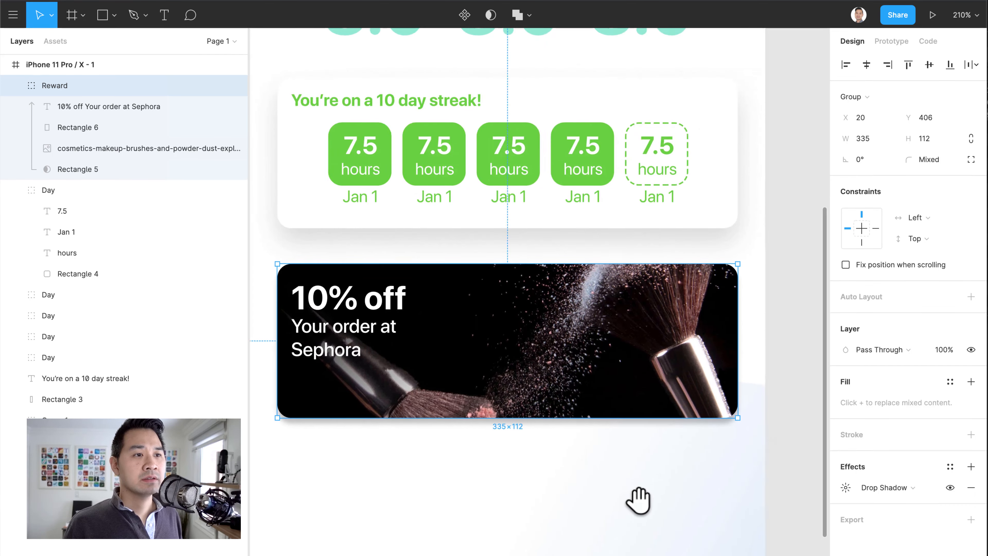
{"action": "left_click", "coordinate": [845, 467]}
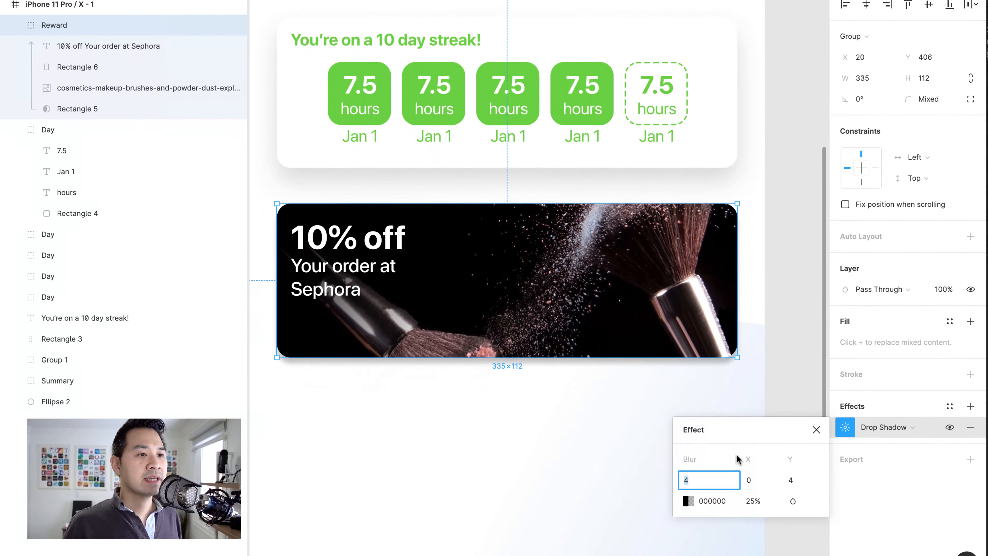
{"action": "type", "text": "20"}
{"action": "key", "text": "Tab"}
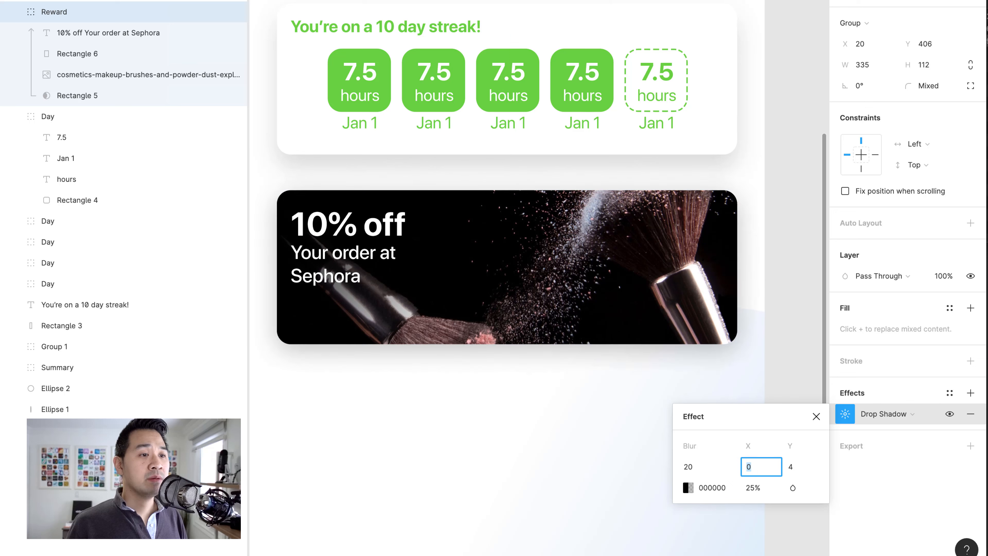
{"action": "key", "text": "Tab"}
{"action": "type", "text": "10"}
{"action": "key", "text": "Tab"}
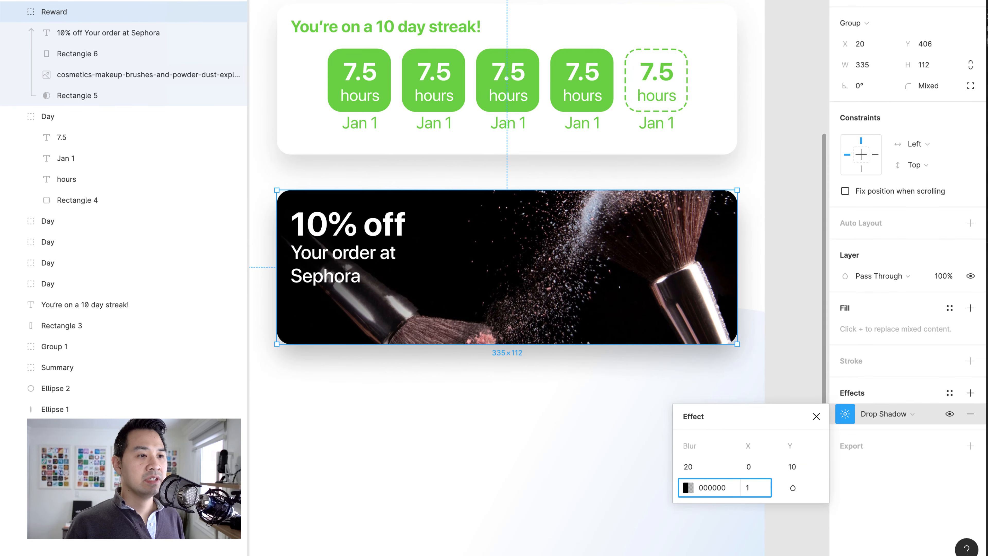
Set the Reward group's drop shadow opacity to 15% and deselect the group.
{"action": "type", "text": "14"}
{"action": "key", "text": "BackSpace"}
{"action": "type", "text": "5"}
{"action": "key", "text": "Return"}
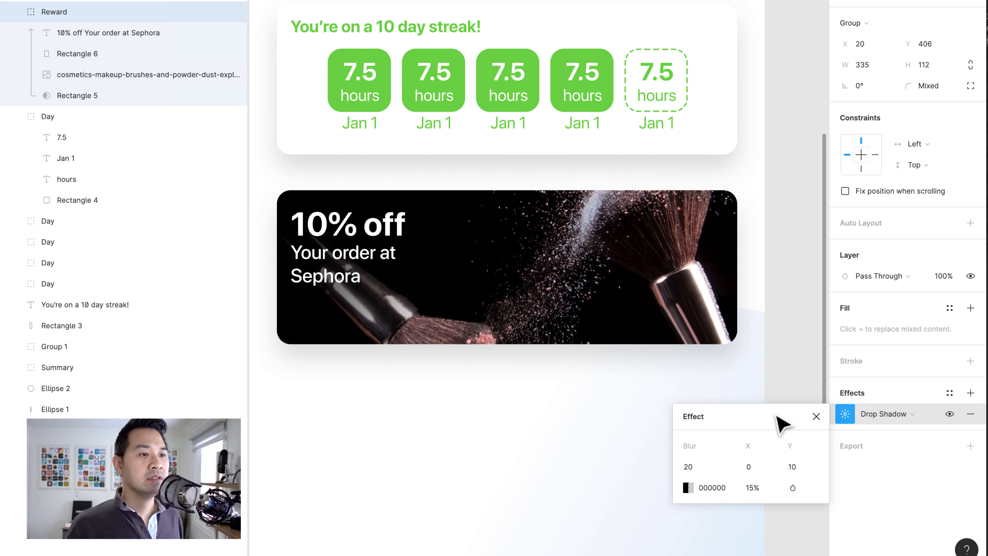
{"action": "left_click", "coordinate": [816, 416]}
{"action": "left_click", "coordinate": [812, 364]}
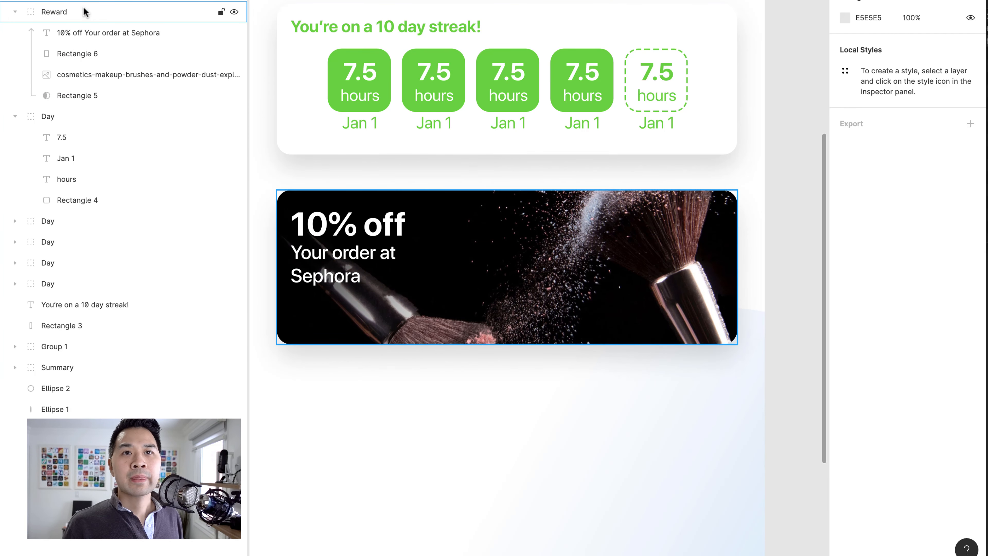
Toggle the Reward group's drop shadow off and on to compare its effect, and check the reference design's reward cards.
{"action": "scroll", "coordinate": [415, 397], "scroll_direction": "down", "scroll_amount": 5}
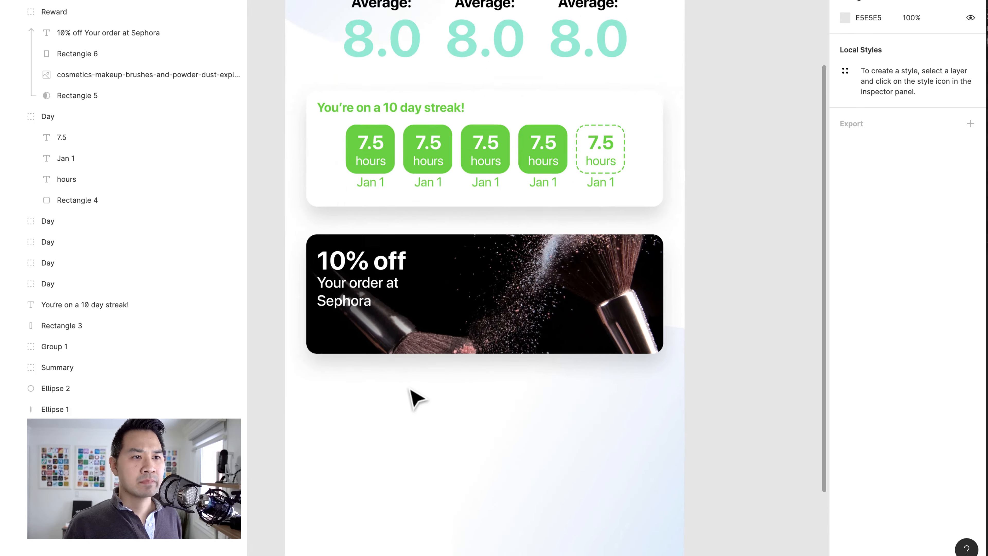
{"action": "scroll", "coordinate": [412, 397], "scroll_direction": "up", "scroll_amount": 5}
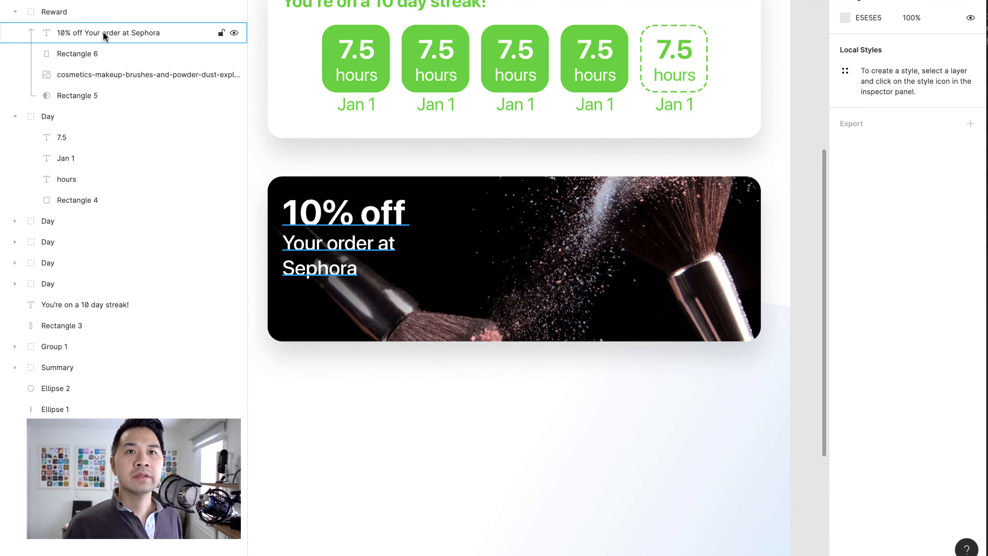
{"action": "left_click", "coordinate": [97, 12]}
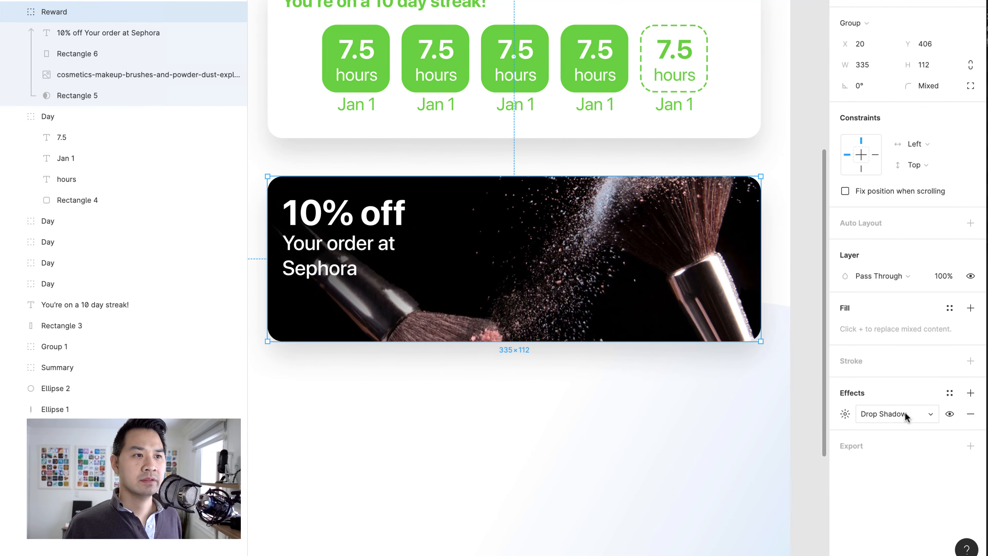
{"action": "left_click", "coordinate": [950, 415]}
{"action": "left_click", "coordinate": [949, 414]}
{"action": "left_click", "coordinate": [950, 415]}
{"action": "left_click", "coordinate": [949, 415]}
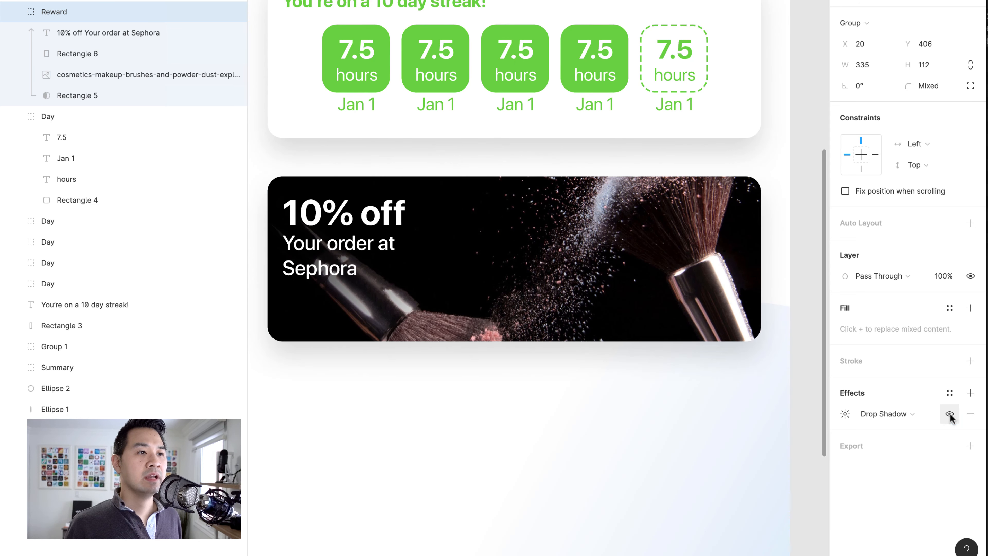
{"action": "left_click", "coordinate": [950, 414]}
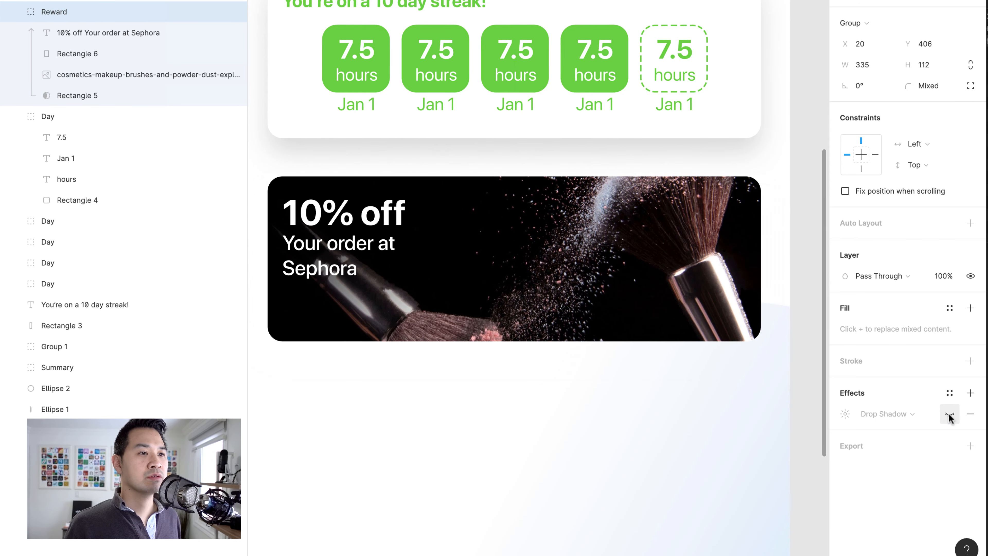
{"action": "left_click", "coordinate": [950, 415]}
{"action": "scroll", "coordinate": [807, 158], "scroll_direction": "down", "scroll_amount": 5}
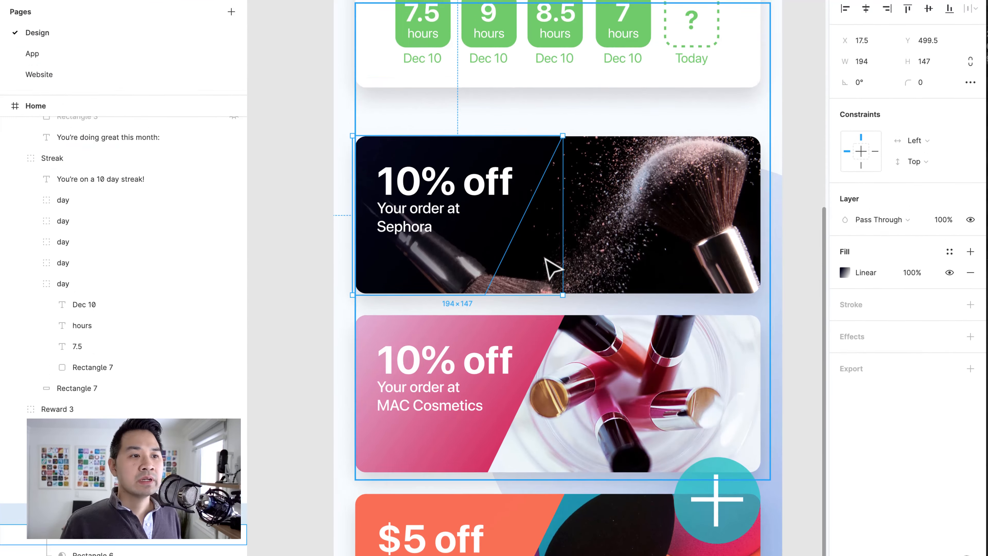
{"action": "scroll", "coordinate": [549, 276], "scroll_direction": "down", "scroll_amount": 3}
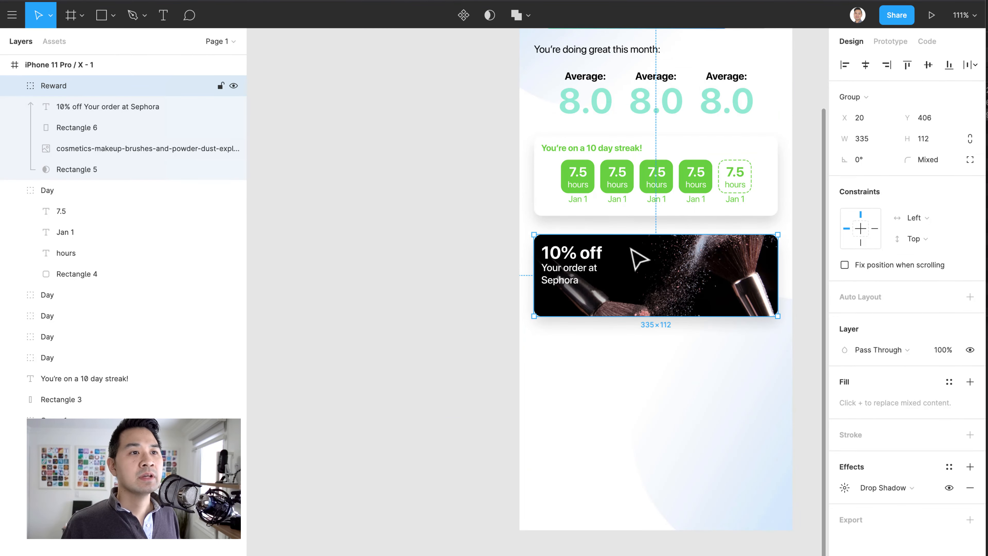
Duplicate the Reward card twice, stacking the evenly spaced copies below it with the last one at X 22, Y 670.
{"action": "left_click_drag", "start_coordinate": [581, 311], "coordinate": [384, 351]}
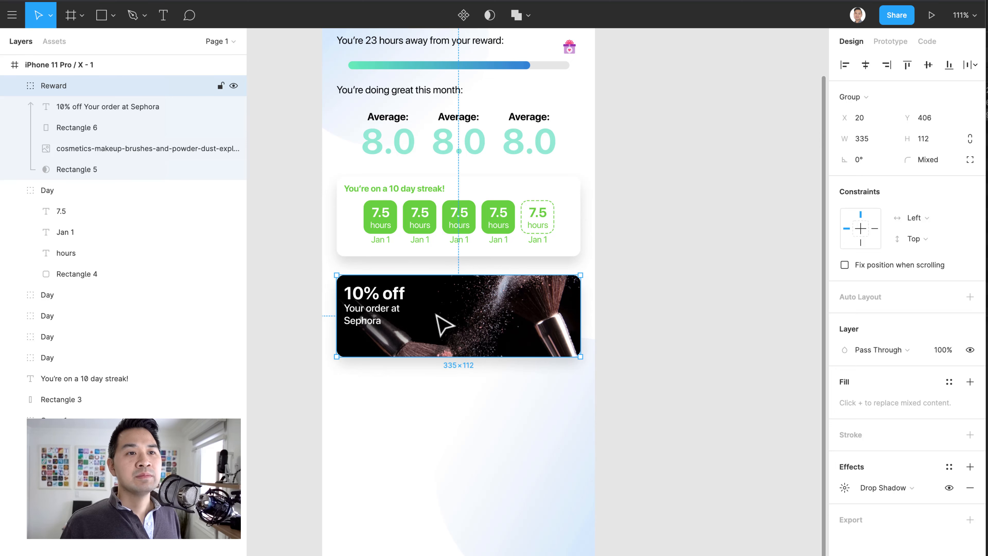
{"action": "key", "text": "ctrl+d"}
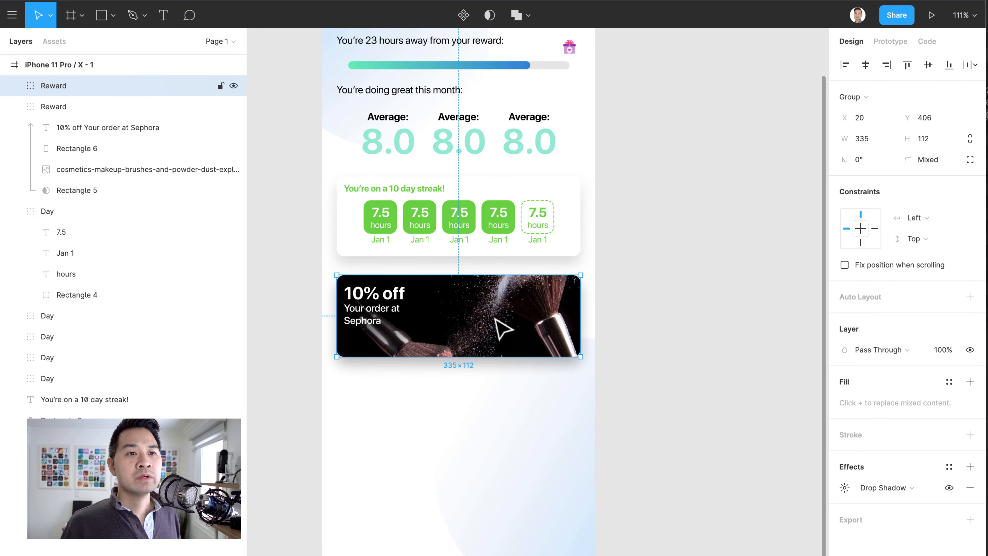
{"action": "left_click_drag", "start_coordinate": [500, 327], "coordinate": [496, 414]}
{"action": "key", "text": "ctrl+d"}
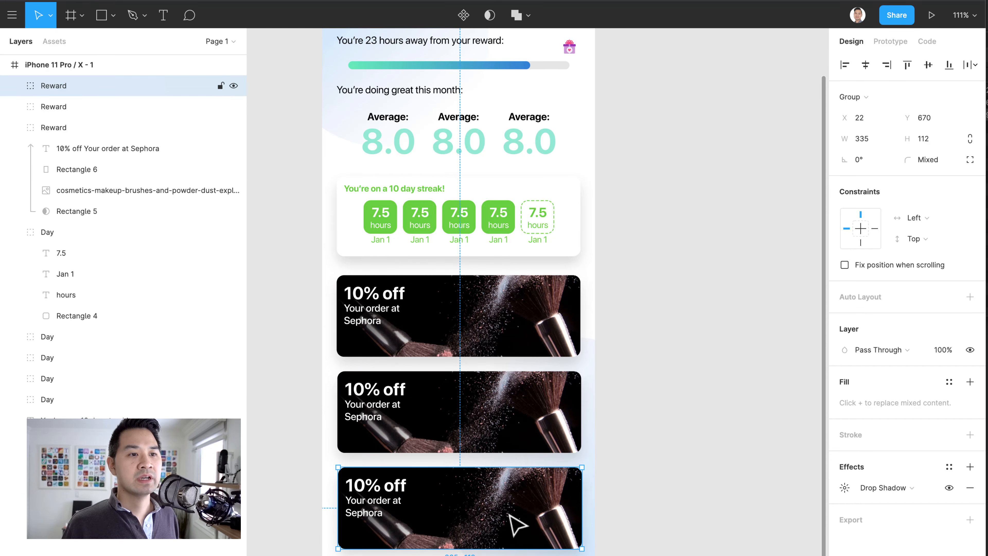
{"action": "left_click", "coordinate": [650, 552]}
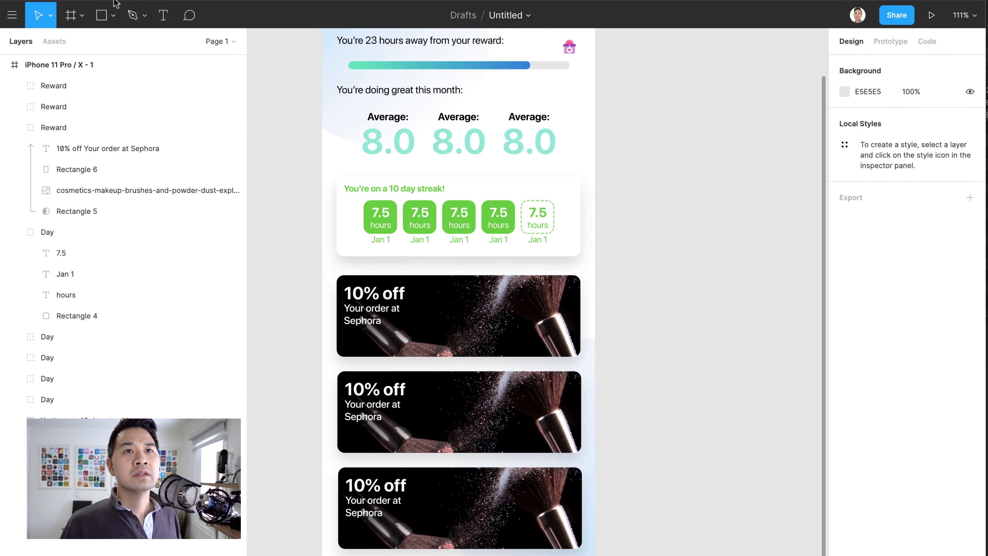
Draw a circle of about 103 × 103 over the lower-right corner of the last reward card.
{"action": "scroll", "coordinate": [512, 415], "scroll_direction": "up", "scroll_amount": 5, "text": "ctrl"}
{"action": "left_click_drag", "start_coordinate": [548, 509], "coordinate": [490, 296]}
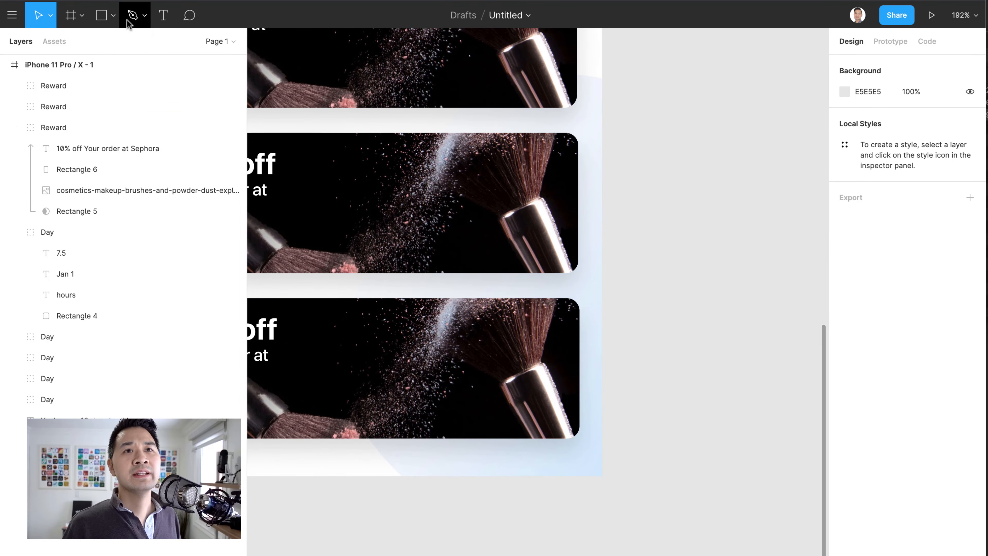
{"action": "left_click", "coordinate": [113, 15]}
{"action": "key", "text": "o"}
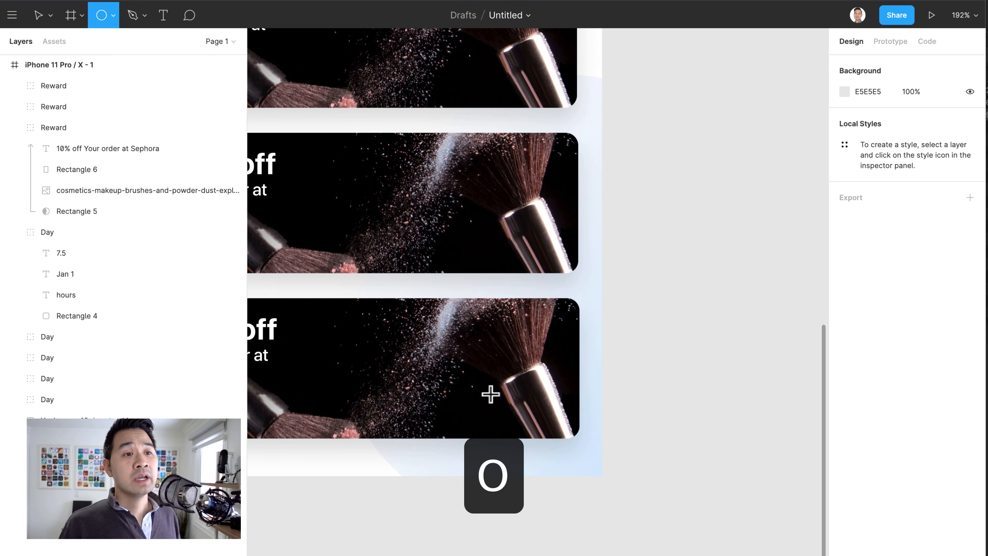
{"action": "left_click_drag", "start_coordinate": [489, 386], "coordinate": [547, 412]}
{"action": "key", "text": "shift"}
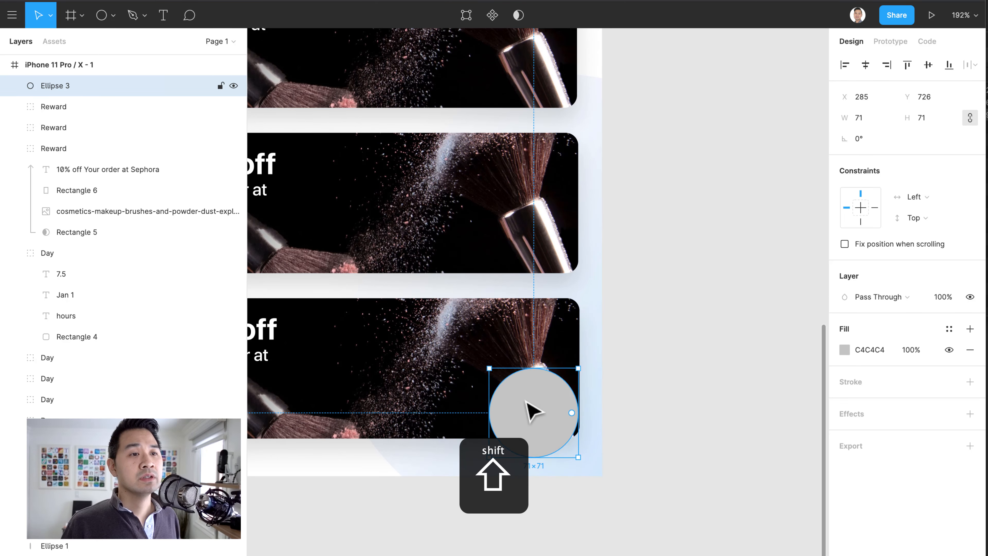
{"action": "left_click_drag", "start_coordinate": [489, 368], "coordinate": [448, 327]}
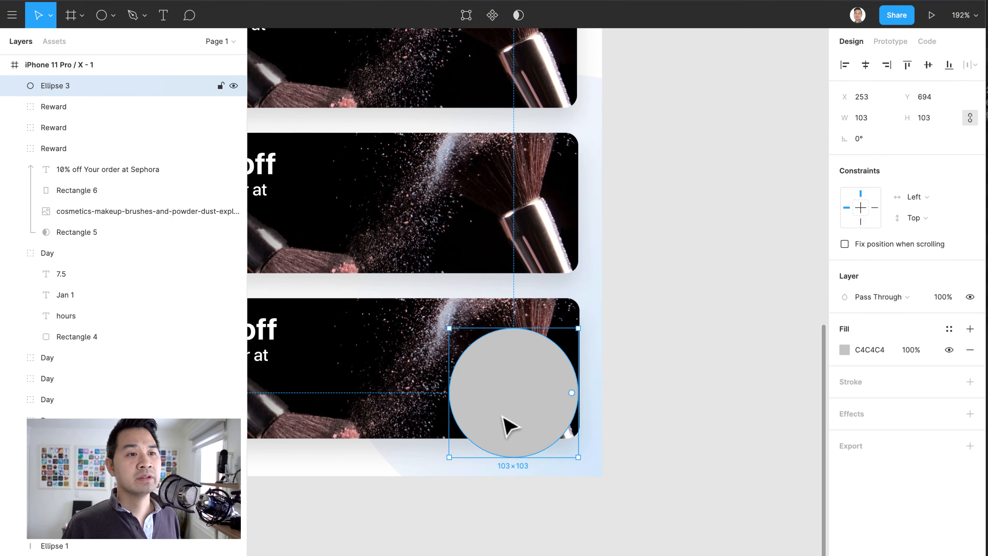
Check the circle's distances to the frame edges and nudge it to X 252, Y 689.
{"action": "key", "text": "alt"}
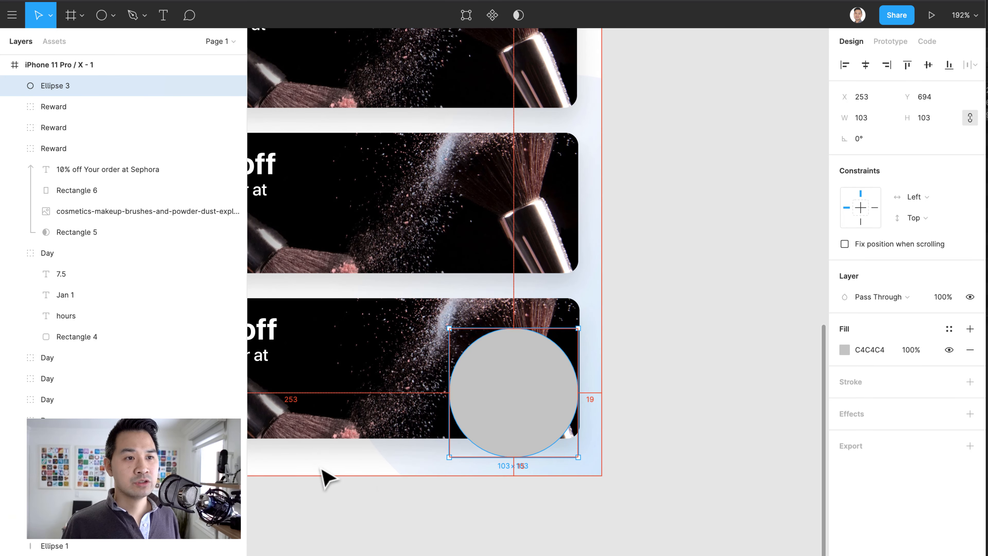
{"action": "key", "text": "Left"}
{"action": "key", "text": "Up"}
{"action": "key", "text": "Up"}
{"action": "key", "text": "Up"}
{"action": "key", "text": "Up"}
{"action": "key", "text": "Up"}
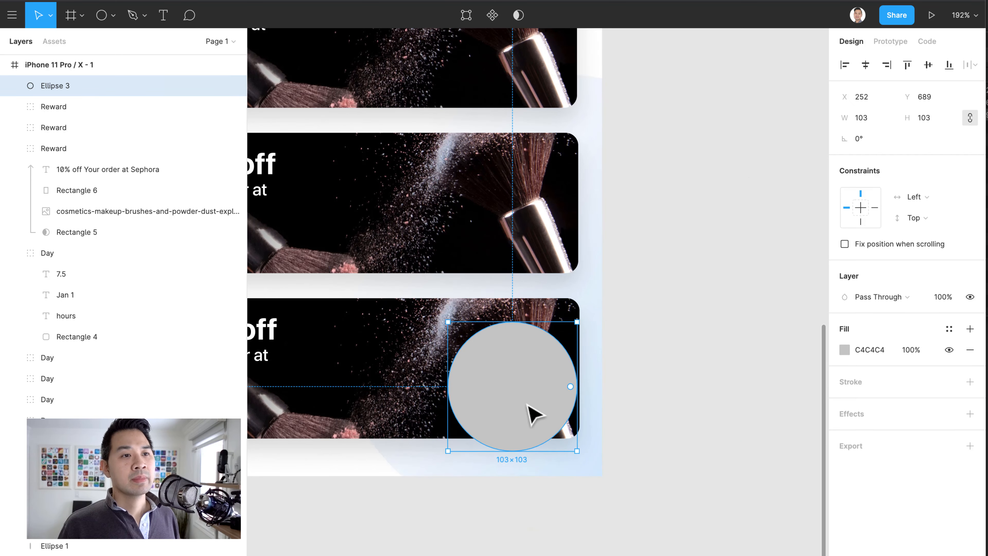
Change the circle's solid fill to the light blue 4ED7F5.
{"action": "left_click", "coordinate": [845, 349]}
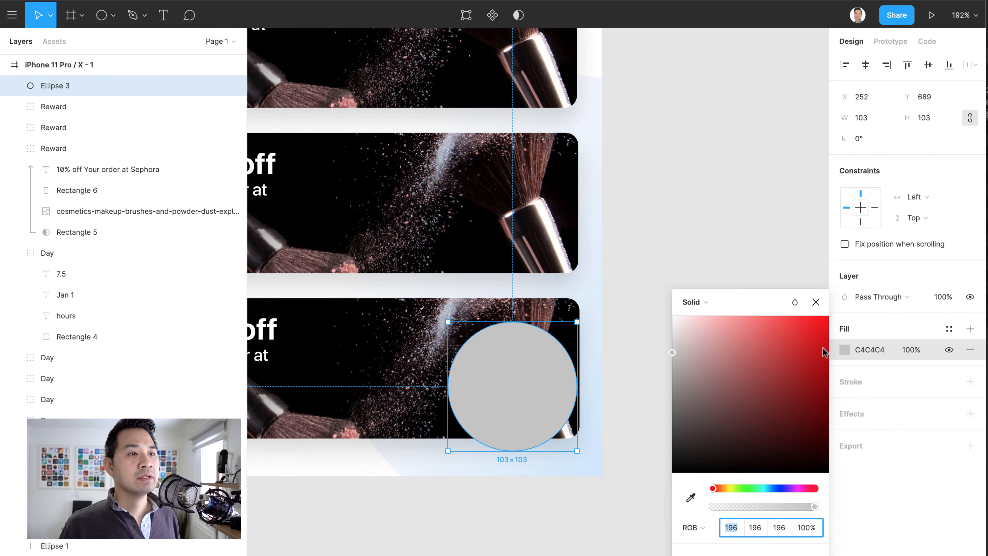
{"action": "left_click", "coordinate": [767, 488]}
{"action": "left_click", "coordinate": [794, 327]}
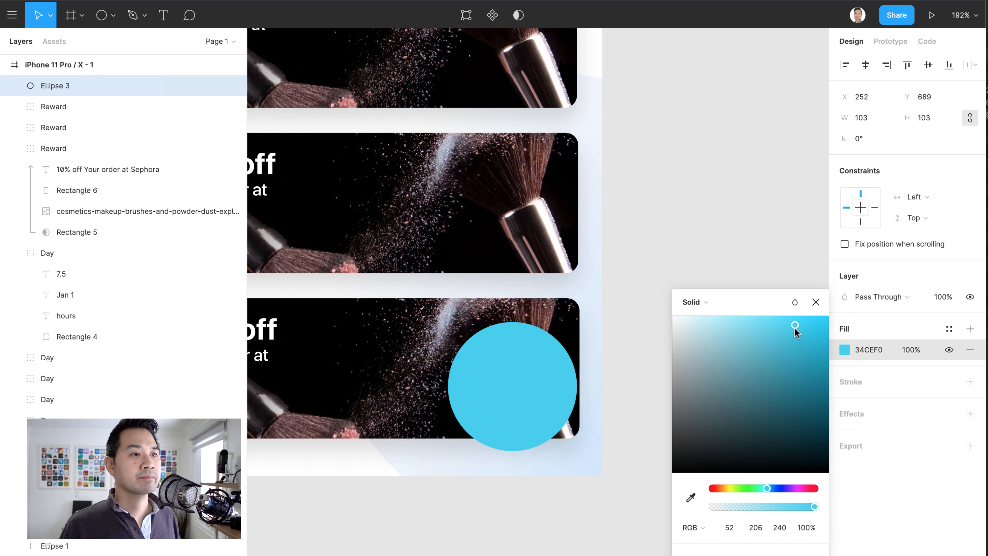
{"action": "left_click", "coordinate": [779, 322]}
{"action": "left_click", "coordinate": [815, 303]}
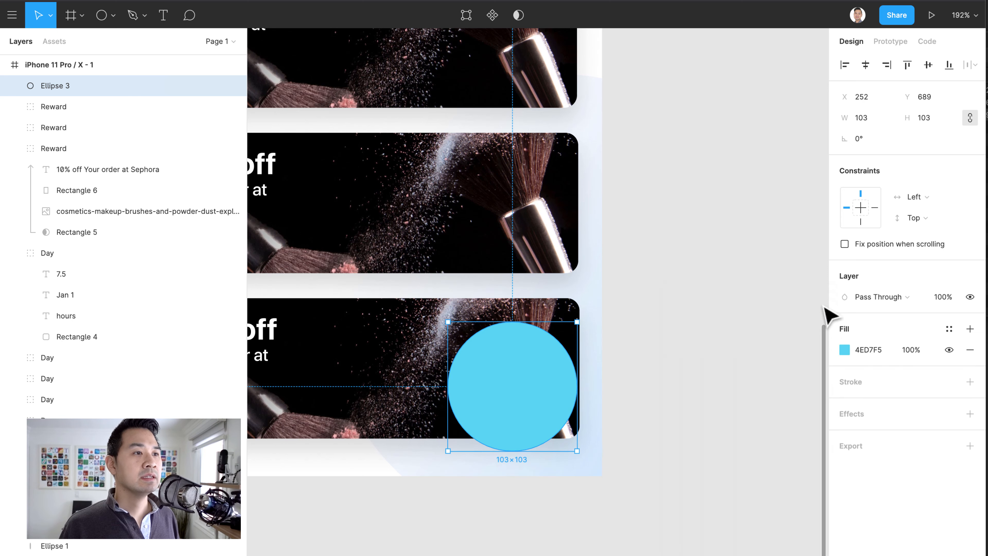
Try varying the transparency of the circle's fill colour, returning it to 100%.
{"action": "left_click", "coordinate": [916, 350]}
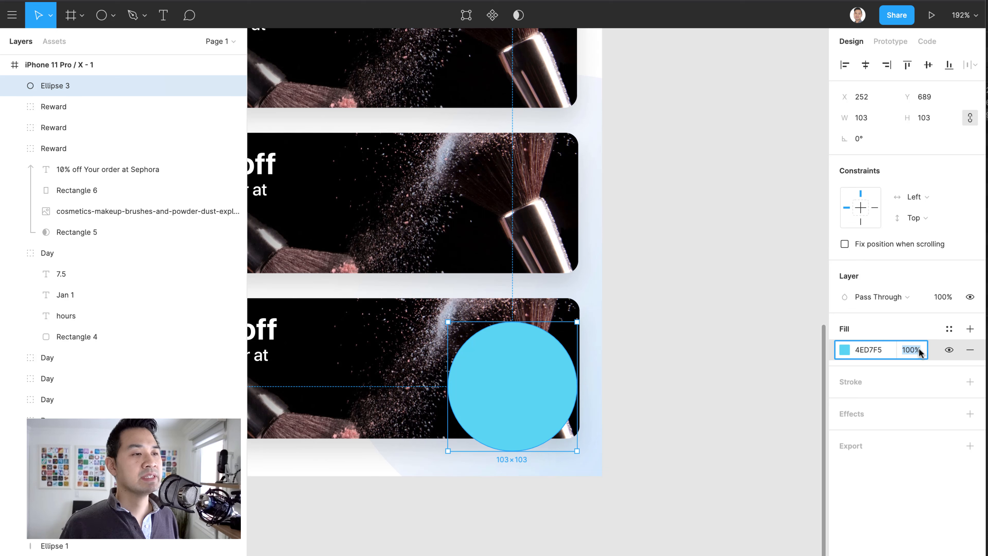
{"action": "left_click", "coordinate": [844, 350]}
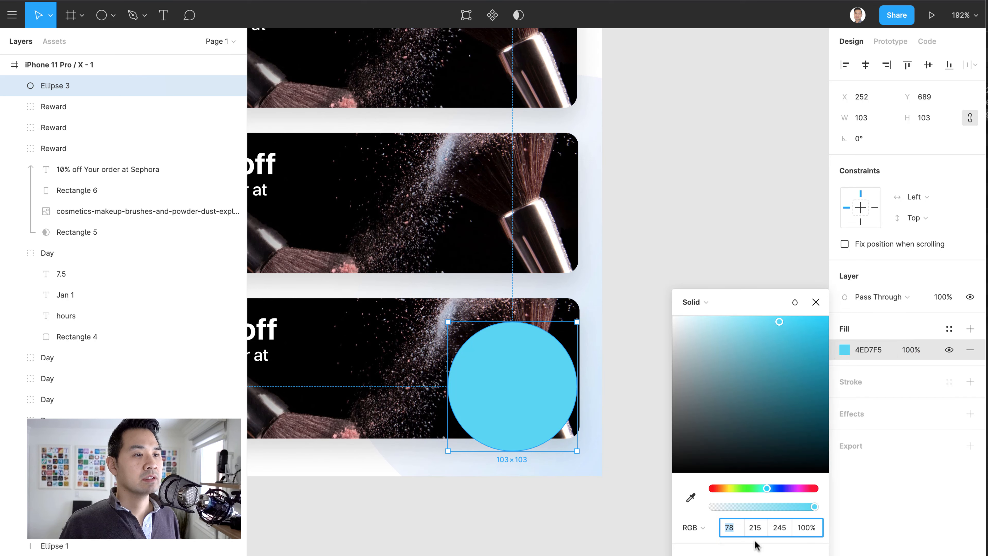
{"action": "left_click_drag", "start_coordinate": [756, 507], "coordinate": [817, 505]}
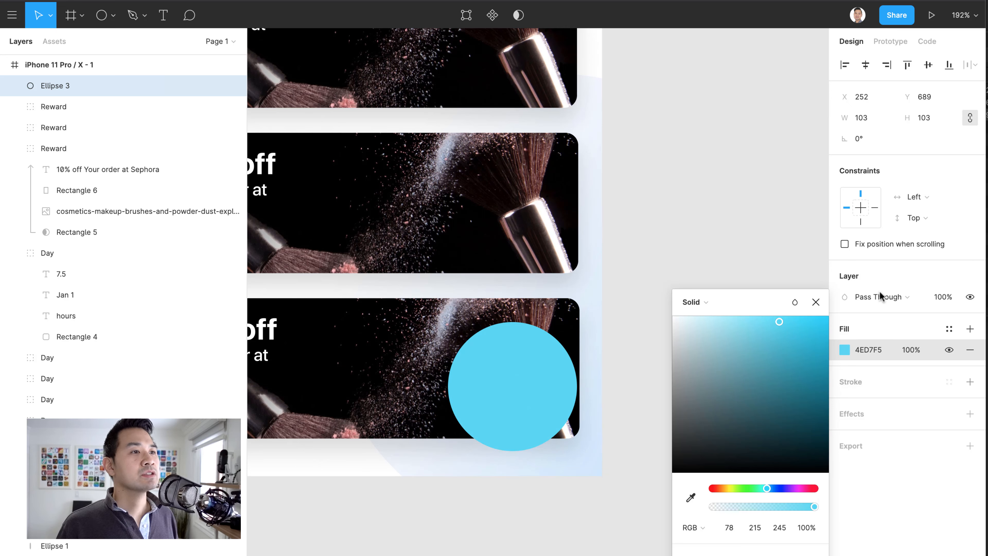
{"action": "left_click", "coordinate": [815, 303]}
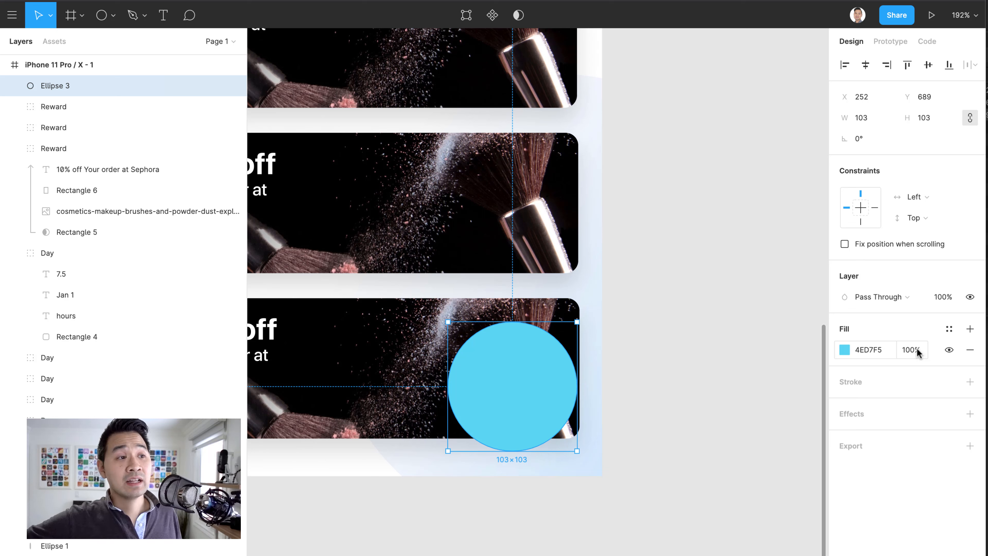
{"action": "left_click", "coordinate": [844, 351]}
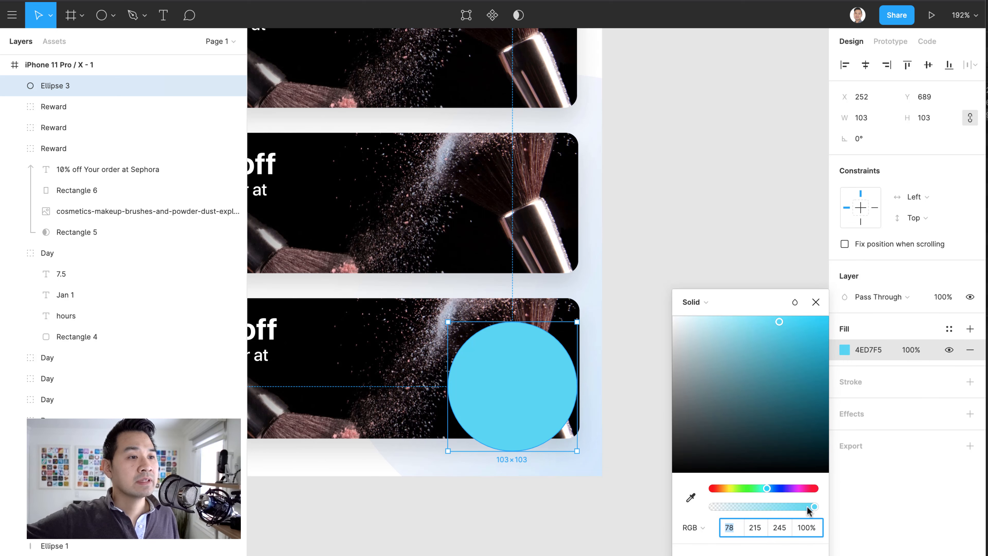
{"action": "mouse_move", "coordinate": [807, 506]}
{"action": "left_mouse_down"}
{"action": "mouse_move", "coordinate": [760, 508]}
{"action": "mouse_move", "coordinate": [821, 505]}
{"action": "left_mouse_up"}
{"action": "left_click", "coordinate": [816, 302]}
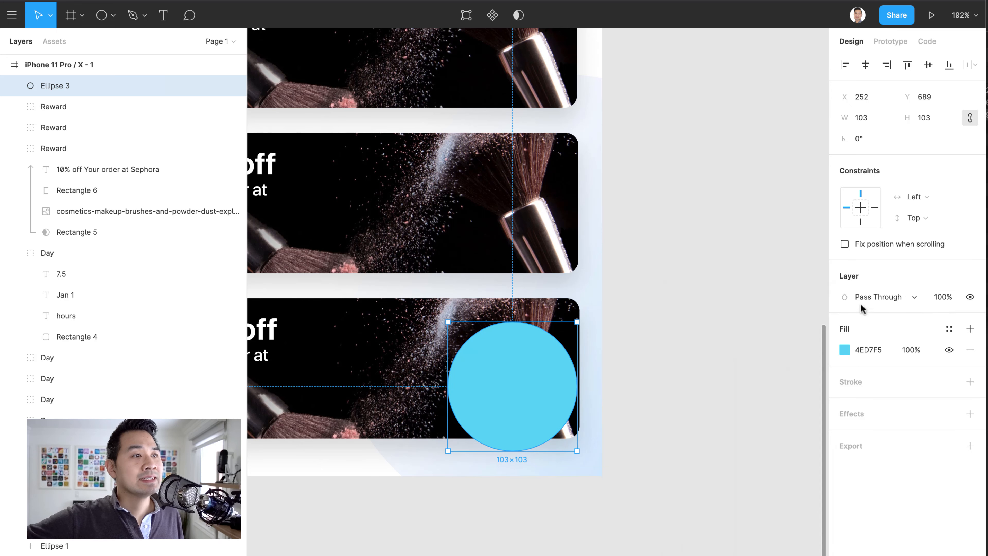
Try a layer opacity of 50% on the circle and undo it.
{"action": "left_click", "coordinate": [945, 298]}
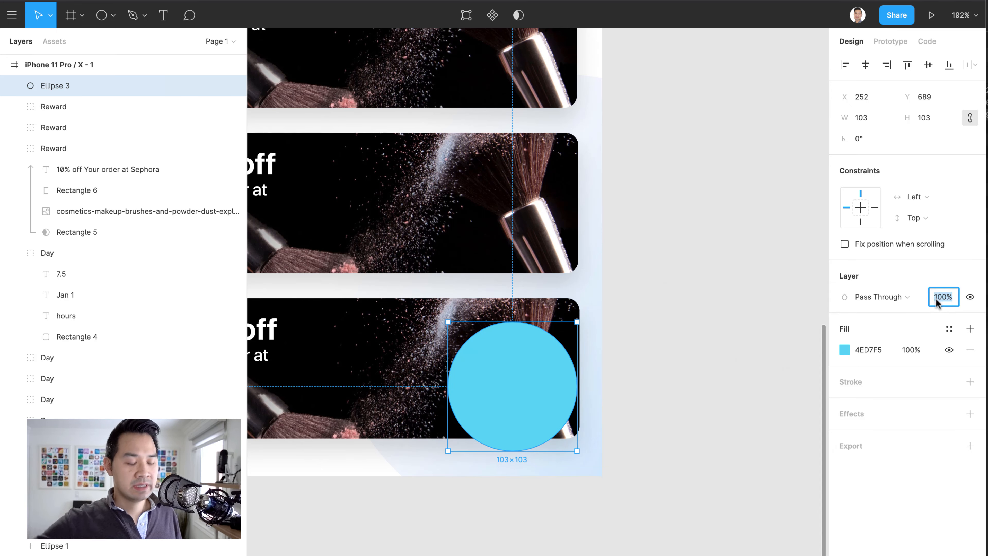
{"action": "type", "text": "50"}
{"action": "key", "text": "Return"}
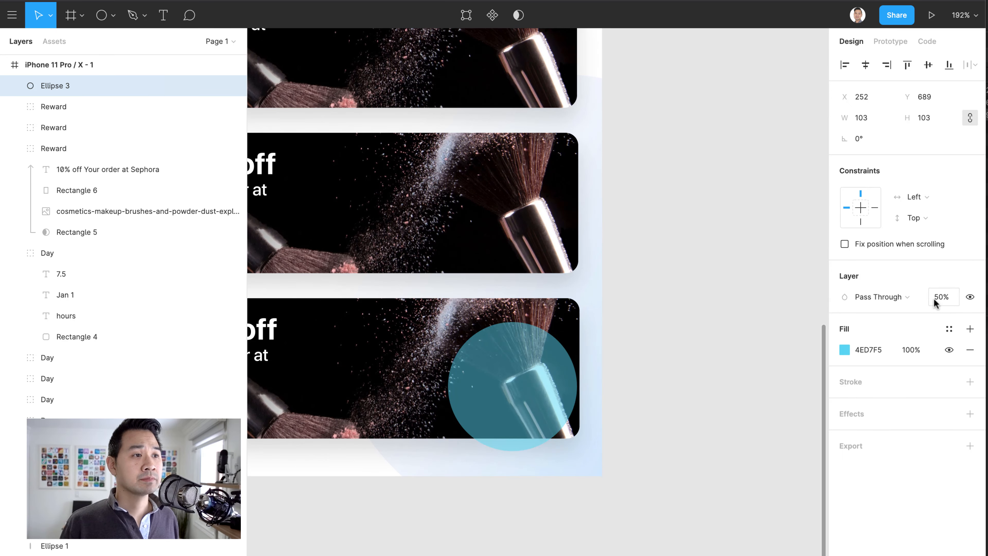
{"action": "key", "text": "ctrl+z"}
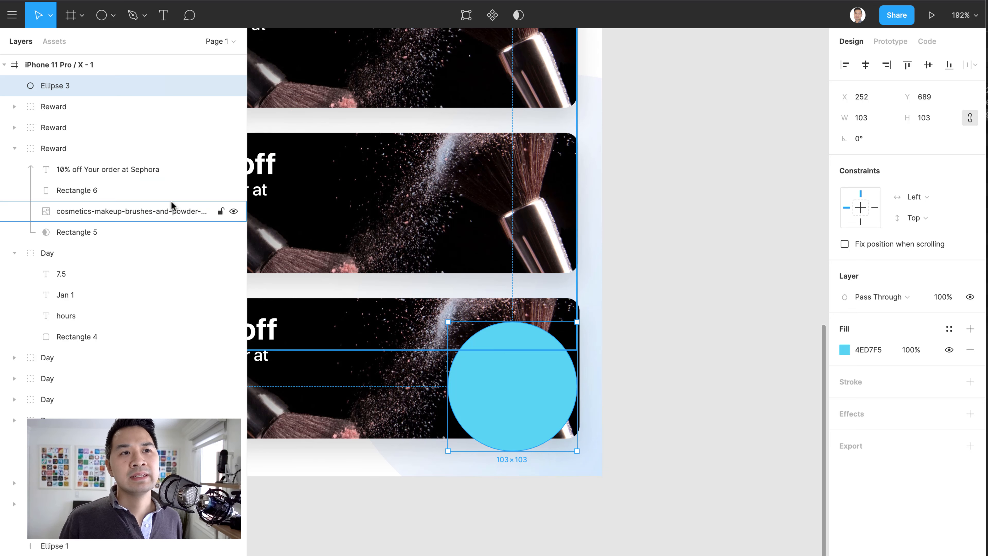
Try a layer opacity of 50% on the first Reward group, restore it to 100% and deselect the group.
{"action": "left_click_drag", "start_coordinate": [435, 158], "coordinate": [583, 294]}
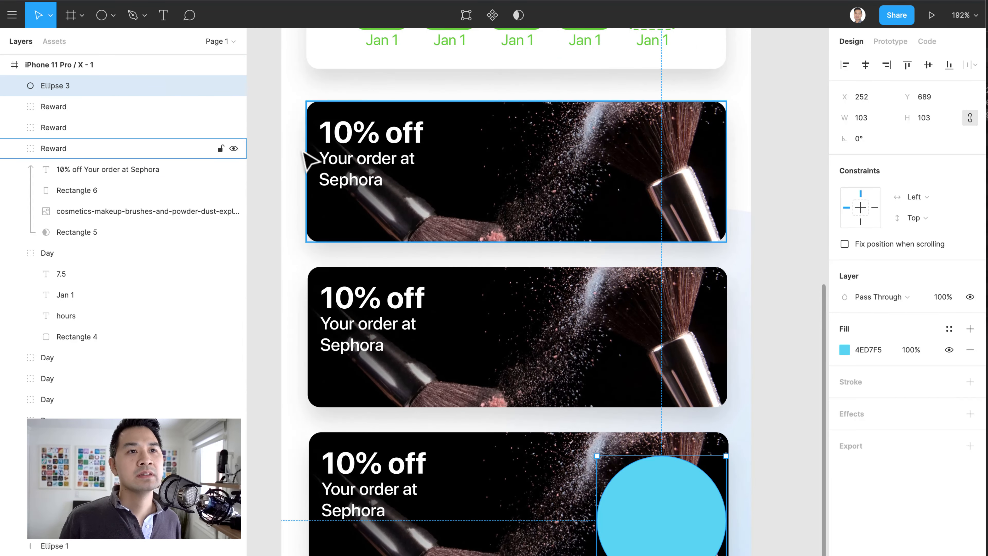
{"action": "left_click", "coordinate": [342, 111]}
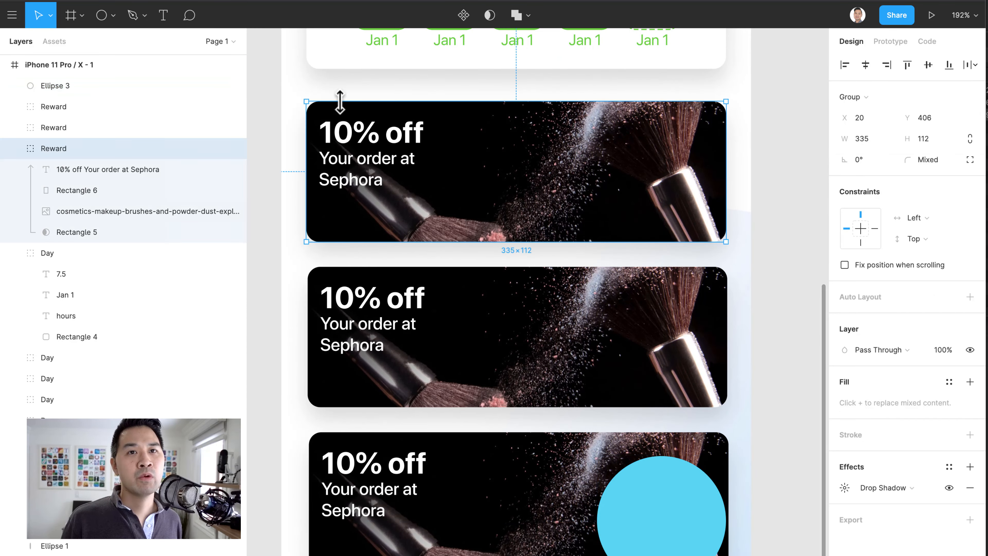
{"action": "left_click", "coordinate": [14, 150]}
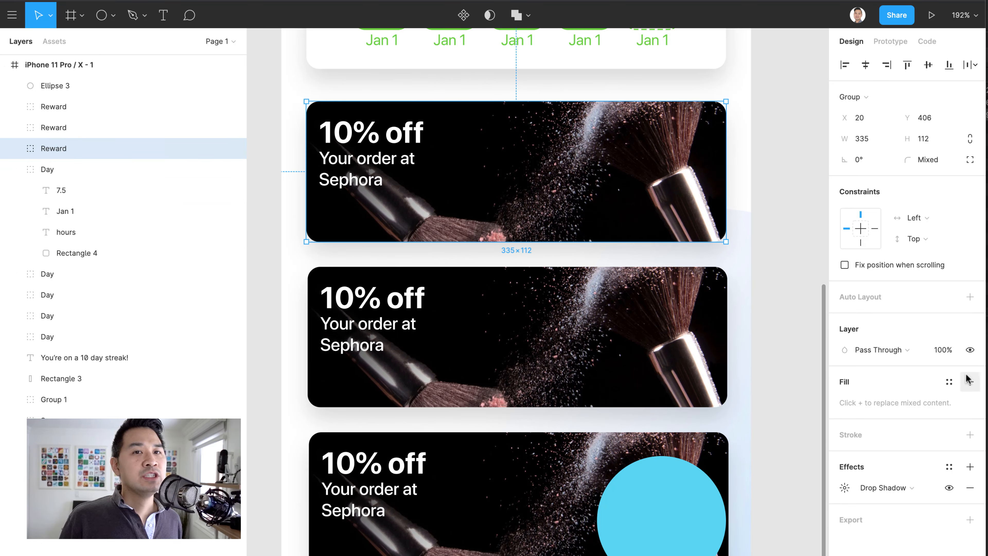
{"action": "left_click", "coordinate": [946, 350]}
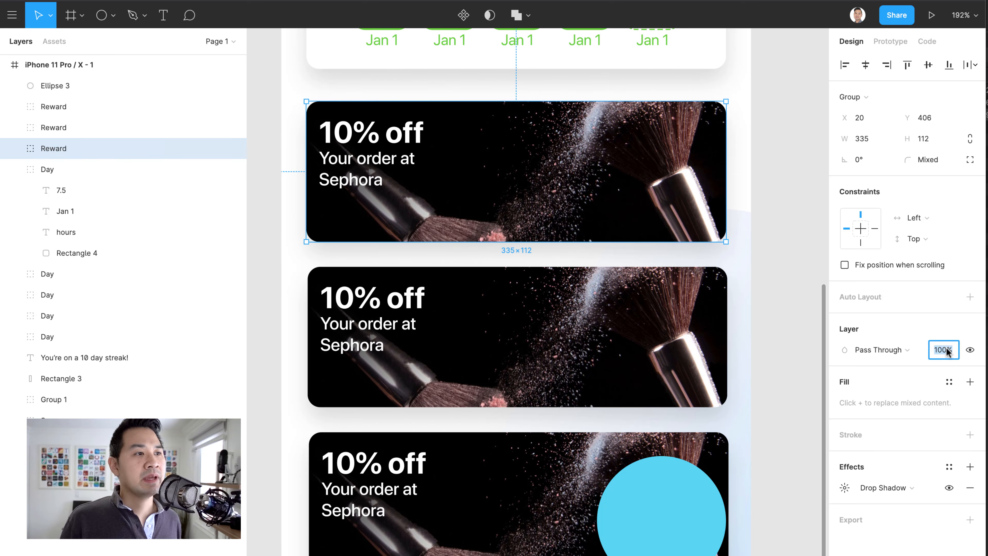
{"action": "type", "text": "50"}
{"action": "key", "text": "Return"}
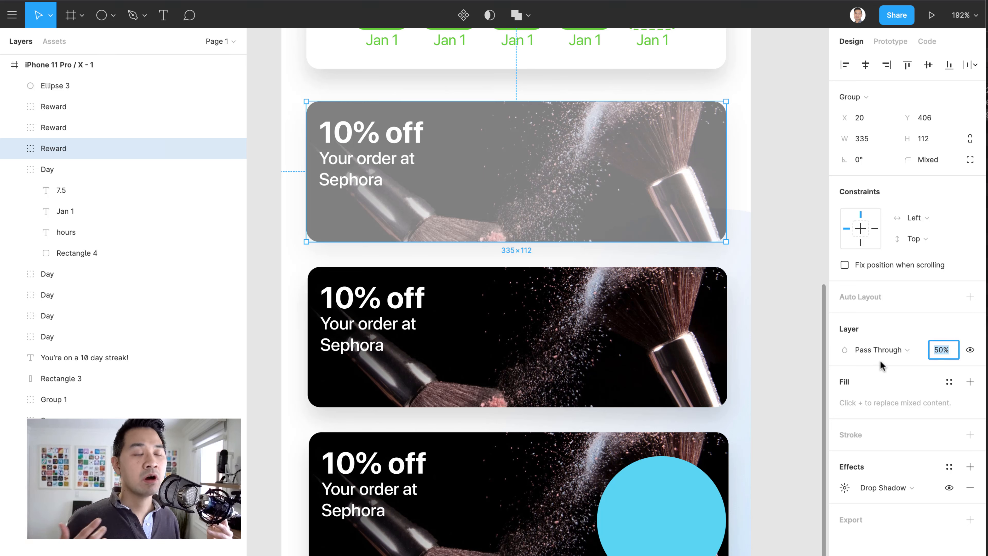
{"action": "type", "text": "100"}
{"action": "key", "text": "Return"}
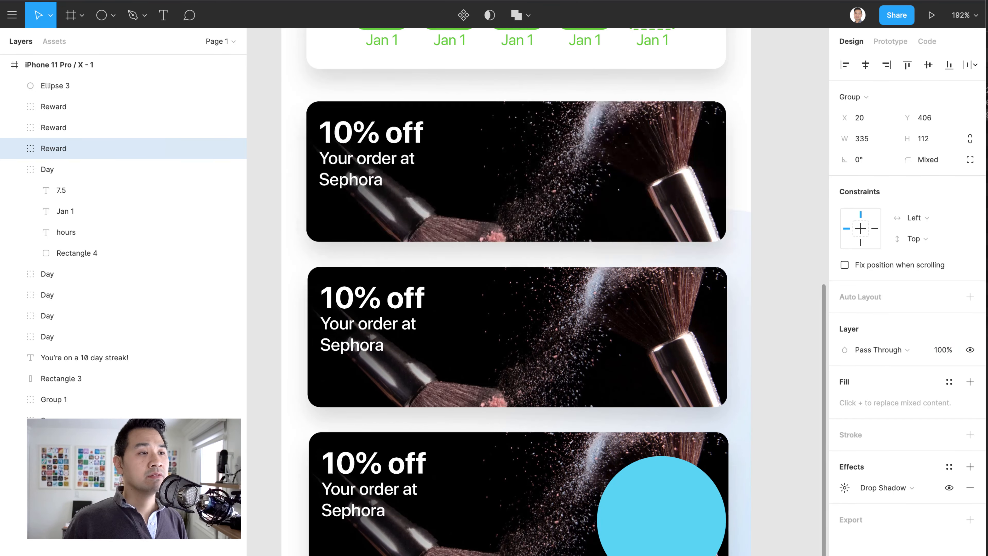
{"action": "left_click", "coordinate": [766, 162]}
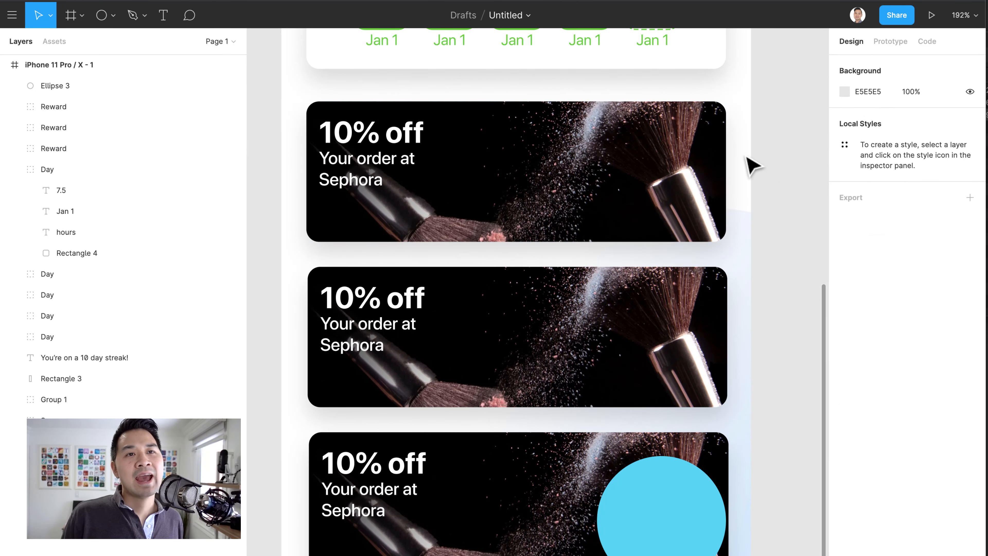
Collapse the expanded Day layer and group the three Reward cards together.
{"action": "left_click", "coordinate": [76, 169]}
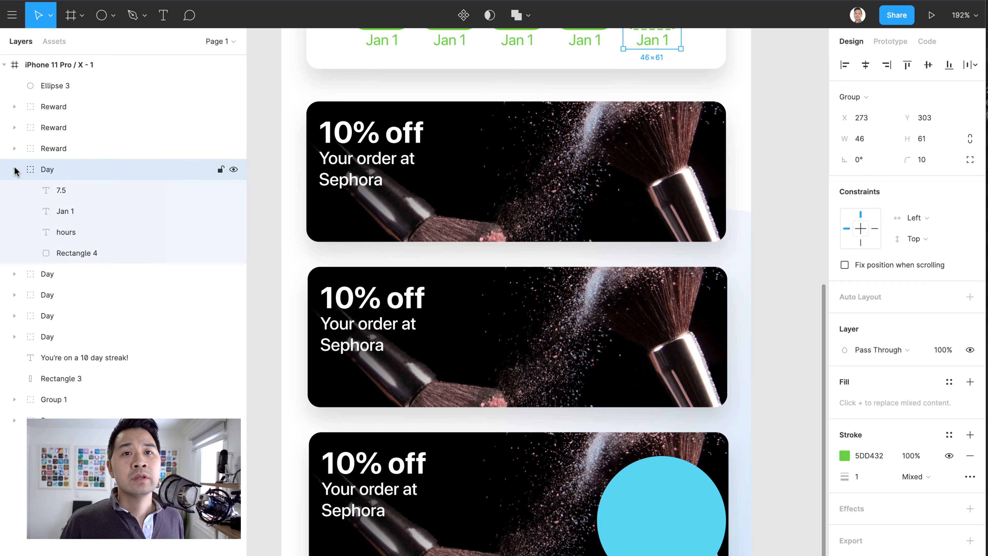
{"action": "left_click", "coordinate": [15, 169]}
{"action": "left_click", "coordinate": [73, 148]}
{"action": "left_click", "coordinate": [69, 106], "text": "shift"}
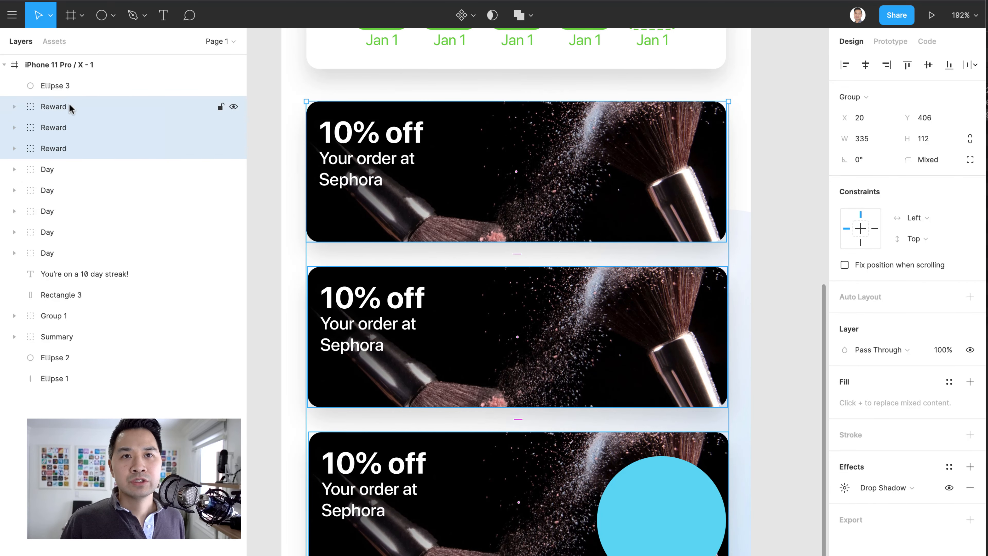
{"action": "key", "text": "ctrl+g"}
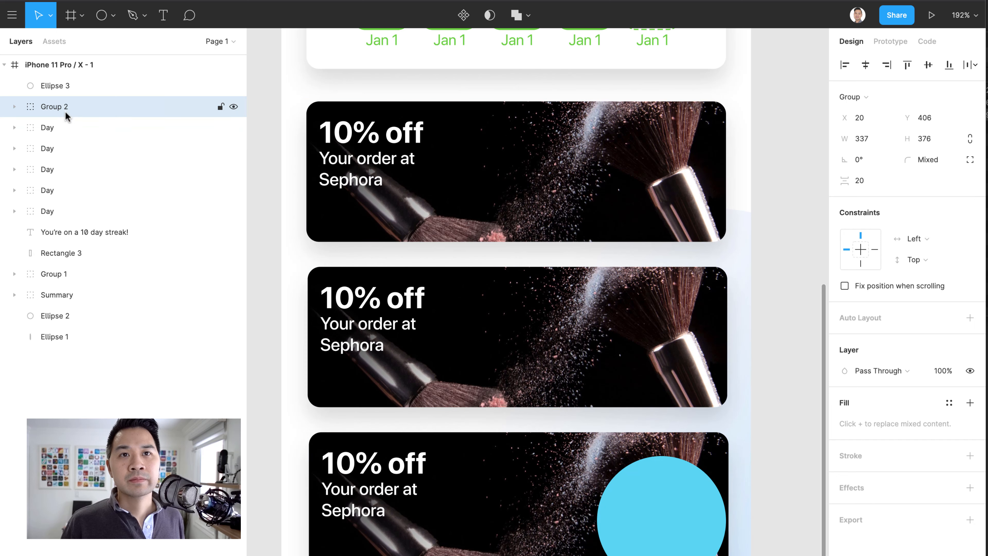
Rename the new group of reward cards to Rewards.
{"action": "double_click", "coordinate": [65, 106]}
{"action": "type", "text": "Rewa"}
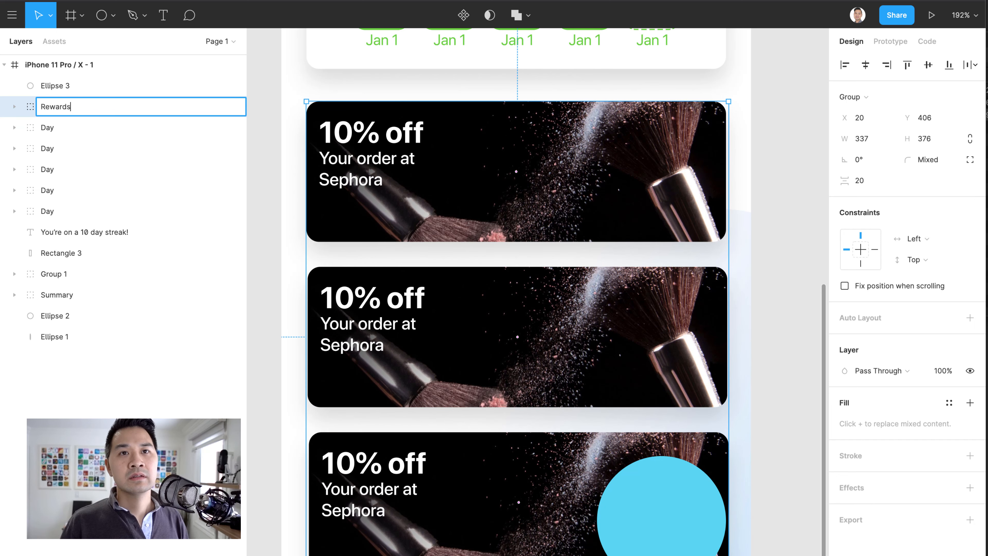
{"action": "type", "text": "rds"}
{"action": "key", "text": "Return"}
Group the five Day groups with the "You're on a 10 day streak!" heading and the card background Rectangle 3.
{"action": "left_click", "coordinate": [63, 127]}
{"action": "scroll", "coordinate": [272, 235], "scroll_direction": "up", "scroll_amount": 2}
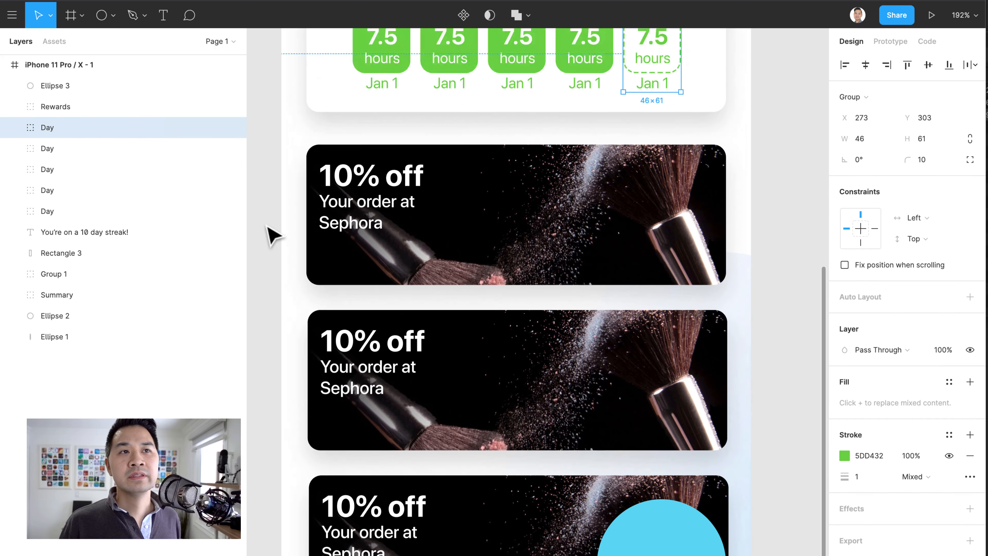
{"action": "scroll", "coordinate": [273, 235], "scroll_direction": "up", "scroll_amount": 6}
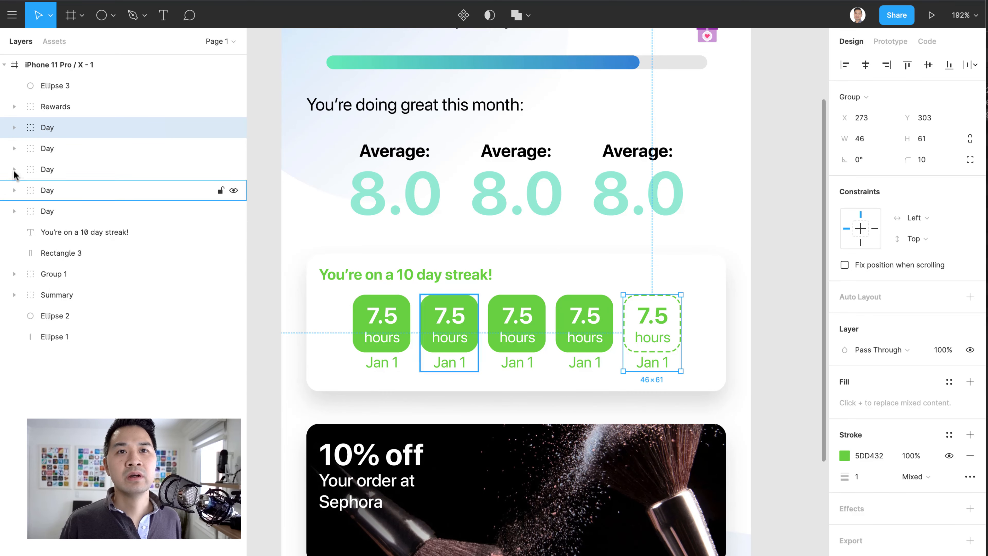
{"action": "left_click", "coordinate": [69, 150], "text": "shift"}
{"action": "left_click", "coordinate": [69, 168], "text": "shift"}
{"action": "left_click", "coordinate": [76, 192], "text": "shift"}
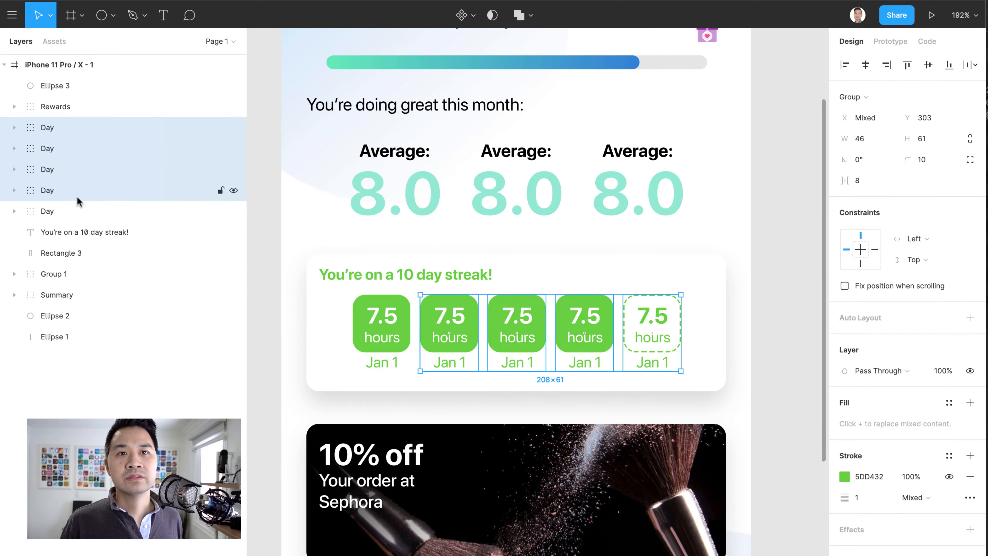
{"action": "left_click", "coordinate": [79, 211], "text": "shift"}
{"action": "left_click", "coordinate": [83, 233], "text": "shift"}
{"action": "left_click", "coordinate": [83, 251], "text": "shift"}
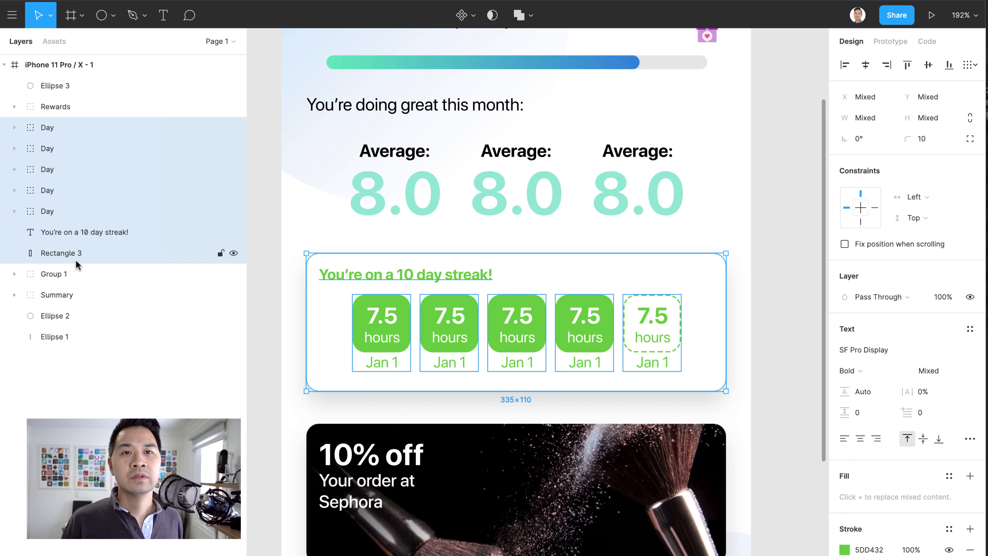
{"action": "key", "text": "ctrl+g"}
Rename the new streak card group to Streak.
{"action": "double_click", "coordinate": [57, 129]}
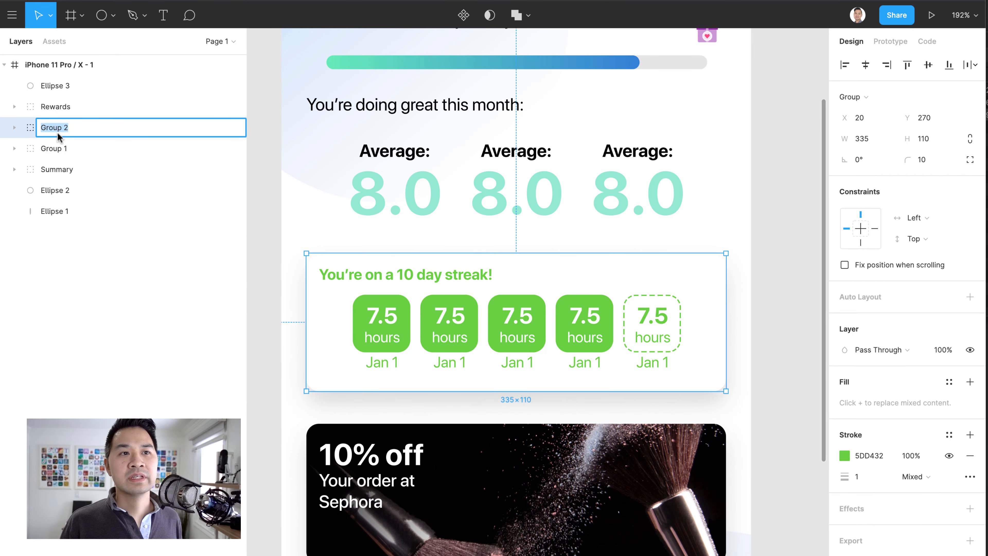
{"action": "type", "text": "Streak"}
{"action": "key", "text": "Return"}
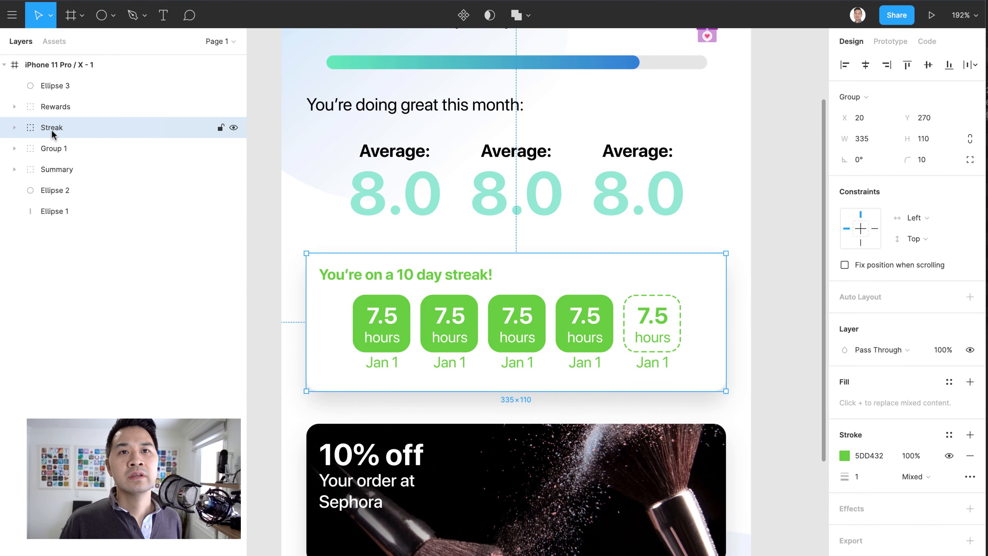
Rename Group 1, which holds the three Average figures, to Stats.
{"action": "left_click", "coordinate": [55, 147]}
{"action": "double_click", "coordinate": [55, 147]}
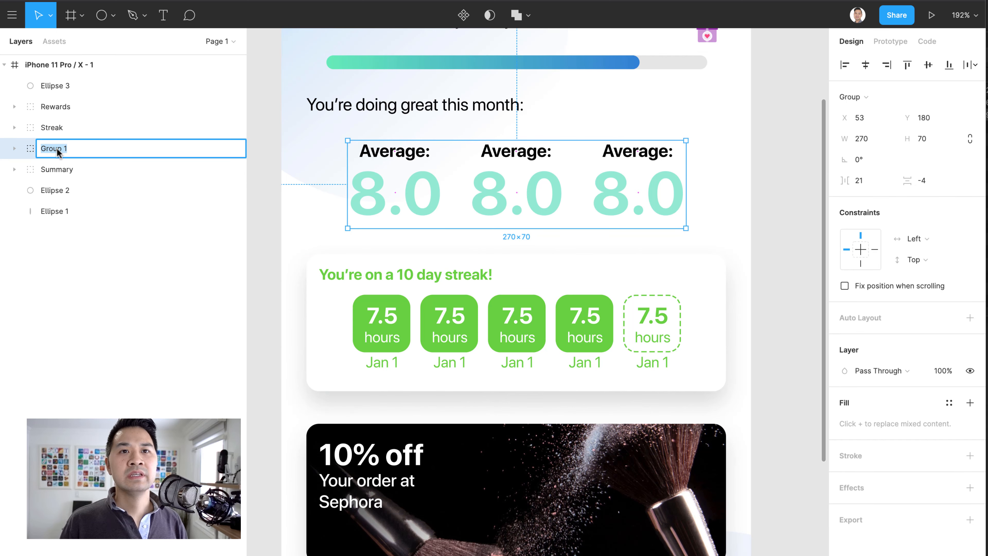
{"action": "type", "text": "Stt"}
{"action": "type", "text": "tat"}
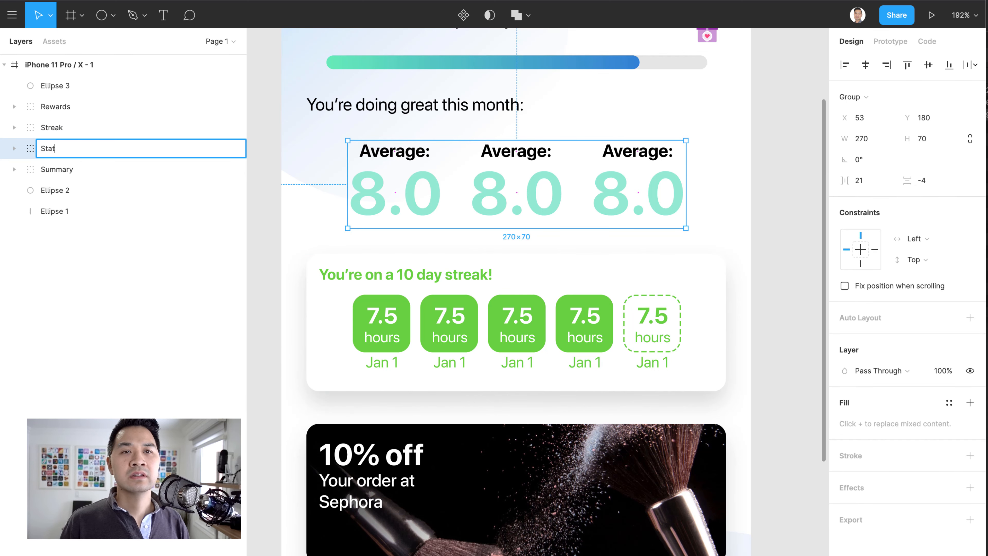
{"action": "type", "text": "s"}
{"action": "key", "text": "Return"}
{"action": "left_click", "coordinate": [790, 245]}
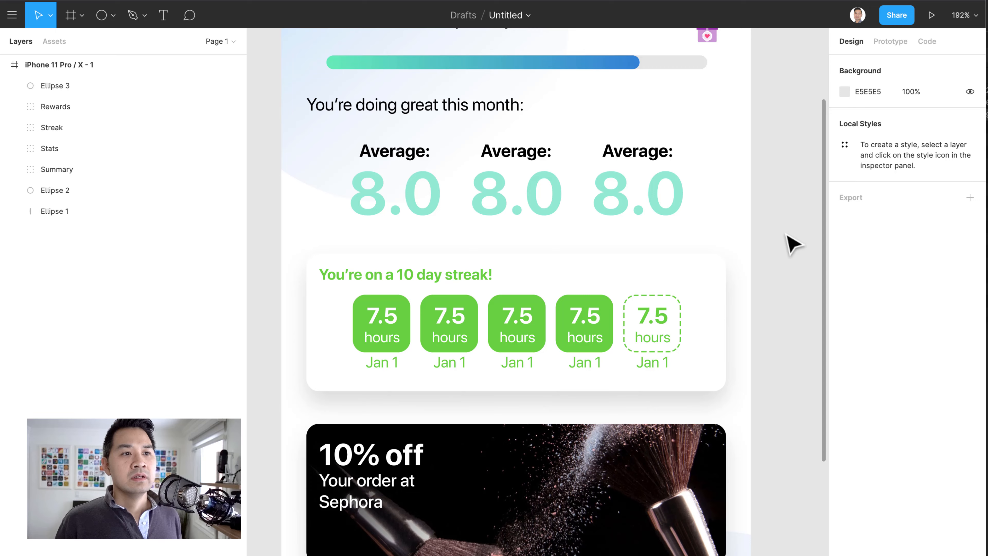
Group the Ellipse 2 and Ellipse 1 layers and rename the new group to Background.
{"action": "scroll", "coordinate": [790, 246], "scroll_direction": "down", "scroll_amount": 10}
{"action": "left_click", "coordinate": [690, 452]}
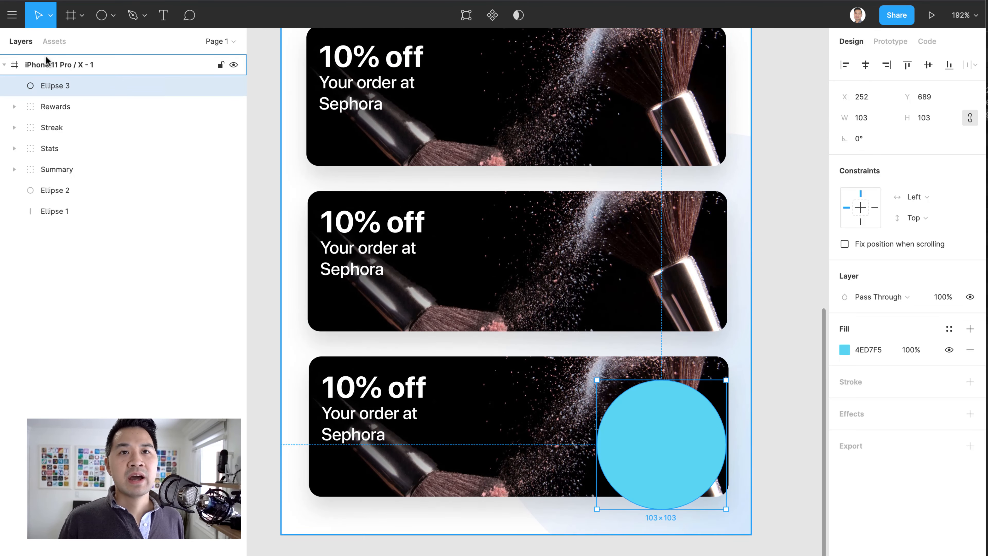
{"action": "left_click", "coordinate": [74, 193]}
{"action": "left_click", "coordinate": [73, 210], "text": "shift"}
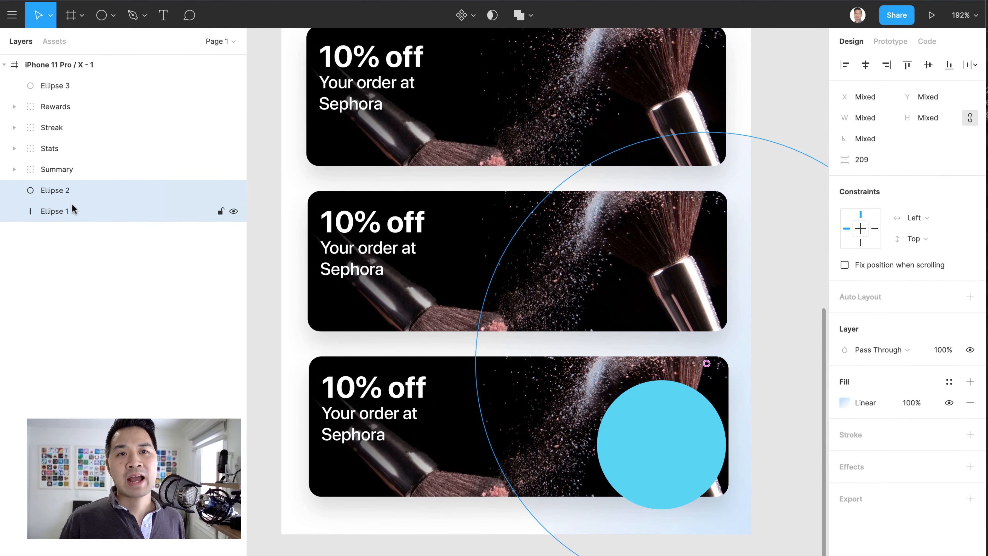
{"action": "key", "text": "ctrl+g"}
{"action": "double_click", "coordinate": [59, 189]}
{"action": "type", "text": "Bac"}
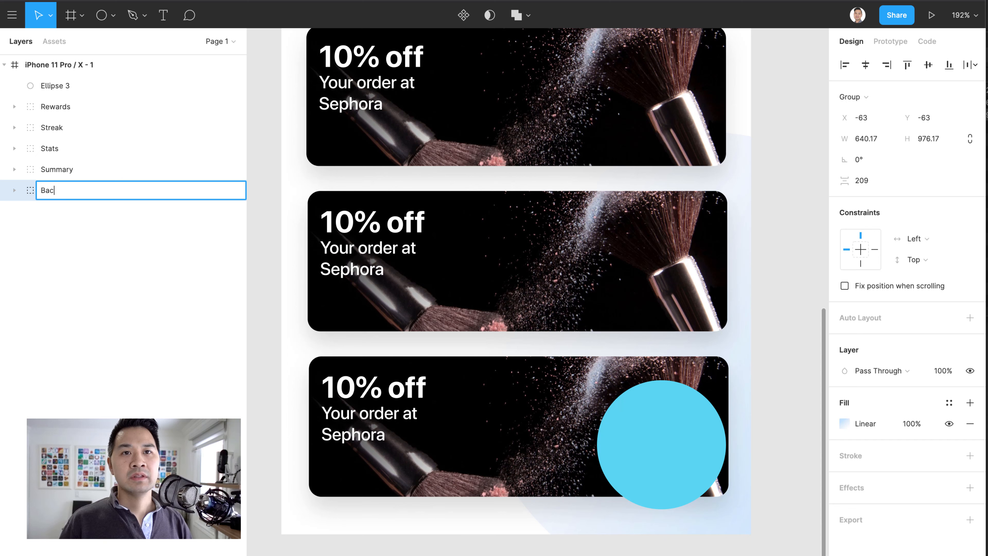
{"action": "type", "text": "kground"}
{"action": "key", "text": "Return"}
Set the fill opacity of the blue circle Ellipse 3 to 80%.
{"action": "left_click", "coordinate": [67, 86]}
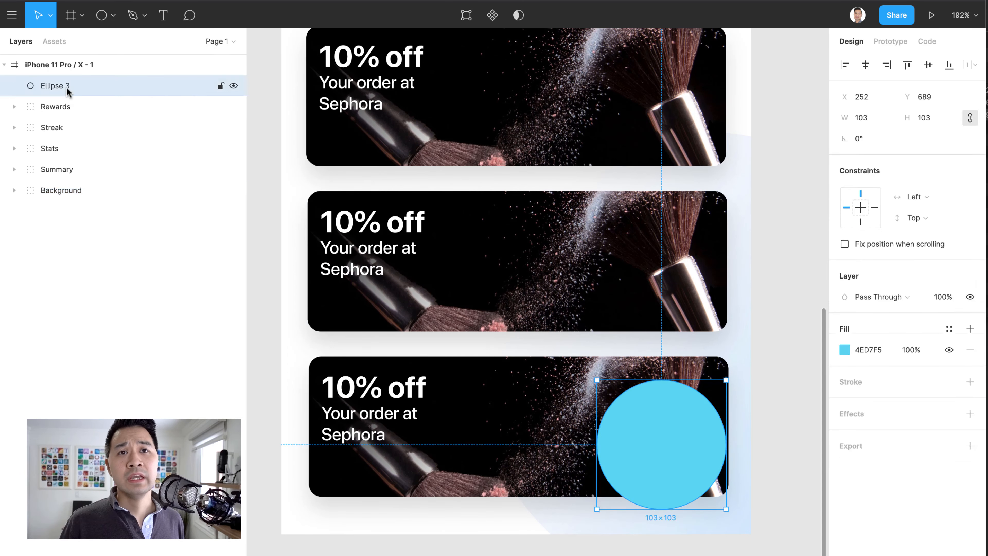
{"action": "double_click", "coordinate": [59, 82]}
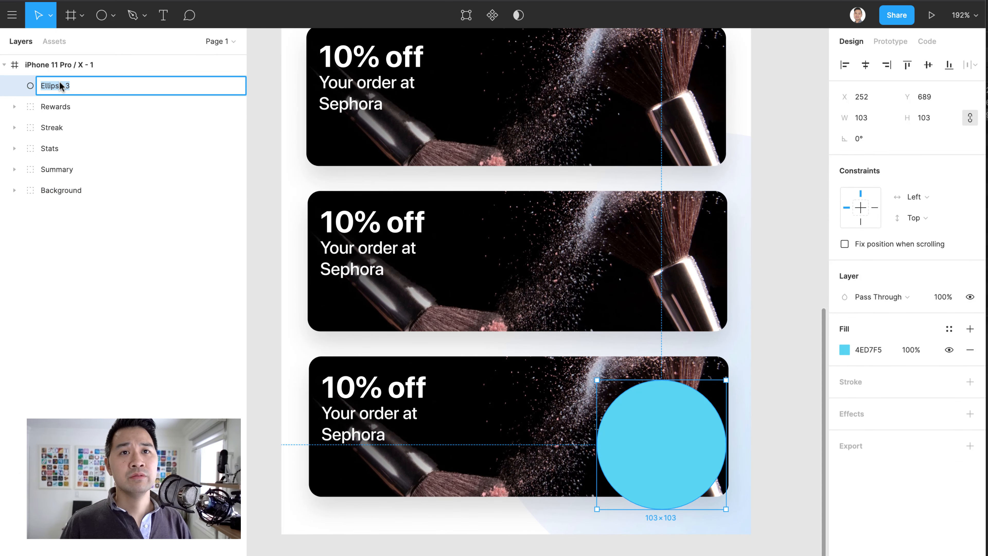
{"action": "key", "text": "Escape"}
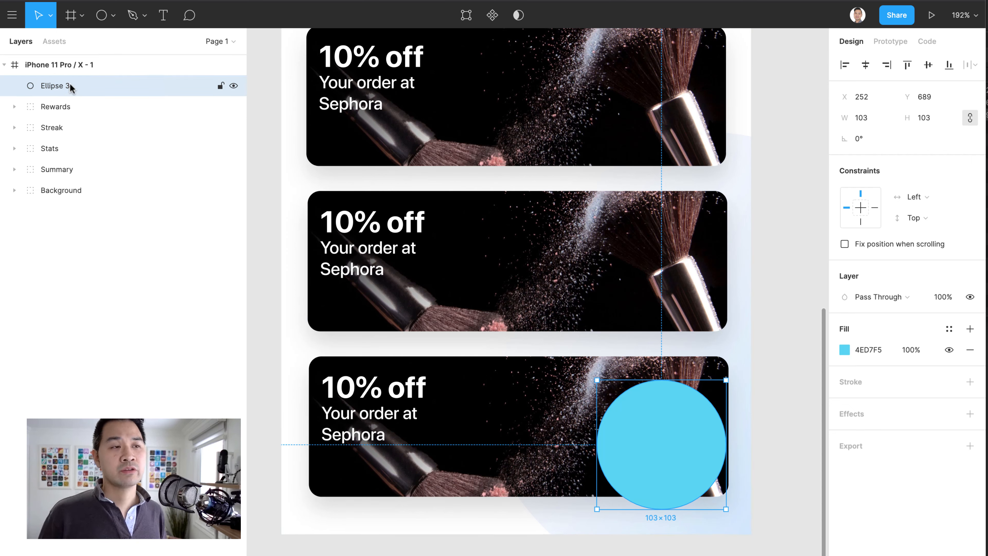
{"action": "left_click", "coordinate": [914, 349]}
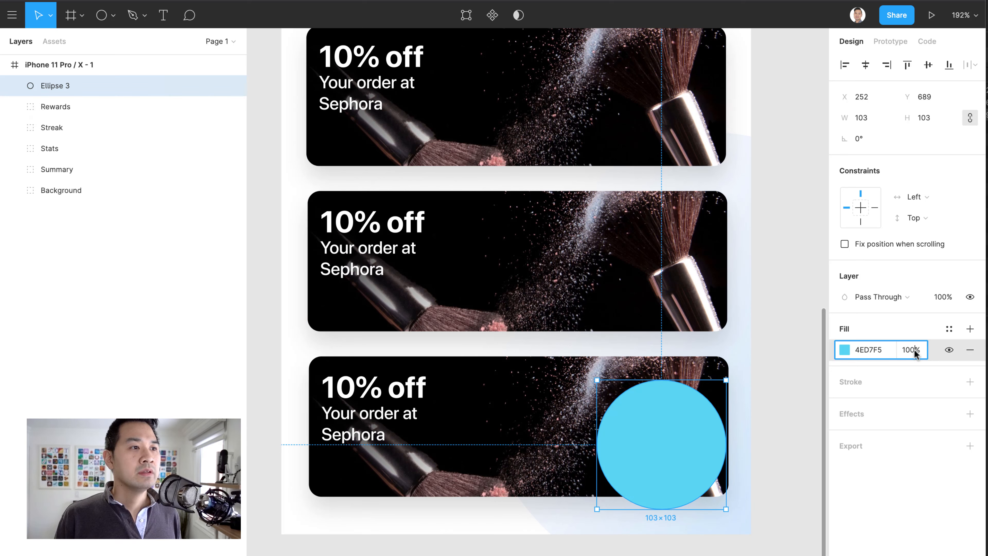
{"action": "type", "text": "80"}
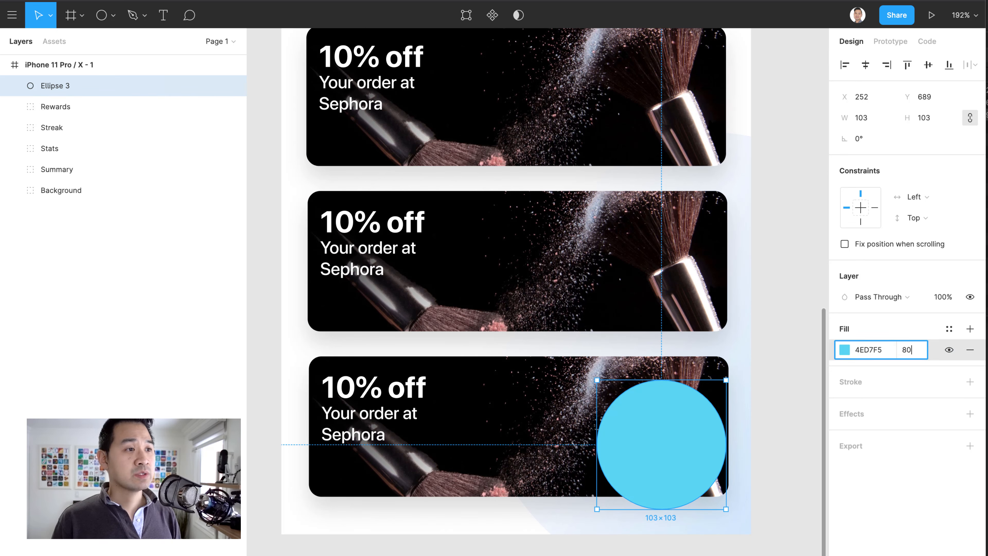
{"action": "key", "text": "Return"}
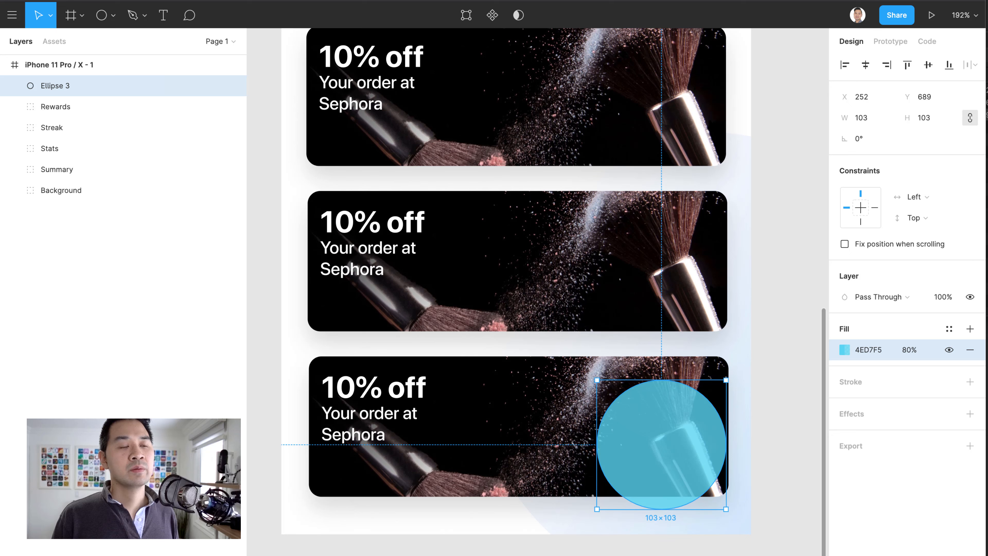
Switch to Icons8, search the icon library for "add" and move its window aside from the design.
{"action": "key", "text": "super+Tab"}
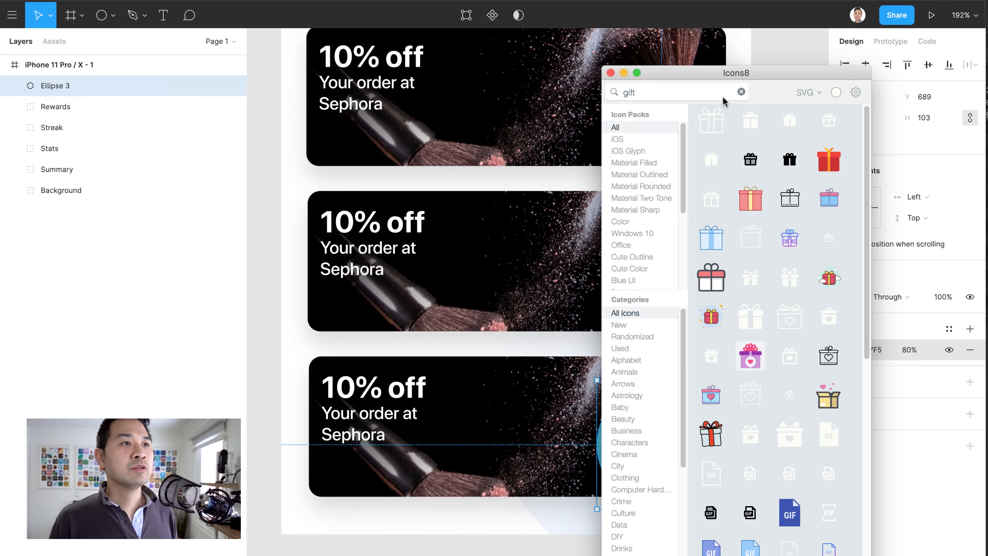
{"action": "double_click", "coordinate": [705, 93]}
{"action": "type", "text": "add"}
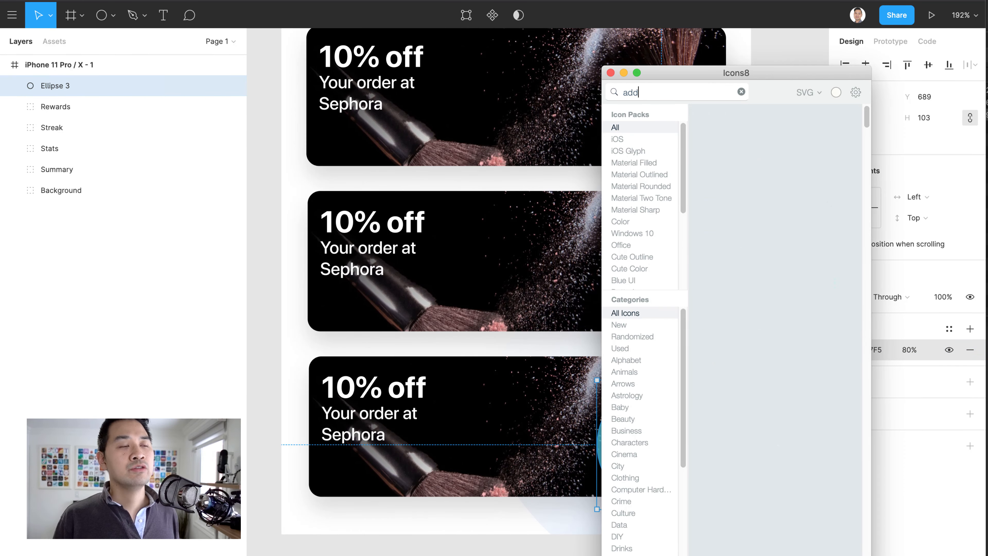
{"action": "left_click_drag", "start_coordinate": [775, 76], "coordinate": [987, 147]}
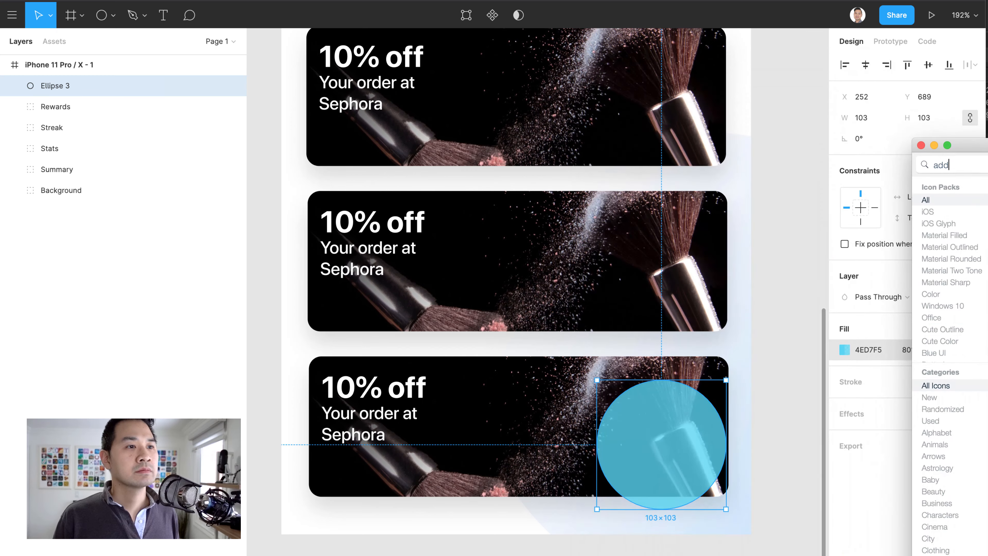
{"action": "left_click", "coordinate": [746, 477]}
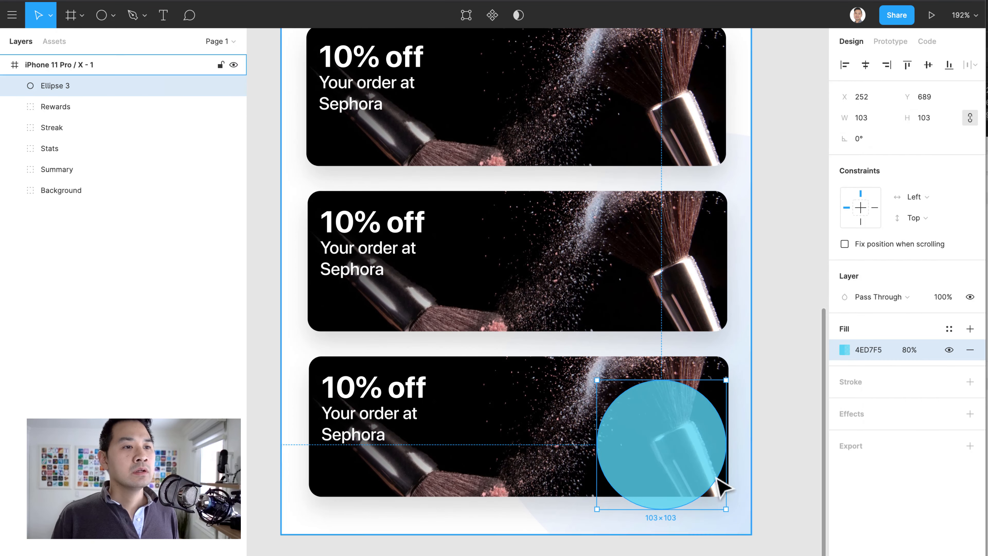
{"action": "left_click", "coordinate": [777, 431]}
{"action": "left_click", "coordinate": [987, 343]}
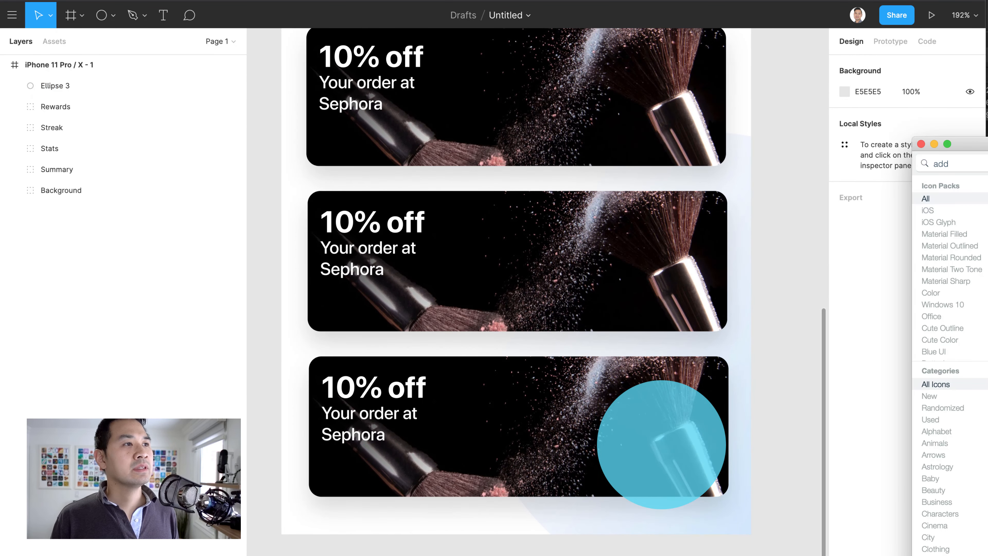
{"action": "left_click_drag", "start_coordinate": [987, 145], "coordinate": [957, 122]}
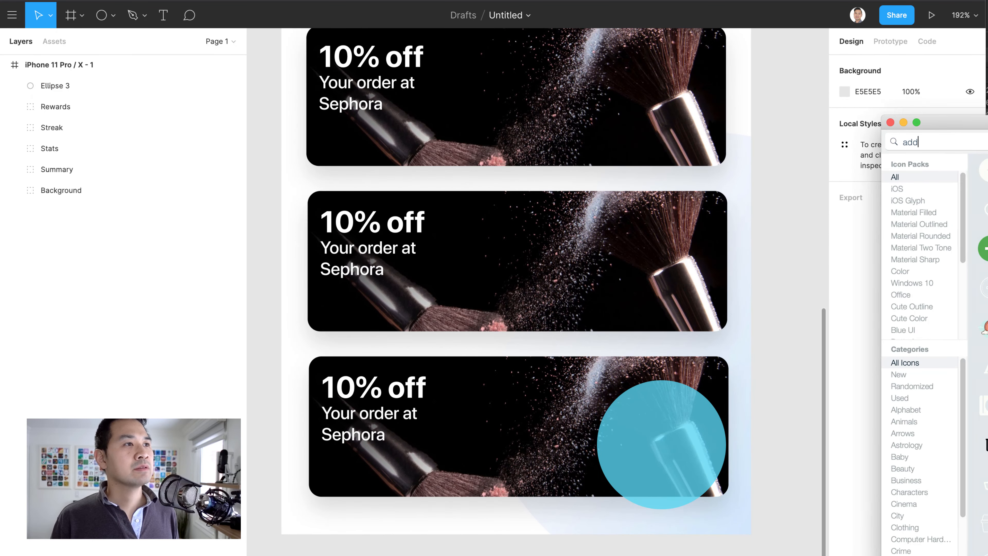
{"action": "left_click", "coordinate": [842, 427]}
Draw a horizontal rectangle about 74 × 7 across the middle of the blue circle and fill it with FFFFFF.
{"action": "key", "text": "r"}
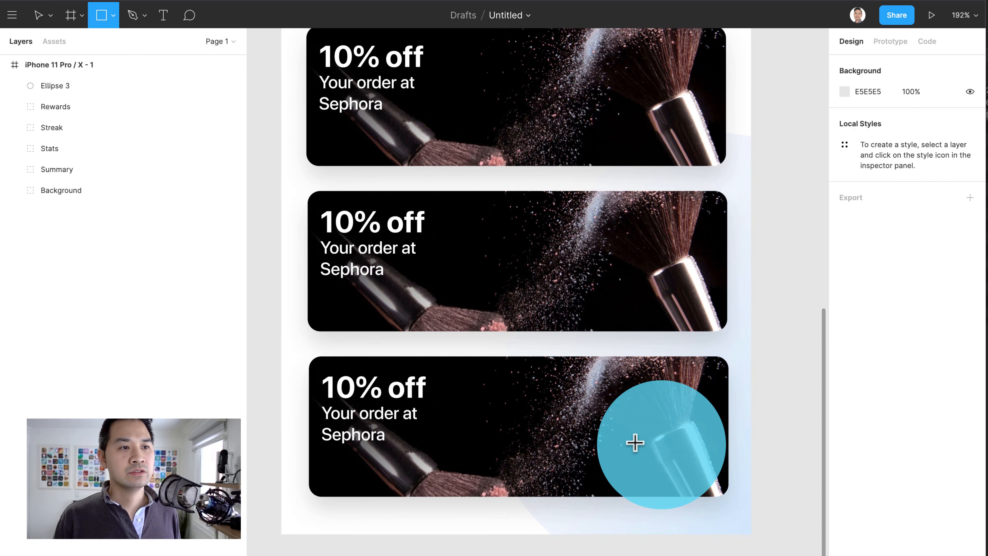
{"action": "mouse_move", "coordinate": [614, 444]}
{"action": "left_mouse_down"}
{"action": "mouse_move", "coordinate": [679, 449]}
{"action": "mouse_move", "coordinate": [719, 541]}
{"action": "mouse_move", "coordinate": [708, 451]}
{"action": "left_mouse_up"}
{"action": "left_click", "coordinate": [868, 350]}
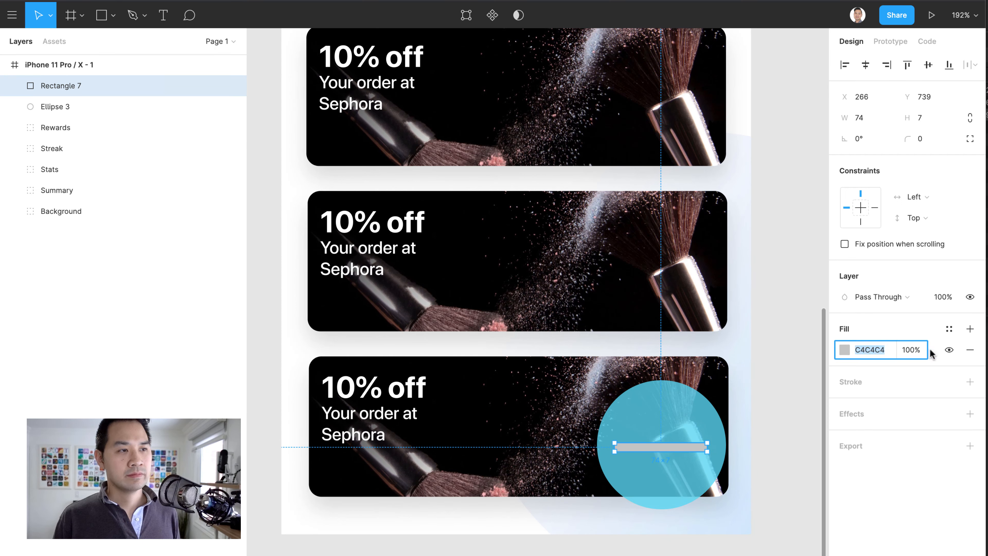
{"action": "type", "text": "fff"}
{"action": "key", "text": "Return"}
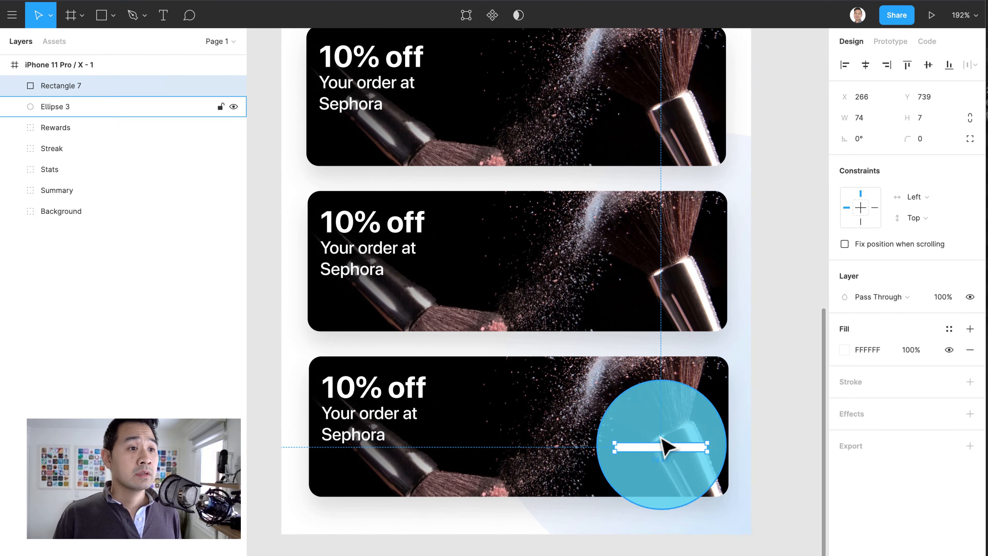
Move the white bar up to Y 737 to centre it in the circle and check its distances to the circle's edges.
{"action": "mouse_move", "coordinate": [666, 447]}
{"action": "left_mouse_down"}
{"action": "mouse_move", "coordinate": [657, 455]}
{"action": "mouse_move", "coordinate": [666, 457]}
{"action": "mouse_move", "coordinate": [658, 452]}
{"action": "left_mouse_up"}
{"action": "scroll", "coordinate": [662, 450], "scroll_direction": "up", "scroll_amount": 10}
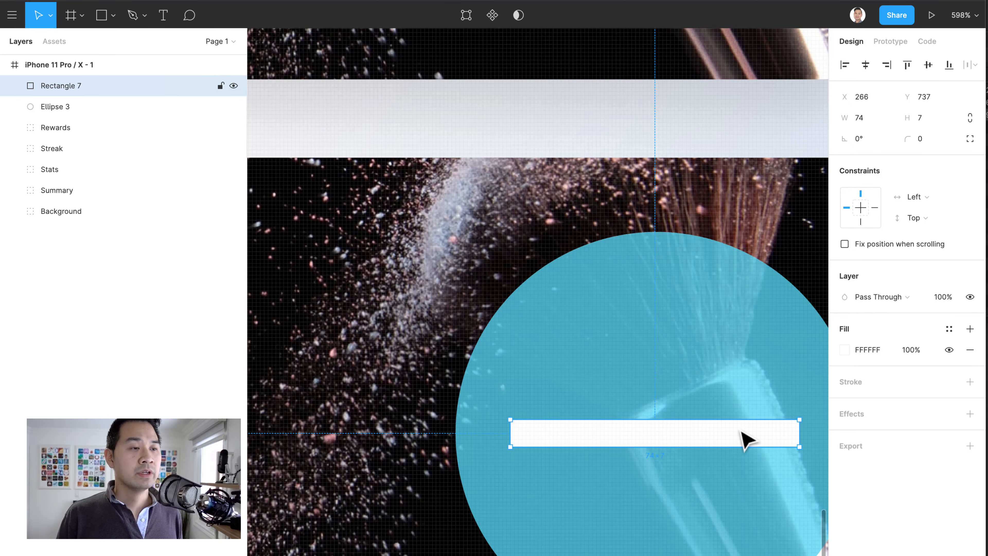
{"action": "scroll", "coordinate": [744, 439], "scroll_direction": "right", "scroll_amount": 5}
{"action": "key", "text": "alt"}
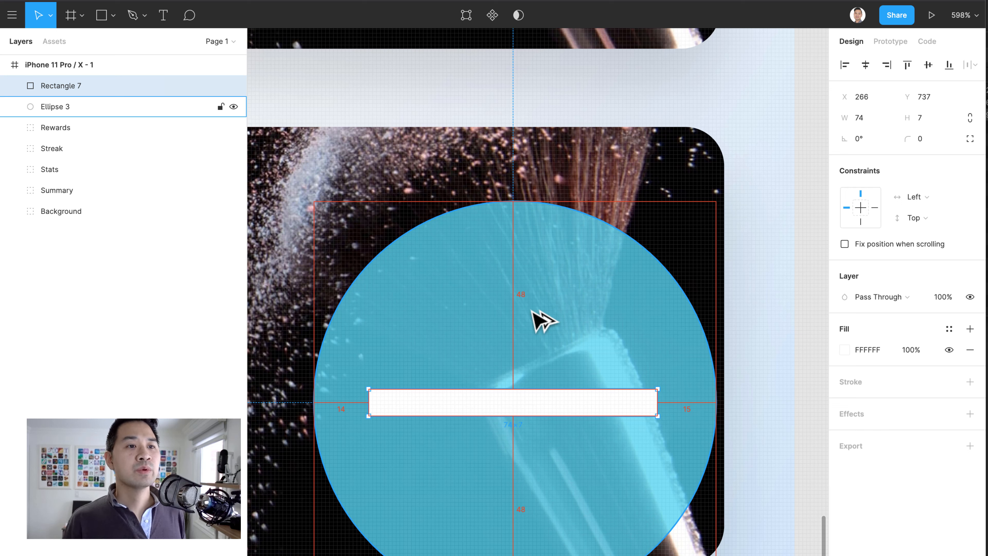
Duplicate the white bar and rotate the copy 90° to make a plus sign.
{"action": "key", "text": "super+d"}
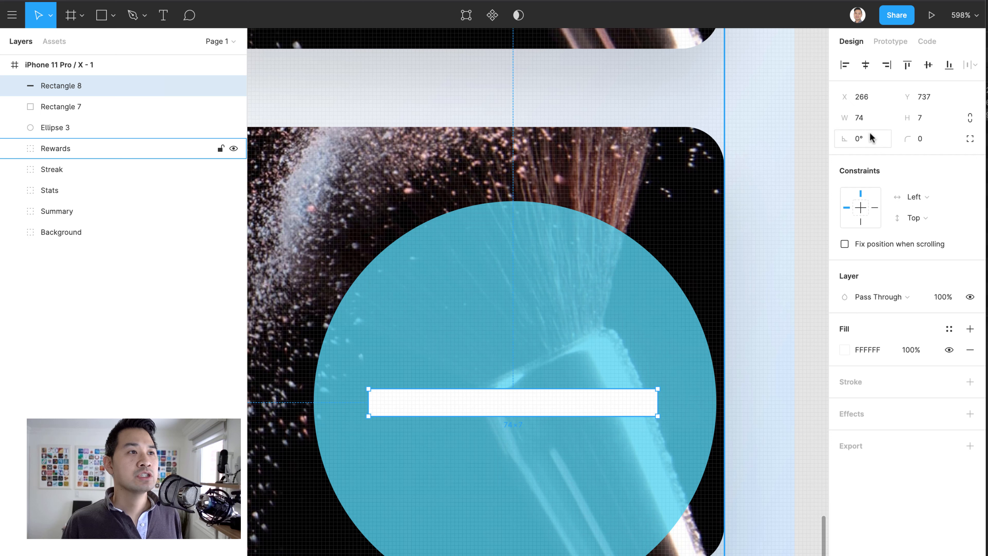
{"action": "type", "text": "90"}
{"action": "key", "text": "Return"}
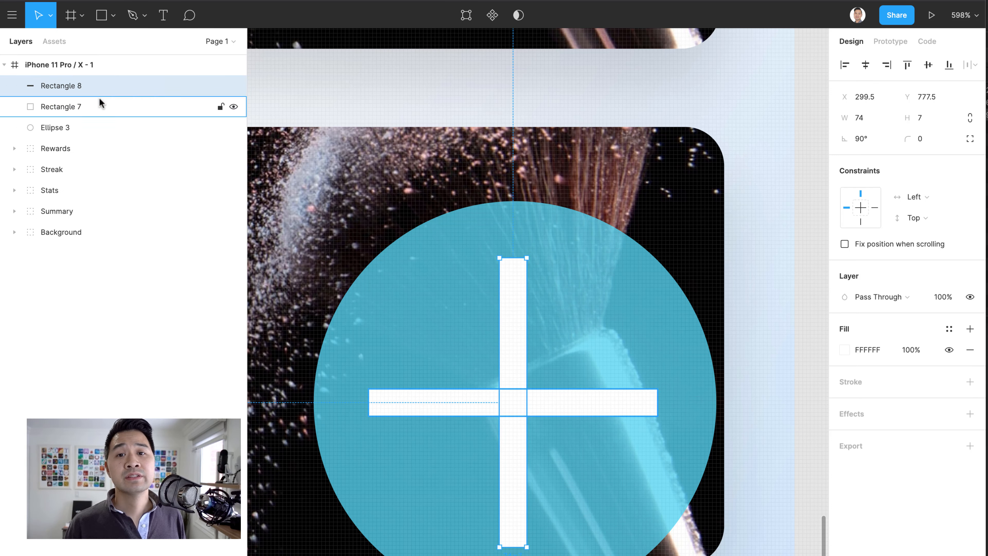
Combine the two white bars with Union Selection and check the rectangles contained in the united shape.
{"action": "left_click", "coordinate": [84, 103], "text": "shift"}
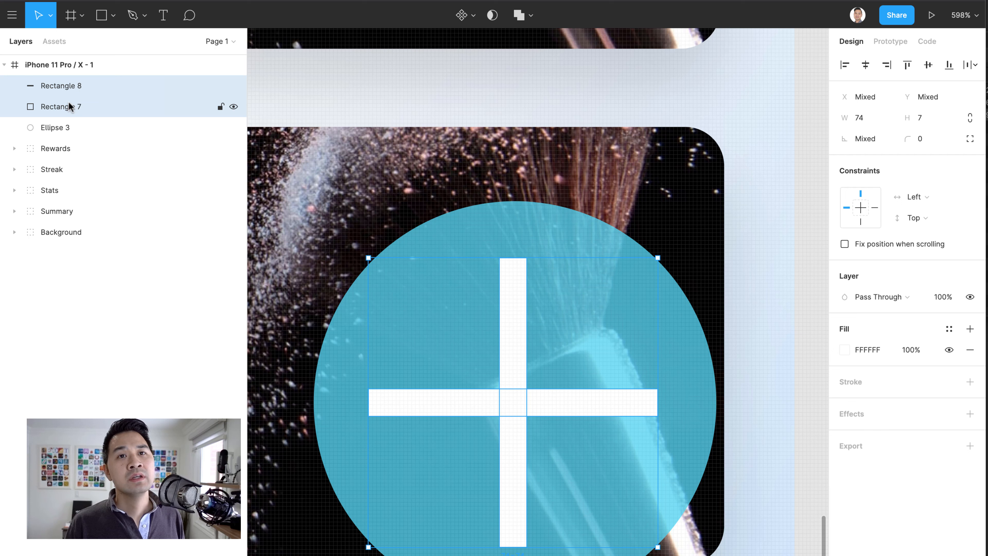
{"action": "left_click", "coordinate": [533, 18]}
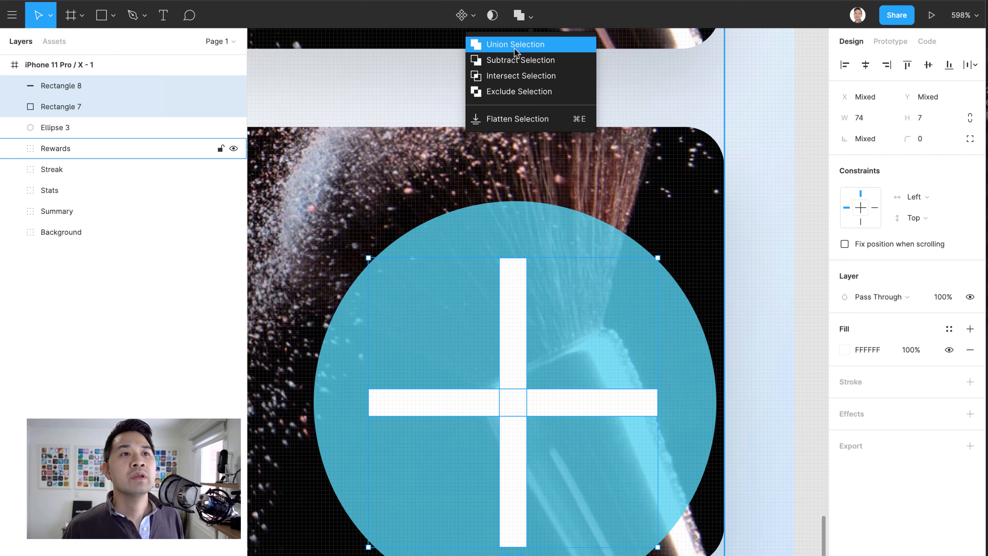
{"action": "left_click", "coordinate": [497, 46]}
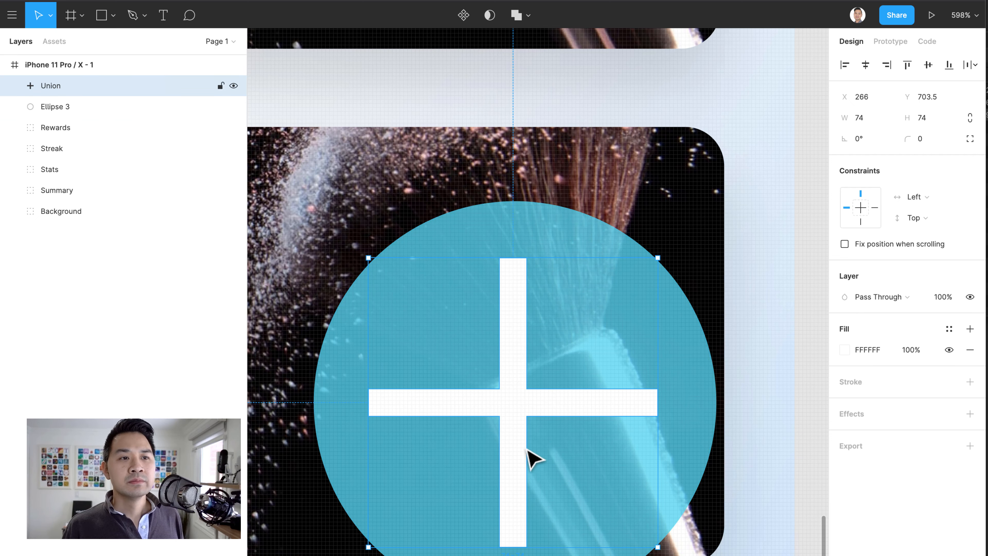
{"action": "left_click", "coordinate": [16, 86]}
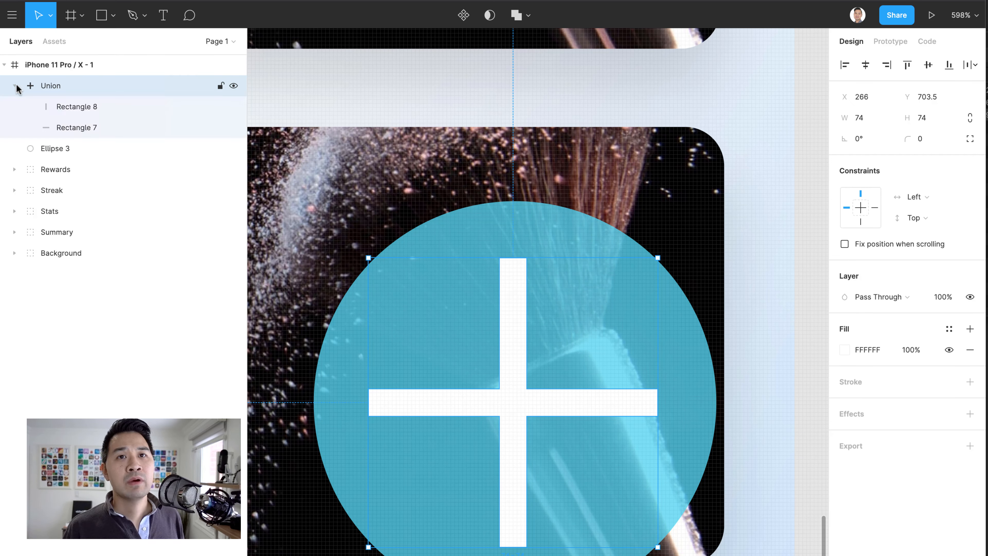
{"action": "left_click", "coordinate": [88, 106]}
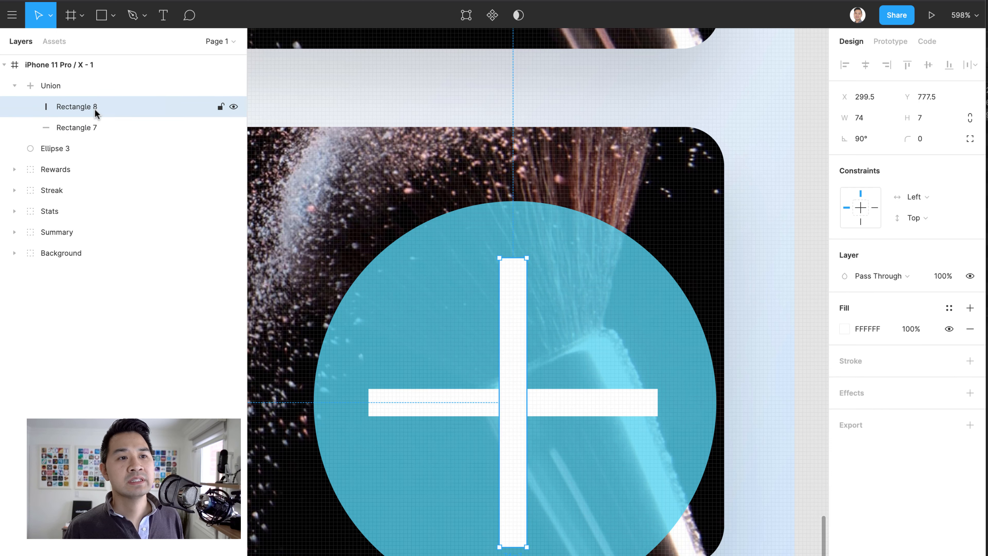
{"action": "left_click", "coordinate": [96, 128]}
{"action": "left_click", "coordinate": [12, 86]}
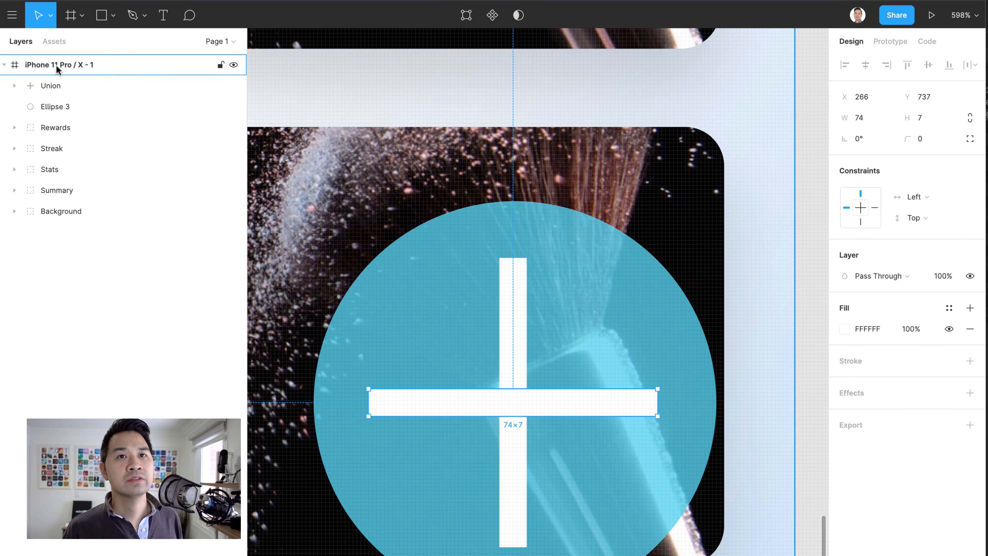
Rename the united plus shape to Add Icon.
{"action": "double_click", "coordinate": [50, 86]}
{"action": "type", "text": "Add Icon"}
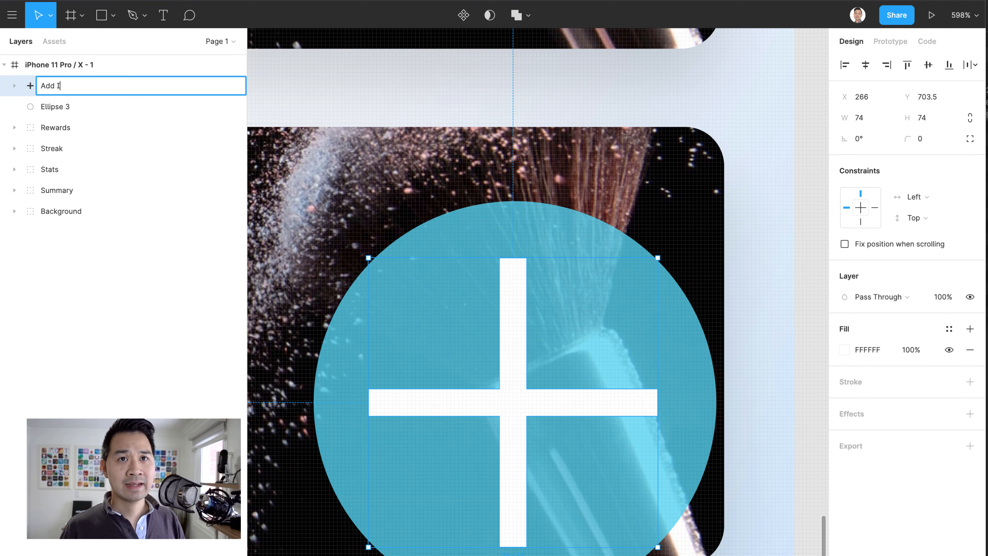
{"action": "key", "text": "Return"}
Group the blue circle with the Add Icon and rename the group to Menu Button.
{"action": "left_click", "coordinate": [87, 106]}
{"action": "left_click", "coordinate": [81, 85], "text": "shift"}
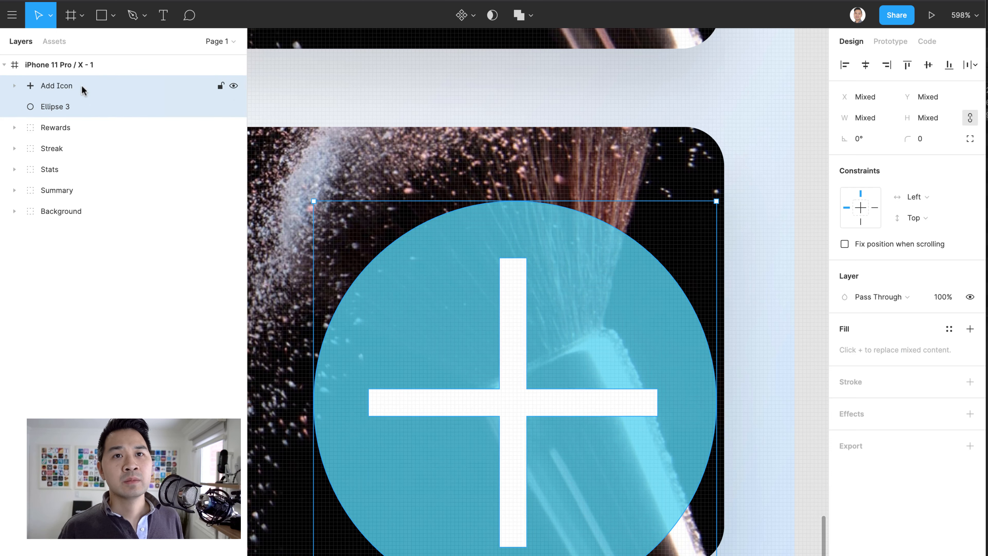
{"action": "key", "text": "ctrl+g"}
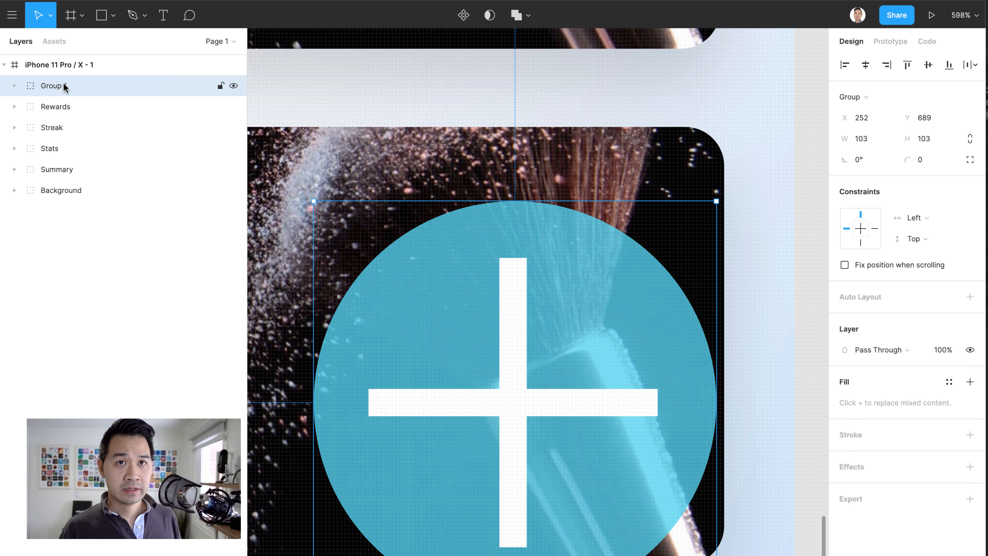
{"action": "double_click", "coordinate": [64, 84]}
{"action": "type", "text": "Menu Butt"}
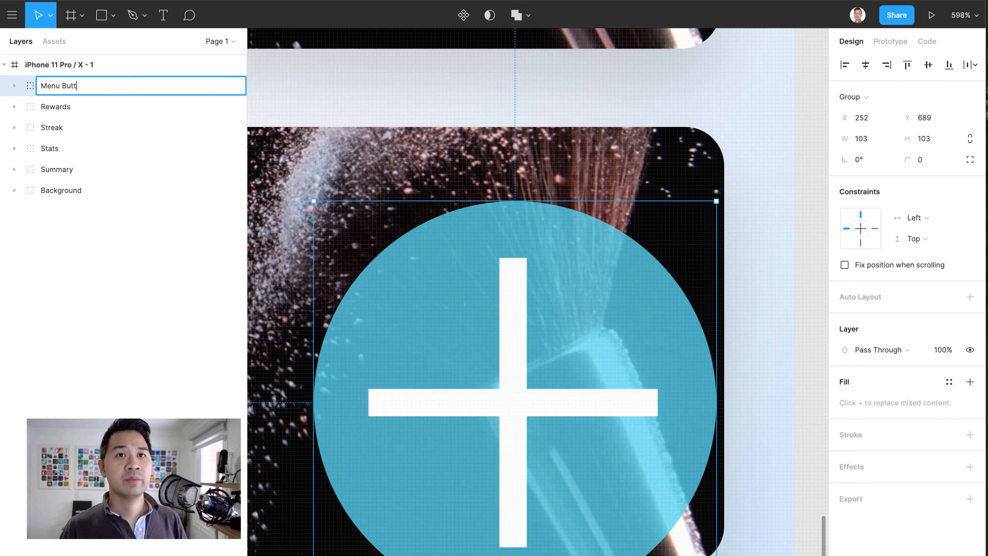
{"action": "type", "text": "on"}
{"action": "key", "text": "Return"}
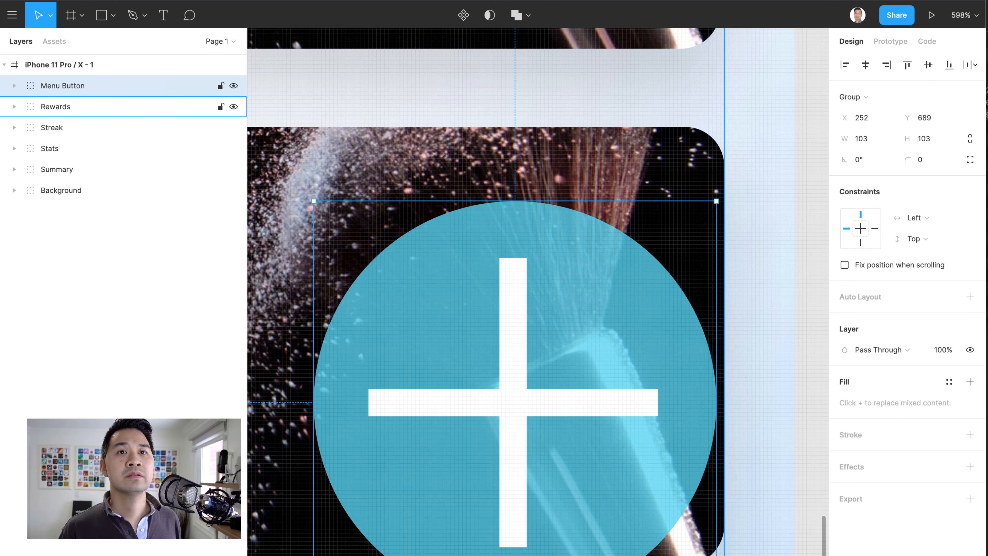
Scale the Menu Button group proportionally down to about 70 × 70, keeping its lower-right corner in place, and review the whole screen.
{"action": "left_click", "coordinate": [815, 233]}
{"action": "scroll", "coordinate": [629, 237], "scroll_direction": "down", "scroll_amount": 10}
{"action": "scroll", "coordinate": [673, 225], "scroll_direction": "up", "scroll_amount": 3}
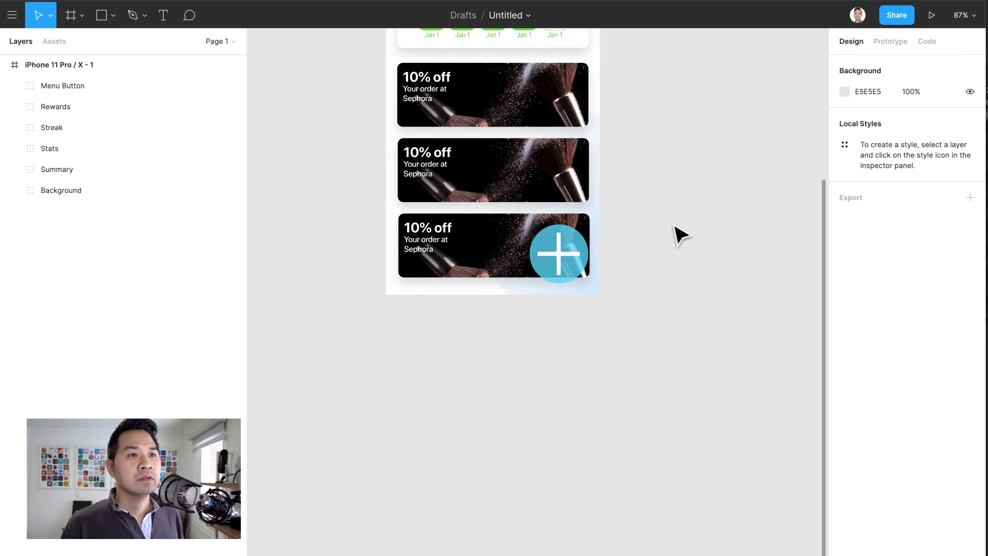
{"action": "left_click_drag", "start_coordinate": [640, 88], "coordinate": [668, 212]}
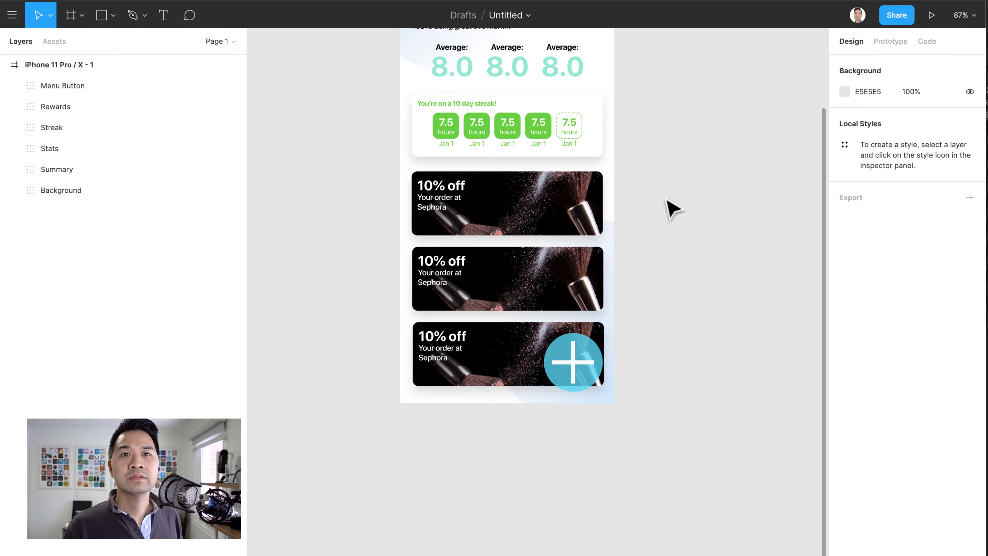
{"action": "left_click", "coordinate": [94, 87]}
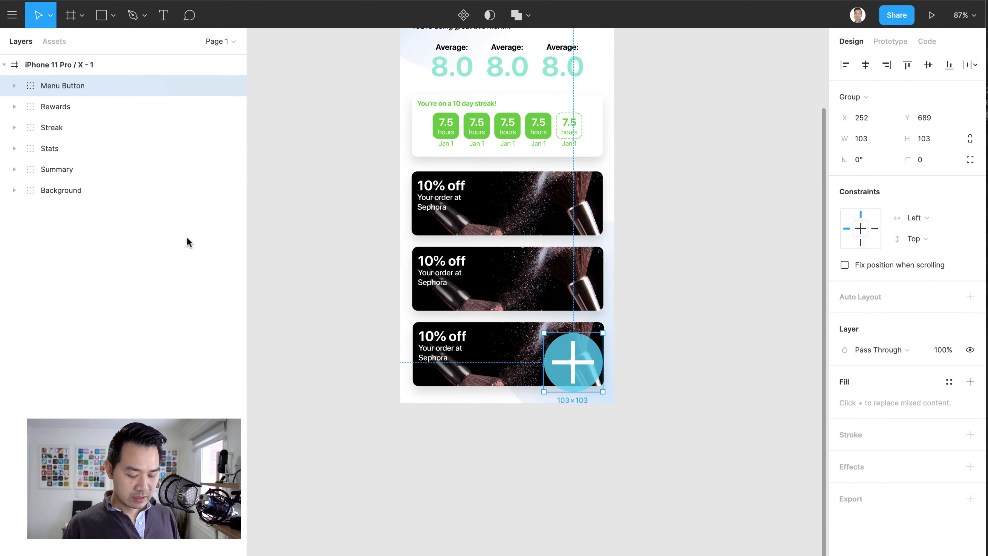
{"action": "key", "text": "k"}
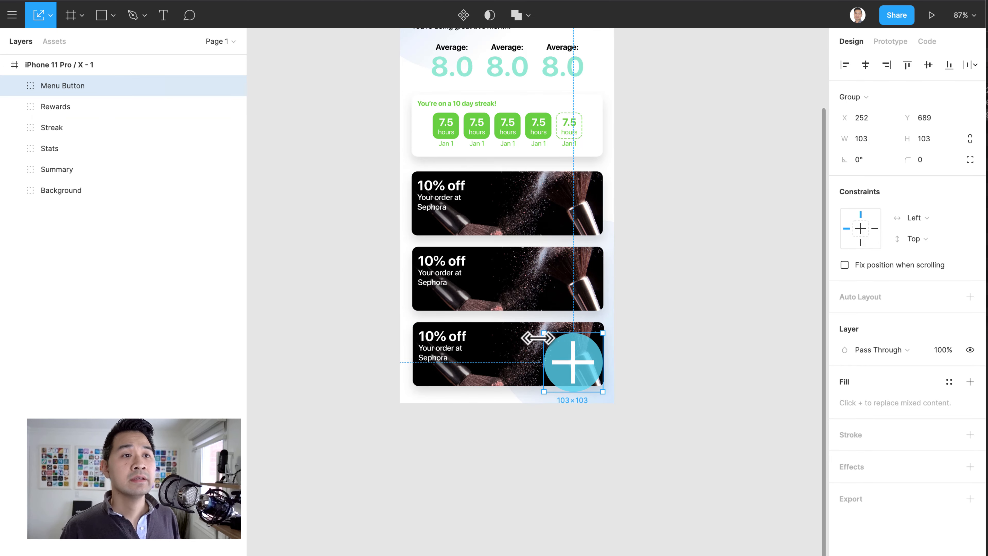
{"action": "left_click_drag", "start_coordinate": [540, 332], "coordinate": [564, 352]}
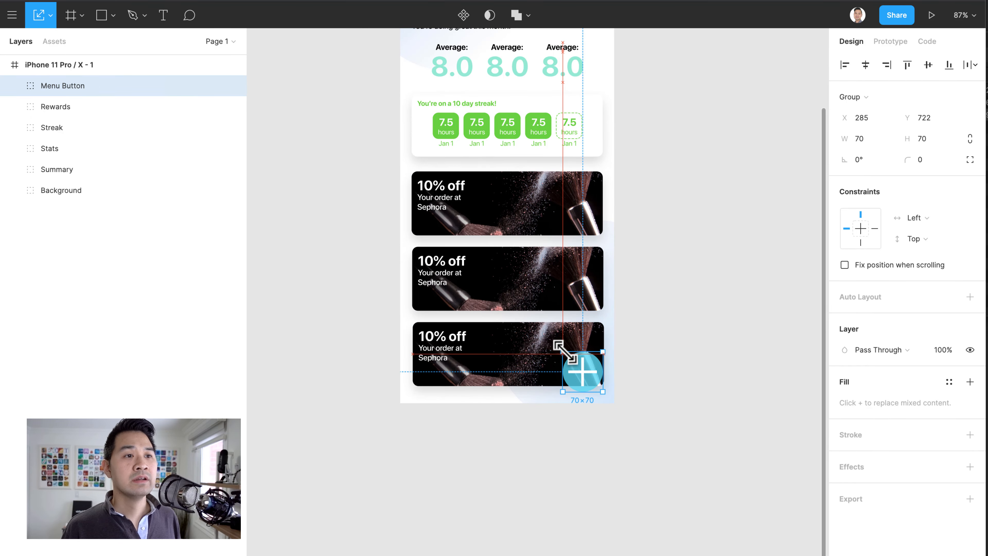
{"action": "left_click", "coordinate": [691, 356]}
{"action": "scroll", "coordinate": [655, 347], "scroll_direction": "up", "scroll_amount": 5}
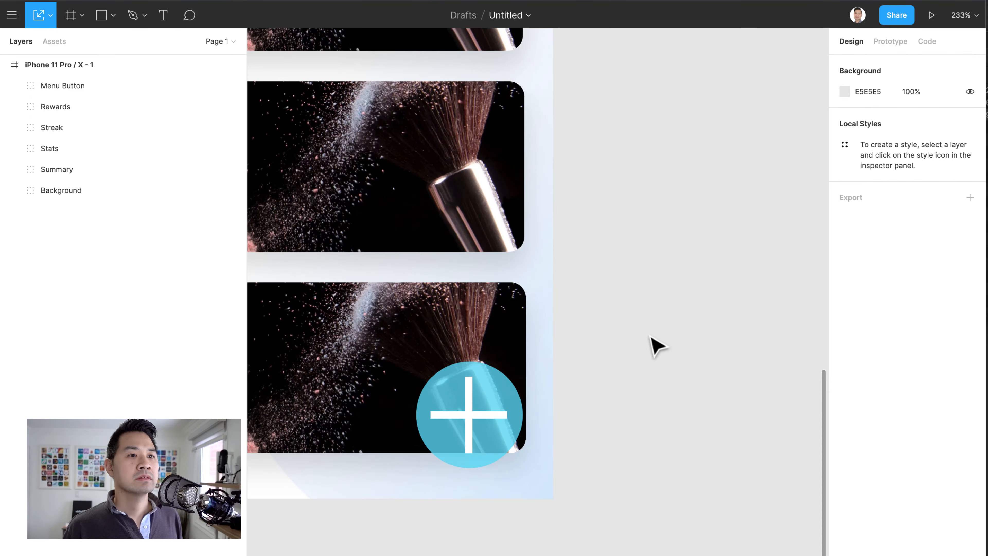
{"action": "scroll", "coordinate": [657, 346], "scroll_direction": "down", "scroll_amount": 2}
{"action": "scroll", "coordinate": [650, 342], "scroll_direction": "down", "scroll_amount": 6}
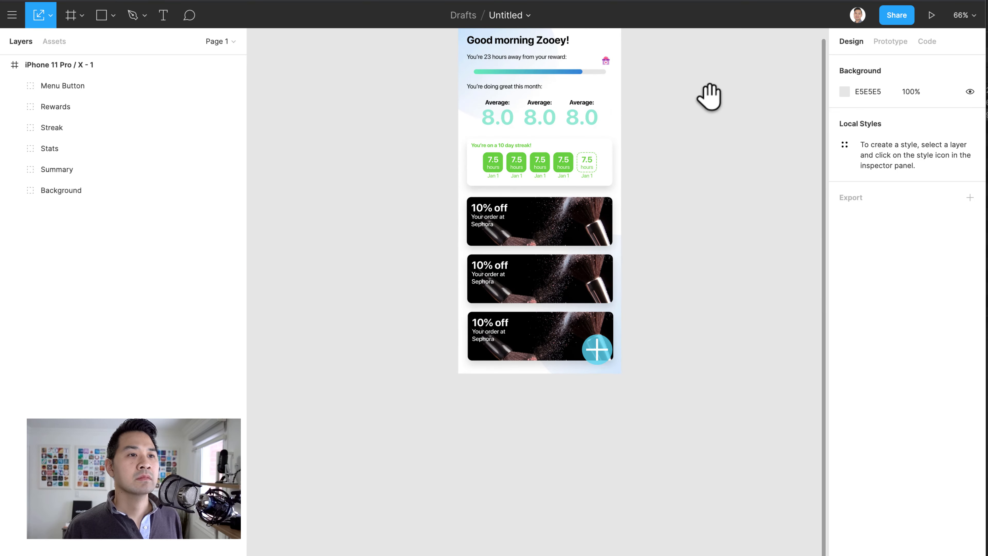
{"action": "left_click_drag", "start_coordinate": [709, 96], "coordinate": [673, 187]}
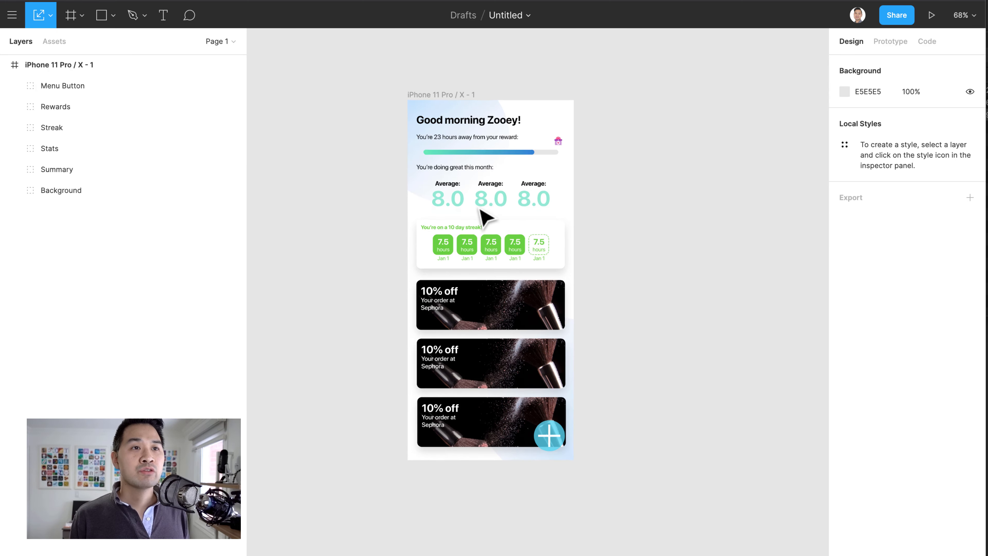
Switch to the finished design file and examine its Home and Calendar screens side by side for comparison.
{"action": "scroll", "coordinate": [479, 220], "scroll_direction": "up", "scroll_amount": 4}
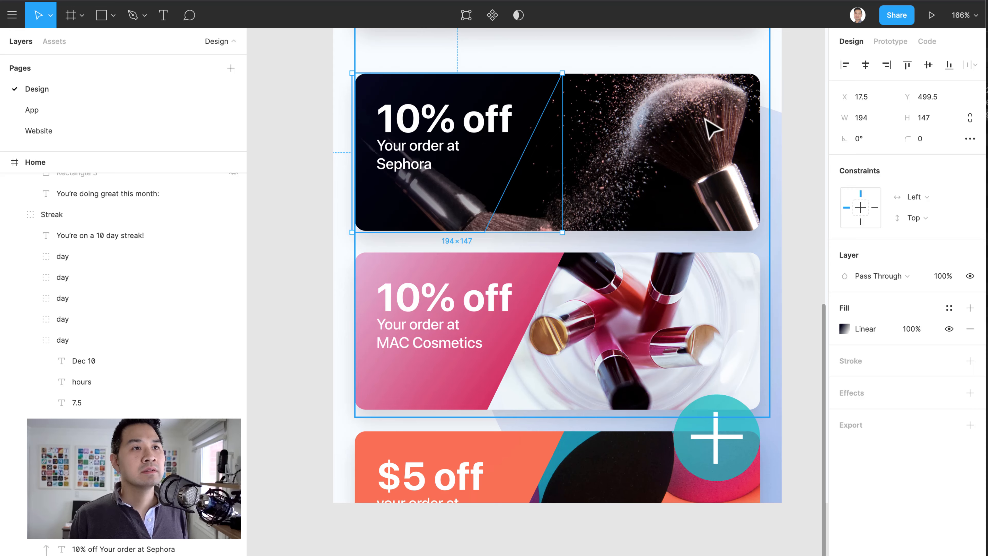
{"action": "scroll", "coordinate": [701, 148], "scroll_direction": "down", "scroll_amount": 5}
{"action": "left_click_drag", "start_coordinate": [683, 140], "coordinate": [408, 352]}
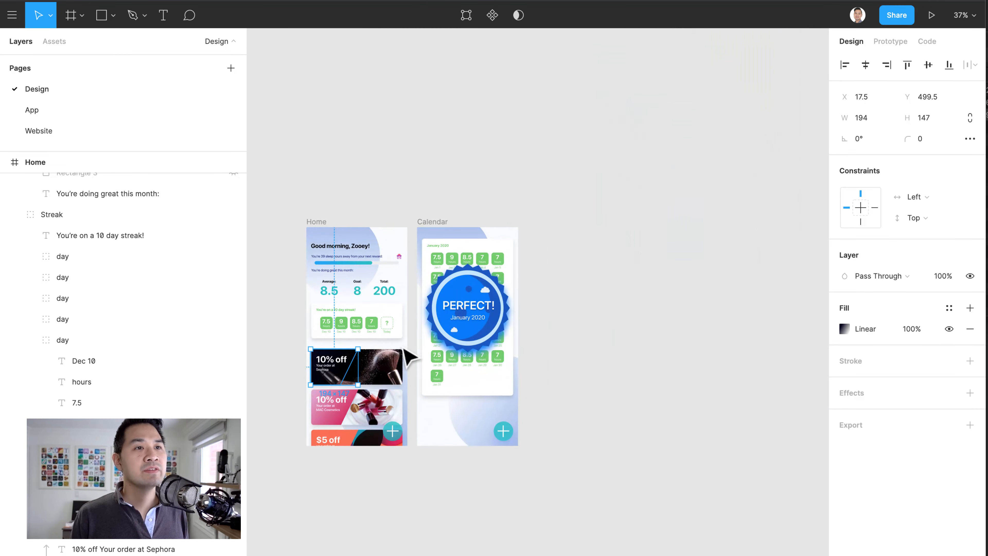
{"action": "scroll", "coordinate": [505, 298], "scroll_direction": "up", "scroll_amount": 5}
{"action": "left_click_drag", "start_coordinate": [489, 302], "coordinate": [702, 221]}
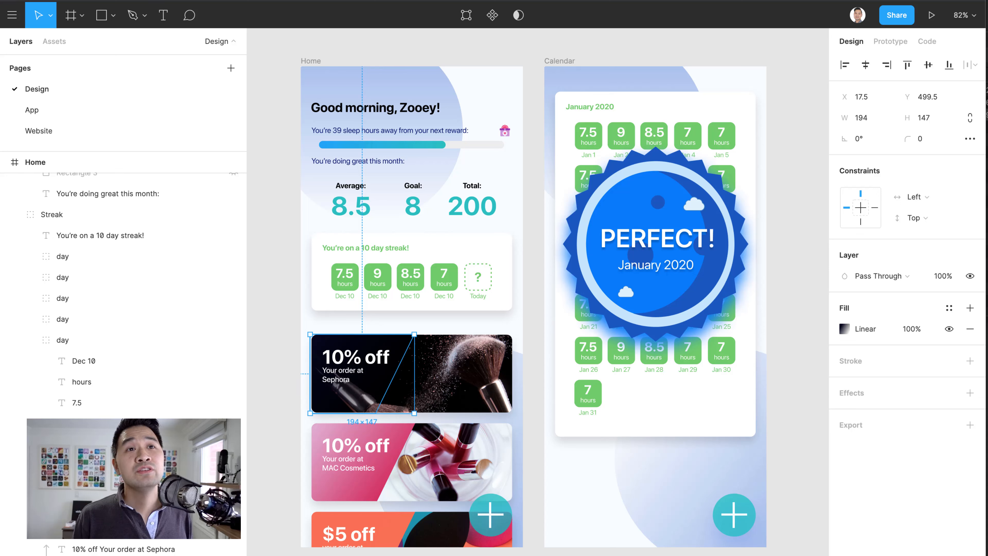